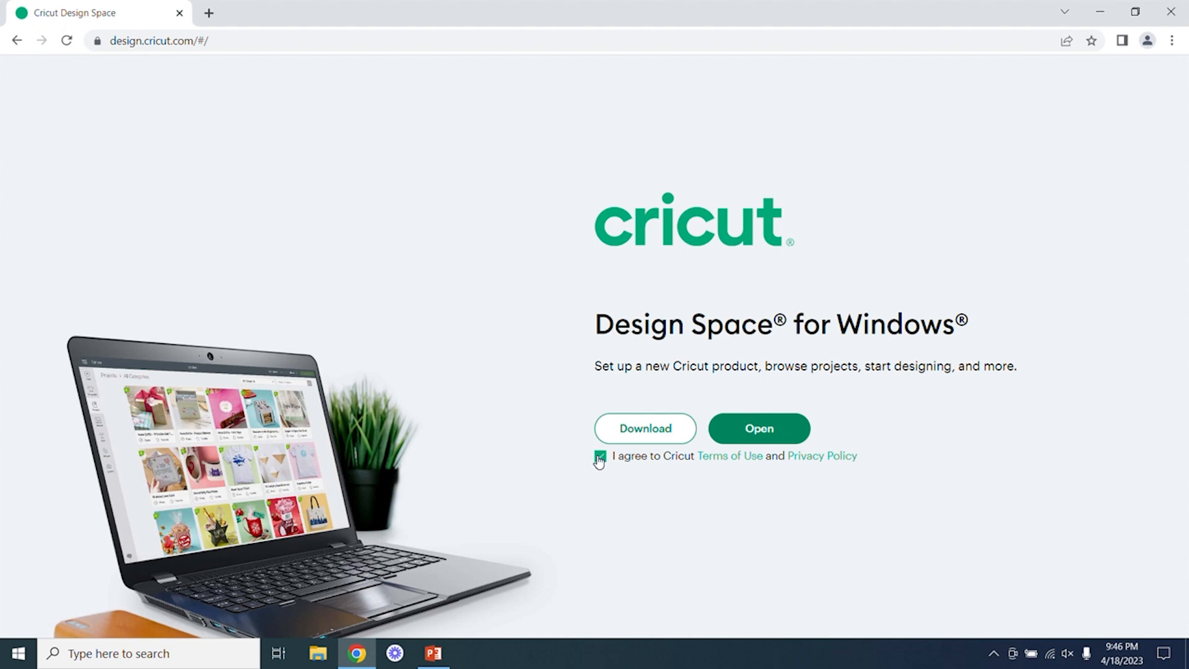
Step: Start downloading the Design Space installer for Windows, and exit Chrome without waiting for the download
{"action": "left_click", "coordinate": [641, 433]}
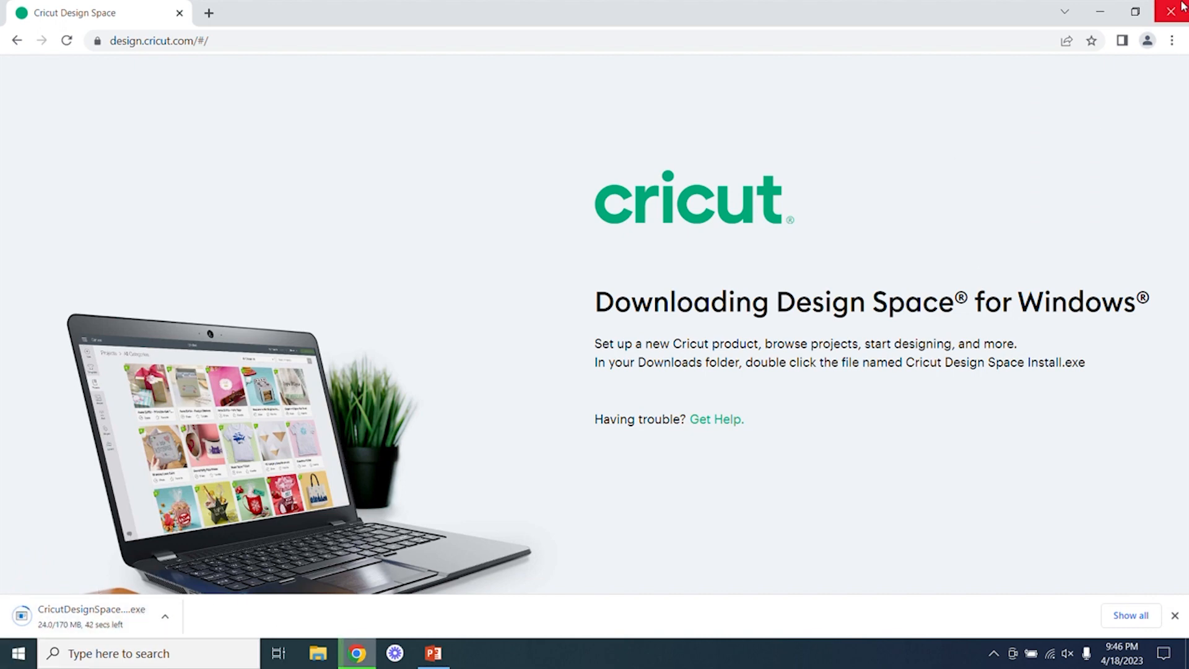
{"action": "left_click", "coordinate": [1183, 6]}
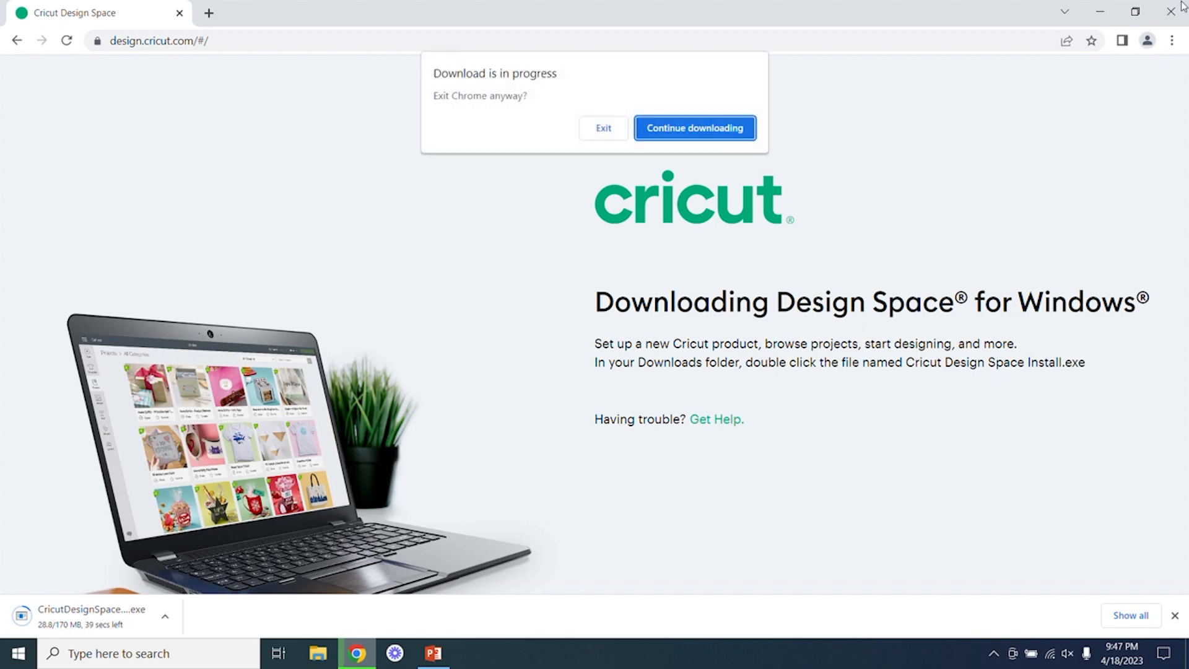
{"action": "left_click", "coordinate": [603, 127]}
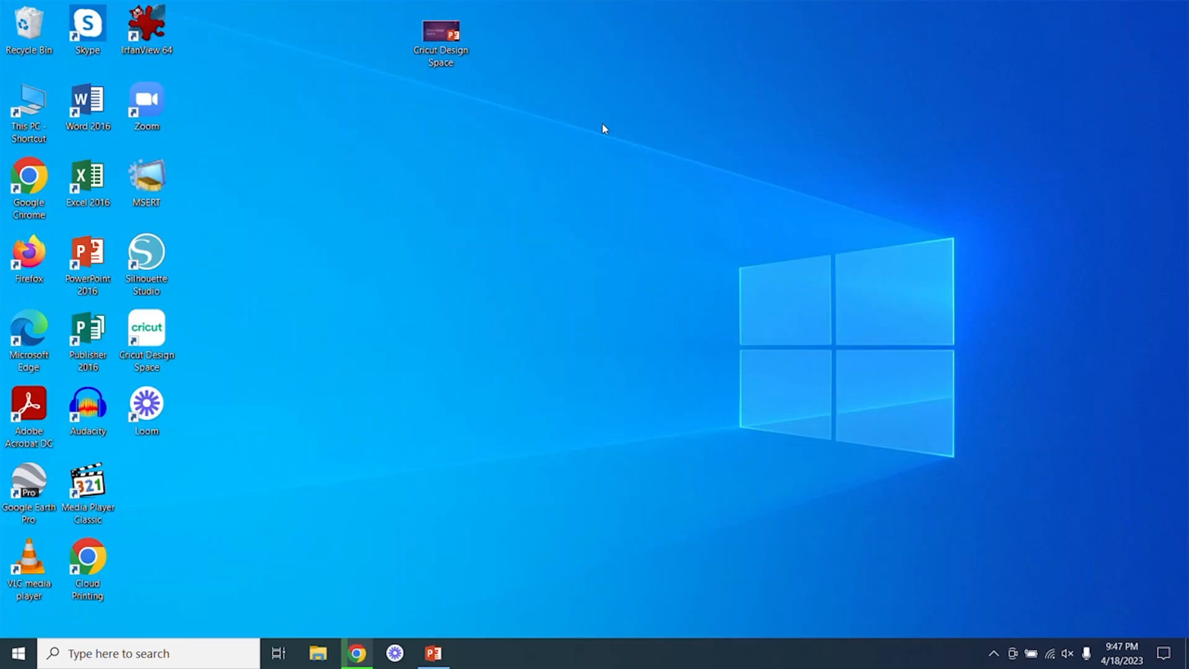
Step: Check the Downloads folder in File Explorer for the Cricut Design Space installer, and close the window
{"action": "left_click", "coordinate": [318, 654]}
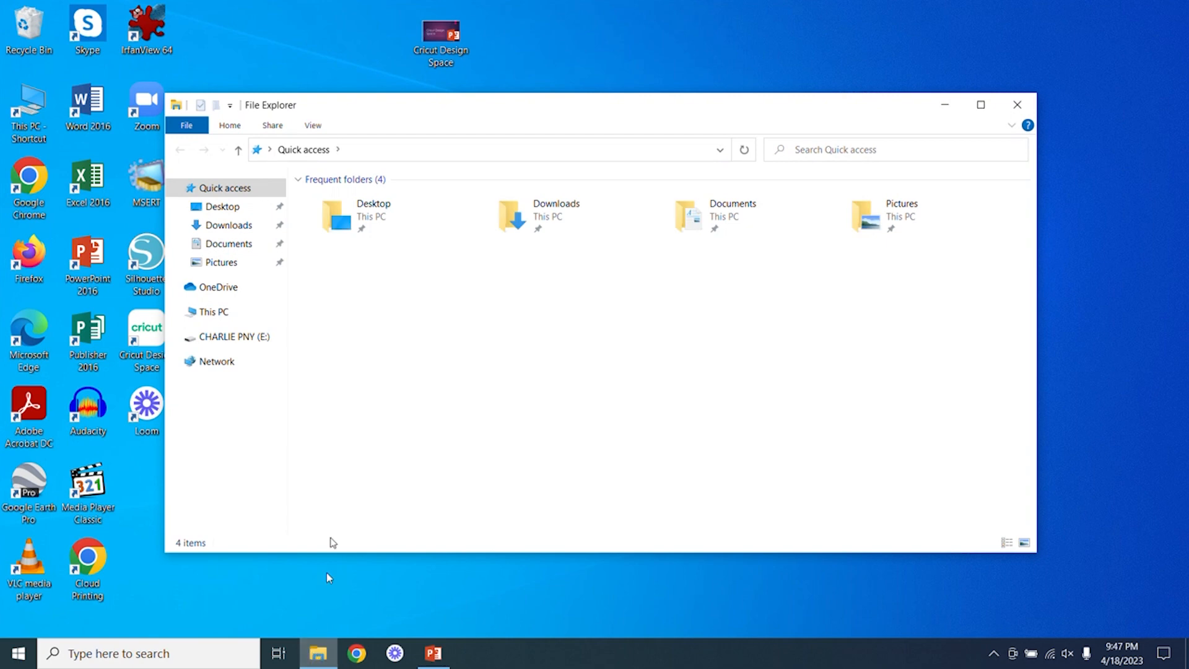
{"action": "left_click", "coordinate": [230, 227]}
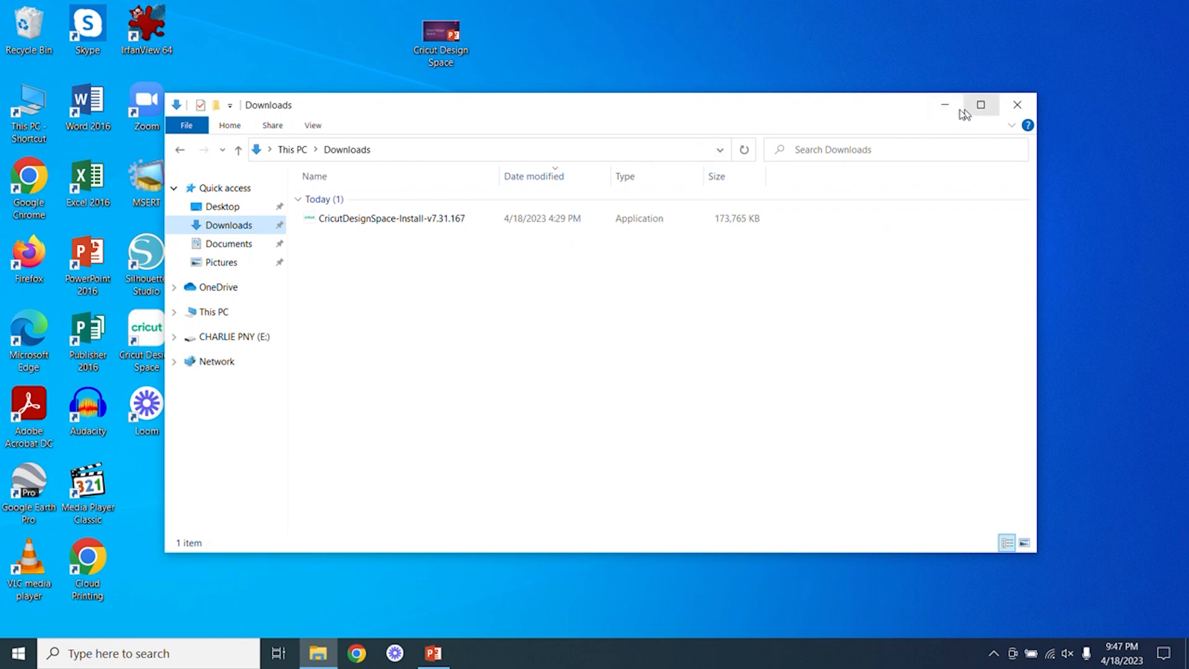
{"action": "left_click", "coordinate": [1019, 106]}
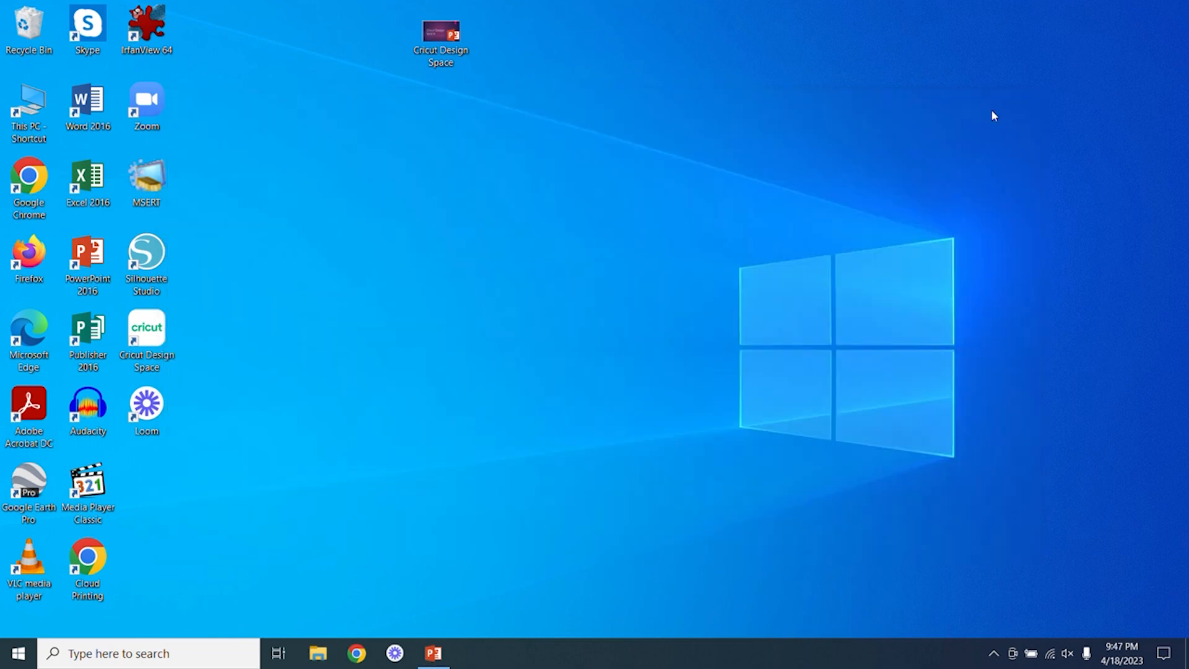
Step: Launch Cricut Design Space from the desktop and open its sign-in form
{"action": "double_click", "coordinate": [154, 333]}
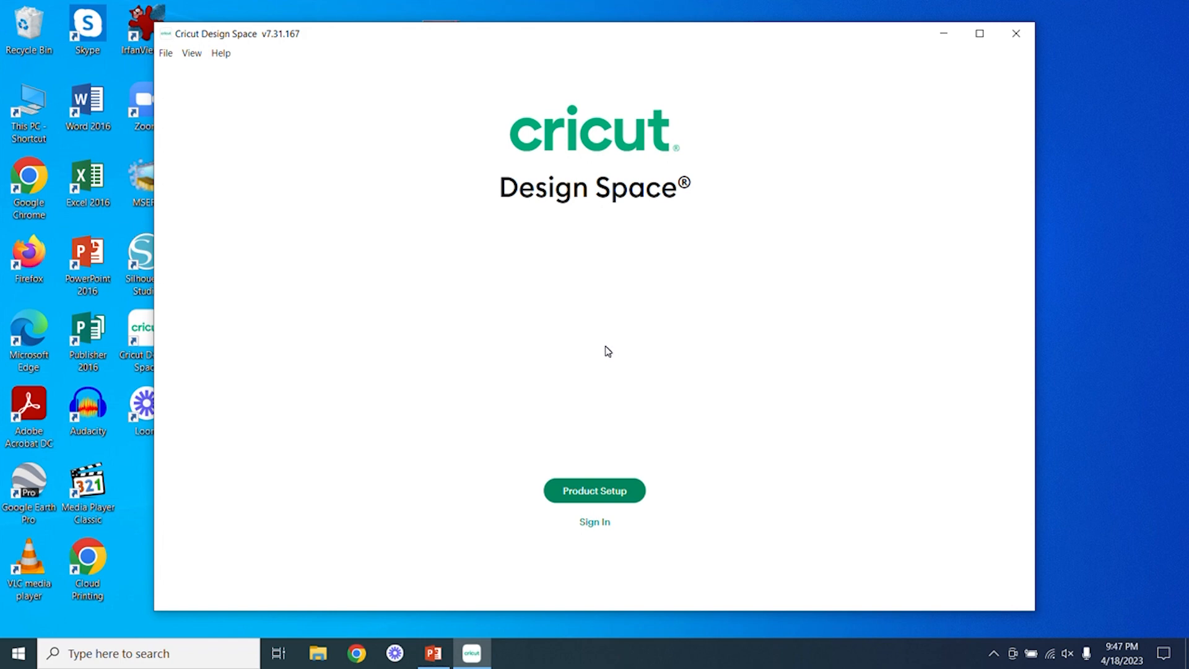
{"action": "left_click", "coordinate": [598, 525]}
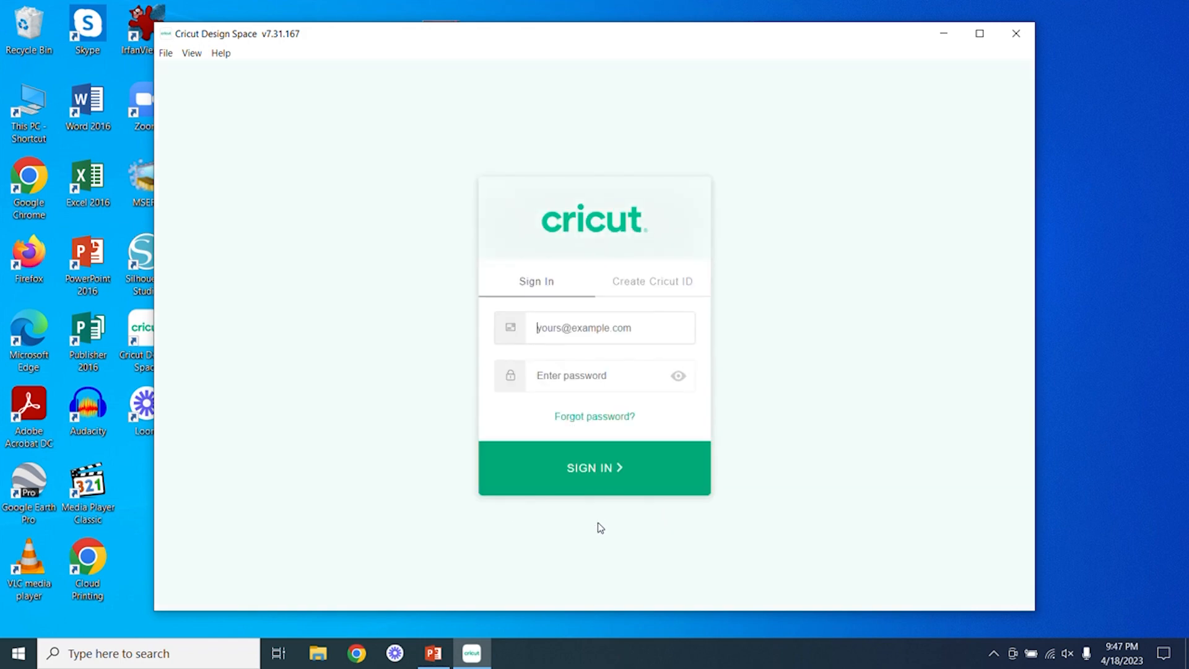
Step: Open the Create Cricut ID form, opt out of discount and news messages, and return to the sign-in form
{"action": "left_click", "coordinate": [655, 283]}
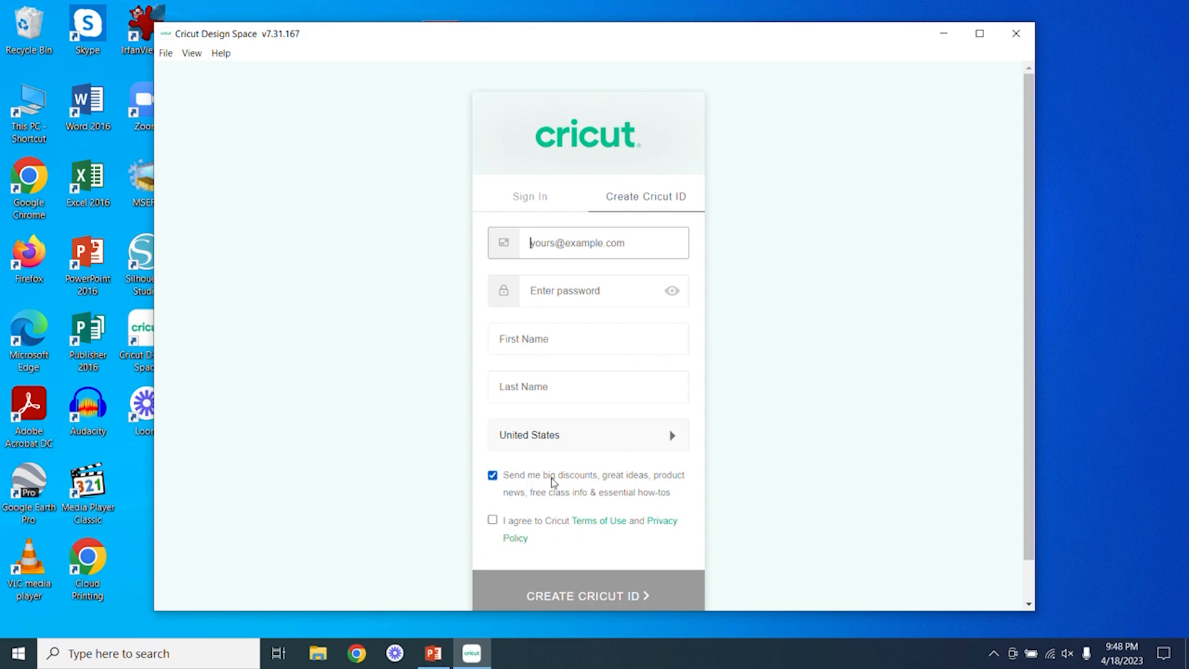
{"action": "left_click", "coordinate": [492, 477]}
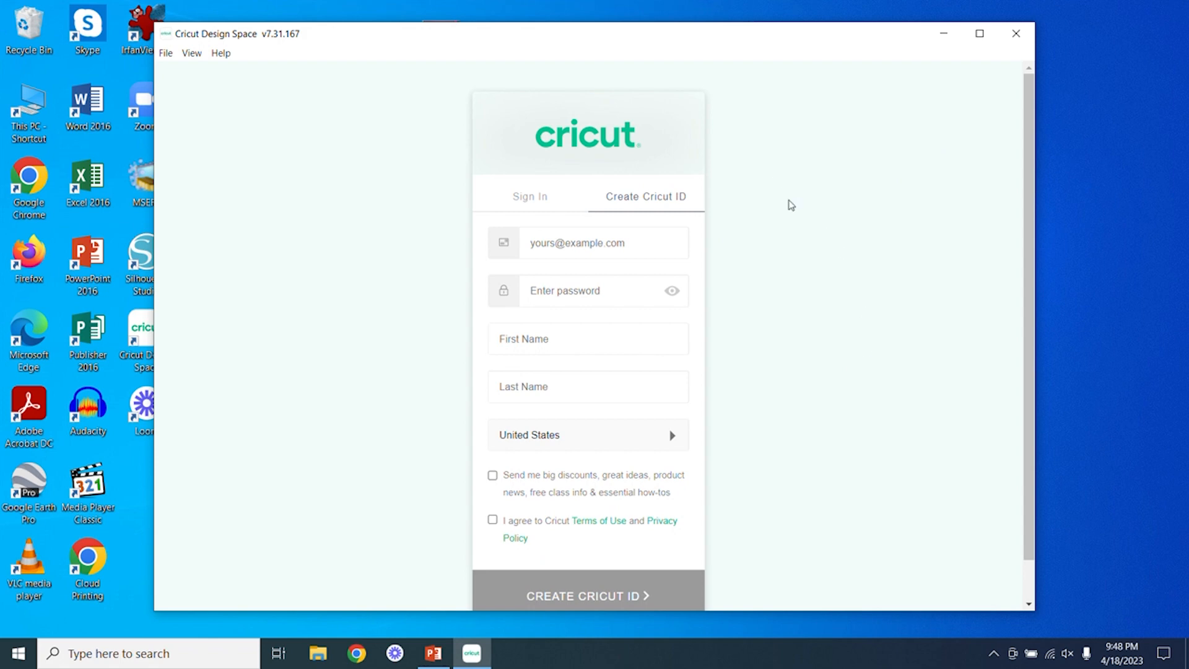
{"action": "left_click", "coordinate": [525, 202]}
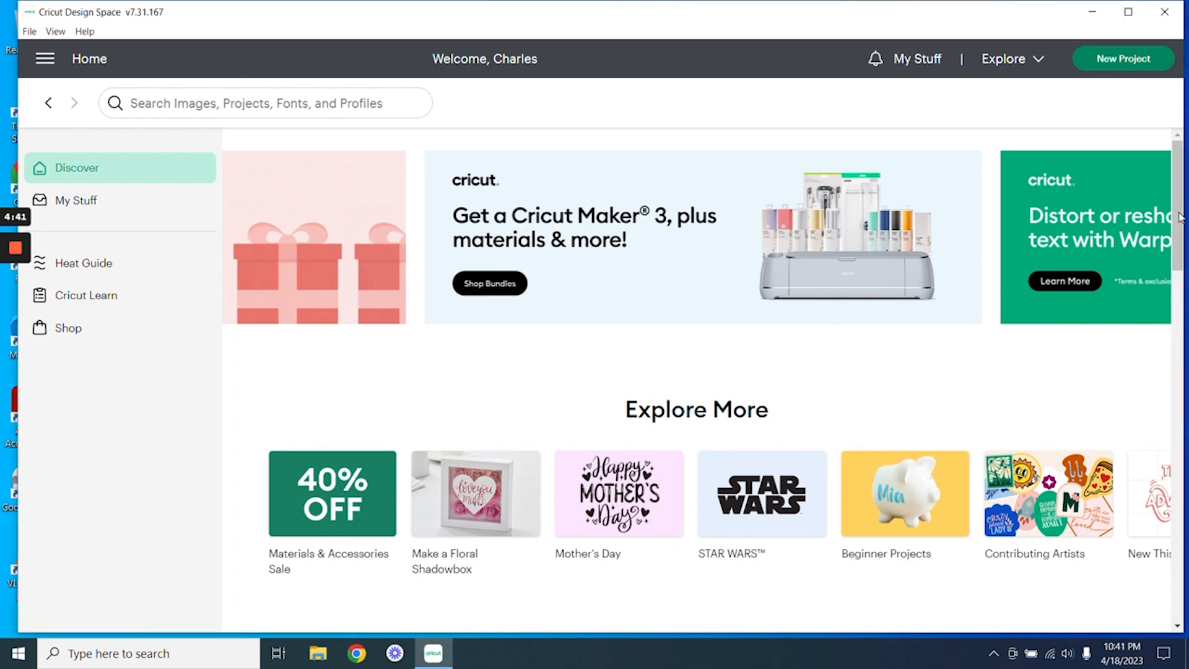
Step: Look over the featured content on the Home page and the commands in the application's File, View and Help groups
{"action": "scroll", "coordinate": [1105, 417], "scroll_direction": "down", "scroll_amount": 3}
{"action": "scroll", "coordinate": [414, 320], "scroll_direction": "down", "scroll_amount": 3}
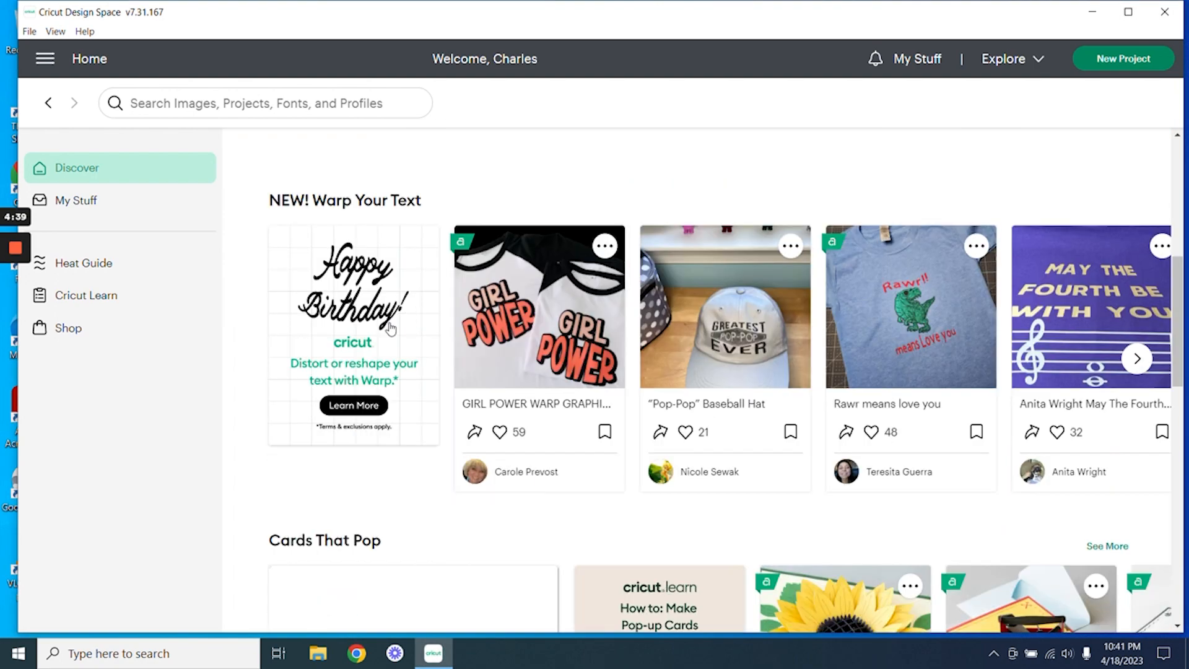
{"action": "scroll", "coordinate": [533, 499], "scroll_direction": "up", "scroll_amount": 6}
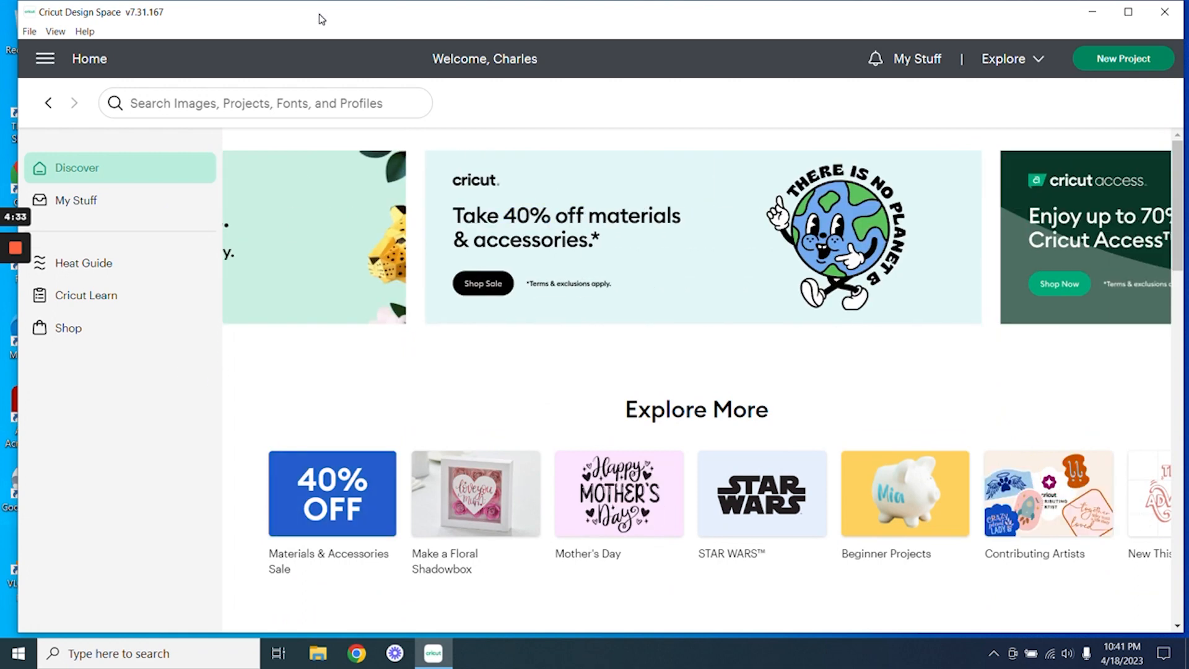
{"action": "left_click", "coordinate": [28, 31]}
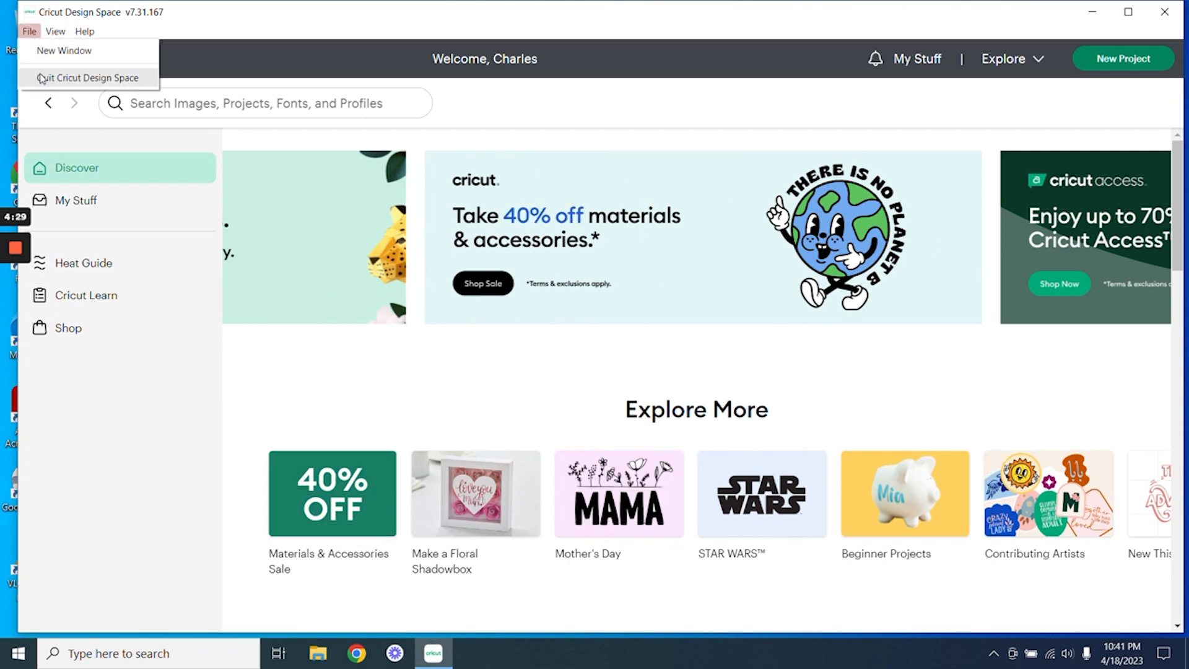
{"action": "mouse_move", "coordinate": [63, 33]}
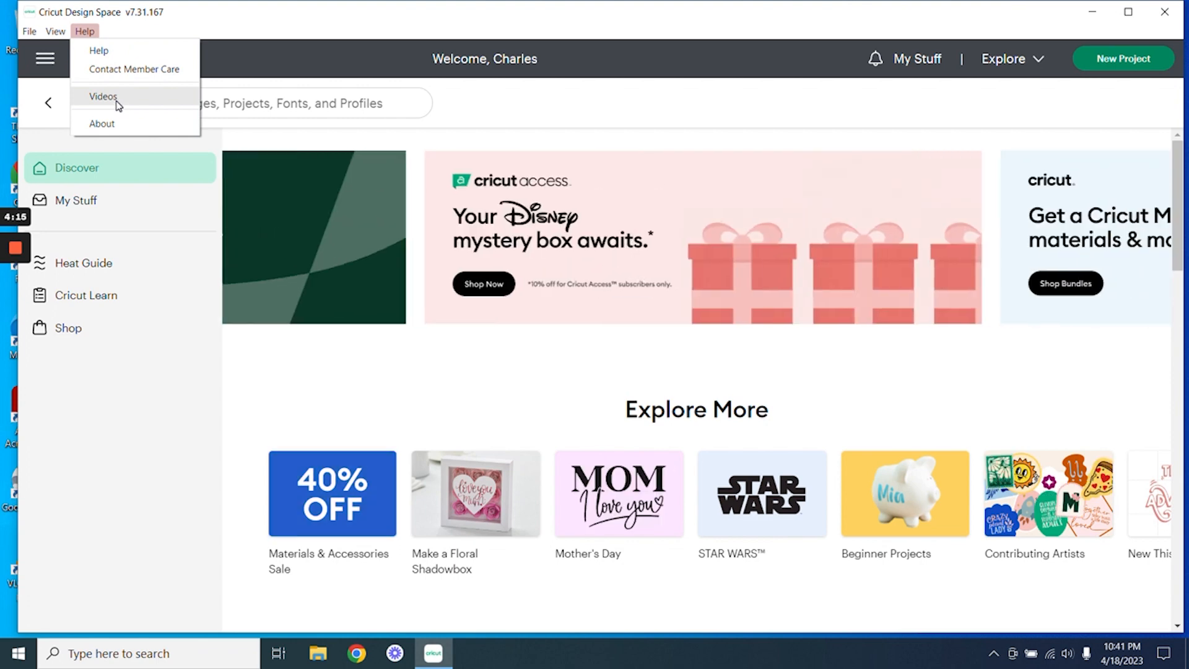
{"action": "left_click", "coordinate": [223, 14]}
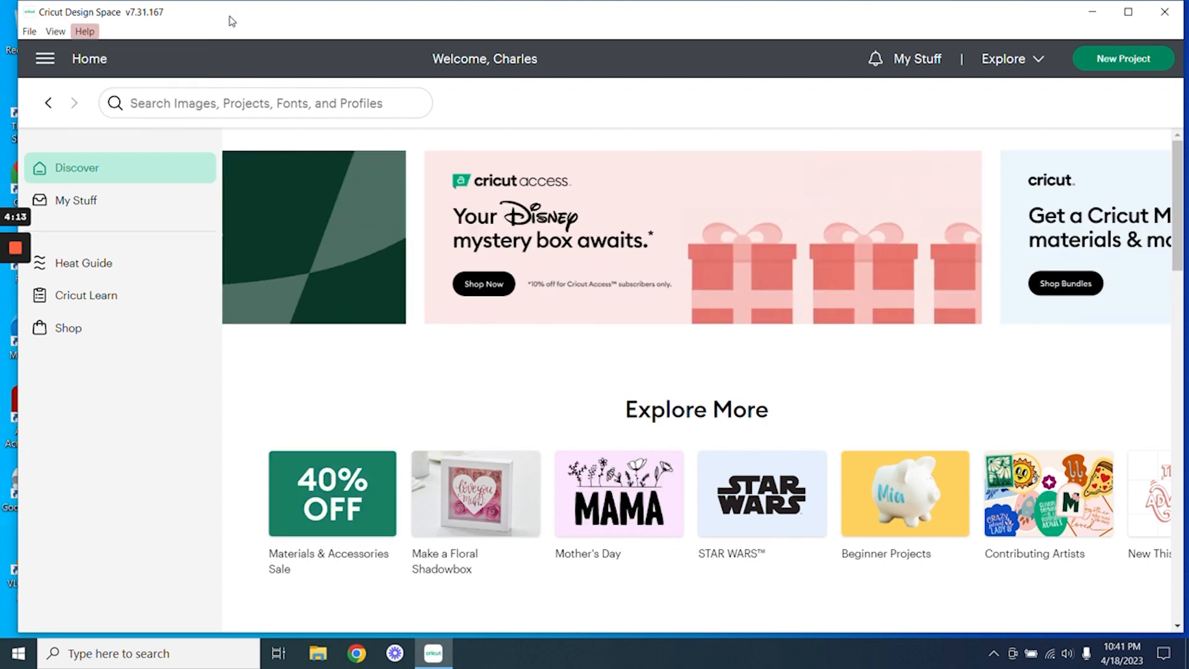
Step: Review the General, Canvas and Notifications options in the Design Space settings, and close them without changes
{"action": "left_click", "coordinate": [45, 60]}
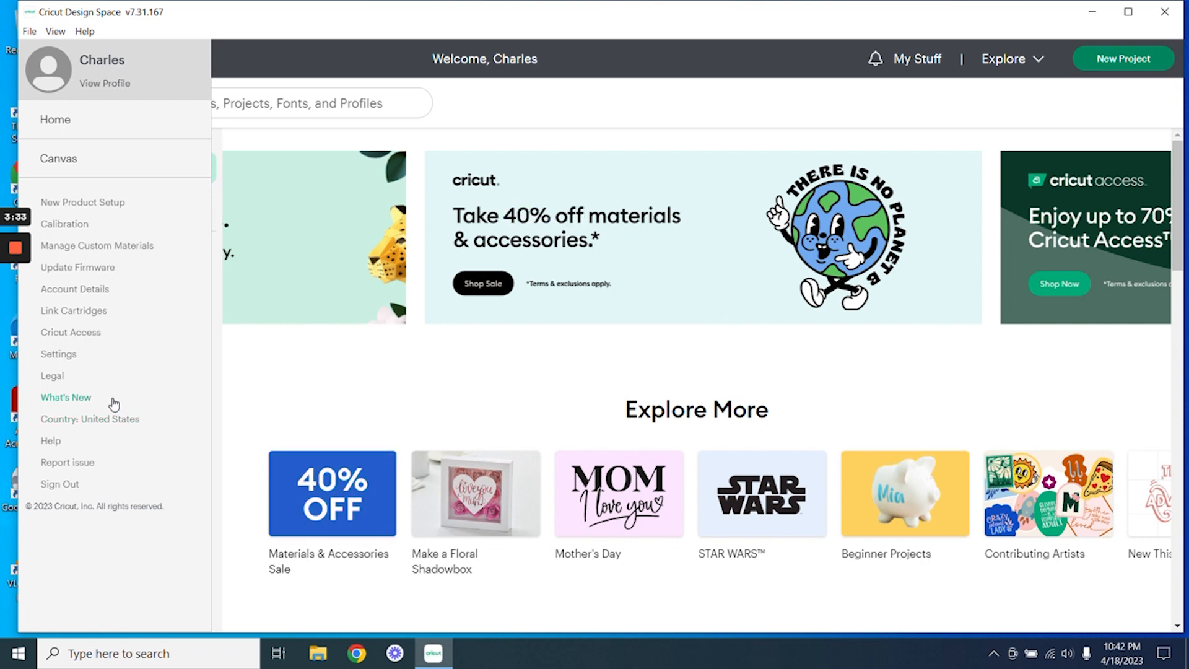
{"action": "left_click", "coordinate": [65, 356]}
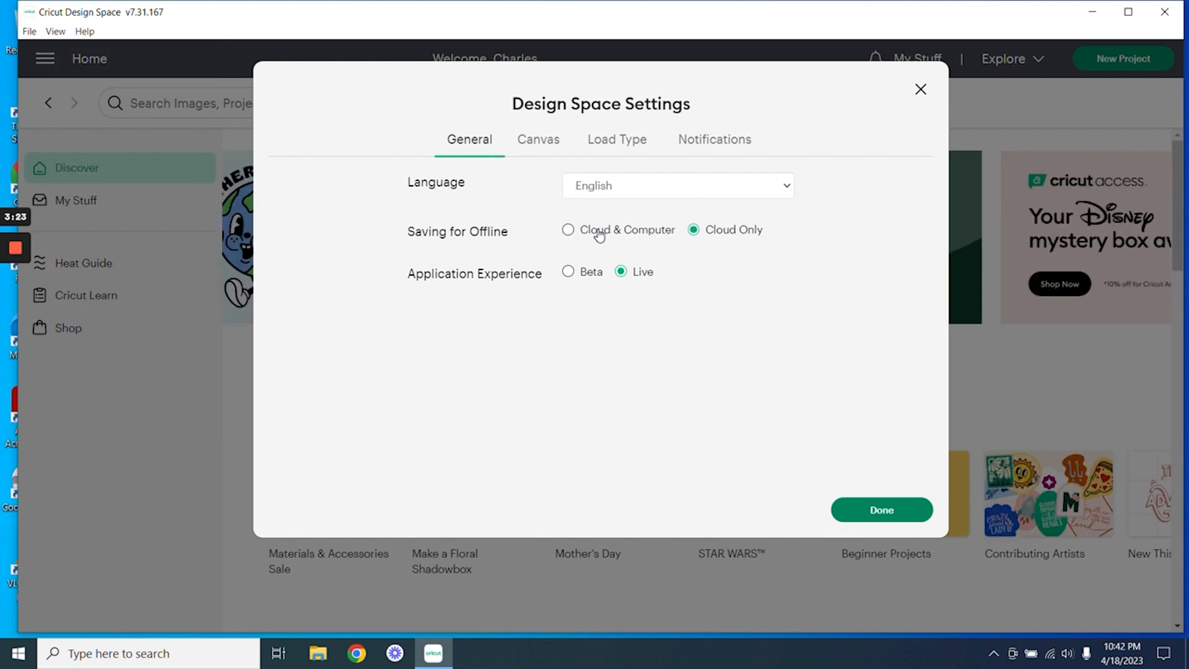
{"action": "left_click", "coordinate": [547, 145]}
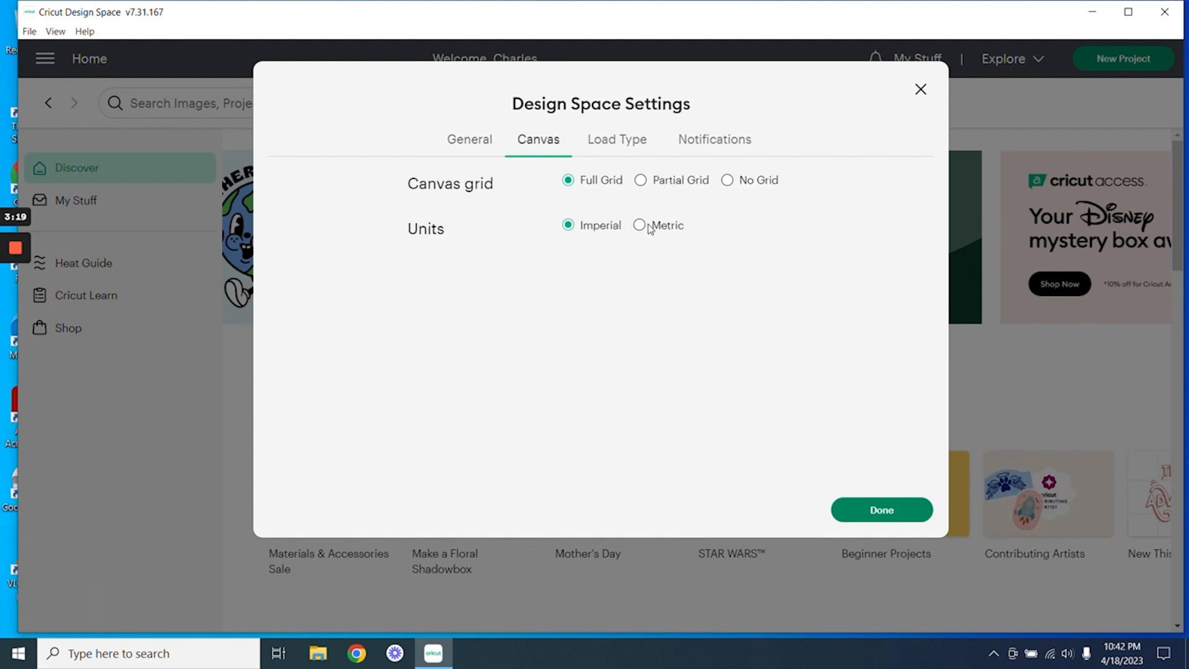
{"action": "left_click", "coordinate": [724, 137]}
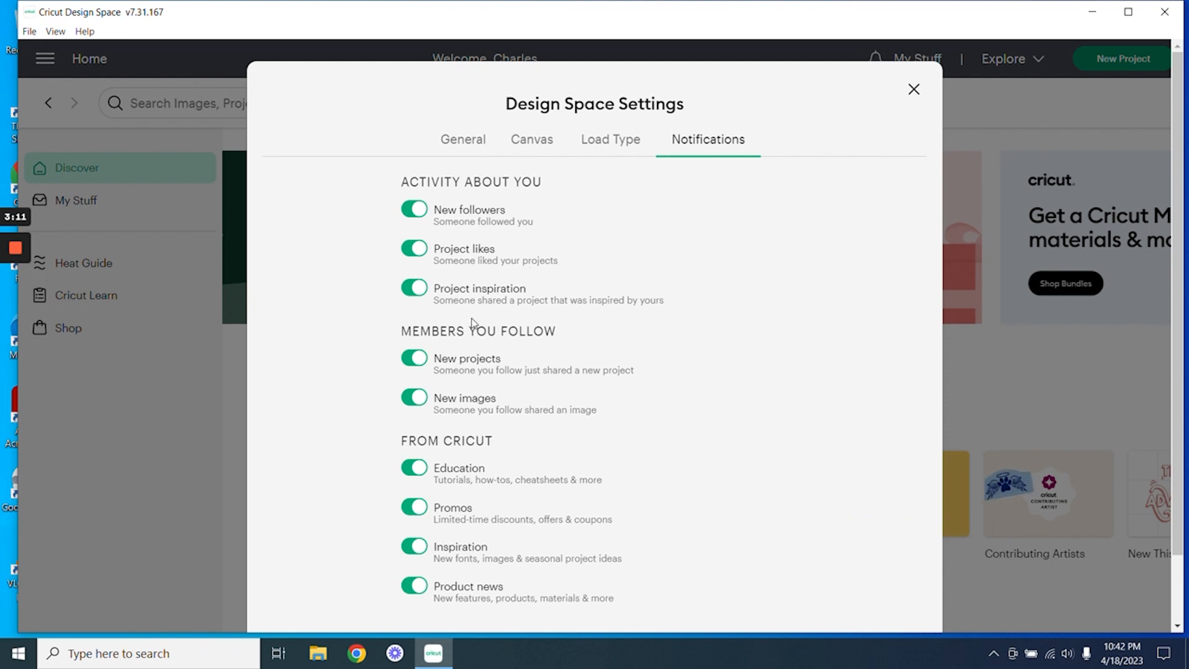
{"action": "left_click", "coordinate": [915, 90]}
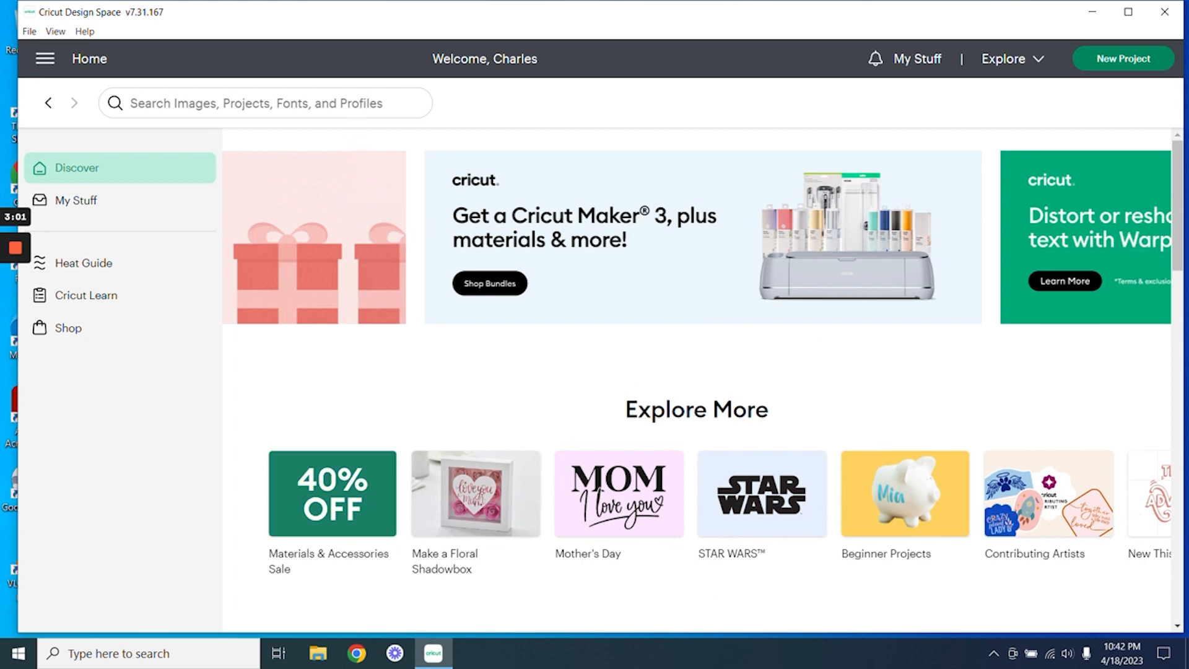
Step: Search images, projects, fonts and profiles for "cars", and return to the Home page
{"action": "left_click", "coordinate": [261, 103]}
{"action": "type", "text": "cars"}
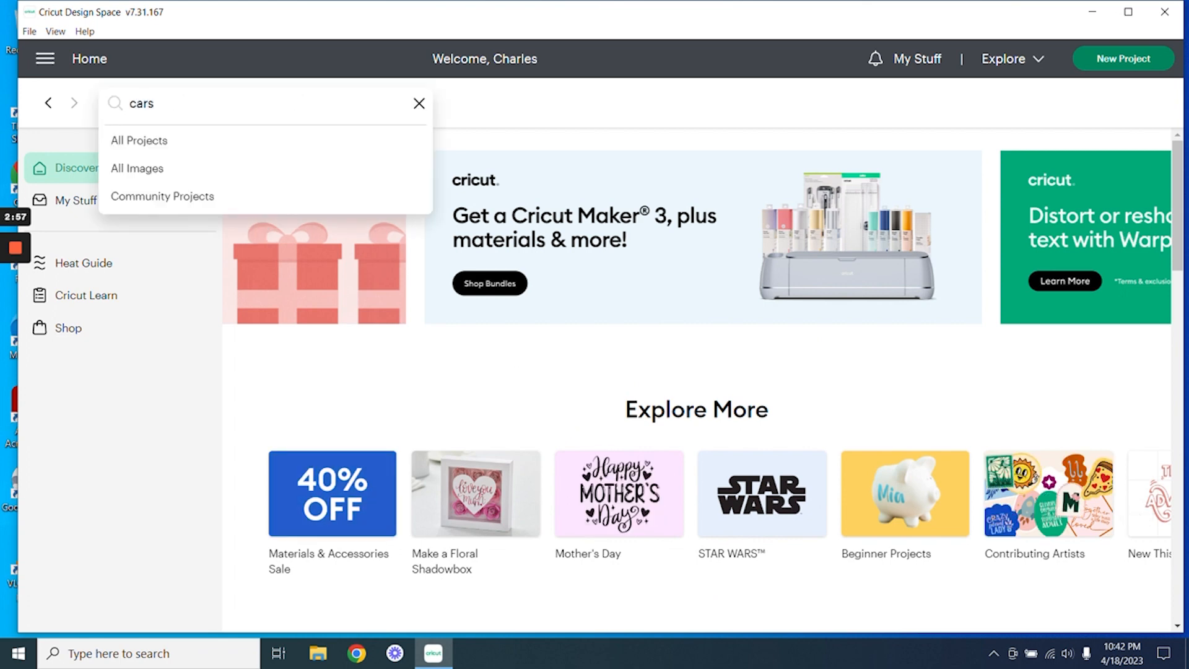
{"action": "key", "text": "Return"}
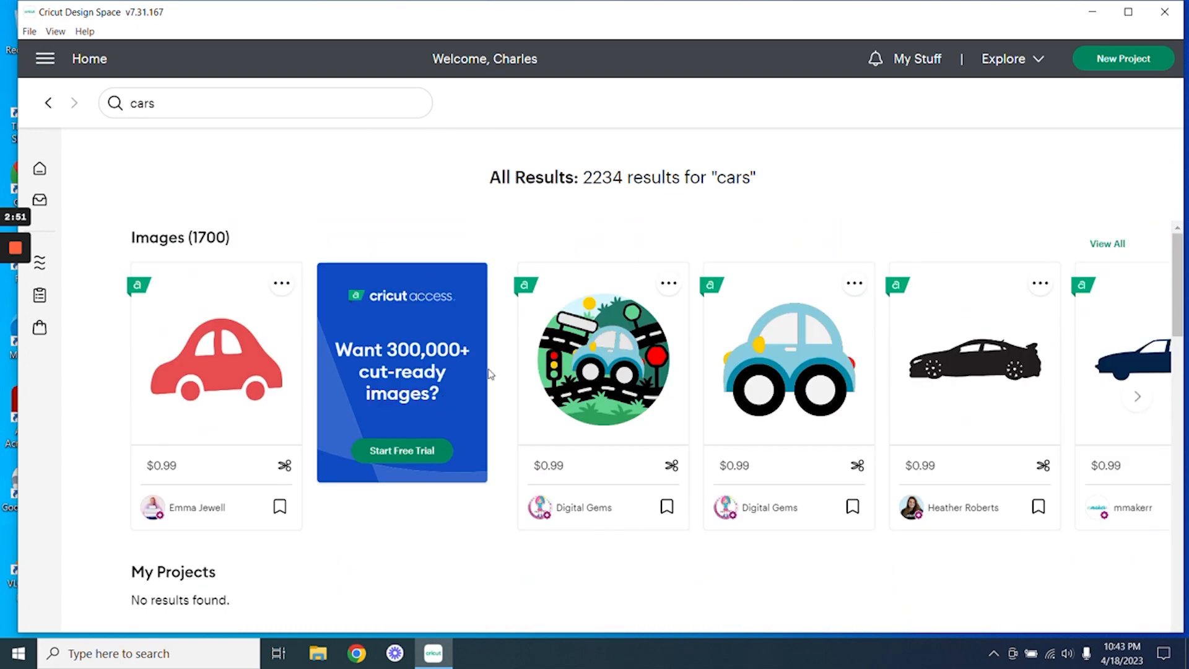
{"action": "left_click", "coordinate": [48, 103]}
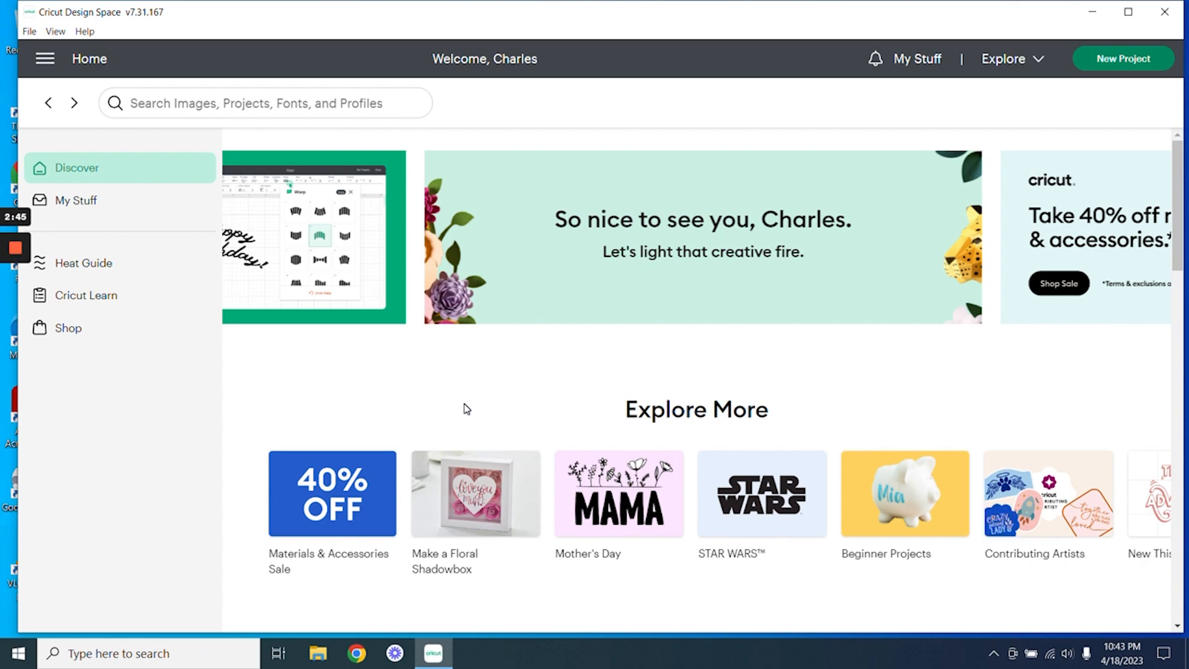
Step: Browse the featured project categories on the Home page and open the "Pop-Pop" Baseball Hat project
{"action": "scroll", "coordinate": [466, 405], "scroll_direction": "down", "scroll_amount": 5}
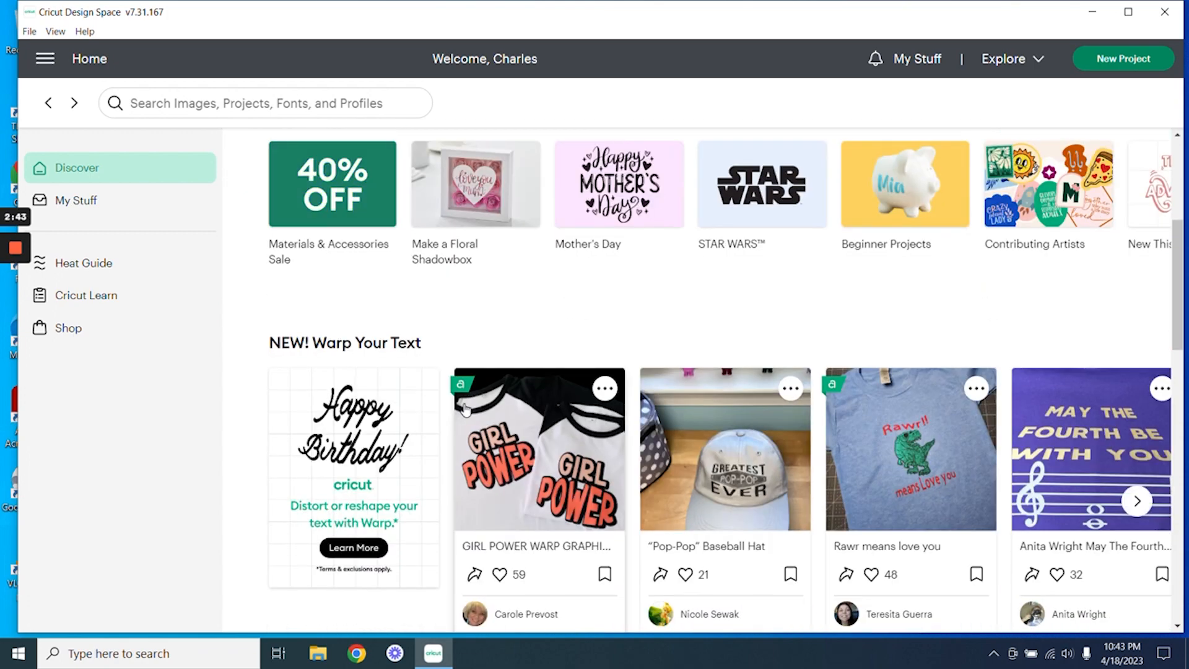
{"action": "scroll", "coordinate": [466, 407], "scroll_direction": "down", "scroll_amount": 5}
{"action": "scroll", "coordinate": [466, 409], "scroll_direction": "down", "scroll_amount": 4}
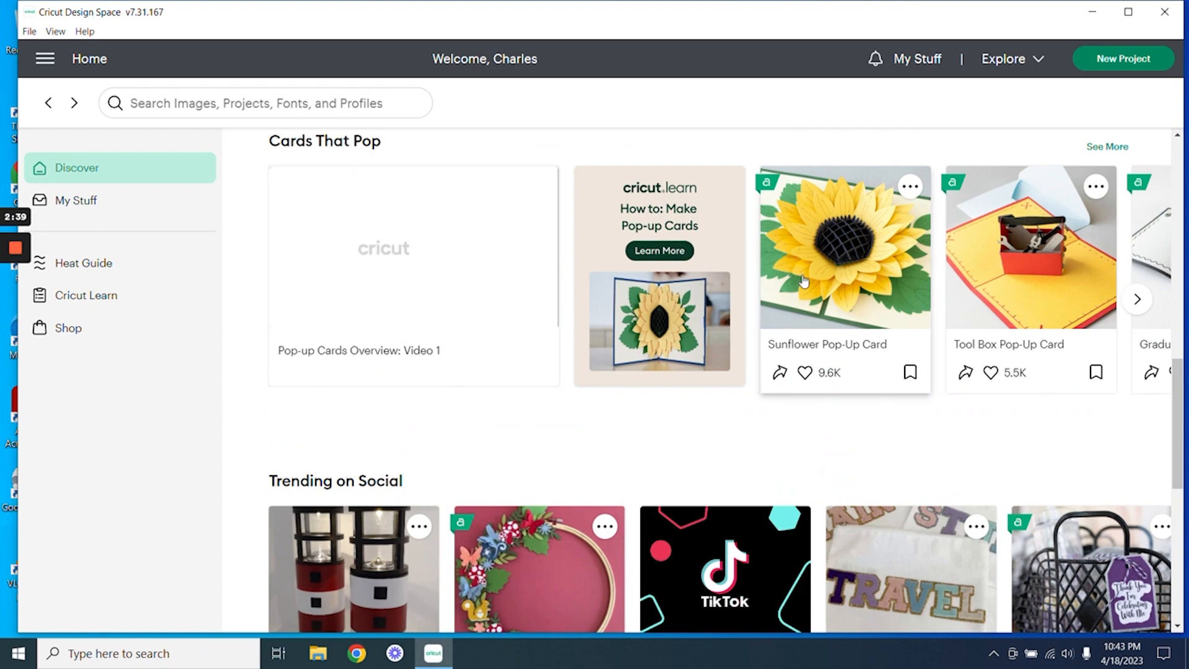
{"action": "scroll", "coordinate": [794, 385], "scroll_direction": "up", "scroll_amount": 4}
{"action": "scroll", "coordinate": [794, 385], "scroll_direction": "up", "scroll_amount": 2}
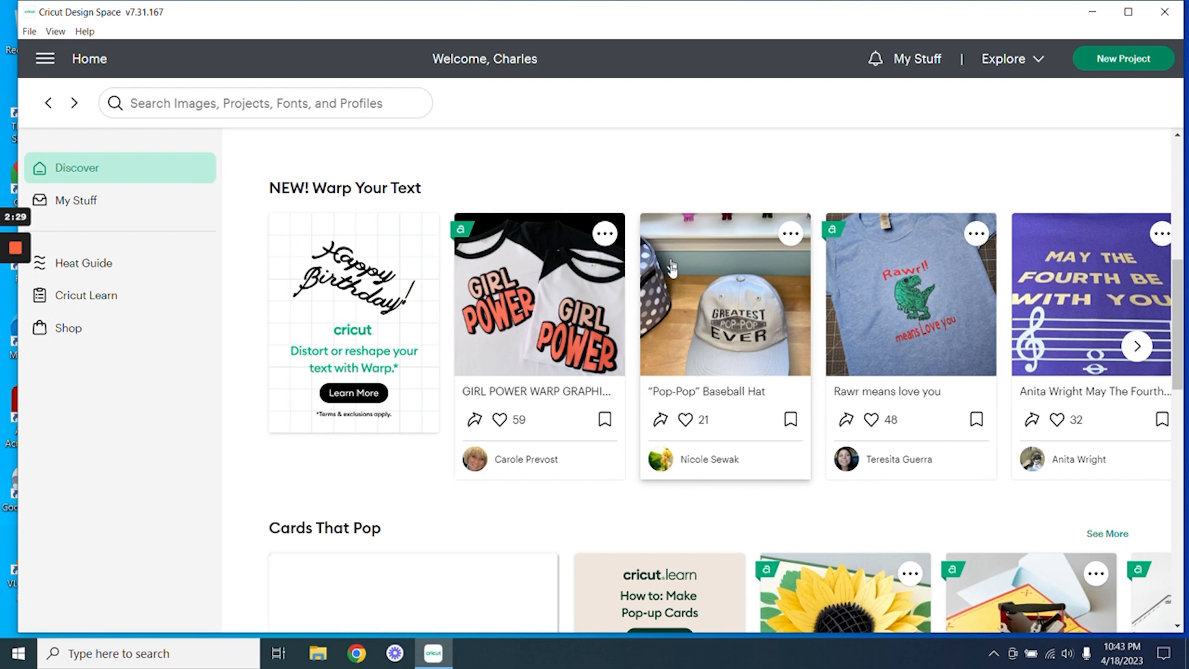
{"action": "left_click", "coordinate": [704, 286]}
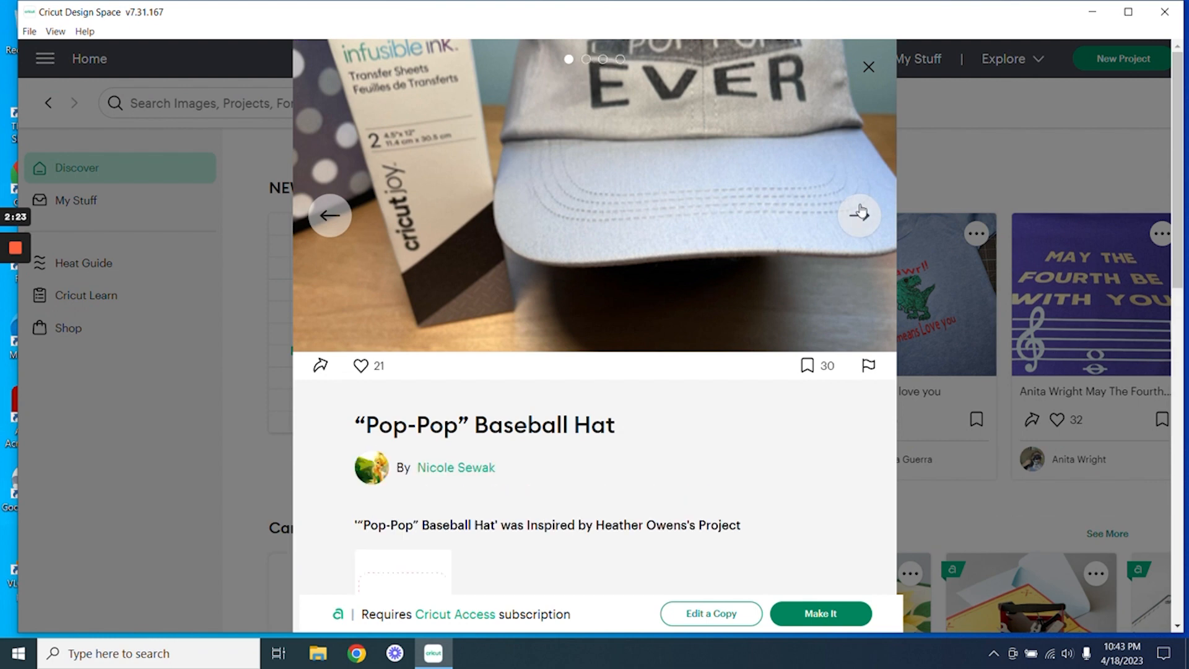
Step: View more photos of the "Pop-Pop" Baseball Hat project and bookmark it without adding it to a collection
{"action": "left_click", "coordinate": [860, 216]}
{"action": "left_click", "coordinate": [861, 216]}
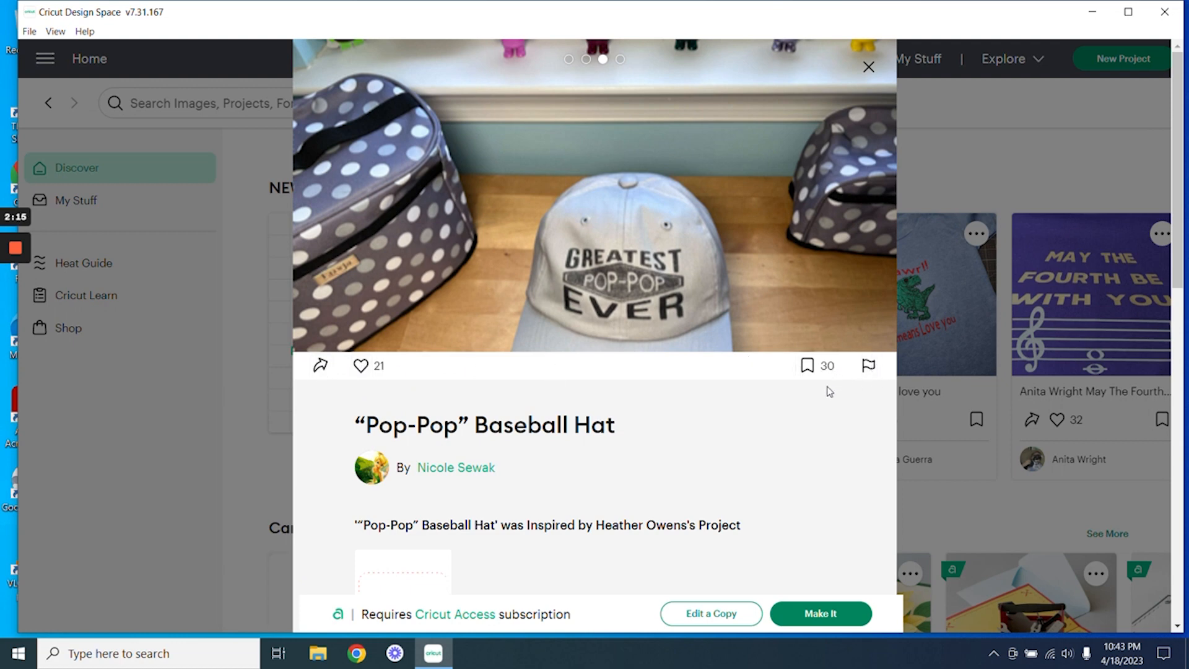
{"action": "left_click", "coordinate": [808, 367]}
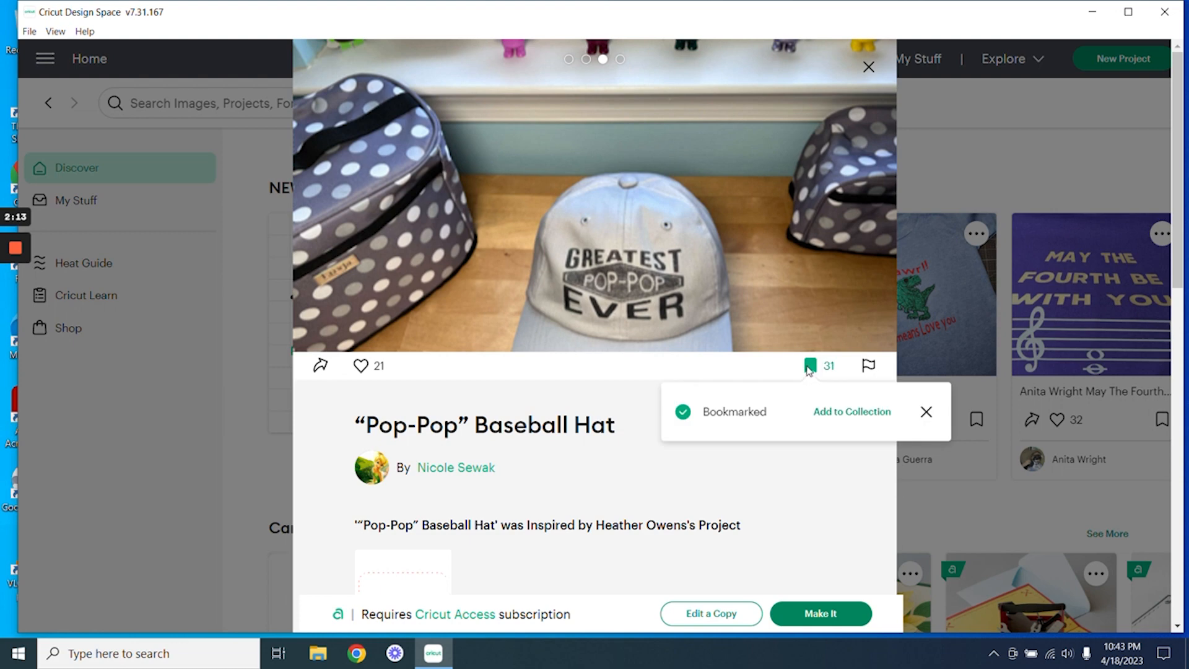
{"action": "left_click", "coordinate": [926, 413]}
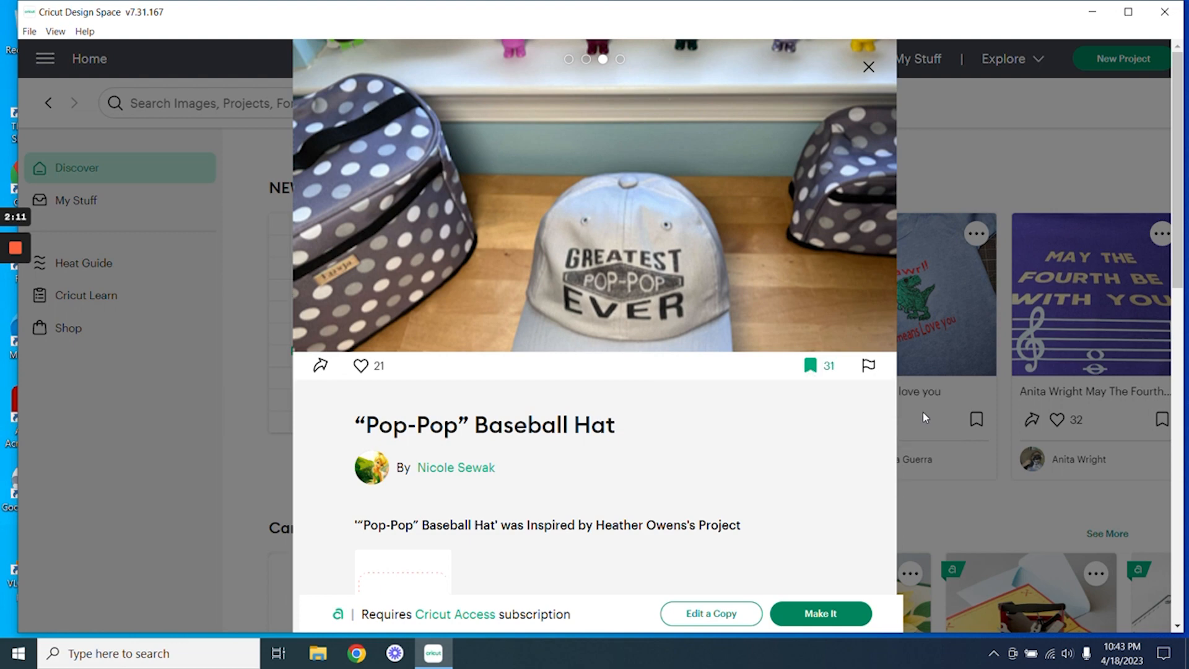
Step: Examine the baseball hat project's description, required materials, used images and fonts, and related projects
{"action": "scroll", "coordinate": [784, 472], "scroll_direction": "down", "scroll_amount": 5}
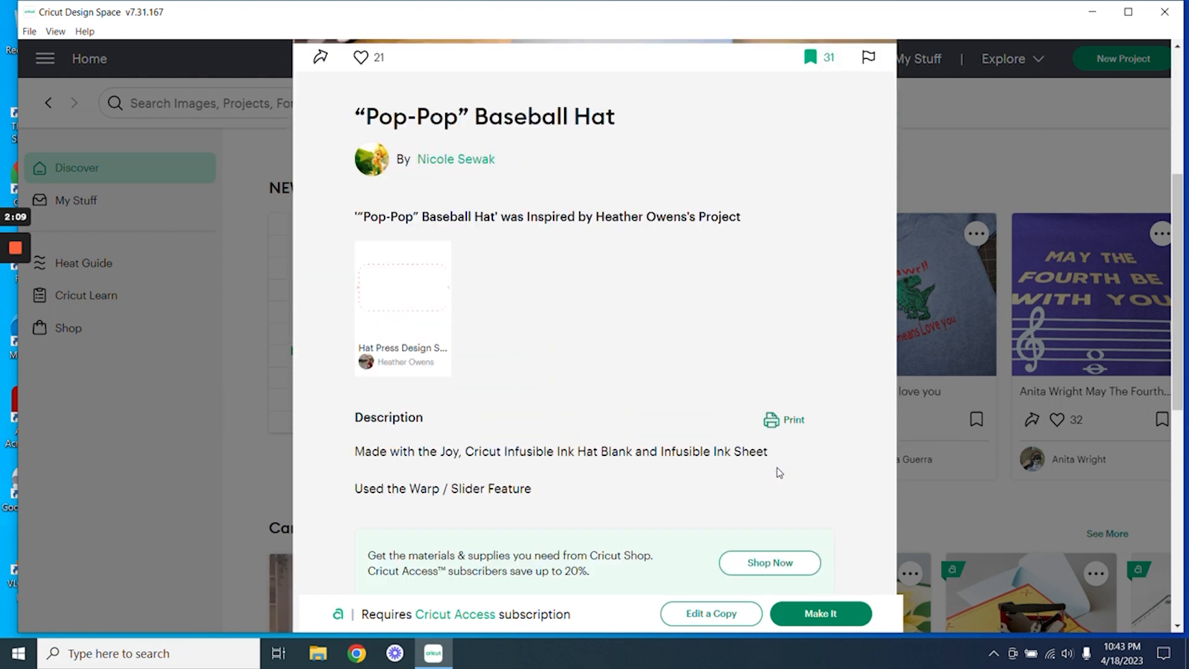
{"action": "scroll", "coordinate": [707, 392], "scroll_direction": "down", "scroll_amount": 3}
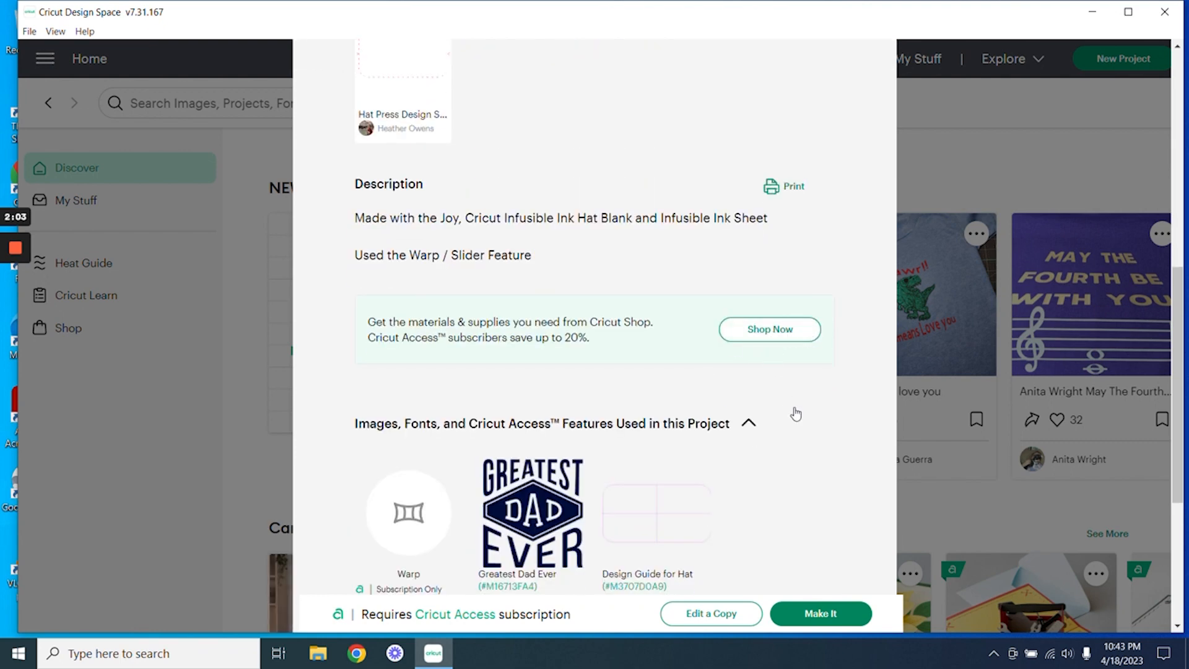
{"action": "scroll", "coordinate": [793, 412], "scroll_direction": "down", "scroll_amount": 3}
{"action": "scroll", "coordinate": [796, 414], "scroll_direction": "down", "scroll_amount": 1}
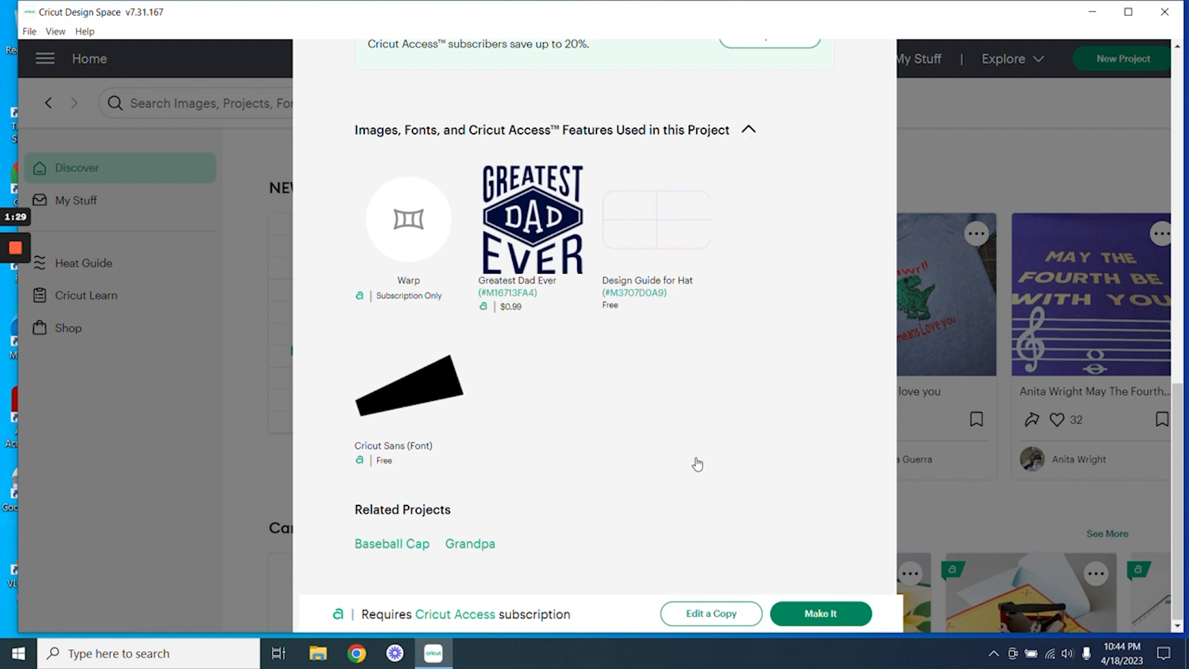
{"action": "scroll", "coordinate": [699, 465], "scroll_direction": "up", "scroll_amount": 10}
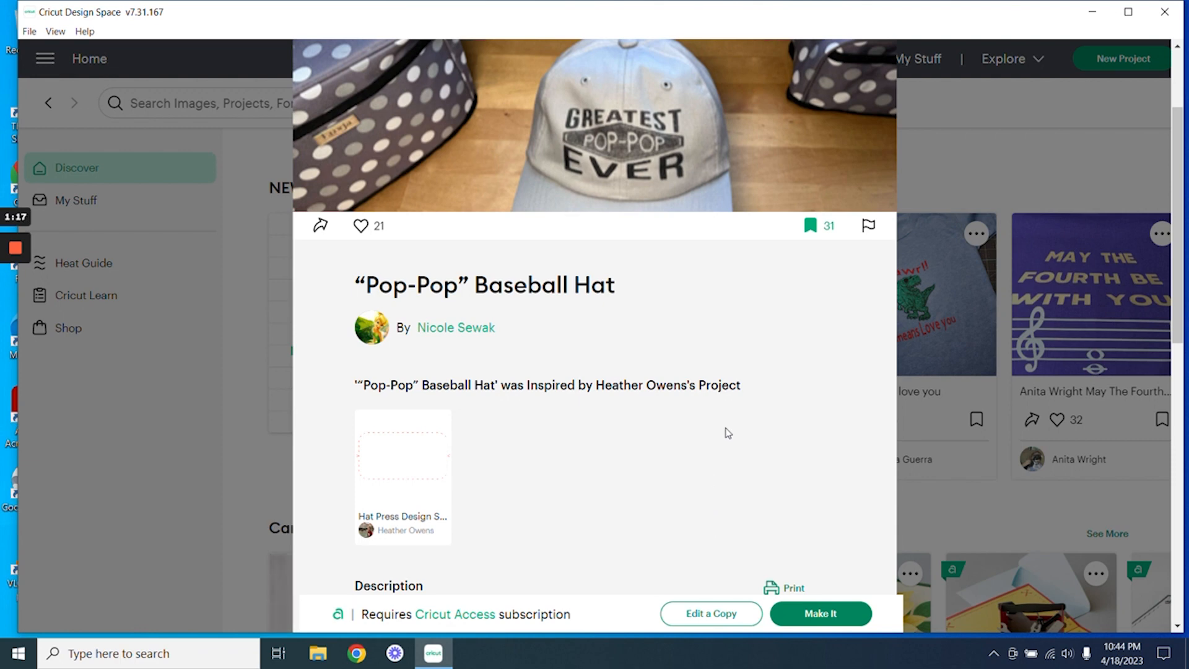
Step: Close the baseball hat project, look over the Home page, and view the bookmarked projects in My Stuff
{"action": "scroll", "coordinate": [743, 421], "scroll_direction": "up", "scroll_amount": 3}
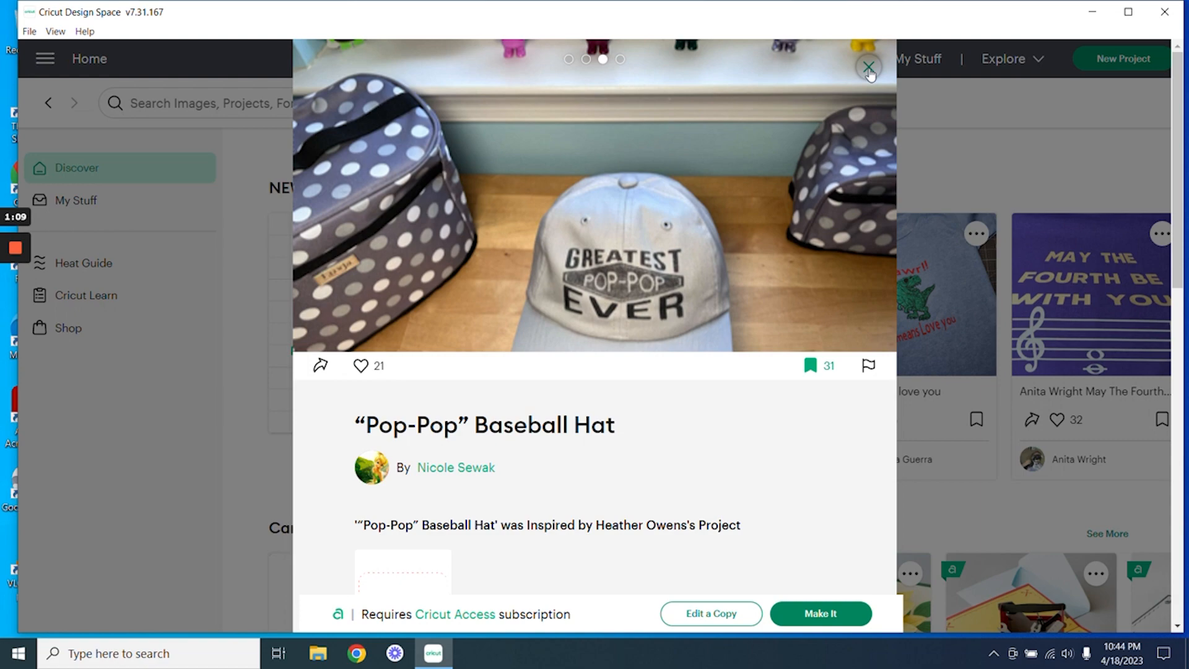
{"action": "left_click", "coordinate": [869, 68]}
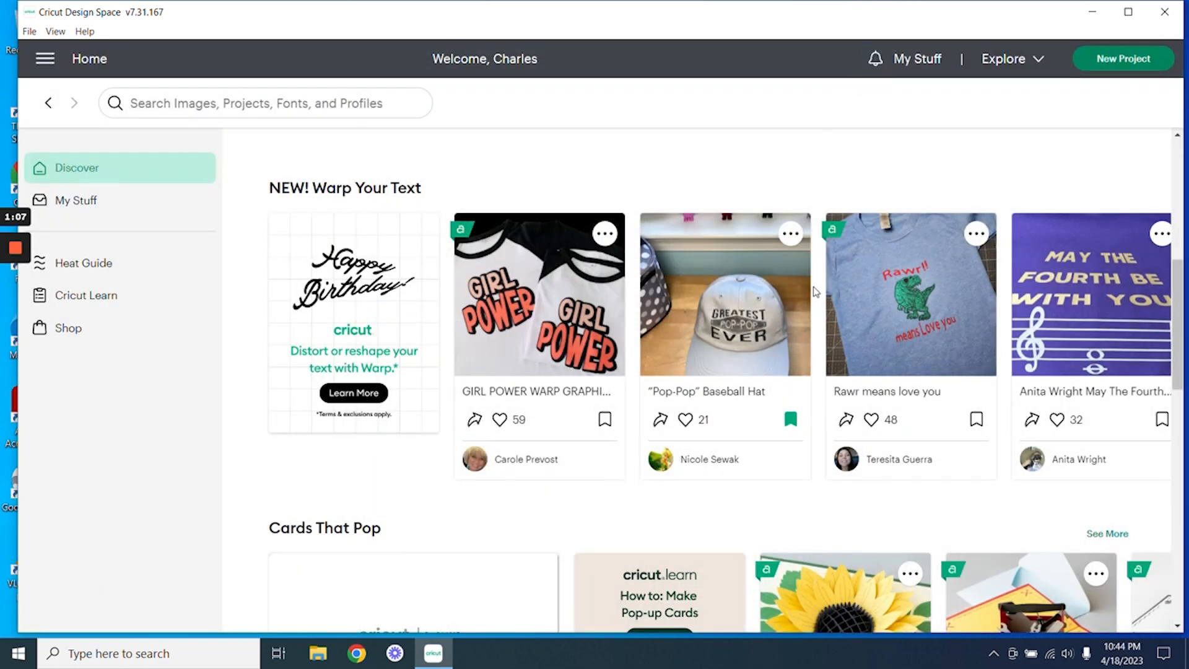
{"action": "scroll", "coordinate": [794, 523], "scroll_direction": "down", "scroll_amount": 8}
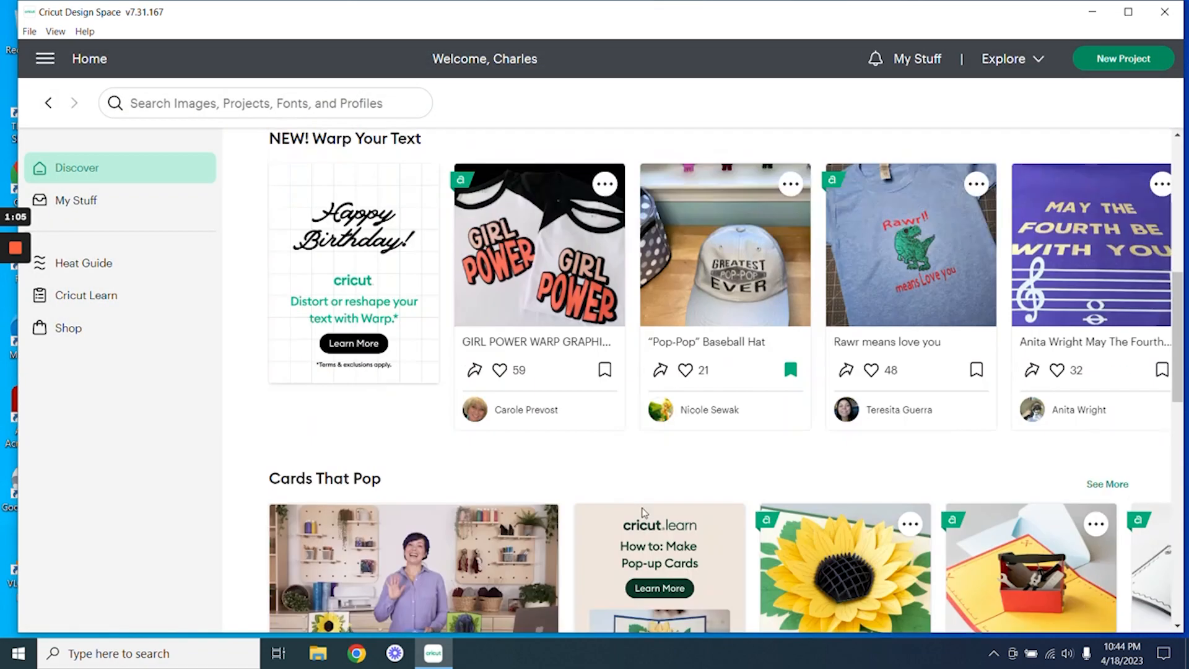
{"action": "scroll", "coordinate": [644, 511], "scroll_direction": "up", "scroll_amount": 10}
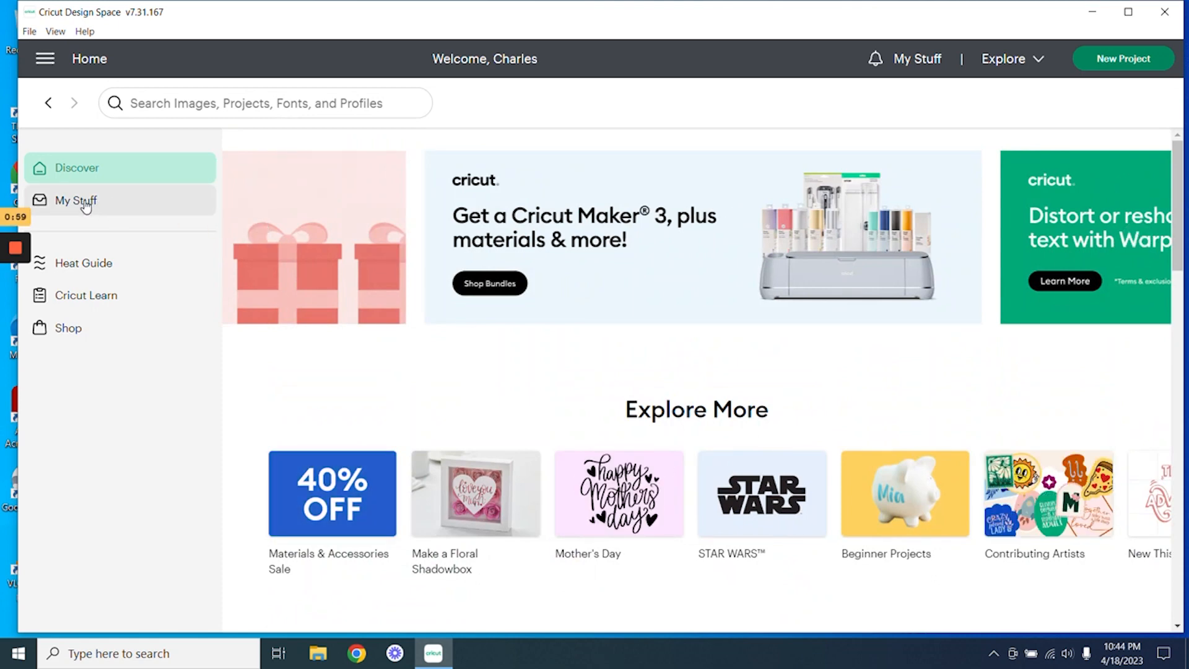
{"action": "left_click", "coordinate": [93, 200]}
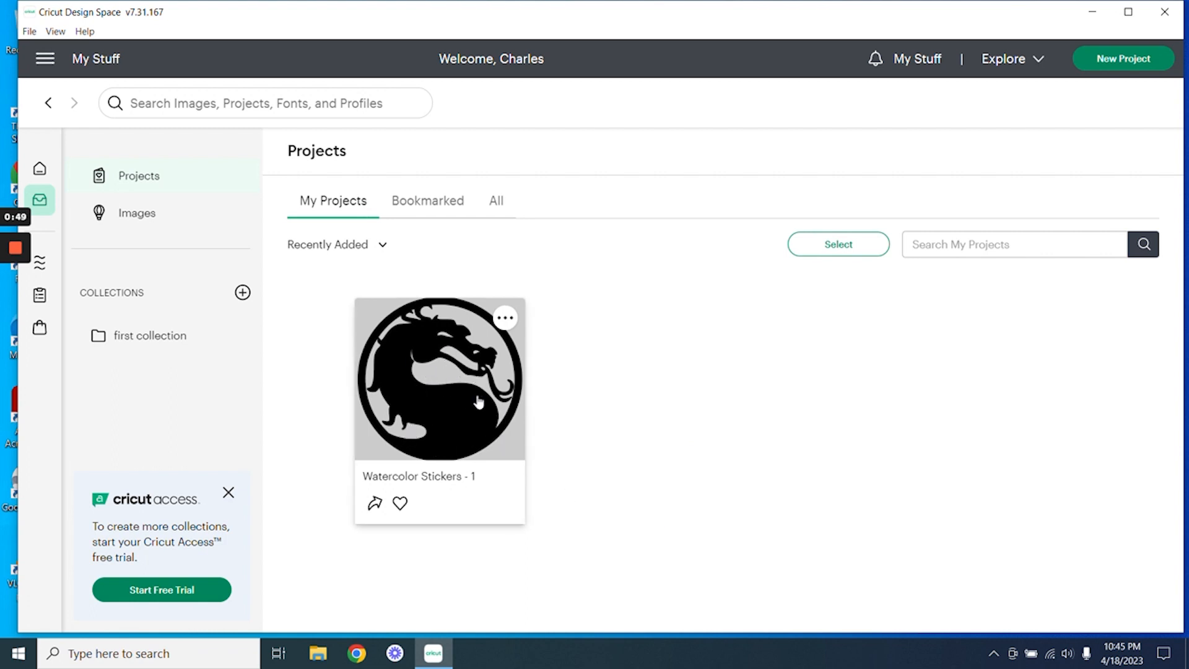
{"action": "left_click", "coordinate": [435, 208]}
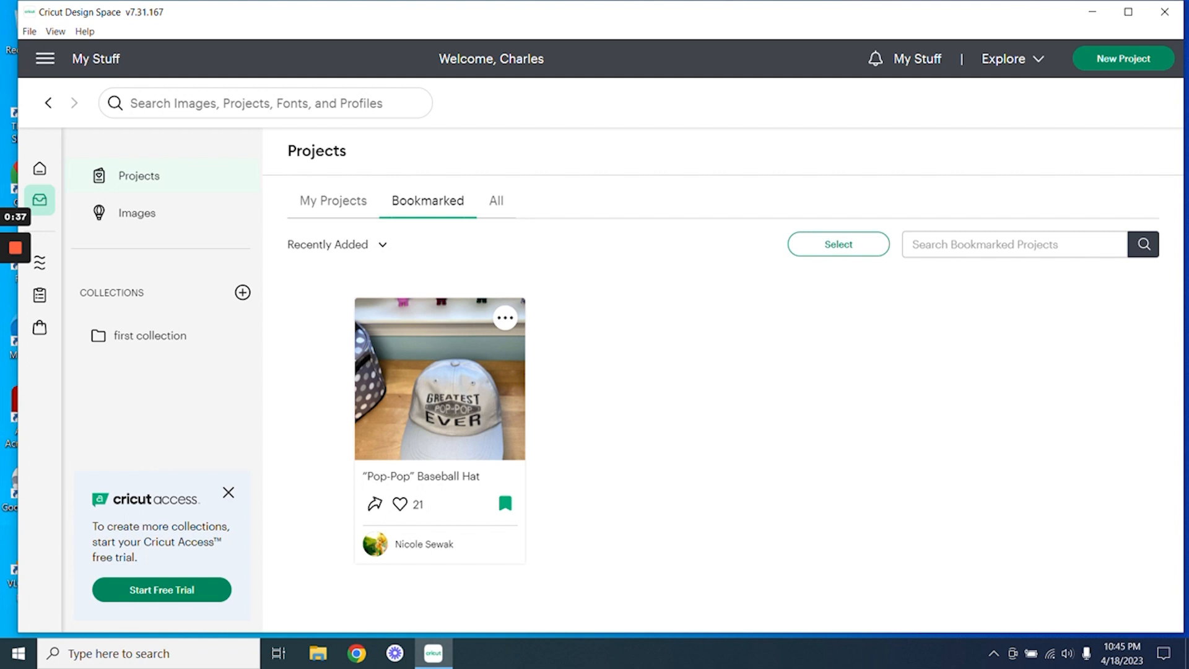
Step: Create a collection named "new collection" and view its projects
{"action": "left_click", "coordinate": [243, 293]}
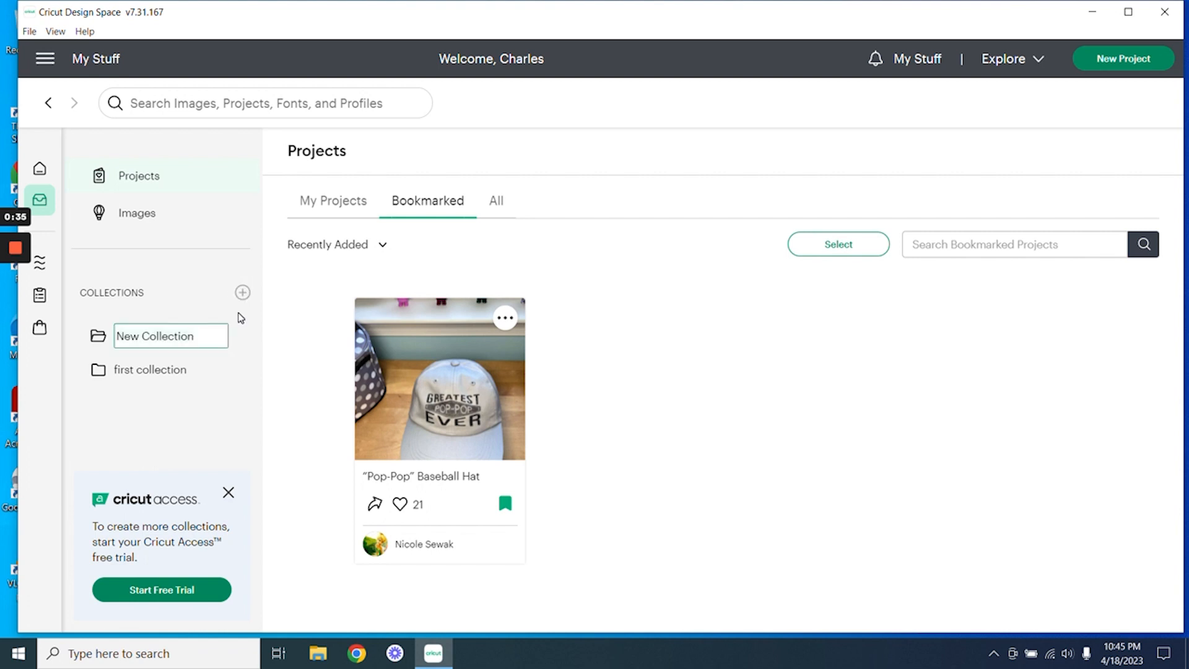
{"action": "type", "text": "ne"}
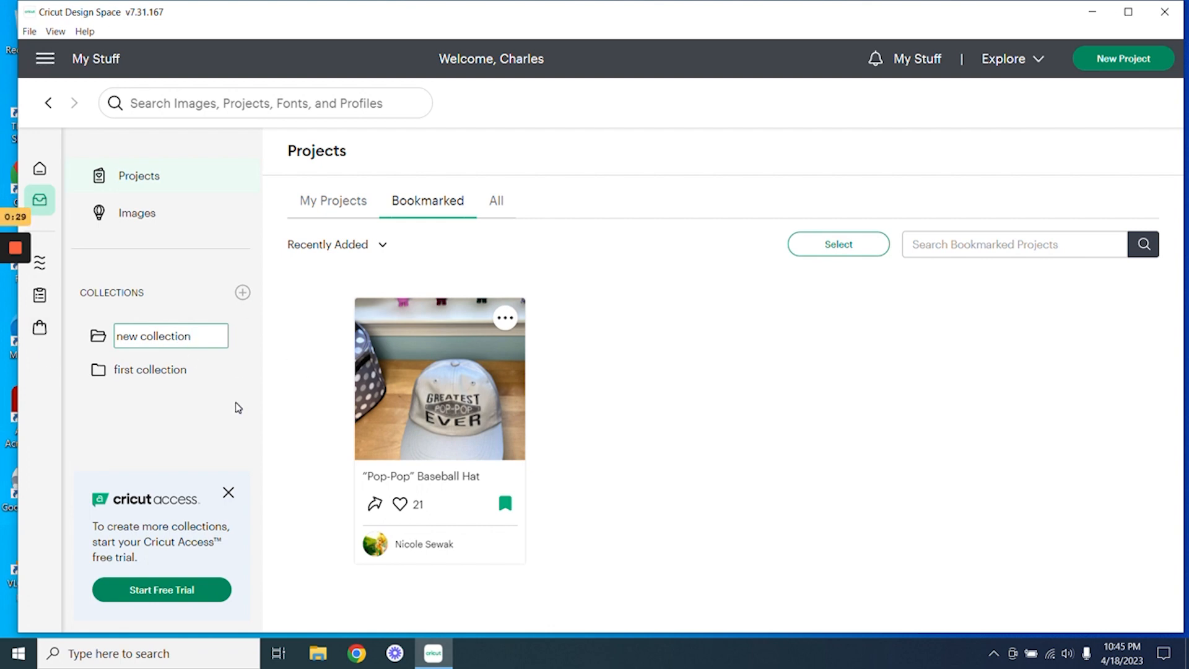
{"action": "key", "text": "Return"}
{"action": "left_click", "coordinate": [372, 205]}
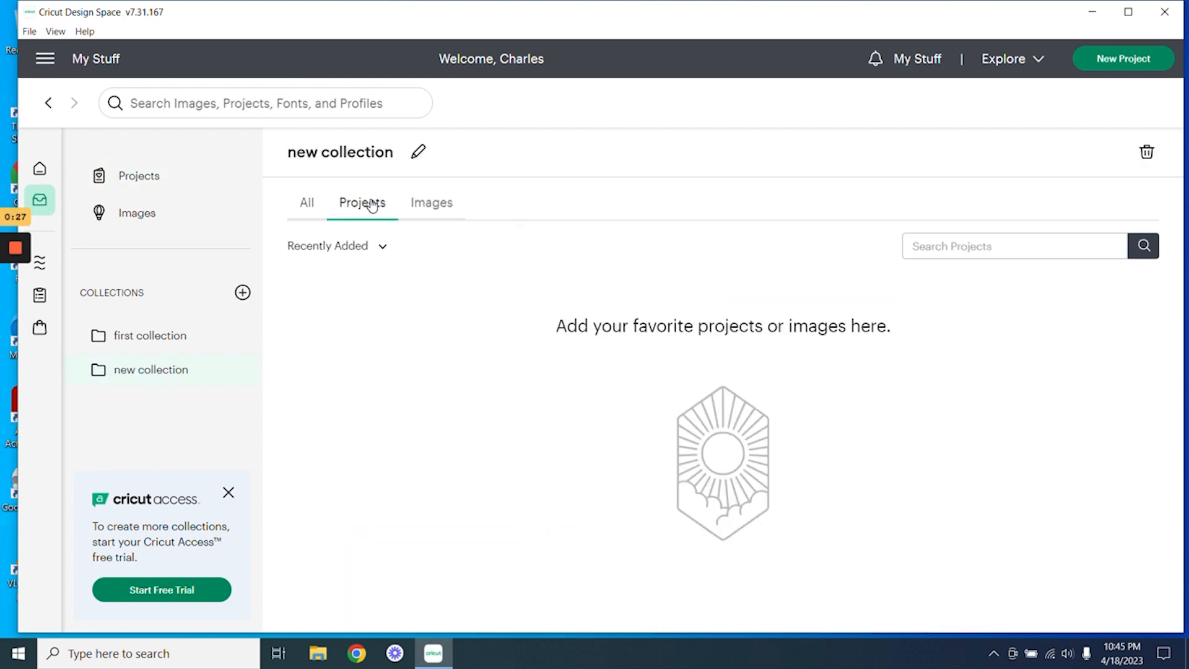
Step: Add the "Watercolor Stickers - 1" project to "new collection" and open that collection
{"action": "left_click", "coordinate": [141, 185]}
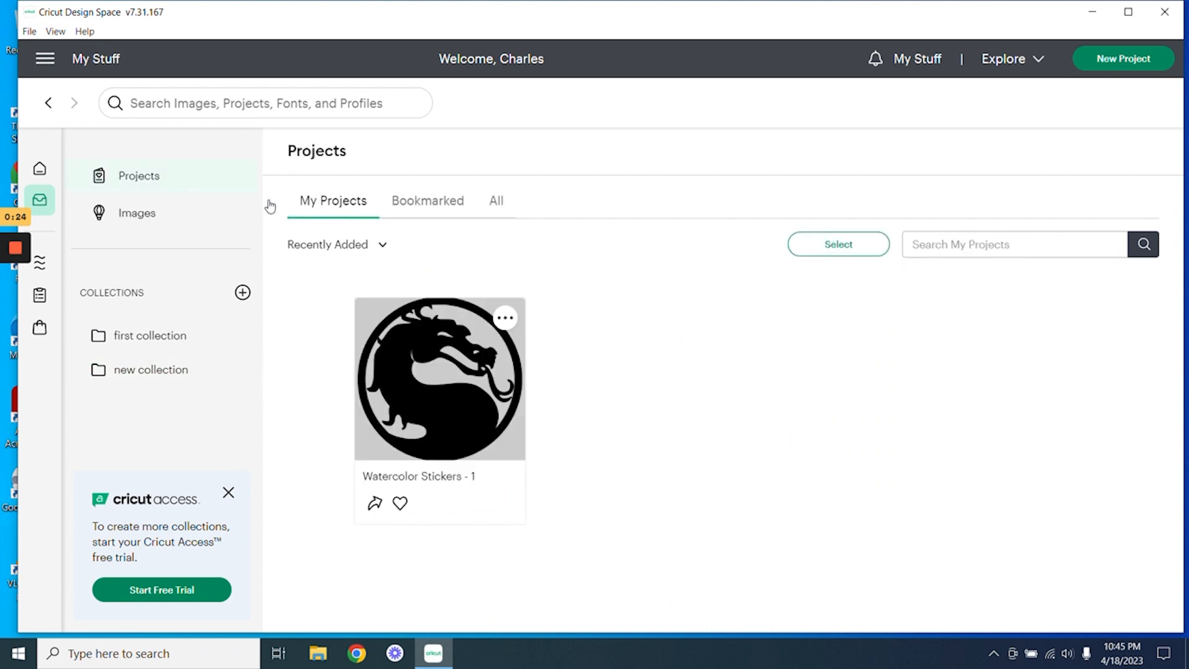
{"action": "left_click", "coordinate": [505, 317]}
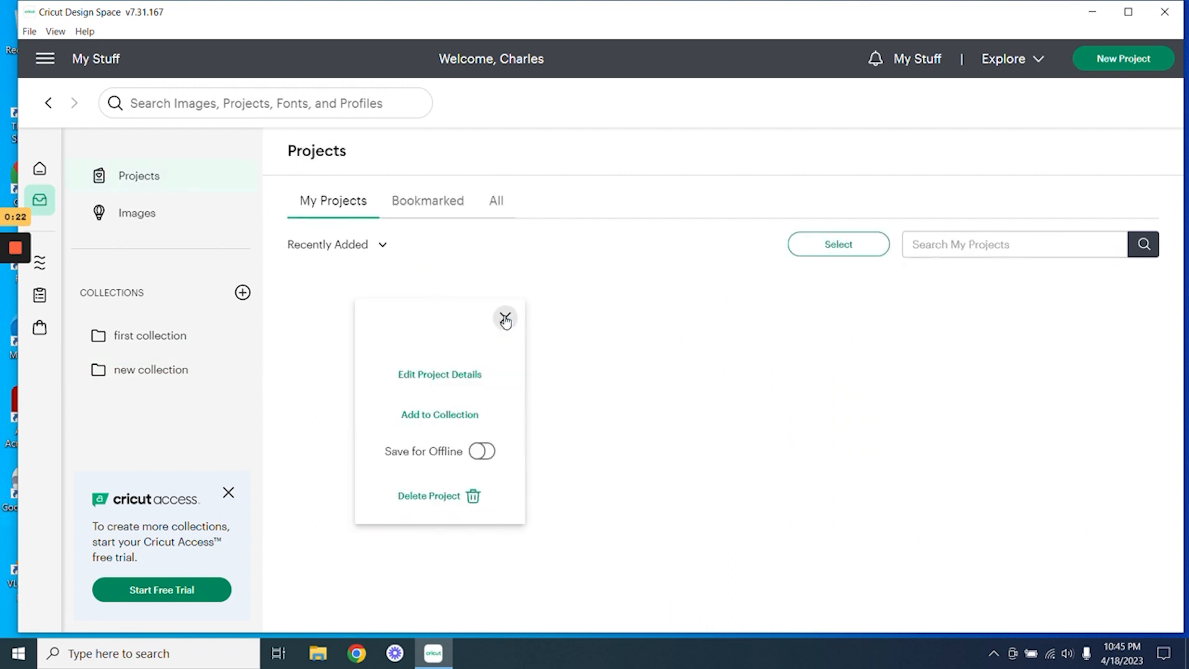
{"action": "left_click", "coordinate": [461, 415]}
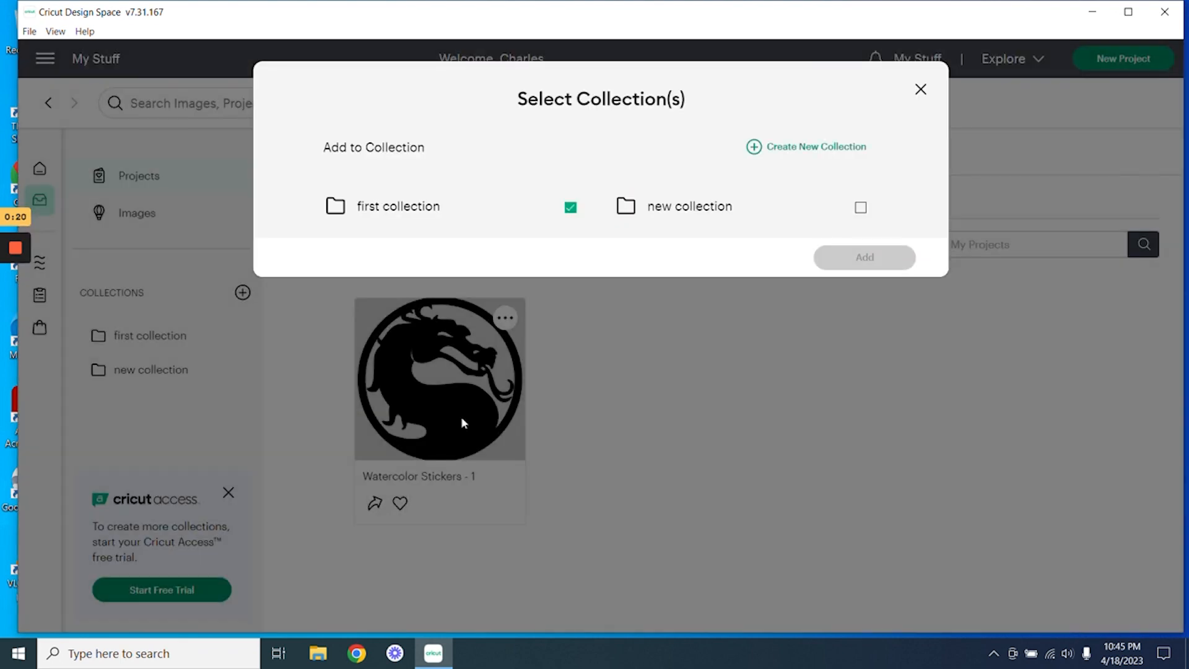
{"action": "left_click", "coordinate": [861, 207]}
{"action": "left_click", "coordinate": [861, 260]}
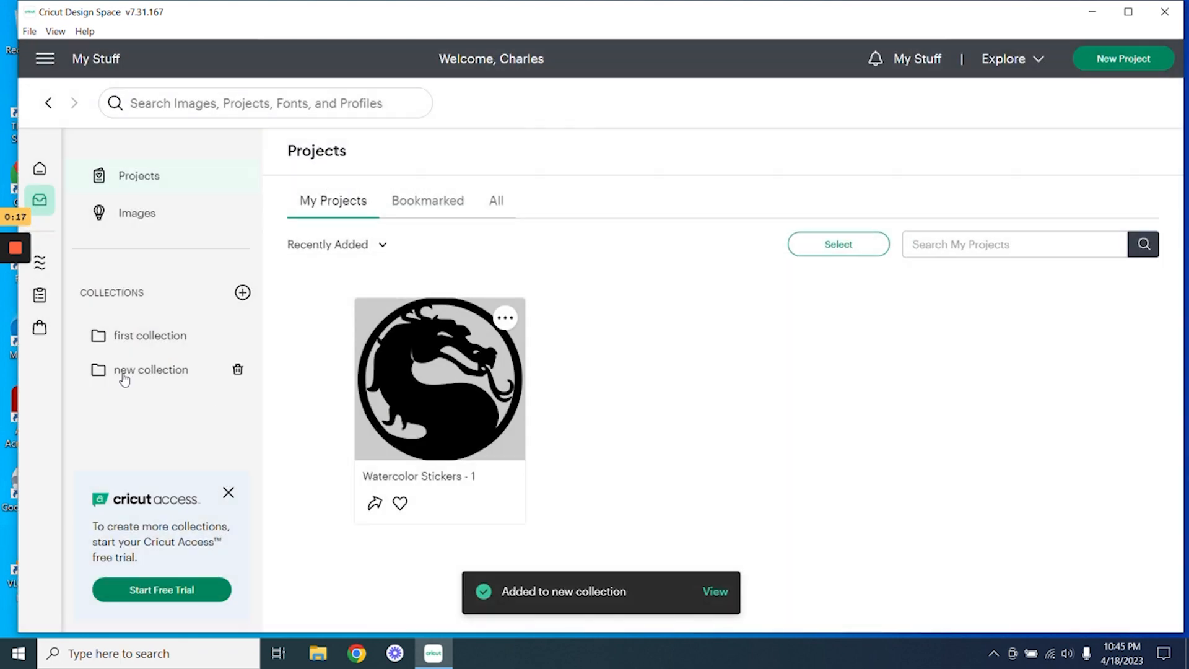
{"action": "left_click", "coordinate": [160, 382]}
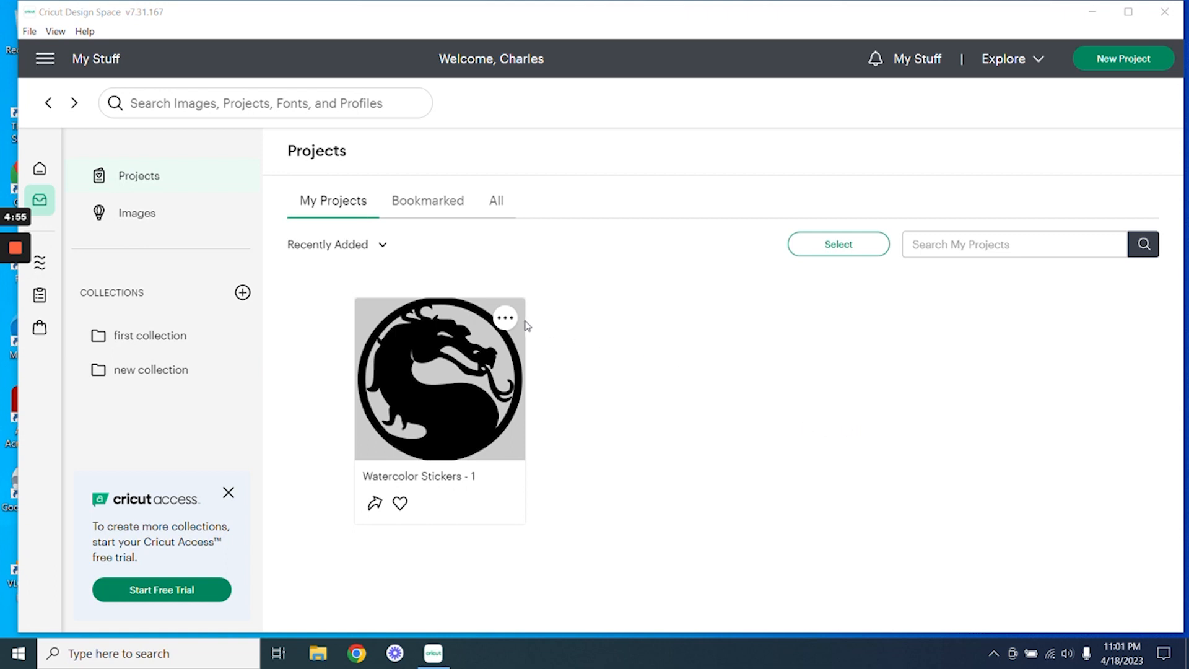
Step: Review the available options for the "Watercolor Stickers - 1" project and close them without changing anything
{"action": "left_click", "coordinate": [504, 320]}
{"action": "left_click", "coordinate": [504, 319]}
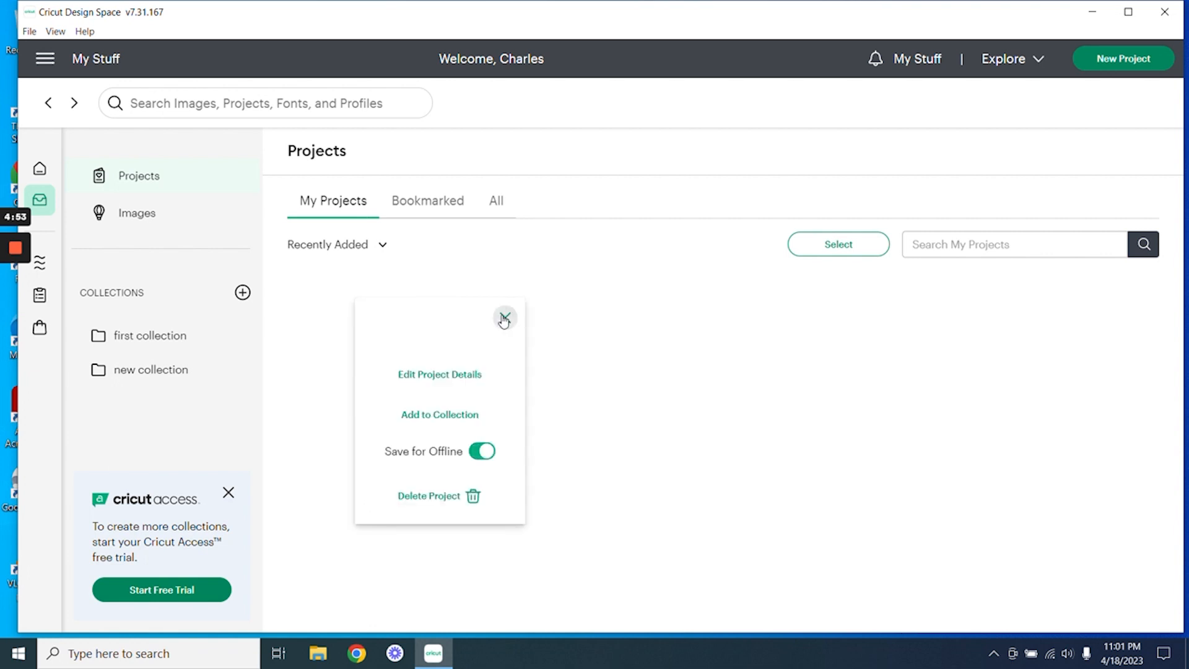
{"action": "left_click", "coordinate": [504, 319]}
{"action": "left_click", "coordinate": [504, 319]}
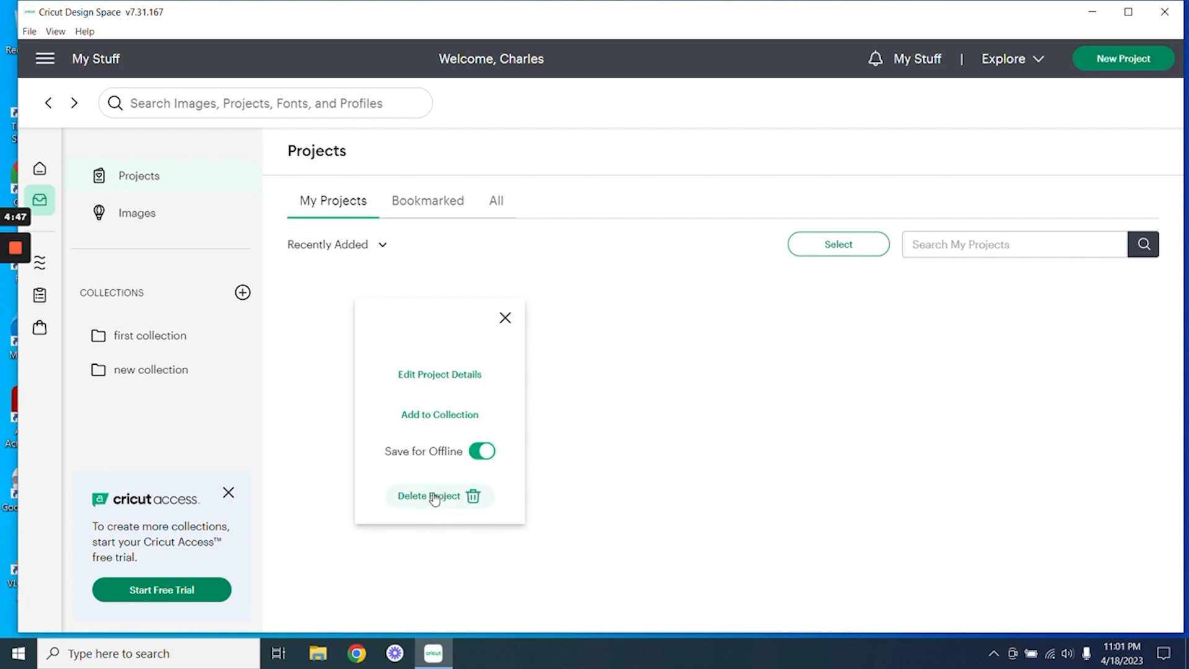
{"action": "left_click", "coordinate": [505, 319]}
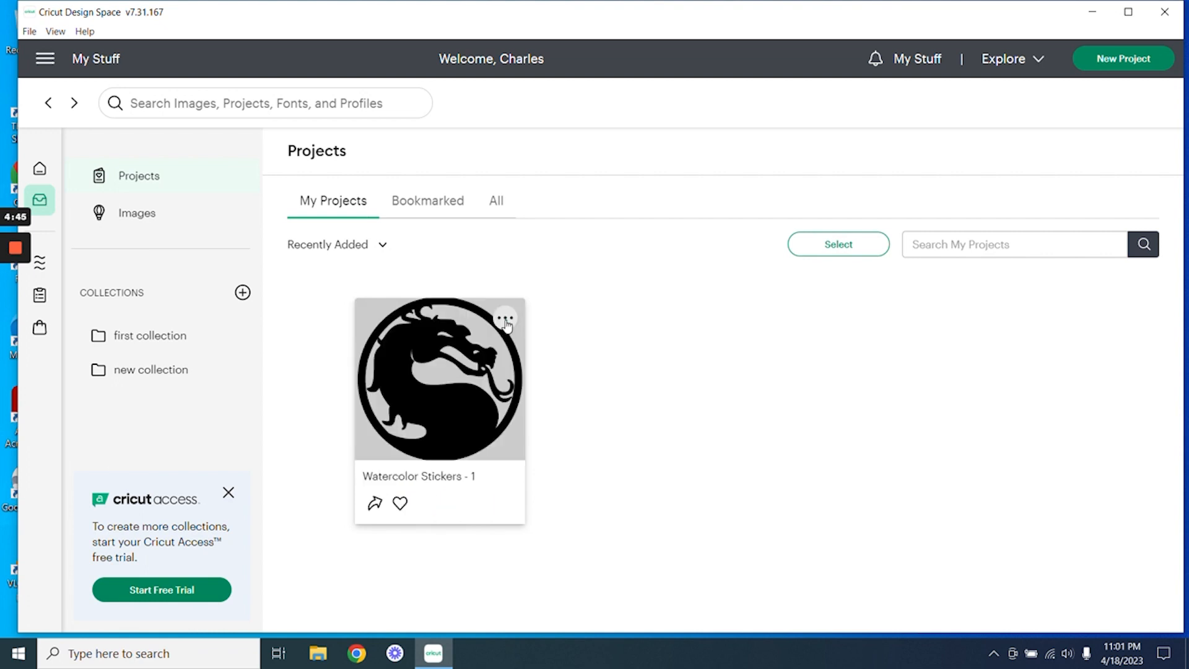
Step: Examine the "Watercolor Stickers - 1" project's details, its inspiration and the images it uses, and close it
{"action": "left_click", "coordinate": [438, 379]}
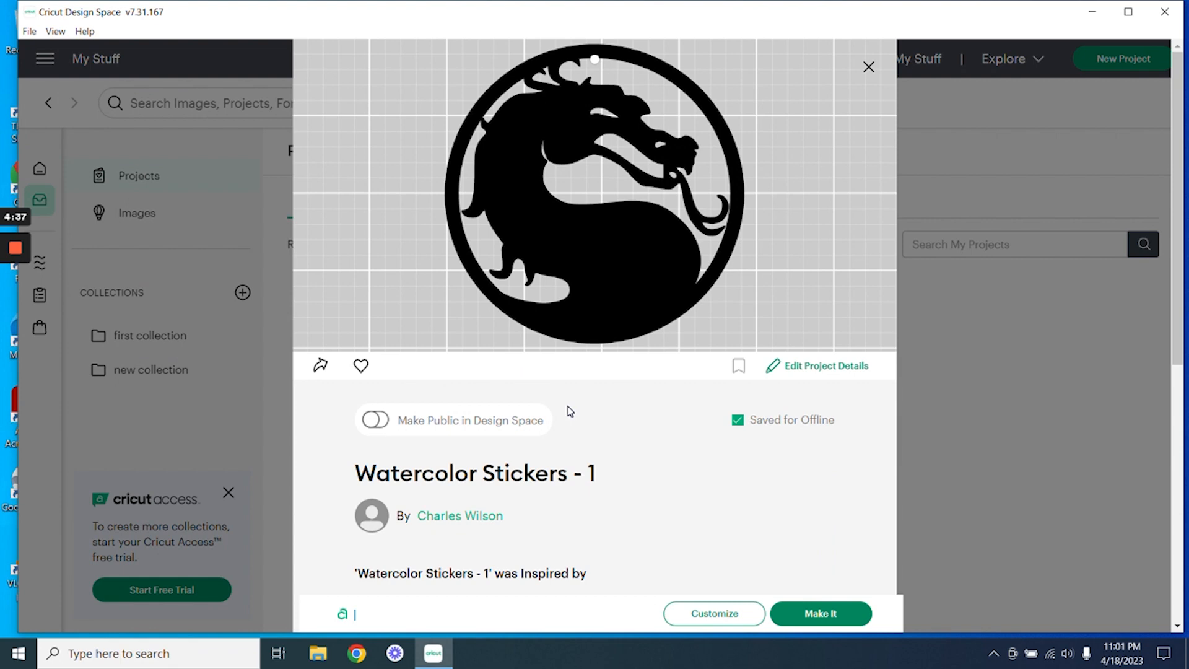
{"action": "scroll", "coordinate": [570, 411], "scroll_direction": "down", "scroll_amount": 3}
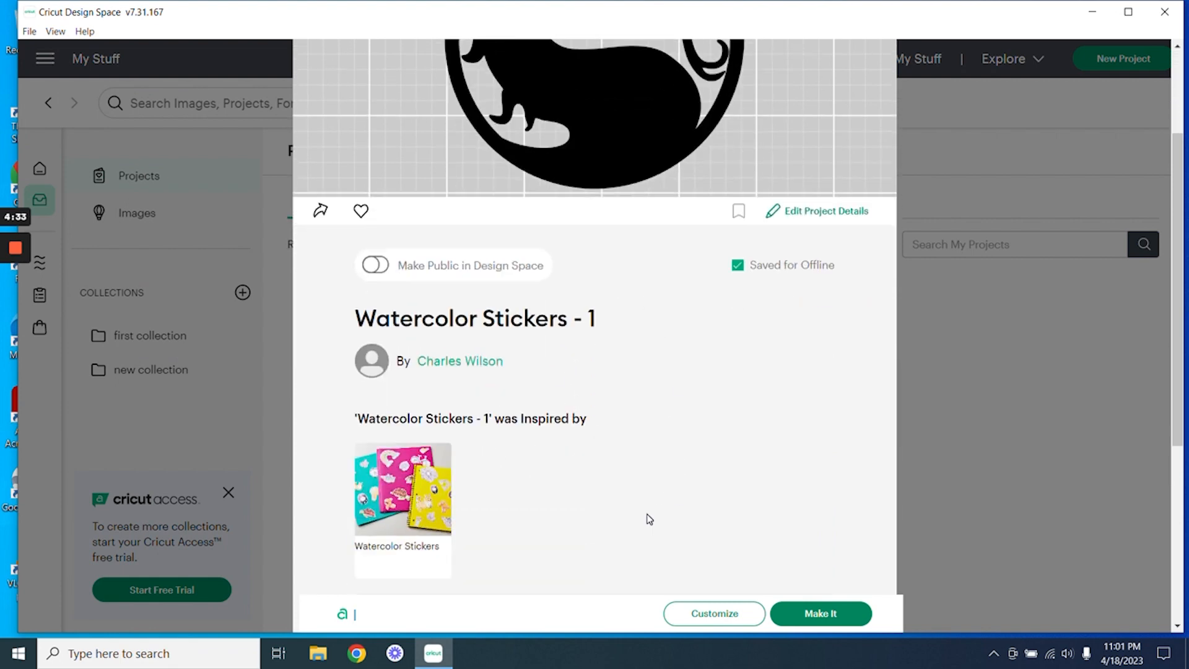
{"action": "scroll", "coordinate": [649, 519], "scroll_direction": "down", "scroll_amount": 7}
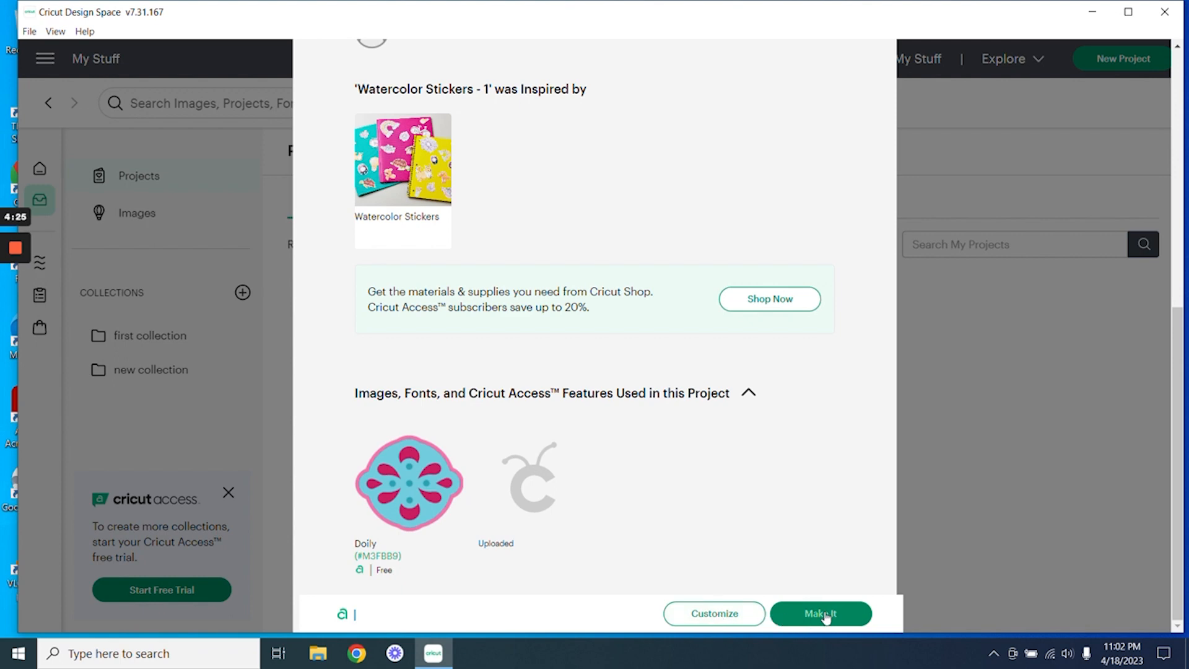
{"action": "scroll", "coordinate": [778, 523], "scroll_direction": "up", "scroll_amount": 8}
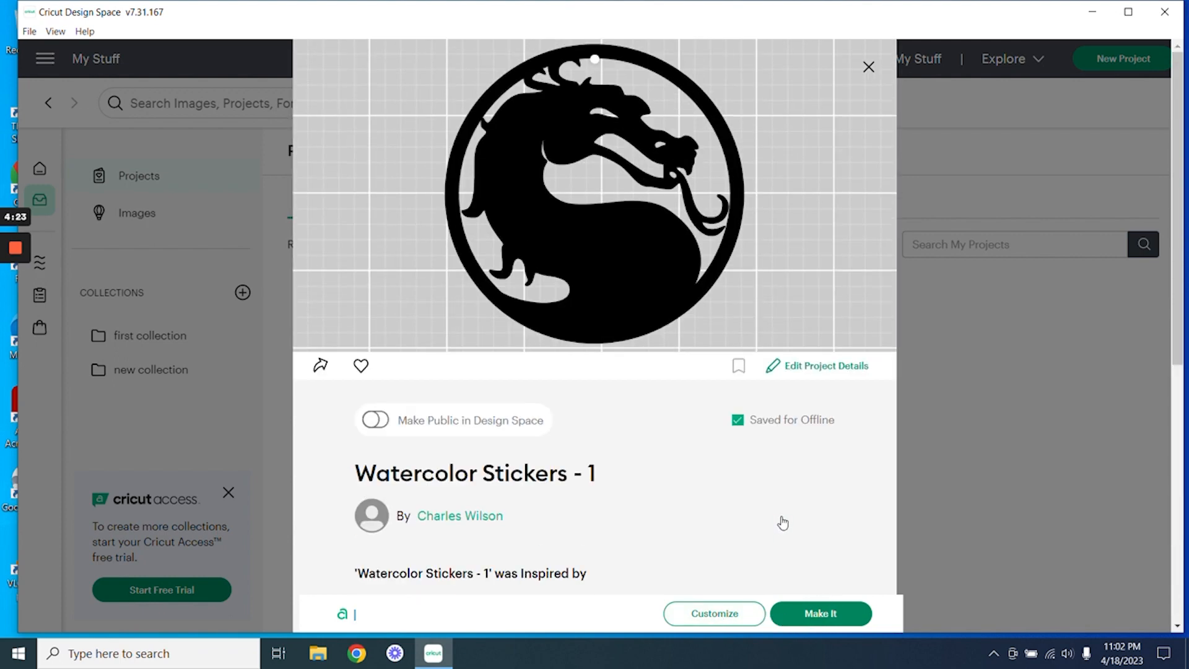
{"action": "left_click", "coordinate": [869, 67]}
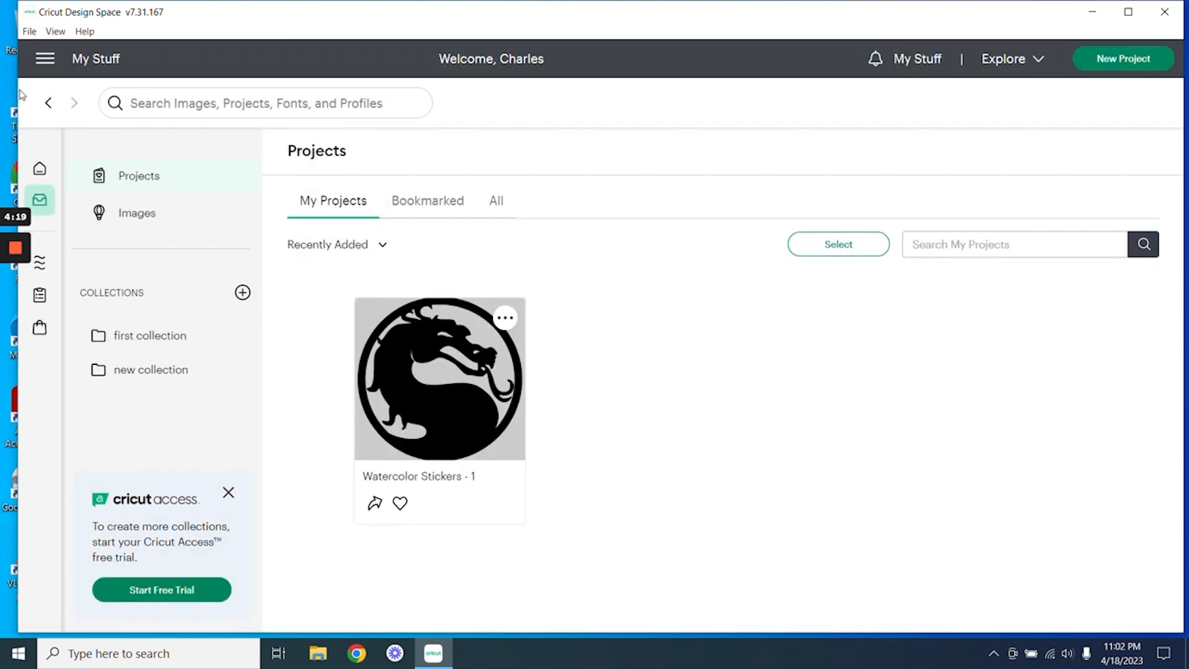
Step: Return from My Stuff to the Discover section of the Home page
{"action": "left_click", "coordinate": [38, 58]}
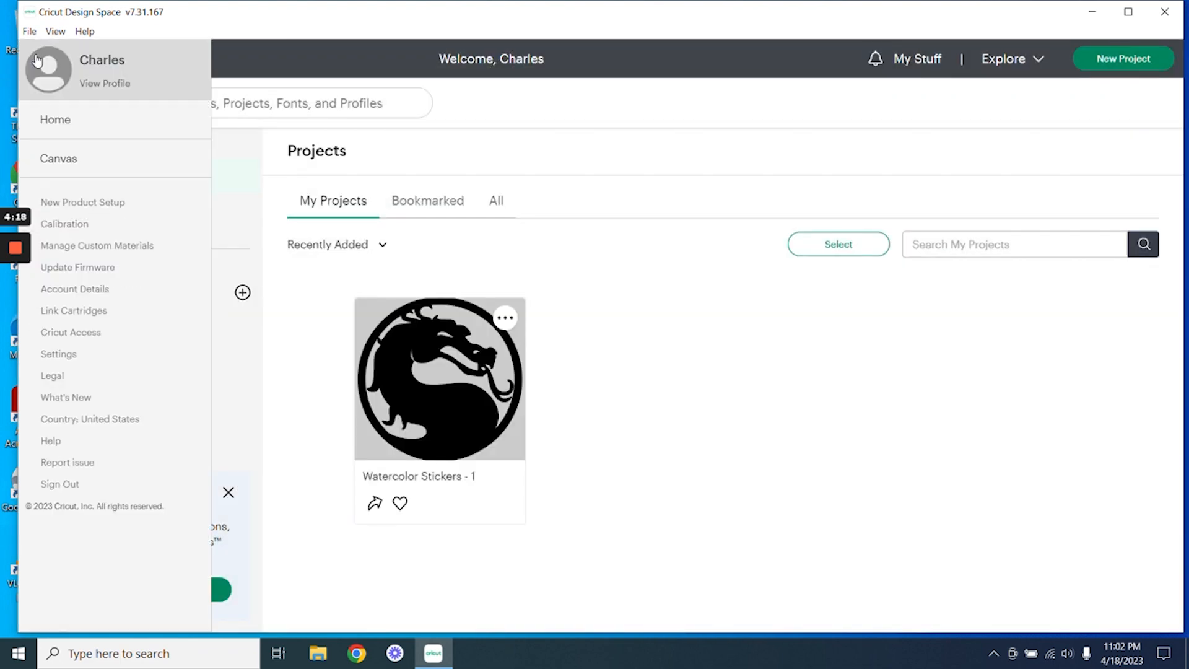
{"action": "left_click", "coordinate": [66, 119]}
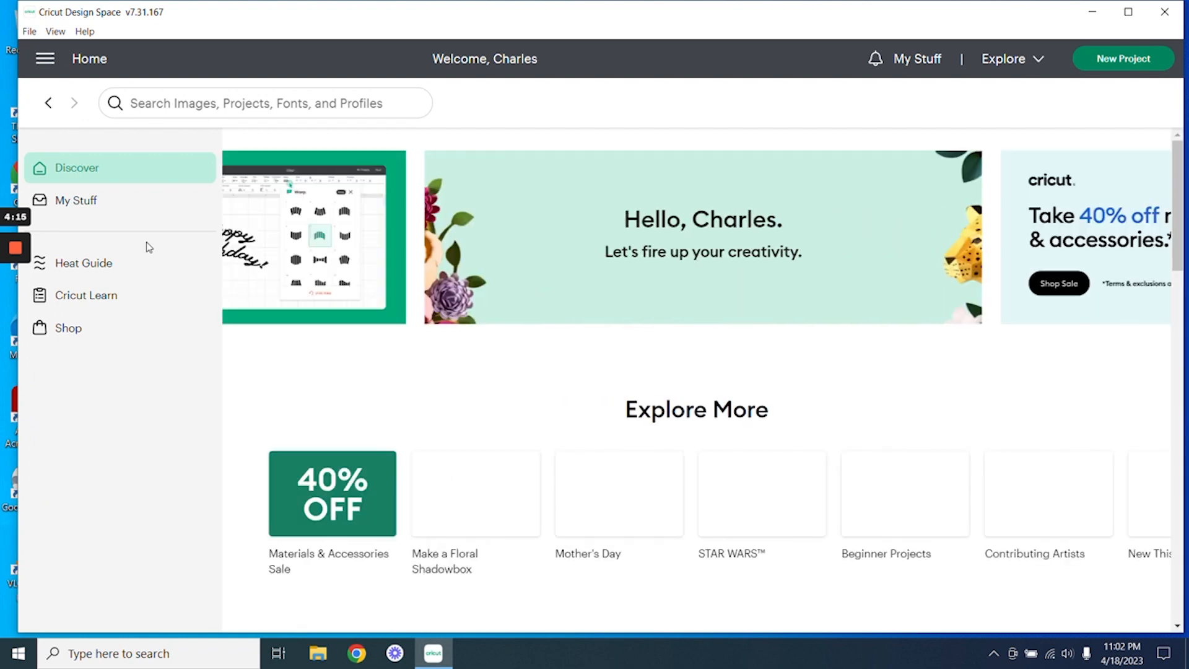
{"action": "left_click", "coordinate": [108, 175]}
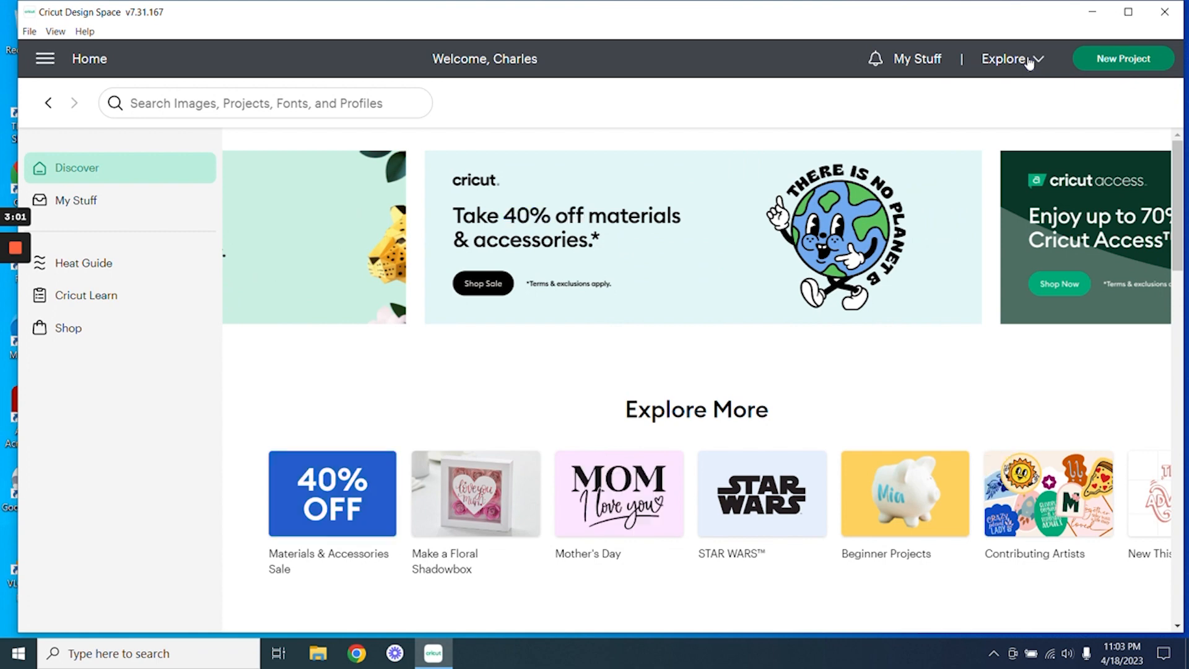
Step: Optimize the experience for the Cricut Maker 3 and start a new project
{"action": "left_click", "coordinate": [1029, 61]}
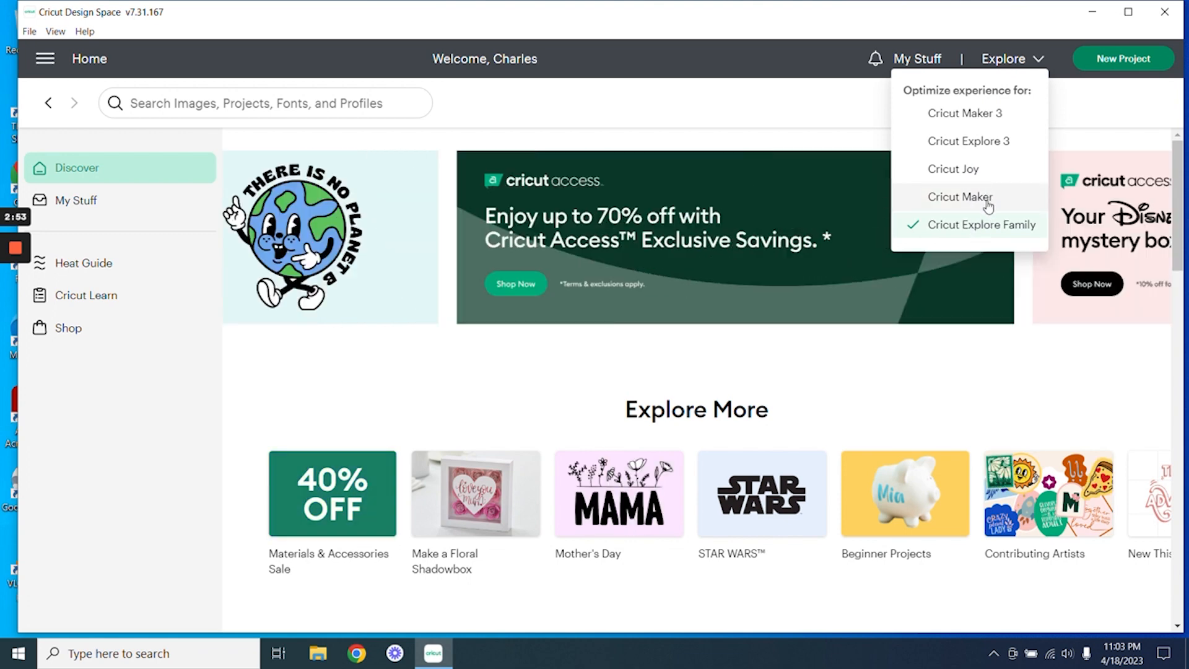
{"action": "left_click", "coordinate": [980, 115]}
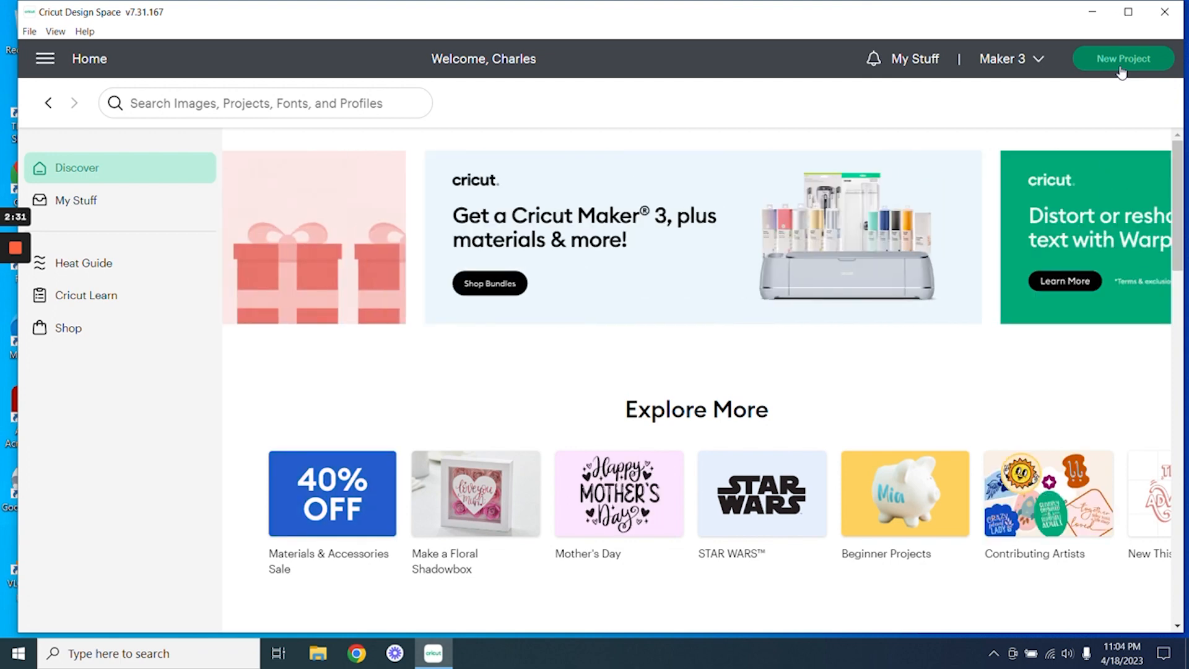
{"action": "left_click", "coordinate": [1119, 59]}
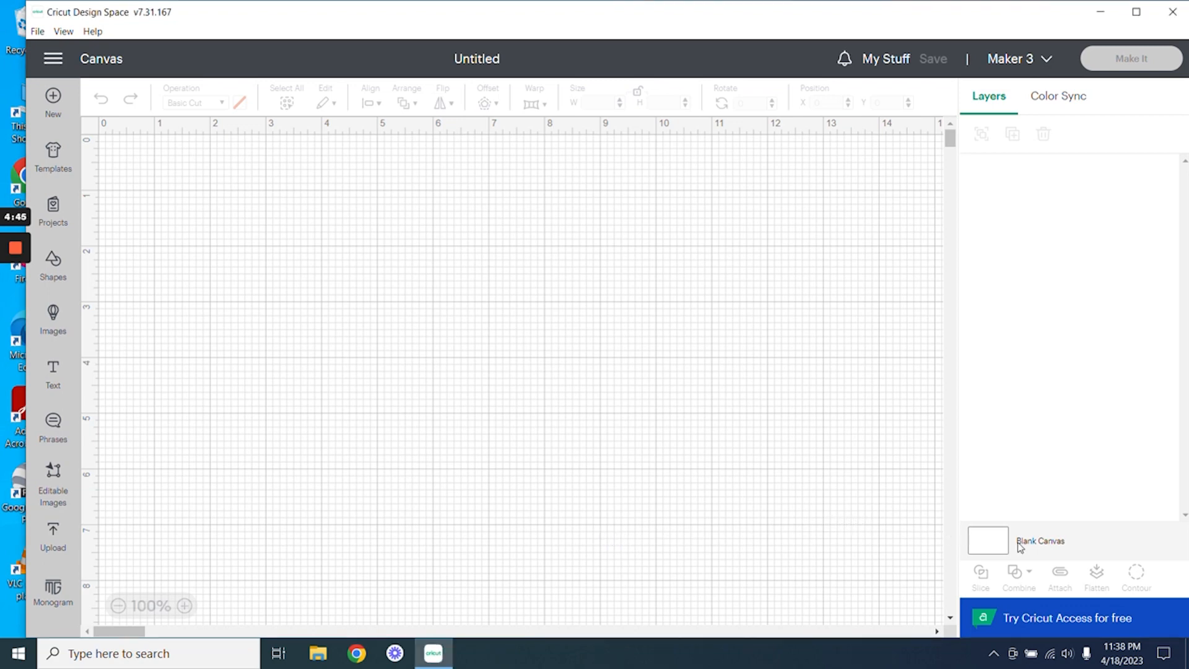
Step: Try dark blue and dark green material colors on the blank canvas
{"action": "left_click", "coordinate": [1041, 543]}
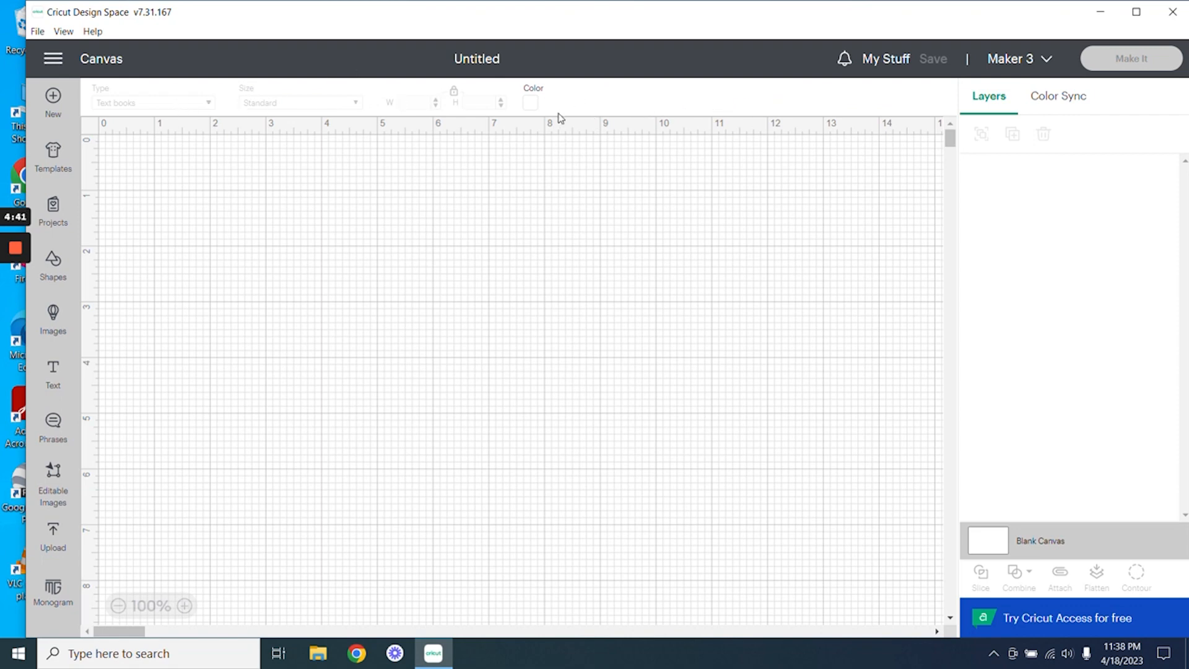
{"action": "left_click", "coordinate": [532, 110]}
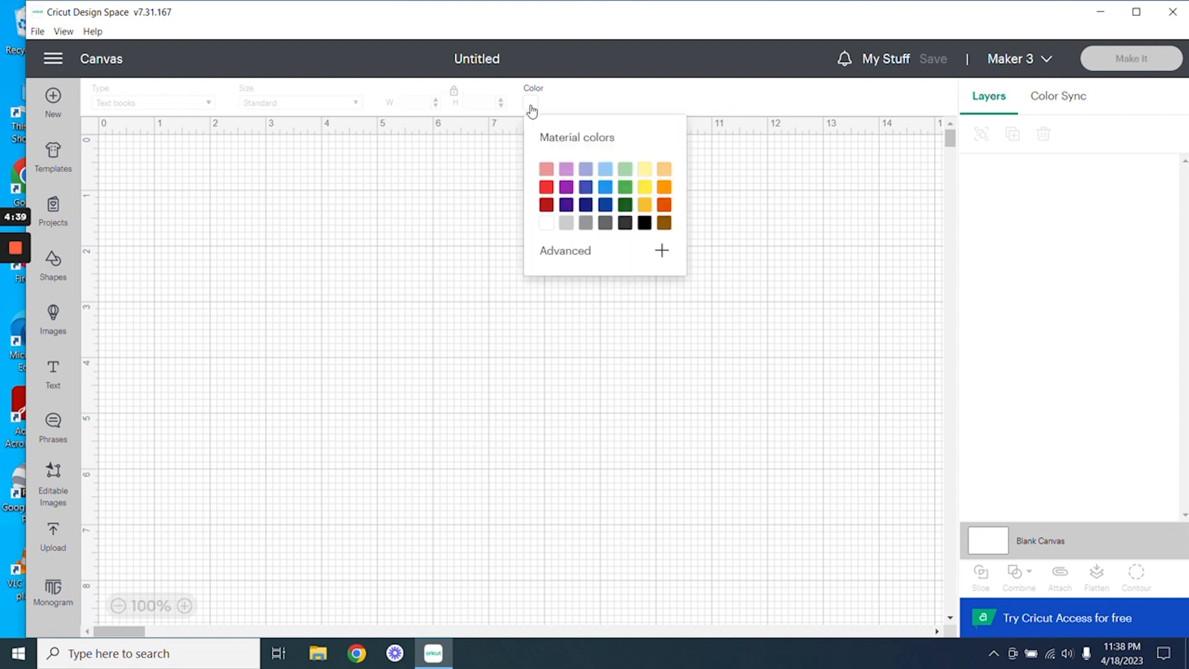
{"action": "left_click", "coordinate": [583, 212]}
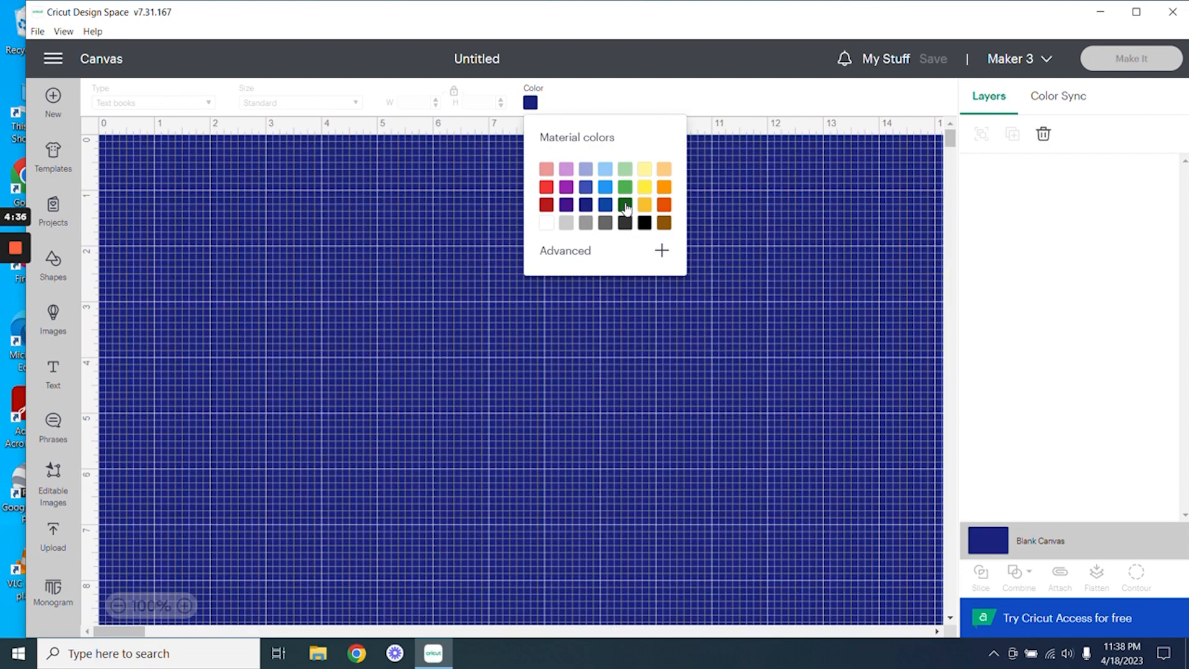
{"action": "left_click", "coordinate": [626, 205]}
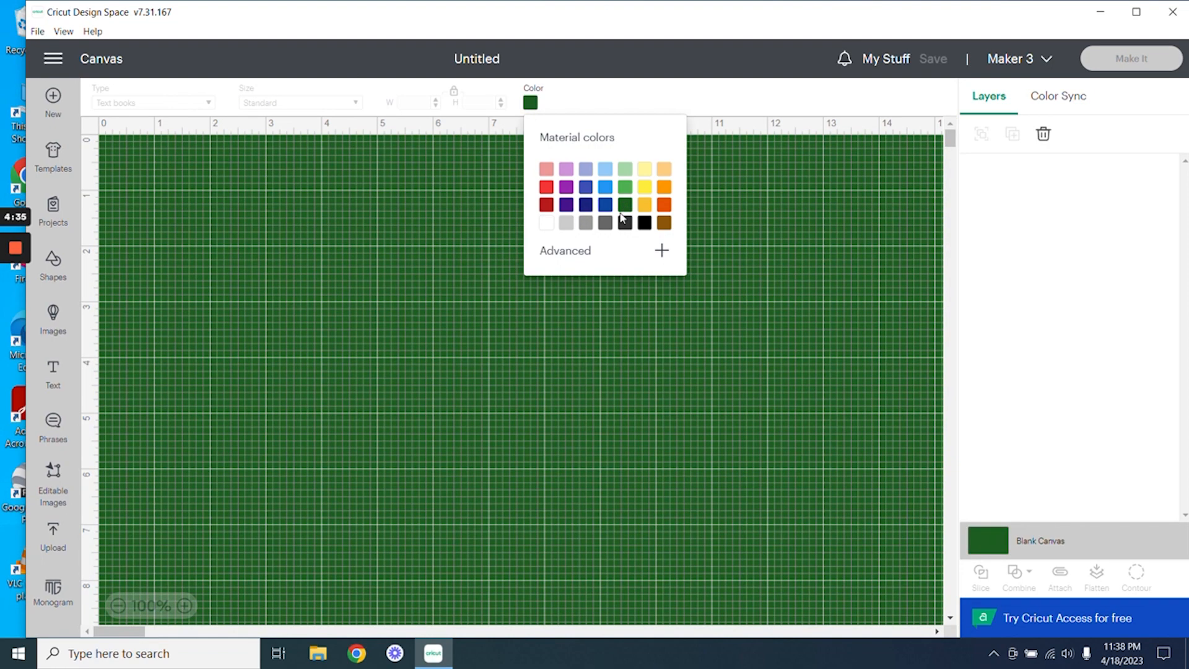
Step: Try custom green shades such as #053708 on the blank canvas and reset its color to white
{"action": "left_click", "coordinate": [579, 259]}
{"action": "left_click", "coordinate": [586, 317]}
{"action": "left_click", "coordinate": [560, 341]}
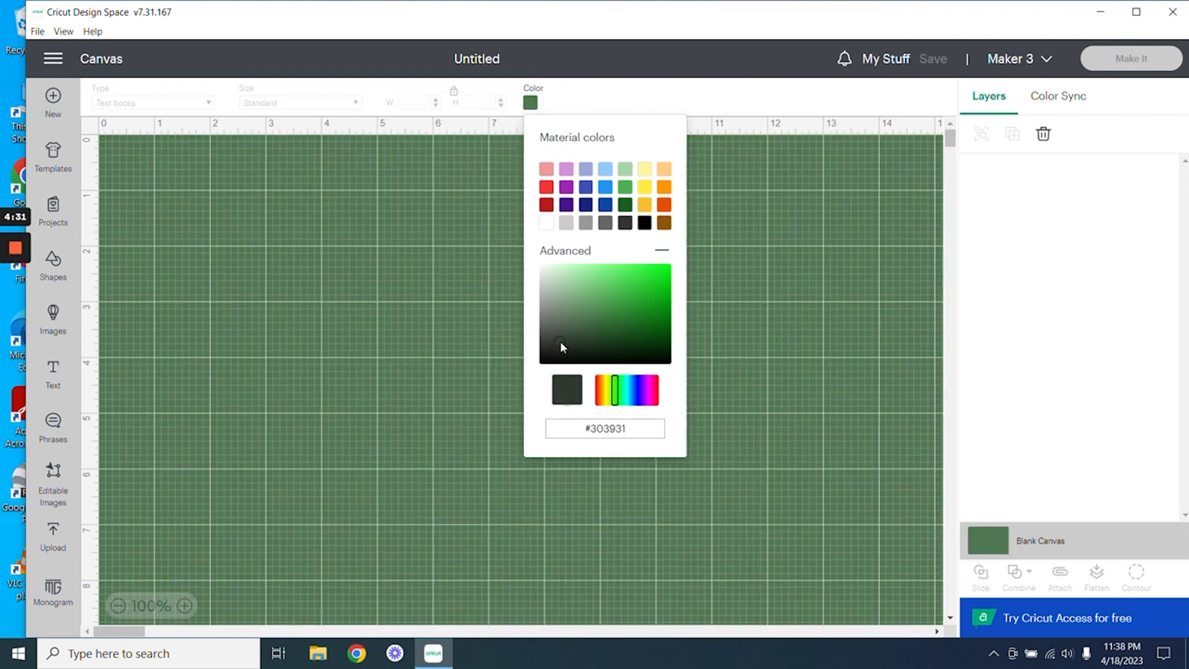
{"action": "left_click", "coordinate": [658, 340]}
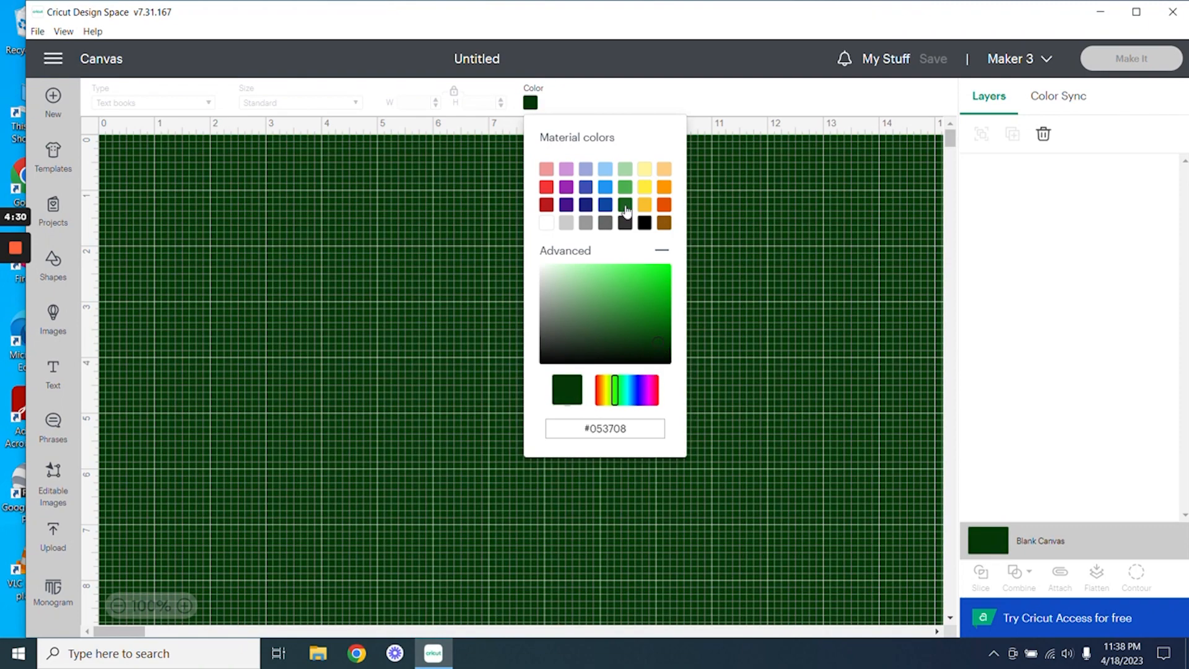
{"action": "left_click", "coordinate": [547, 224]}
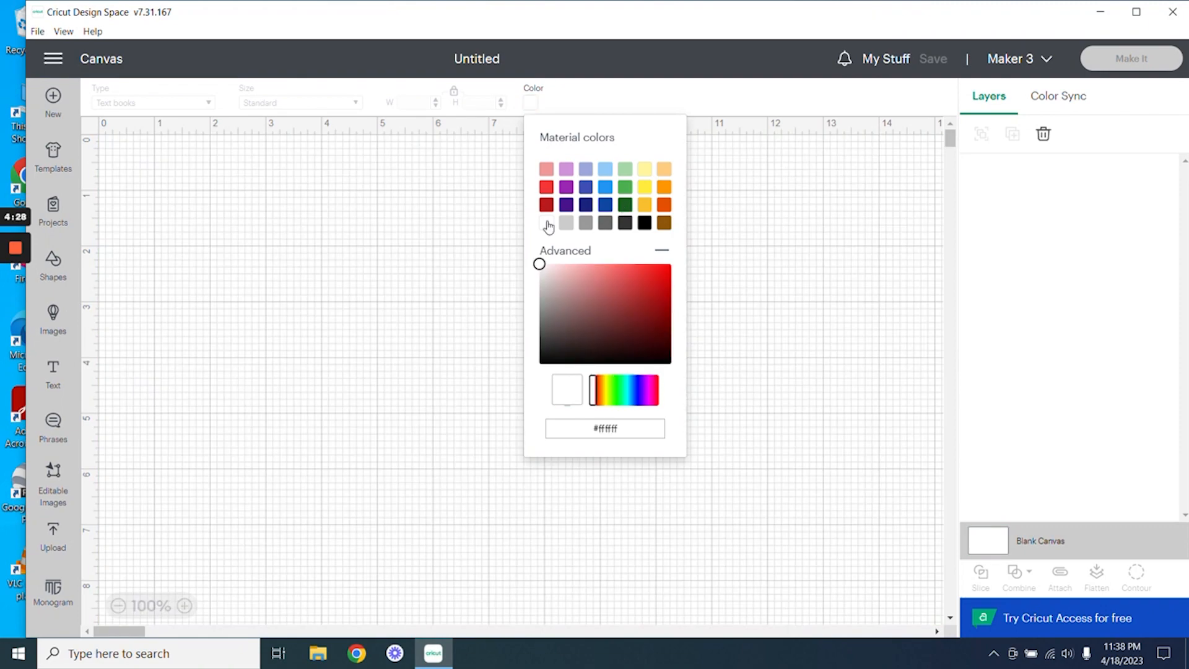
Step: Apply the Book covers template to the blank canvas and set its type to Spiral Notebook
{"action": "left_click", "coordinate": [733, 187]}
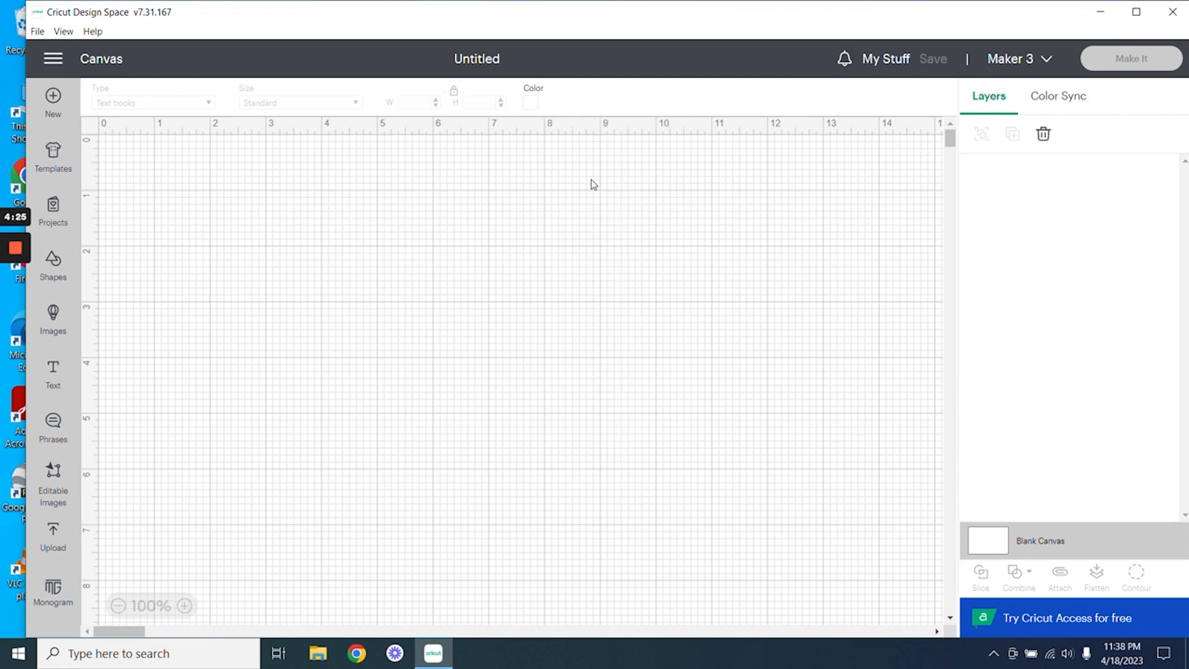
{"action": "left_click", "coordinate": [53, 105]}
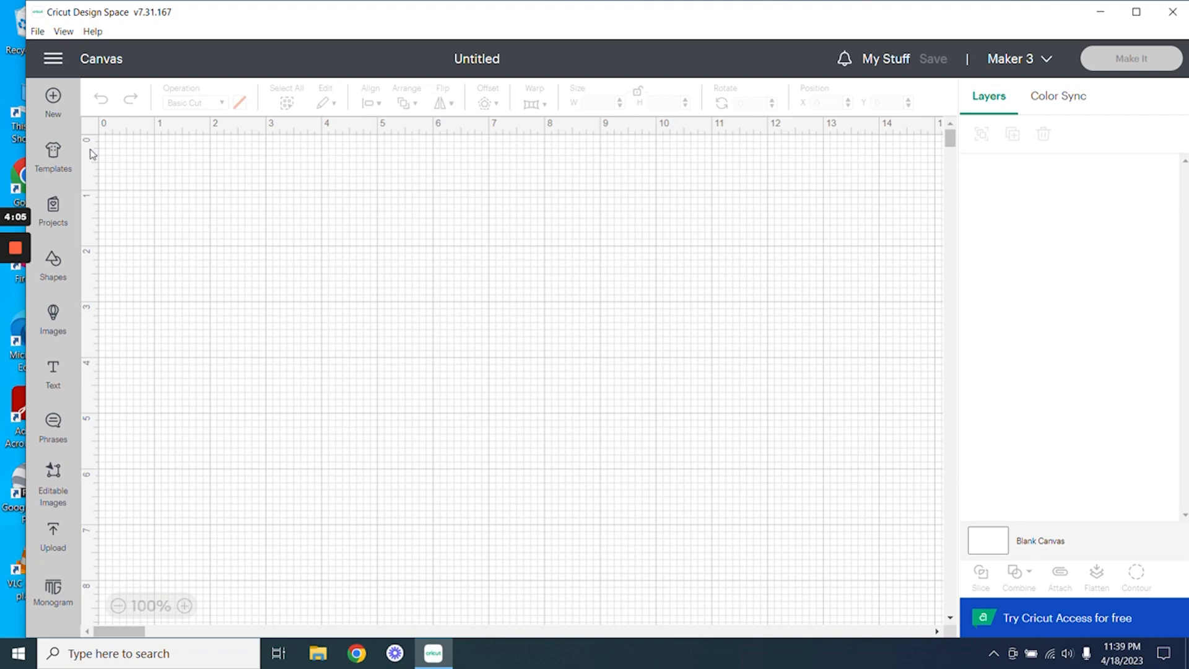
{"action": "left_click", "coordinate": [54, 159]}
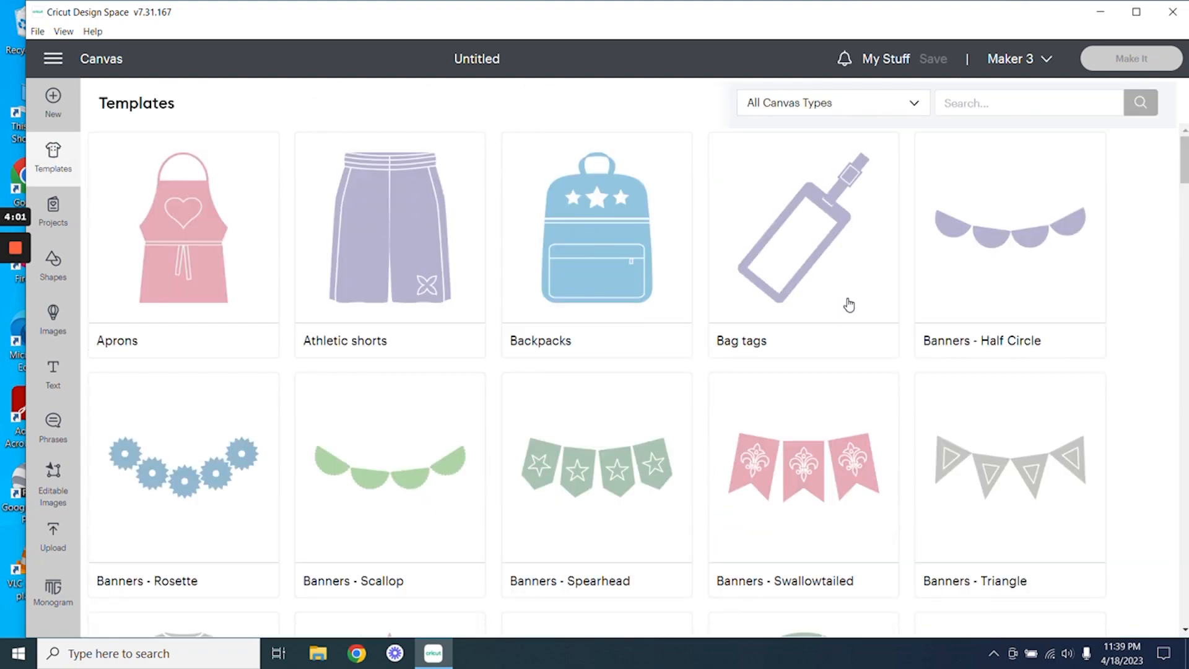
{"action": "scroll", "coordinate": [685, 234], "scroll_direction": "down", "scroll_amount": 6}
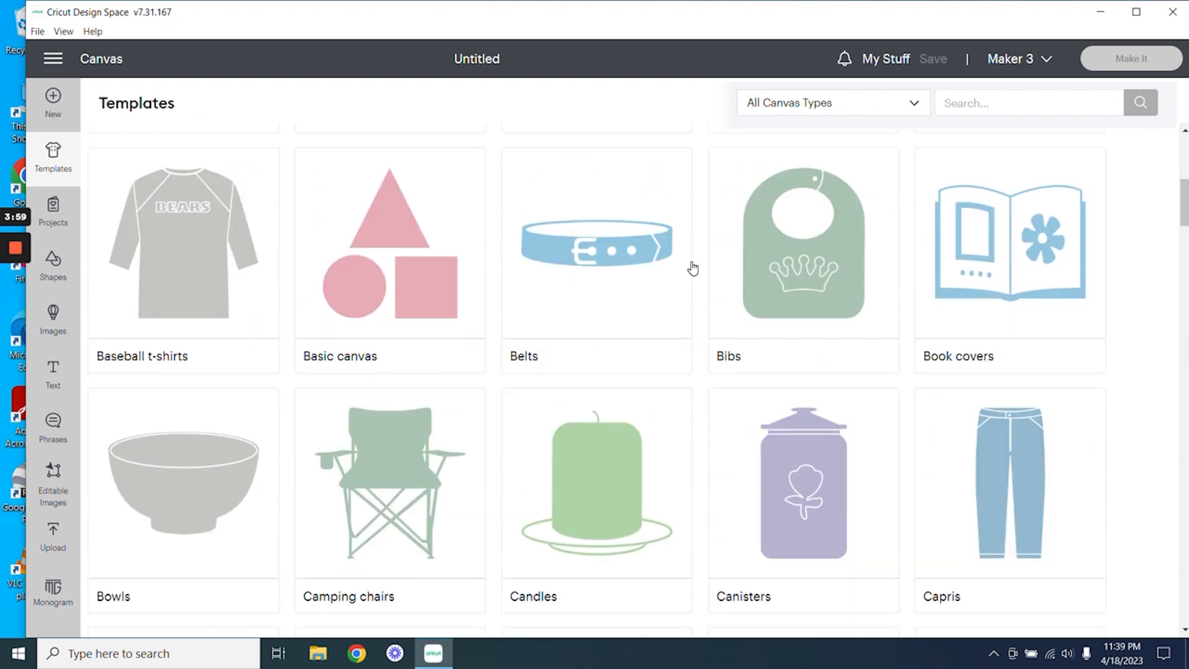
{"action": "scroll", "coordinate": [713, 276], "scroll_direction": "down", "scroll_amount": 2}
{"action": "left_click", "coordinate": [1005, 256]}
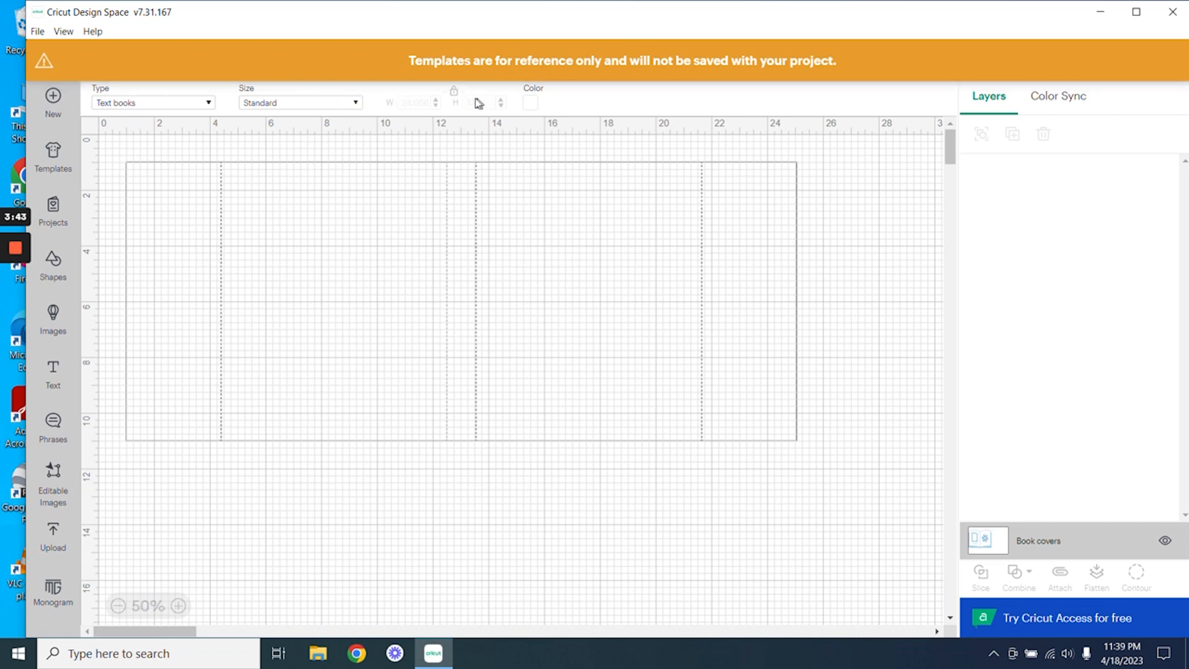
{"action": "left_click", "coordinate": [163, 106]}
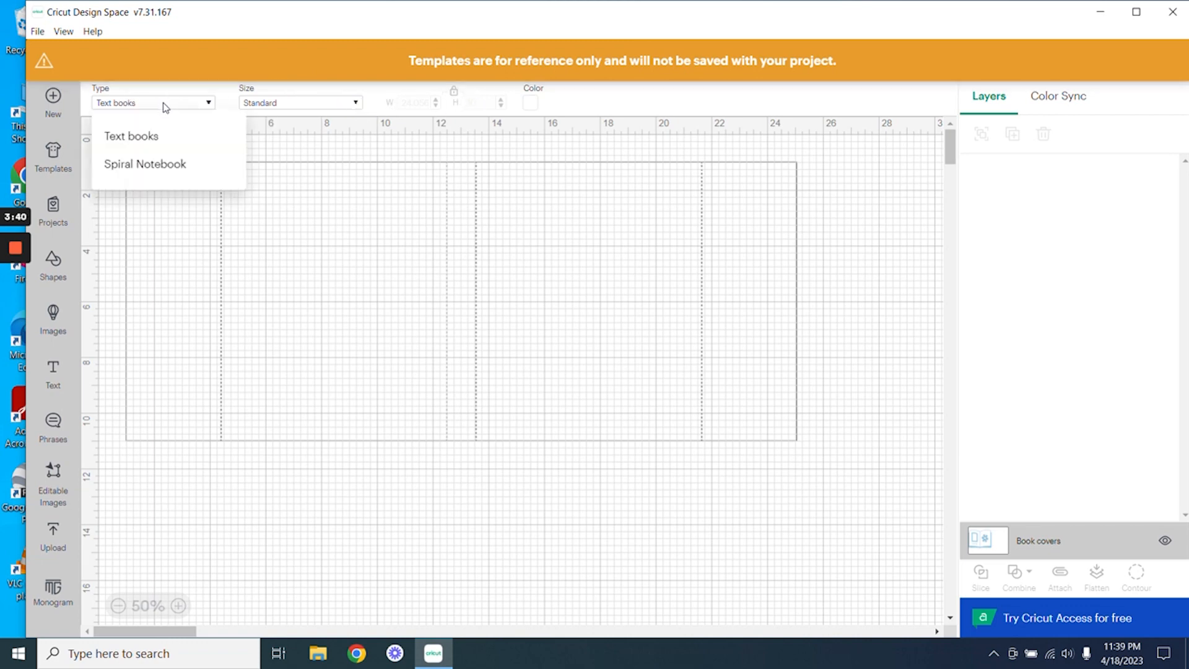
{"action": "left_click", "coordinate": [144, 168]}
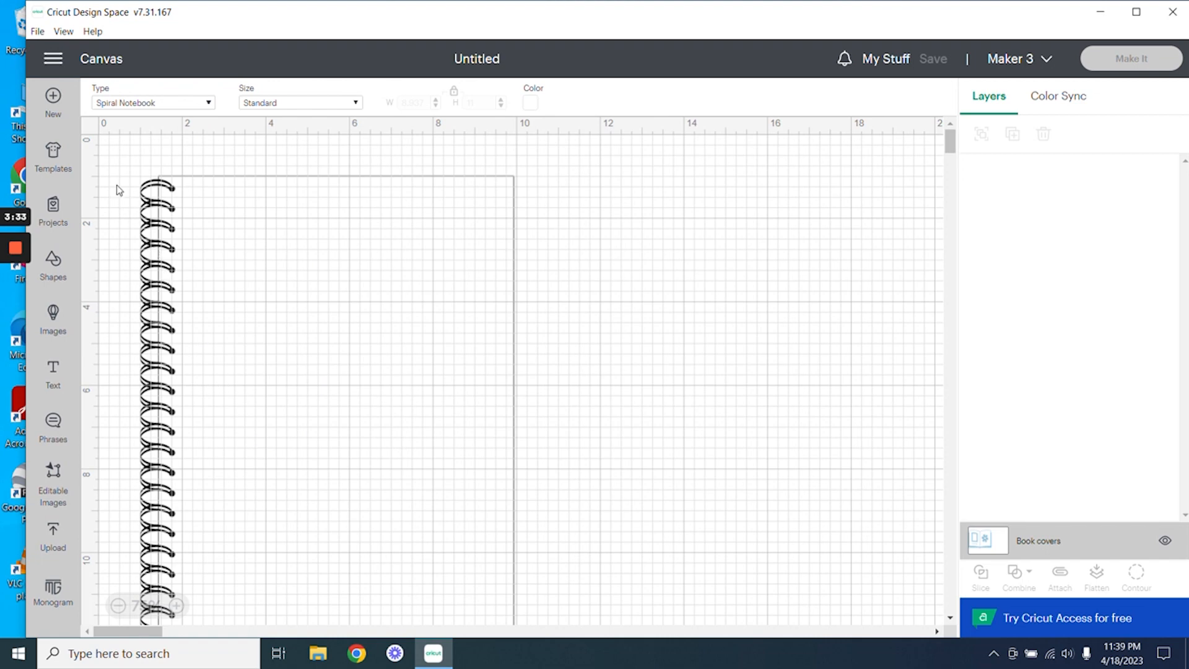
Step: Filter the projects library to the Free category and search it for "cars"
{"action": "left_click", "coordinate": [53, 210]}
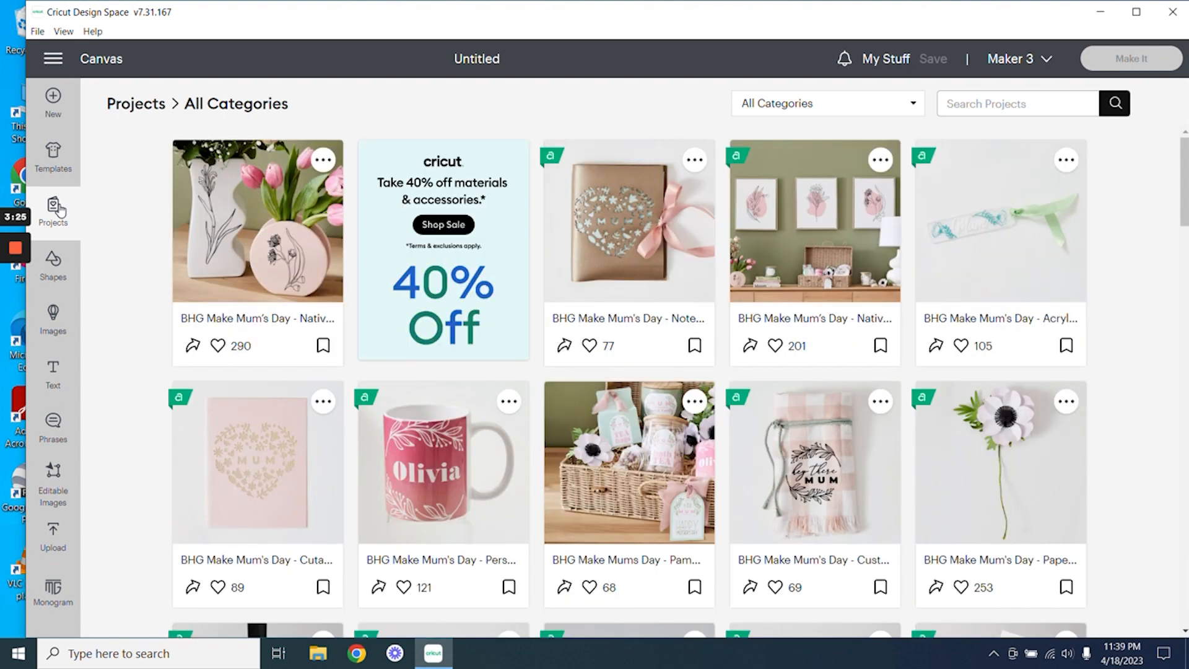
{"action": "left_click", "coordinate": [884, 107]}
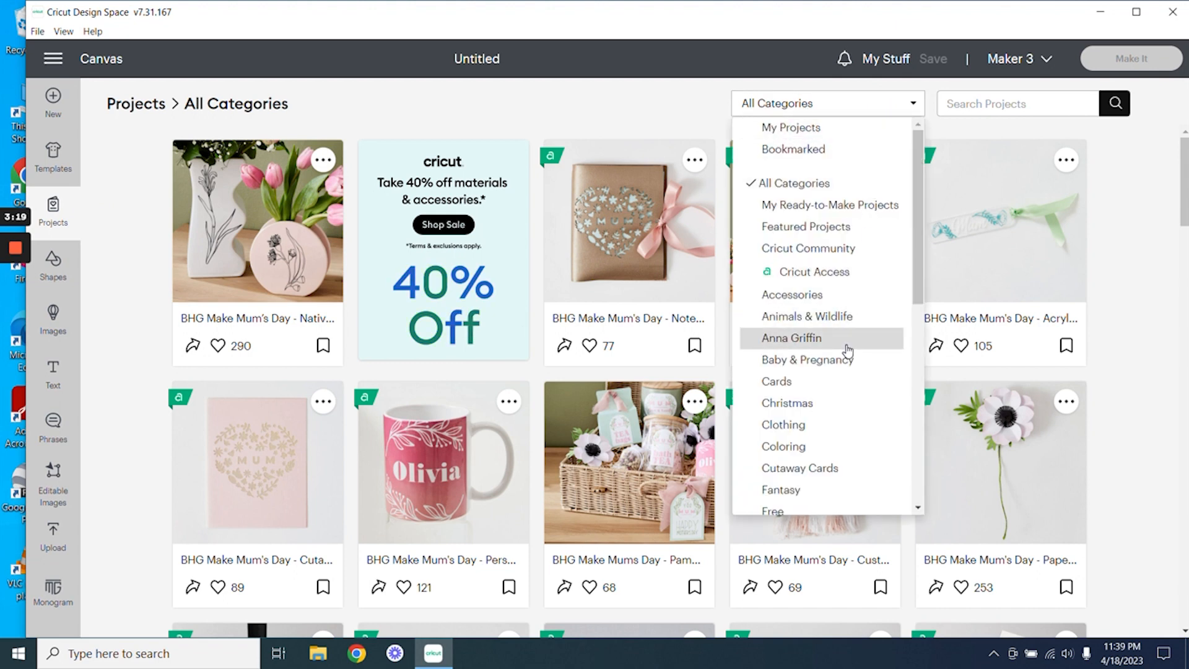
{"action": "scroll", "coordinate": [847, 346], "scroll_direction": "down", "scroll_amount": 4}
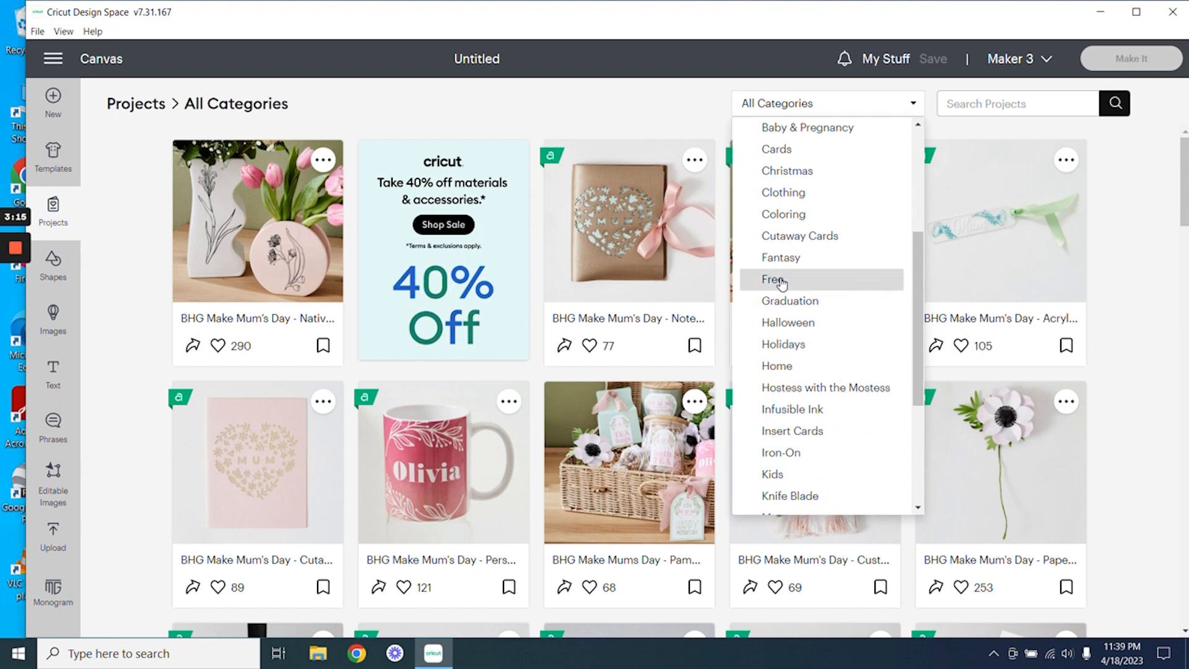
{"action": "left_click", "coordinate": [774, 279]}
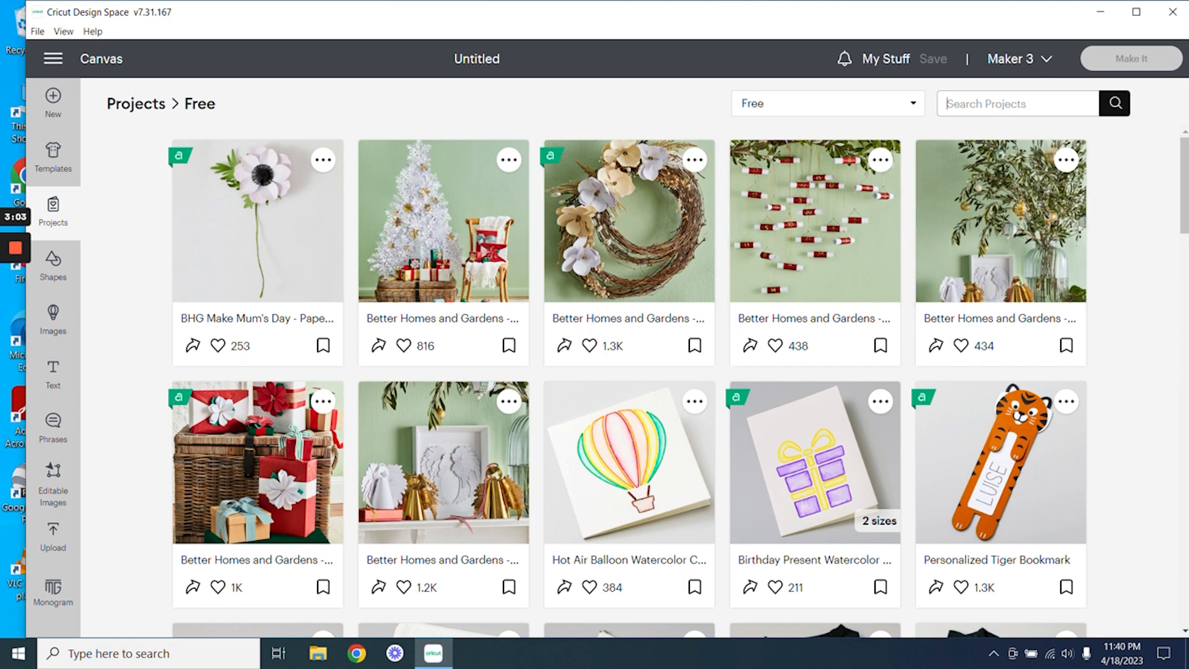
{"action": "type", "text": "cars"}
{"action": "key", "text": "Return"}
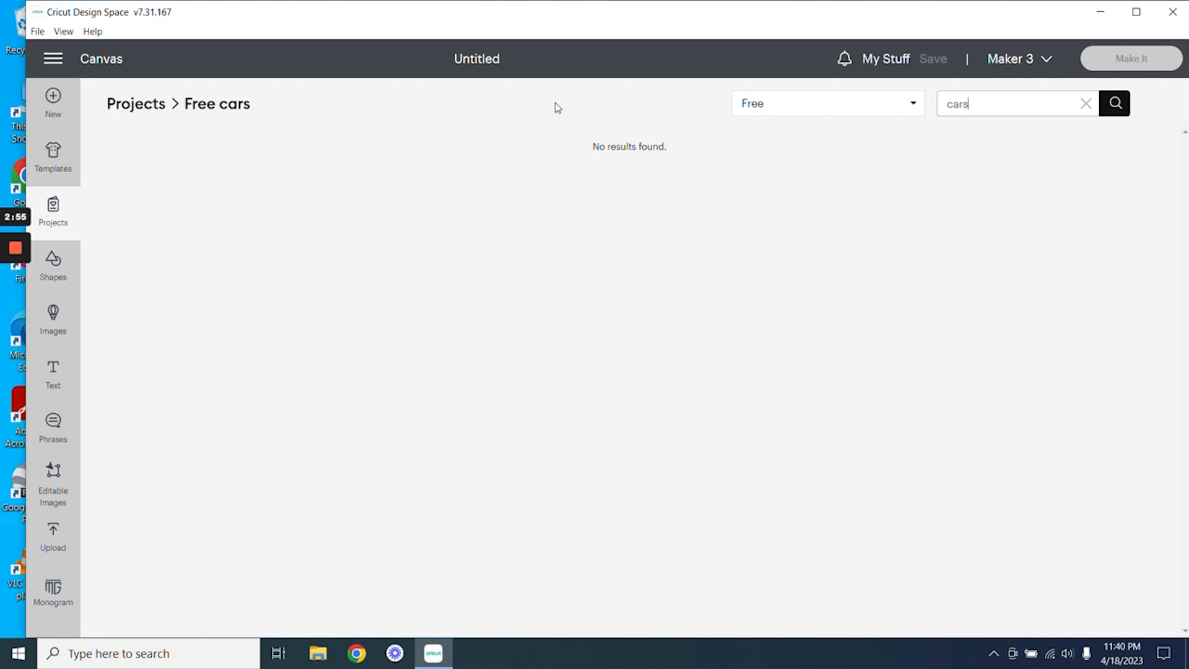
Step: Browse the free and subscription shapes available for the canvas
{"action": "left_click", "coordinate": [65, 267]}
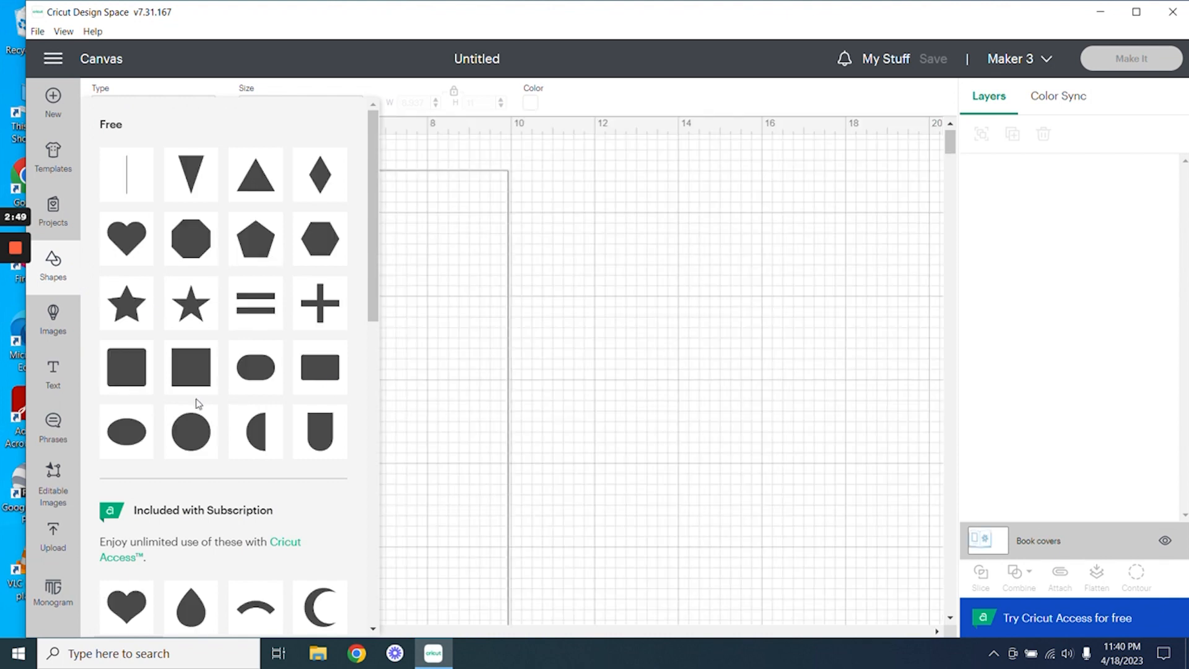
{"action": "scroll", "coordinate": [266, 388], "scroll_direction": "down", "scroll_amount": 6}
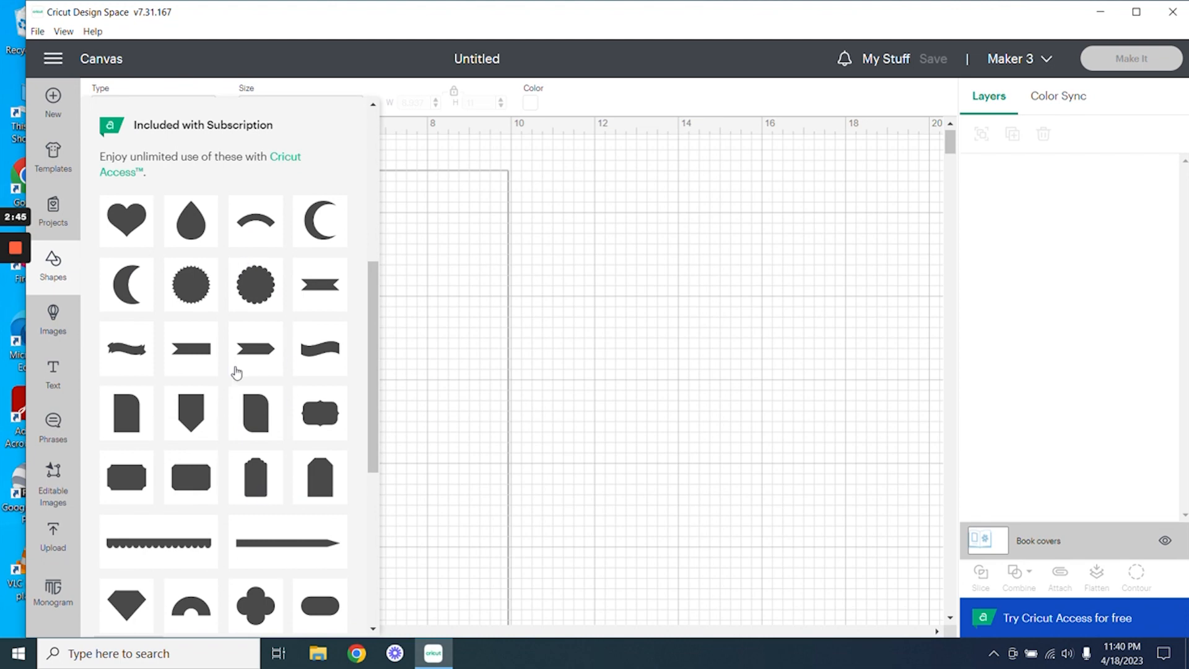
{"action": "scroll", "coordinate": [239, 375], "scroll_direction": "down", "scroll_amount": 5}
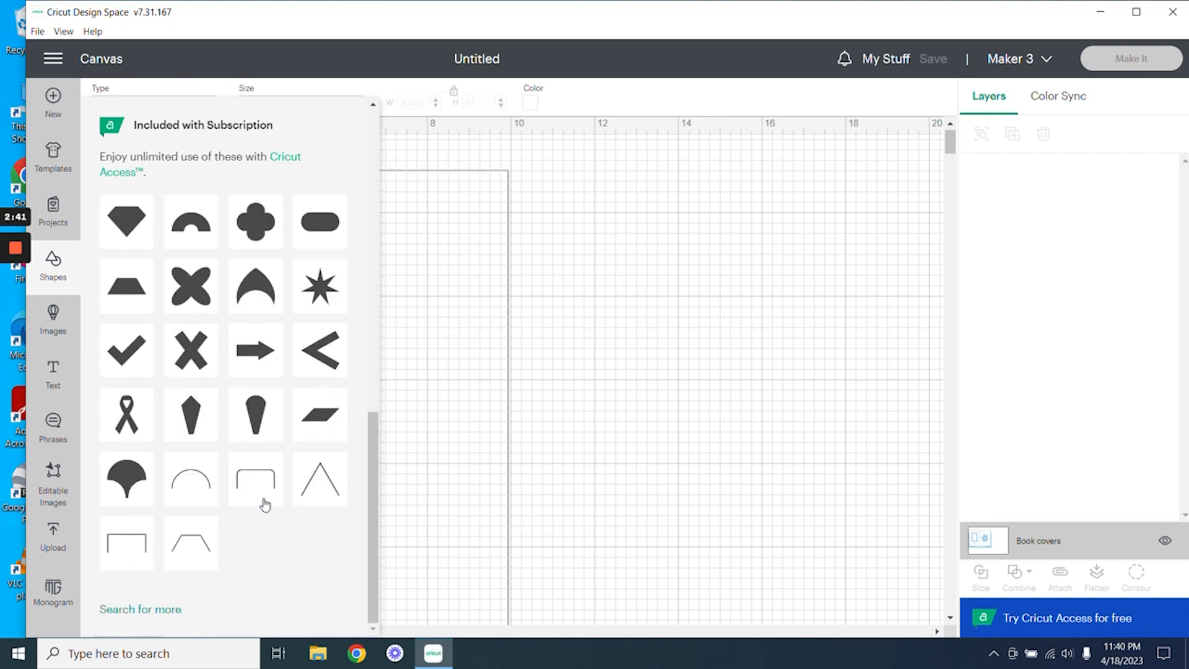
{"action": "scroll", "coordinate": [266, 505], "scroll_direction": "up", "scroll_amount": 10}
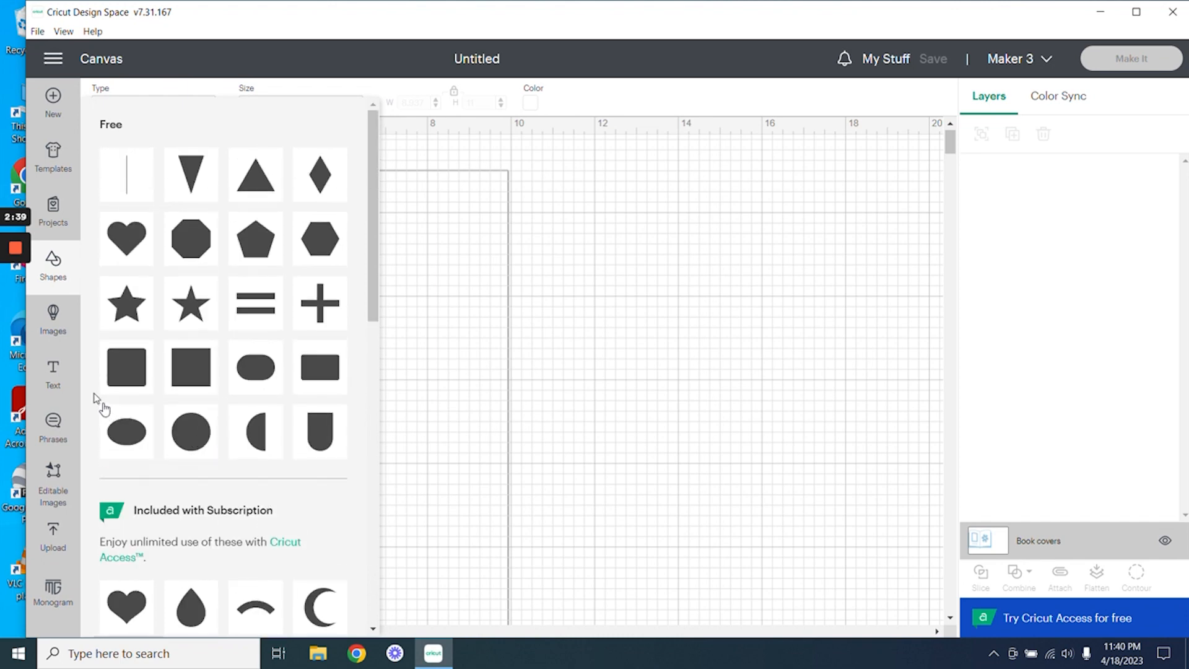
Step: Search the Free category of the image library for "cars" and review the available filters
{"action": "left_click", "coordinate": [53, 328]}
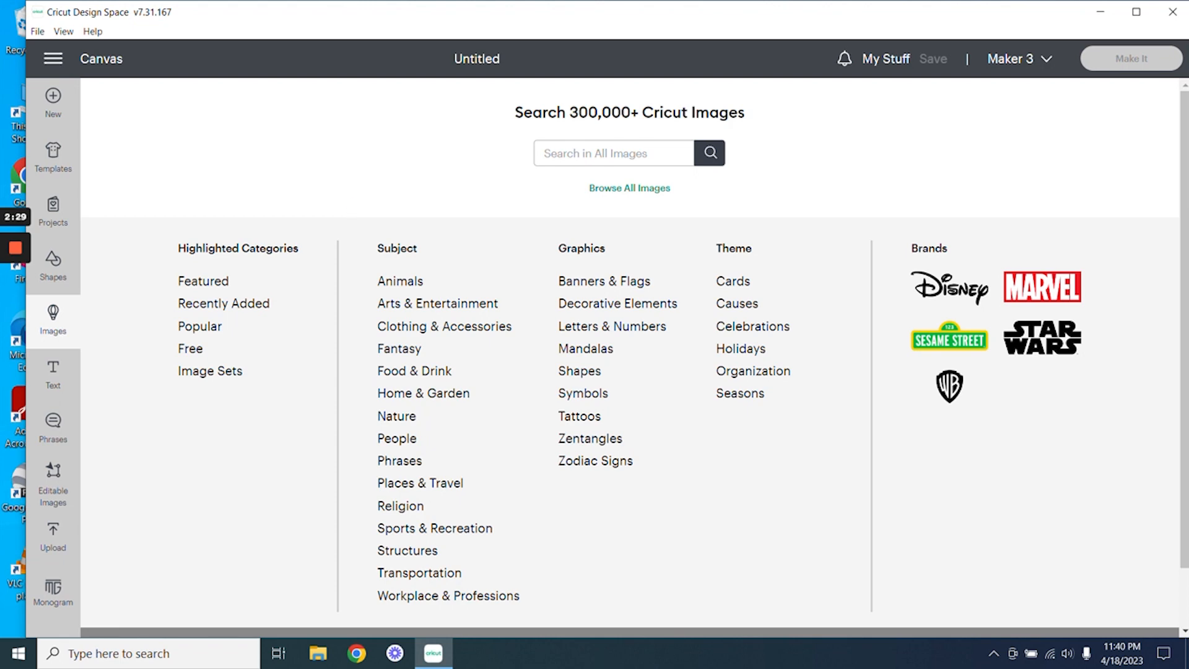
{"action": "left_click", "coordinate": [190, 351]}
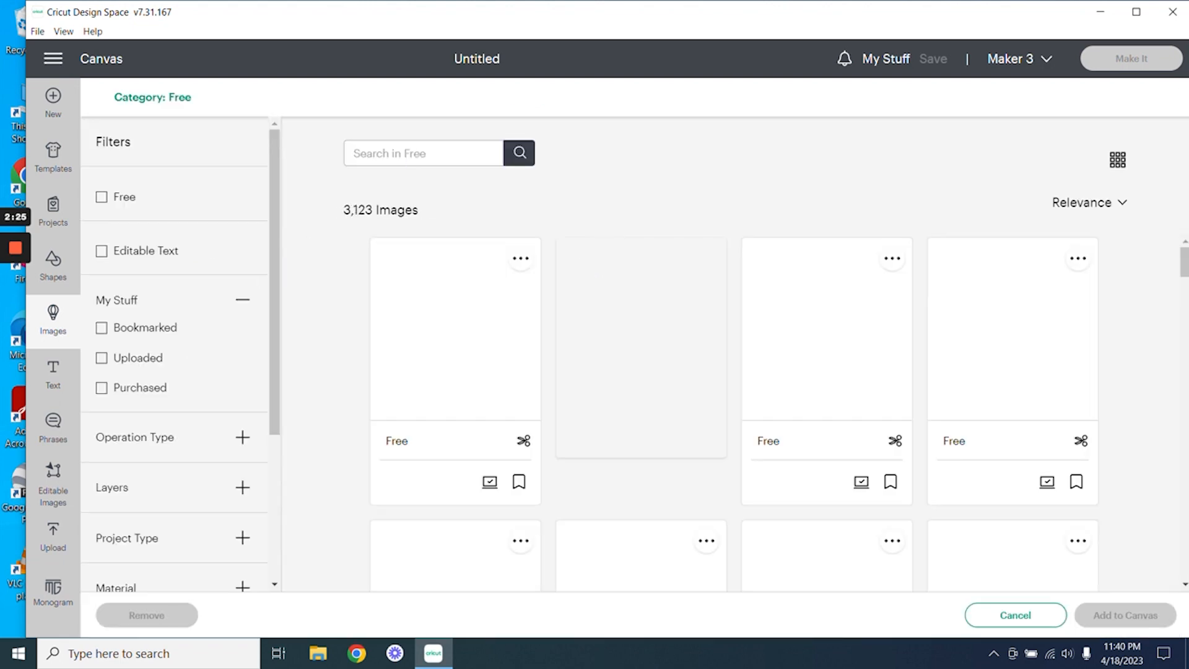
{"action": "type", "text": "d"}
{"action": "type", "text": "ars"}
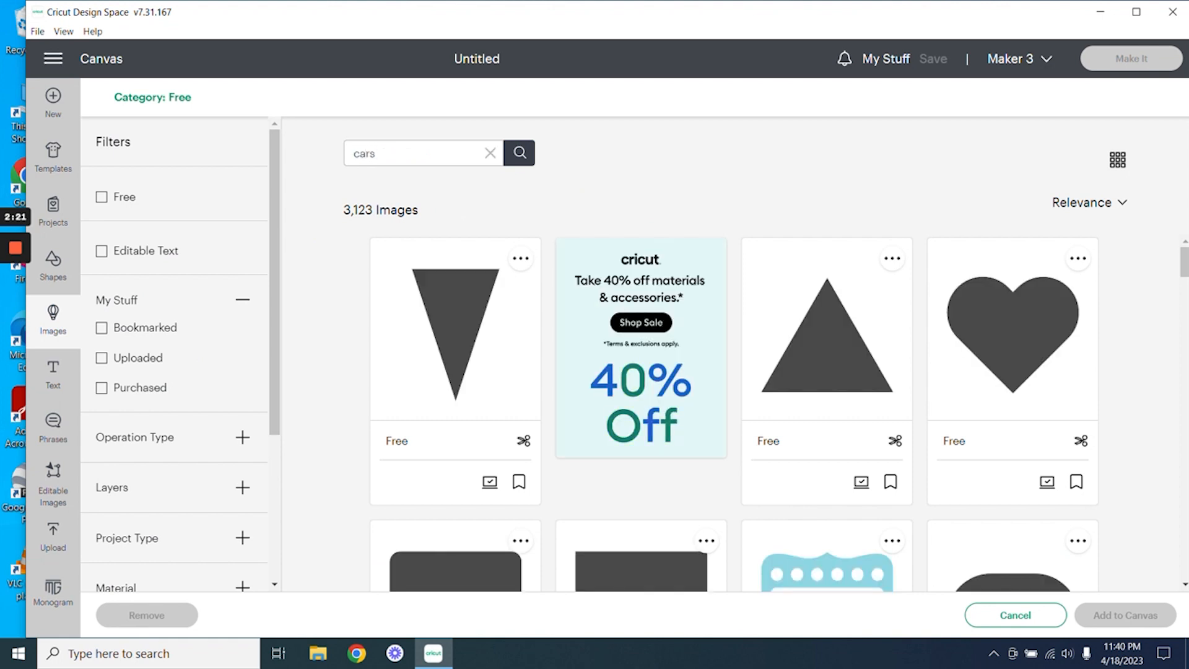
{"action": "key", "text": "Return"}
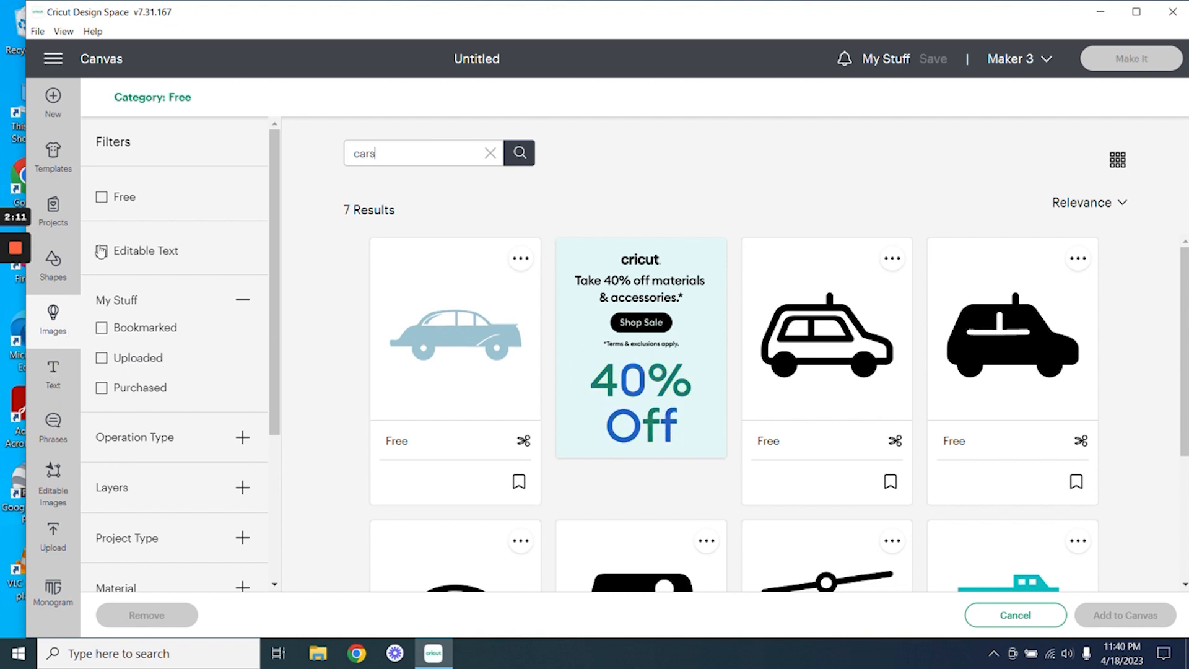
{"action": "scroll", "coordinate": [177, 397], "scroll_direction": "down", "scroll_amount": 4}
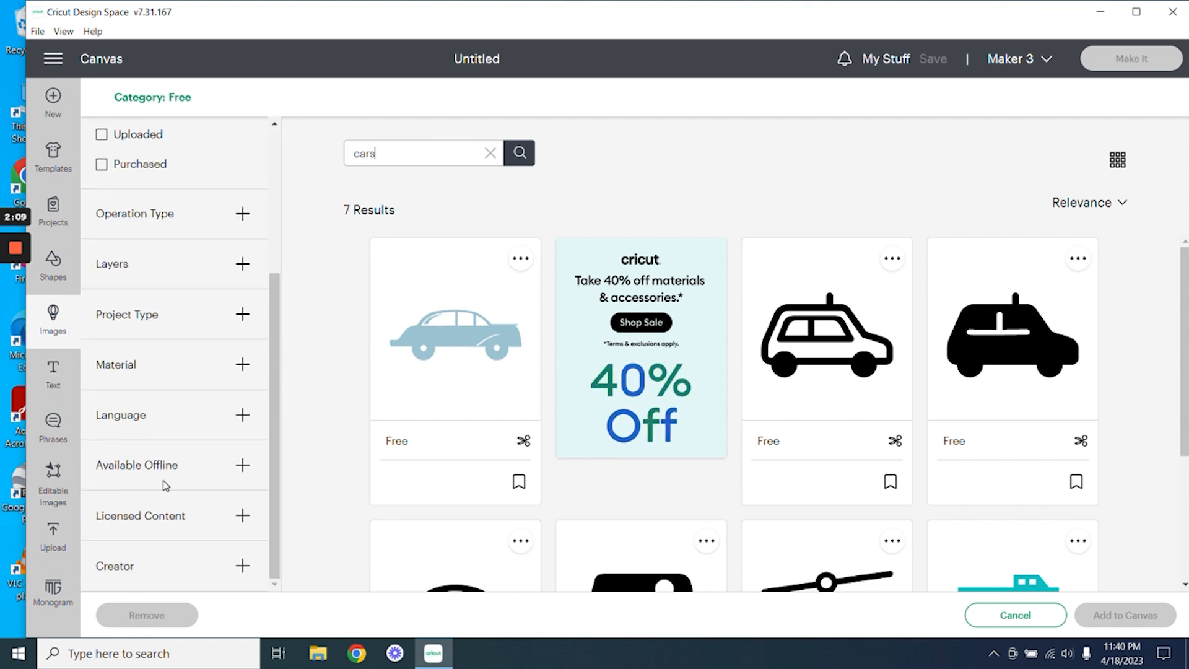
{"action": "scroll", "coordinate": [164, 487], "scroll_direction": "up", "scroll_amount": 4}
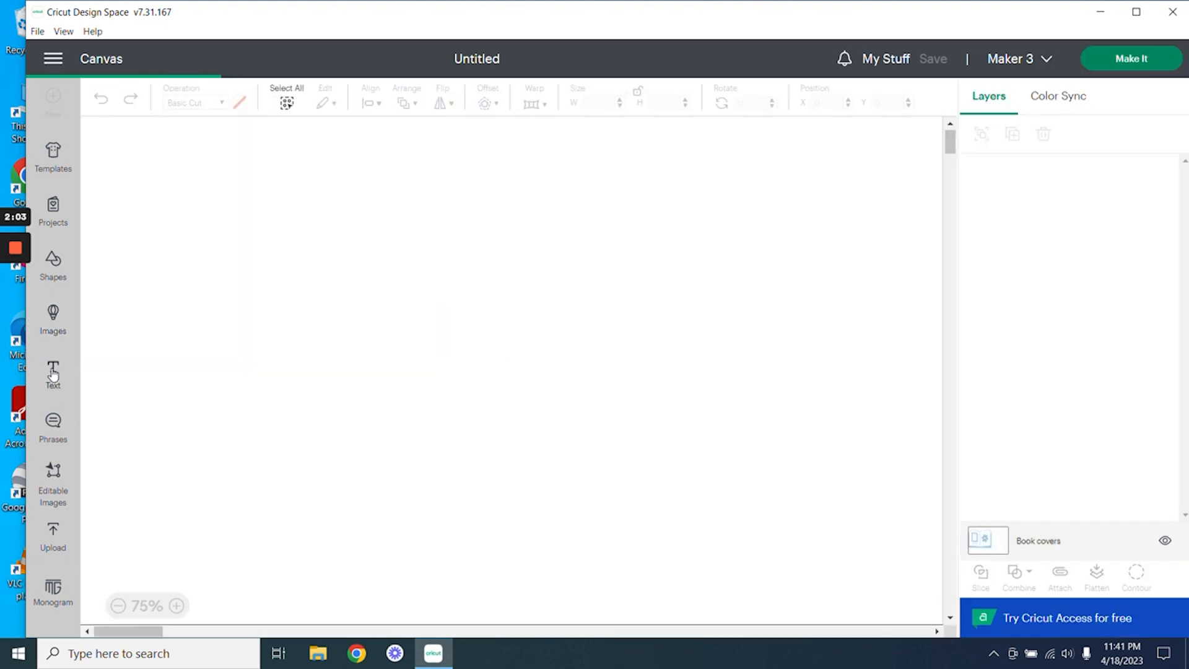
Step: Add a text object reading "new words" to the spiral notebook canvas
{"action": "left_click", "coordinate": [53, 375]}
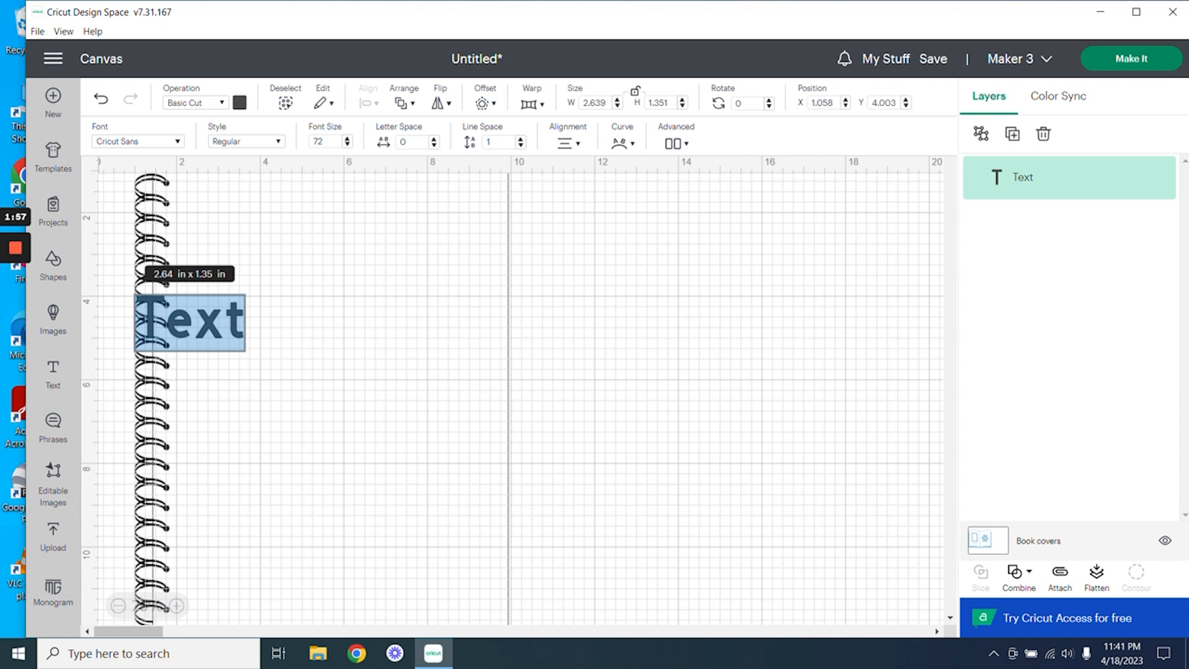
{"action": "type", "text": "new"}
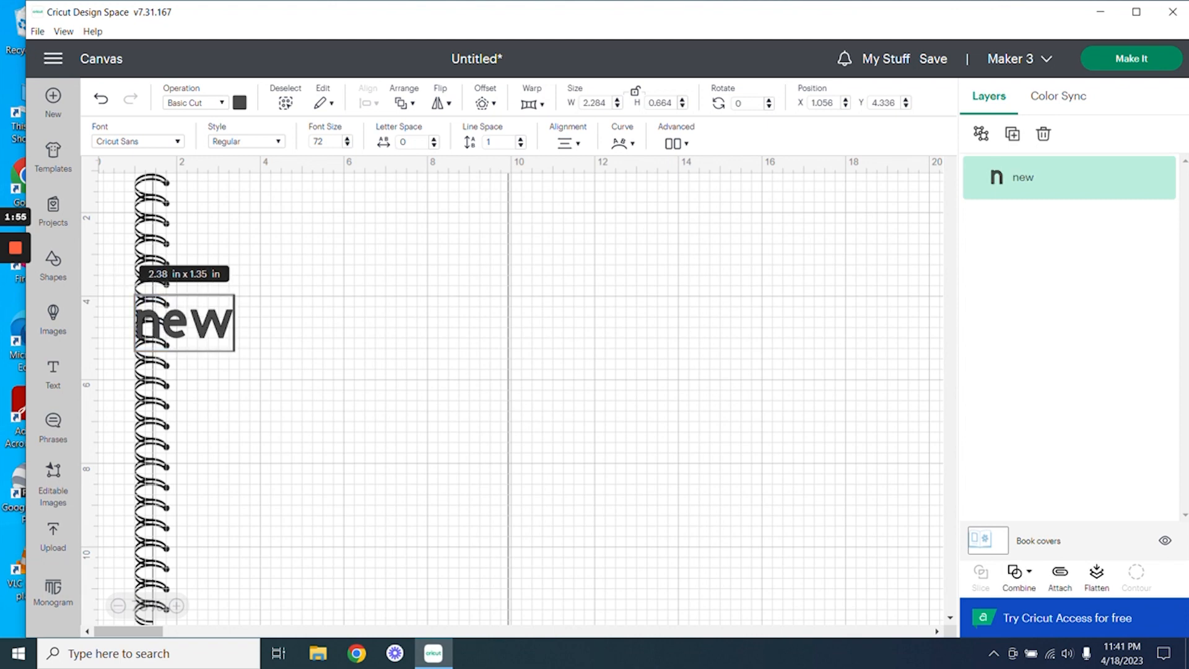
{"action": "type", "text": " words"}
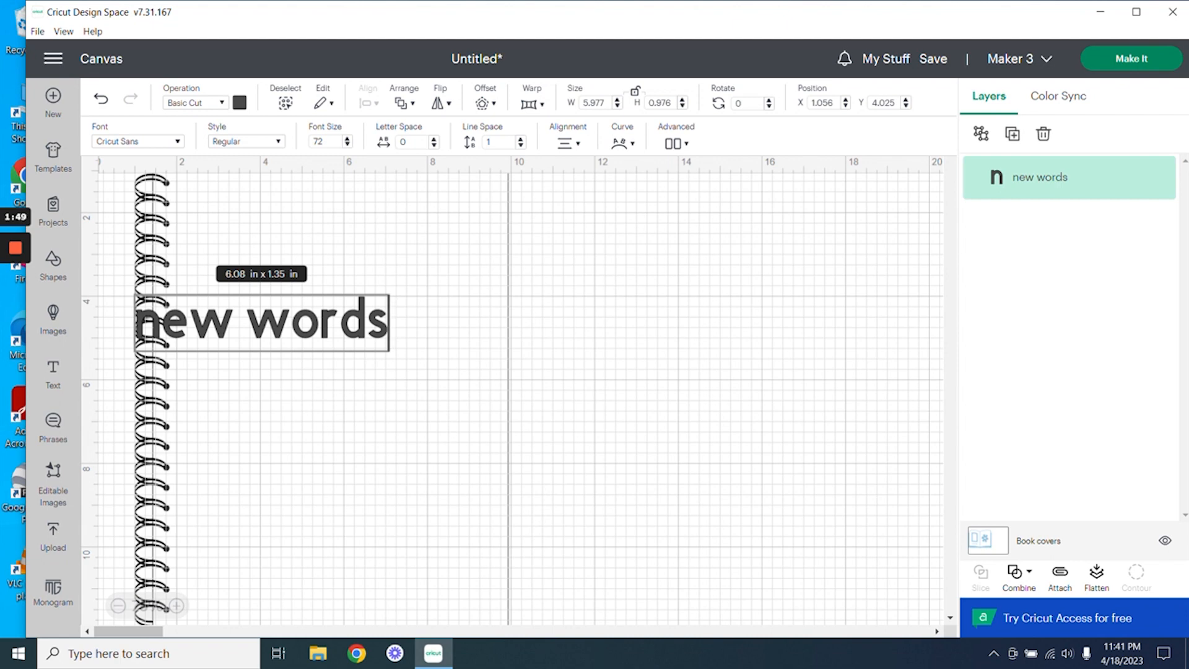
Step: Browse the designs in the All Phrases category
{"action": "left_click", "coordinate": [55, 424]}
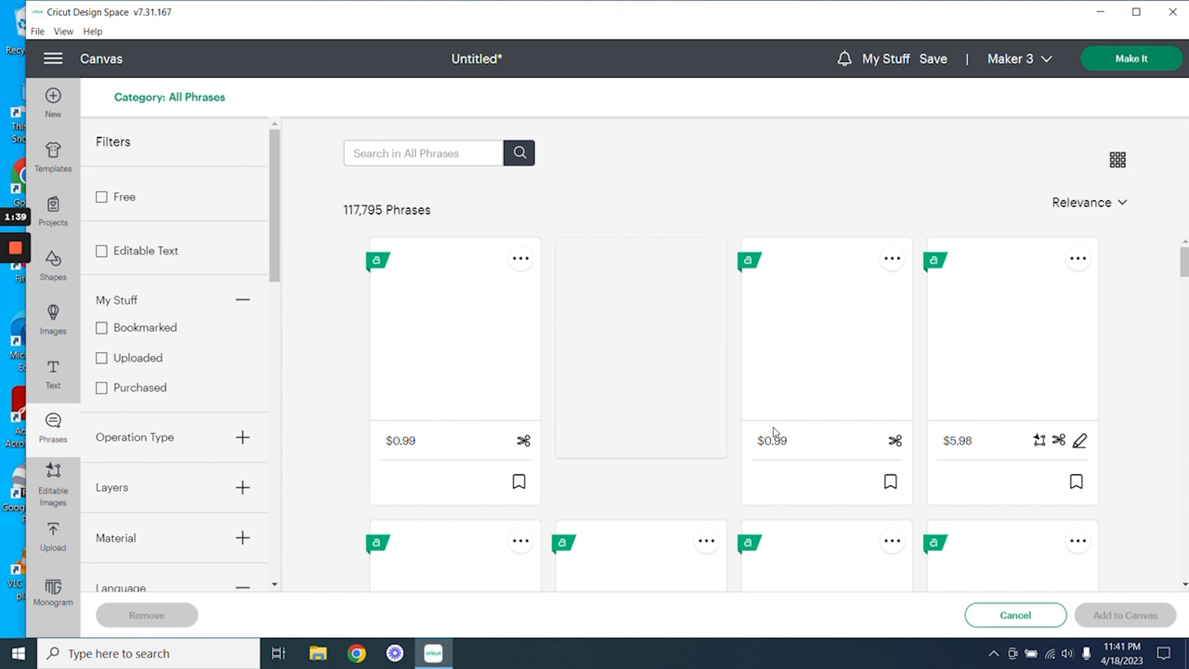
{"action": "scroll", "coordinate": [638, 397], "scroll_direction": "down", "scroll_amount": 3}
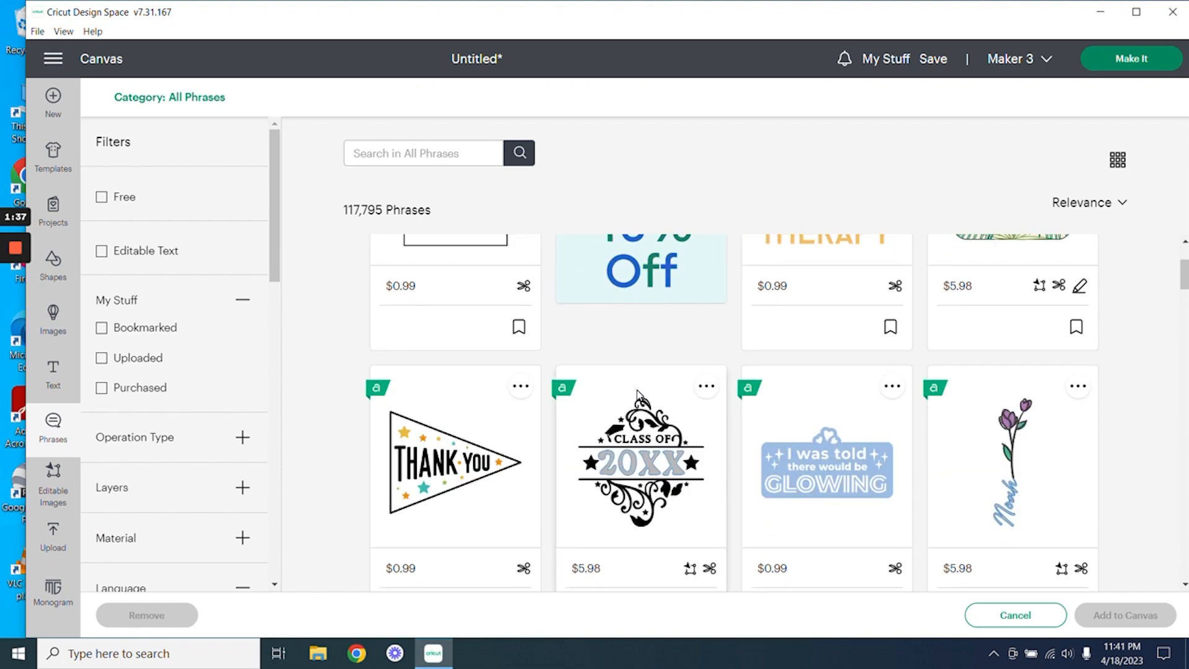
{"action": "scroll", "coordinate": [638, 396], "scroll_direction": "down", "scroll_amount": 4}
{"action": "scroll", "coordinate": [639, 394], "scroll_direction": "down", "scroll_amount": 3}
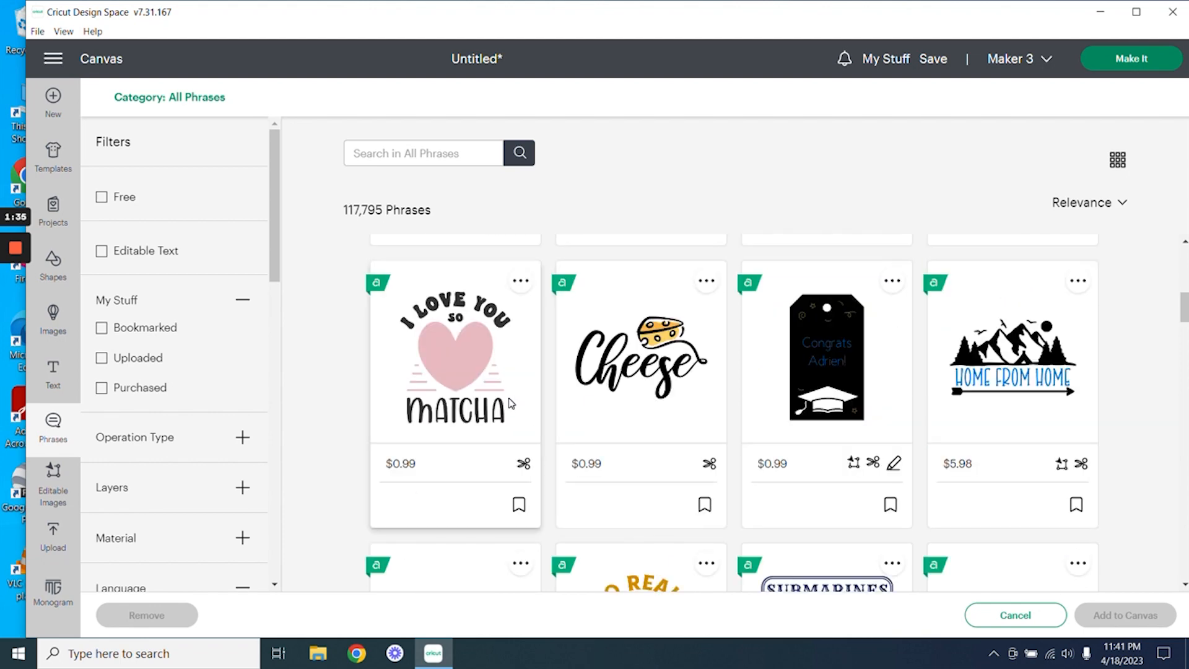
{"action": "scroll", "coordinate": [502, 397], "scroll_direction": "down", "scroll_amount": 2}
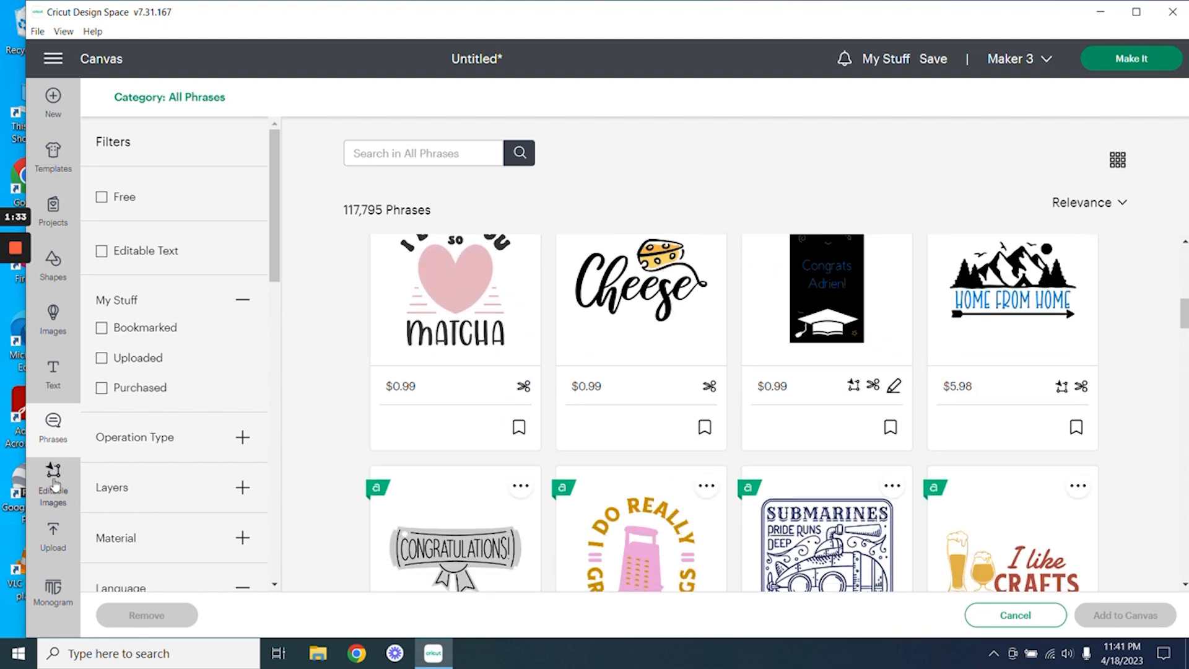
Step: Browse the designs in the All Editable Images category
{"action": "left_click", "coordinate": [53, 483]}
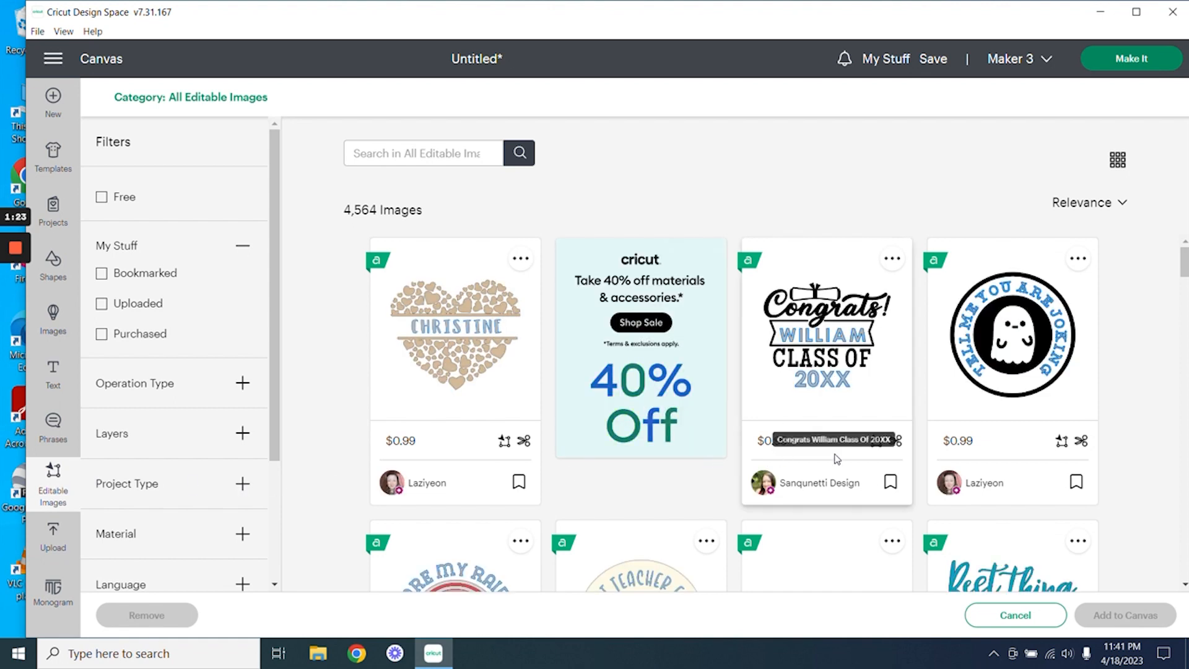
{"action": "scroll", "coordinate": [836, 459], "scroll_direction": "down", "scroll_amount": 1}
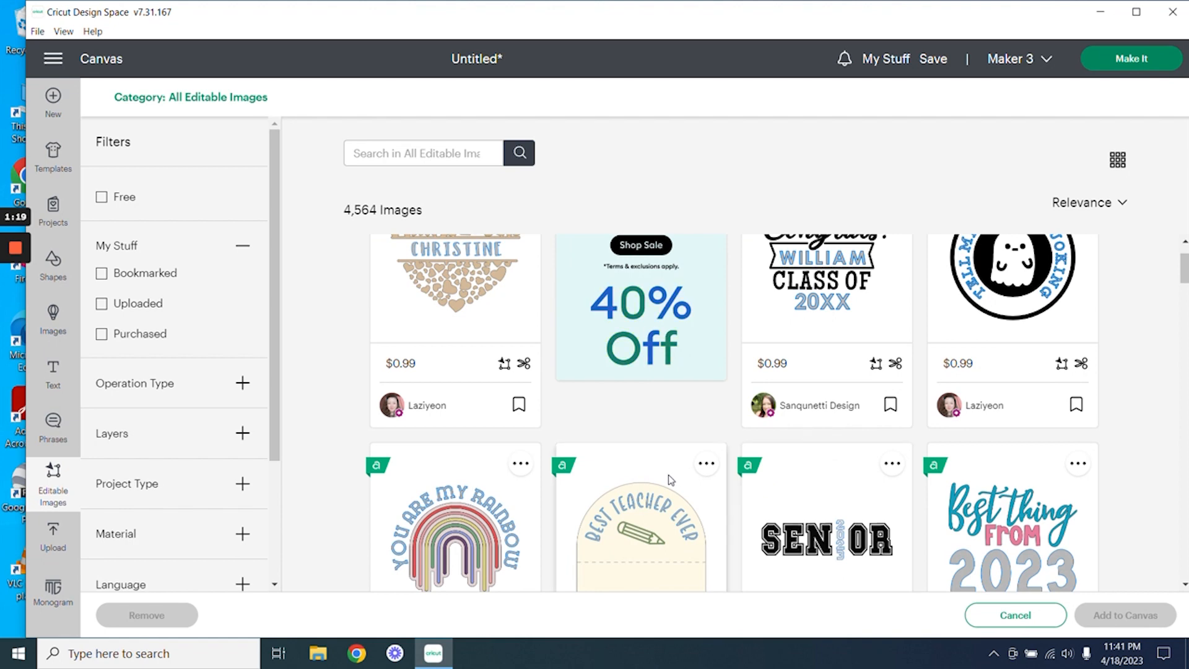
{"action": "scroll", "coordinate": [667, 477], "scroll_direction": "down", "scroll_amount": 3}
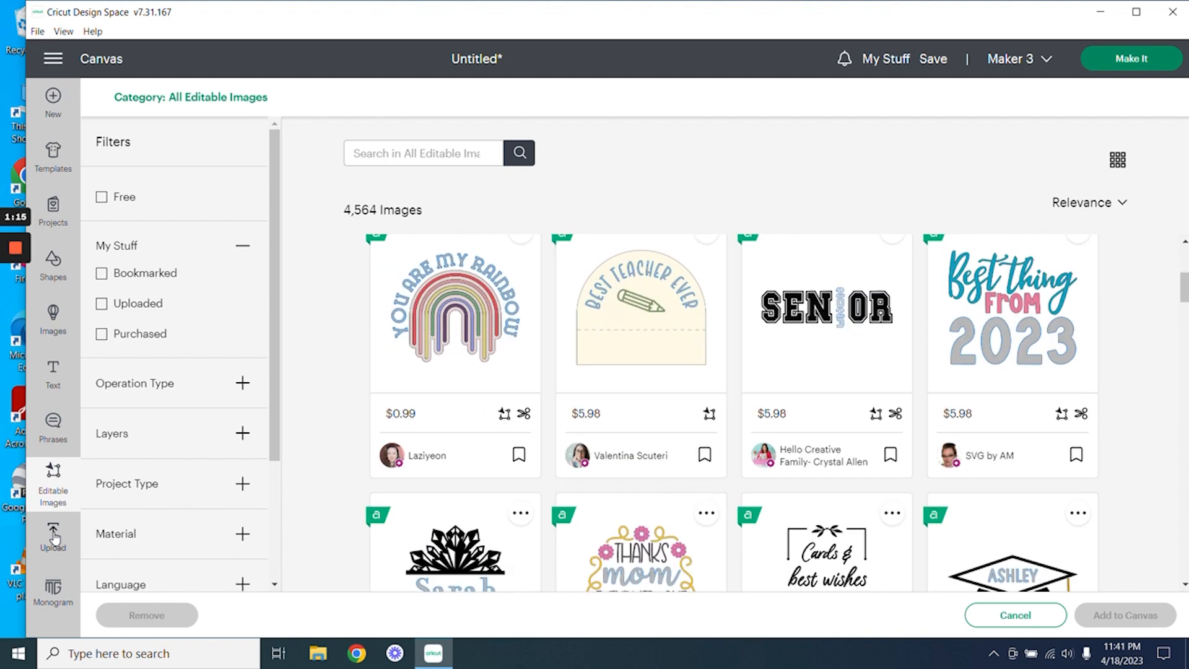
Step: View the image upload page, then open the Monogram Maker and dismiss its Cricut Access offer
{"action": "left_click", "coordinate": [53, 536]}
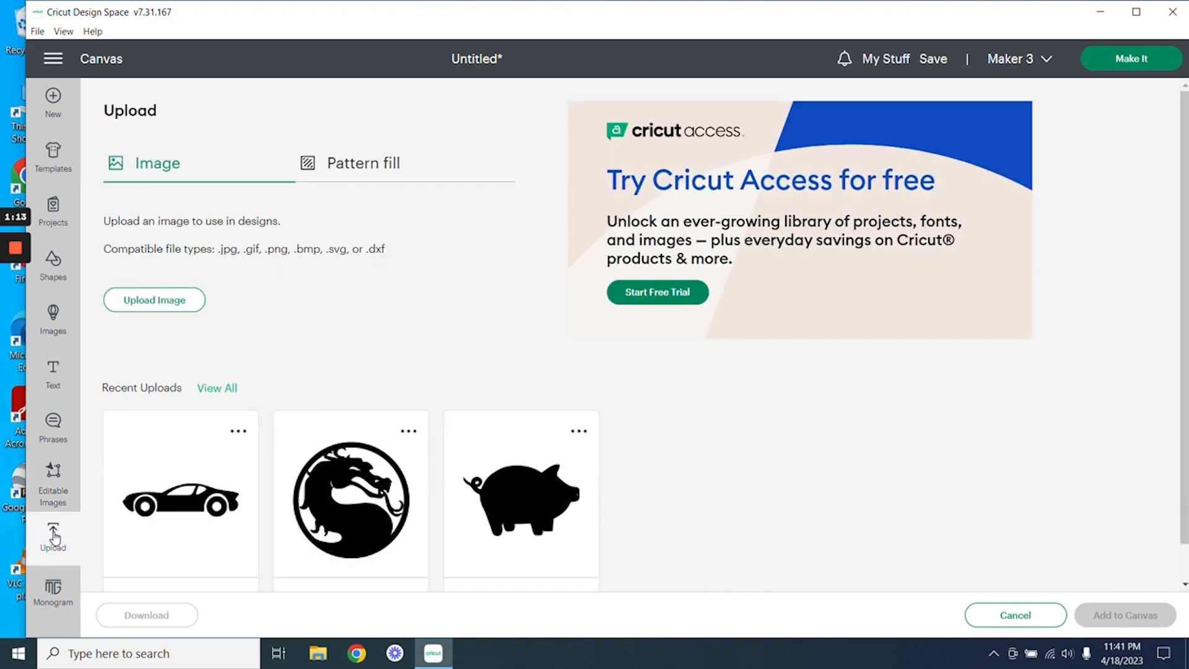
{"action": "left_click", "coordinate": [54, 590]}
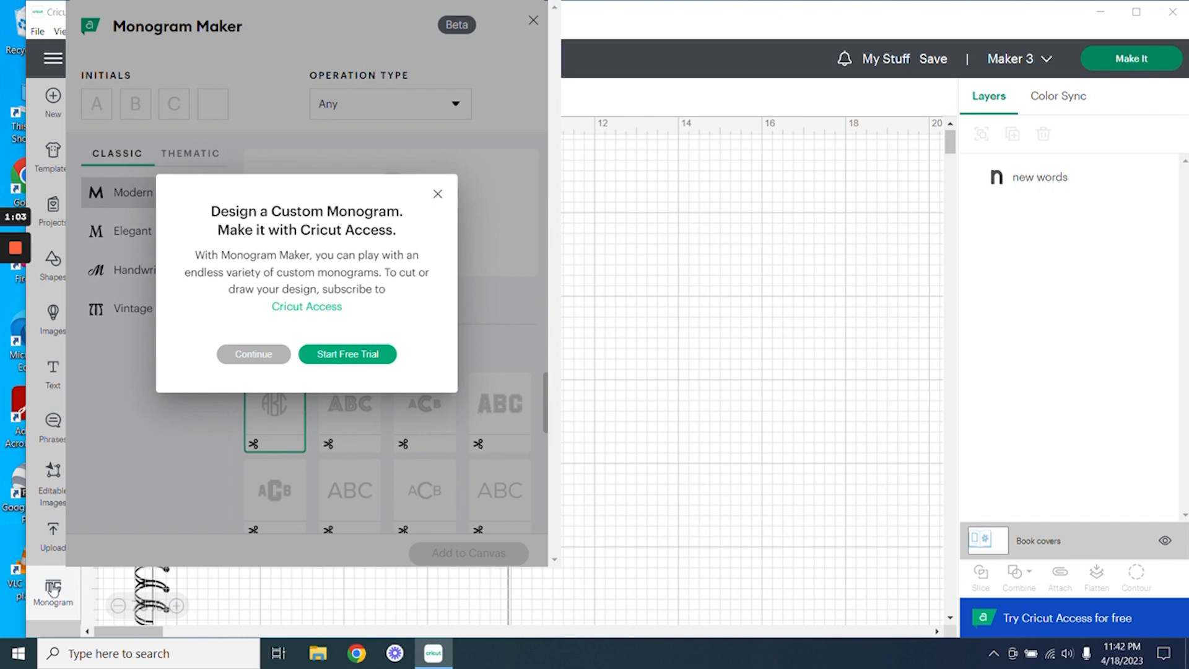
{"action": "left_click", "coordinate": [437, 195]}
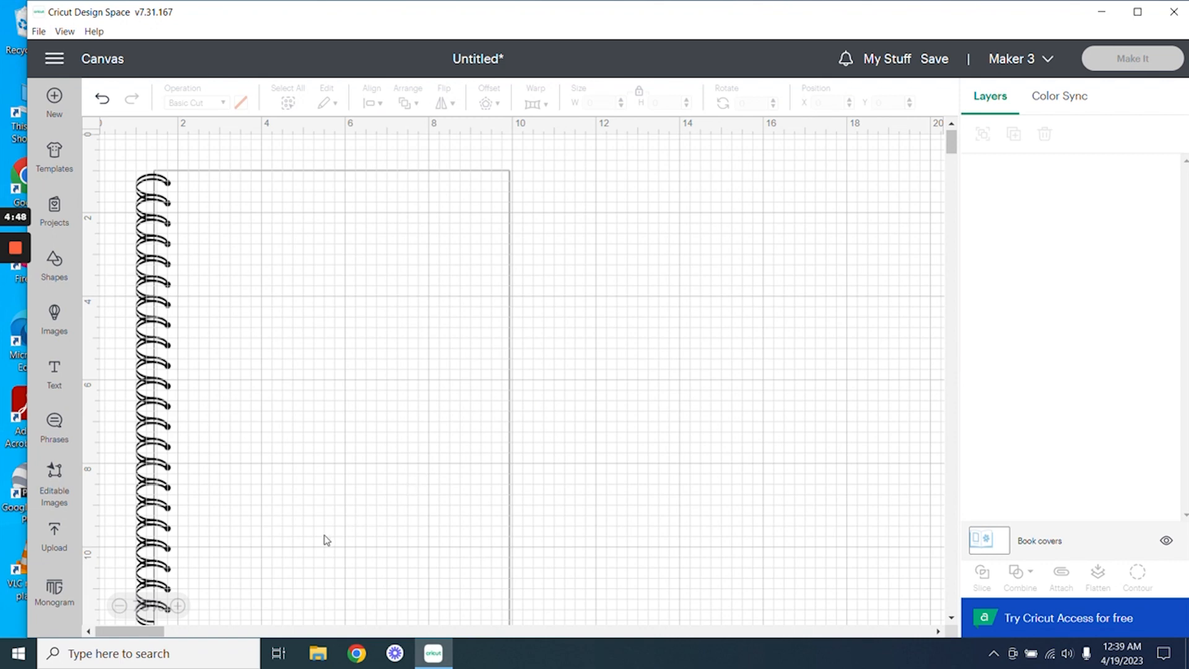
Step: Insert a basic triangle shape and place it in the upper right area of the notebook page
{"action": "left_click", "coordinate": [178, 606]}
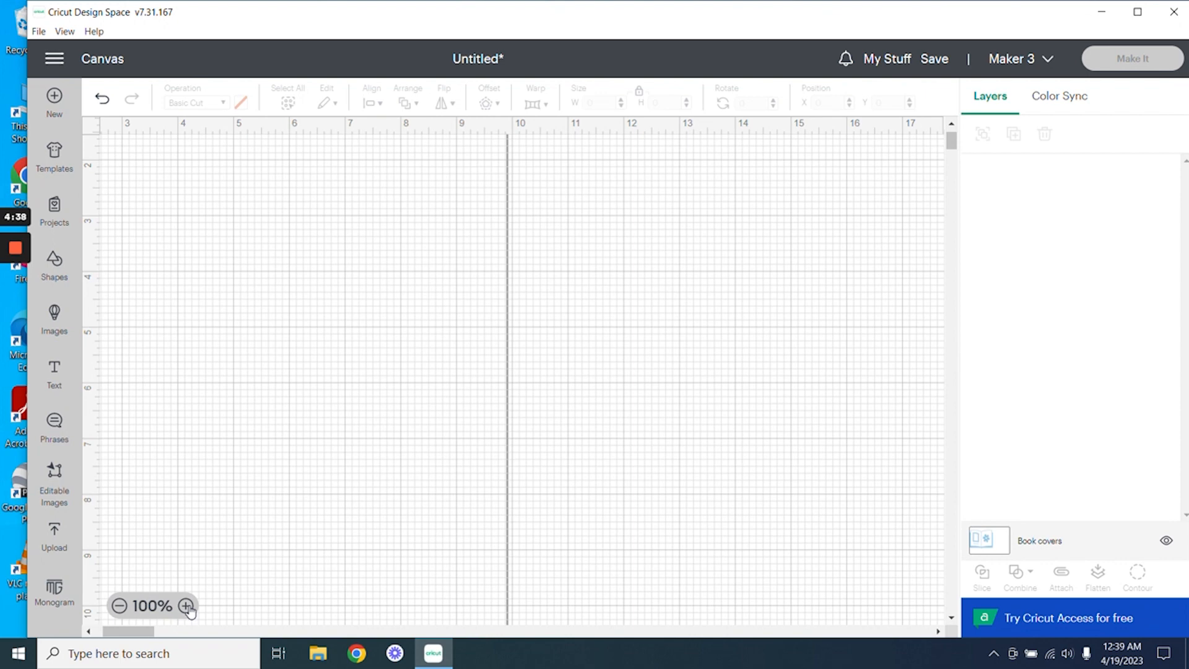
{"action": "left_click", "coordinate": [186, 606]}
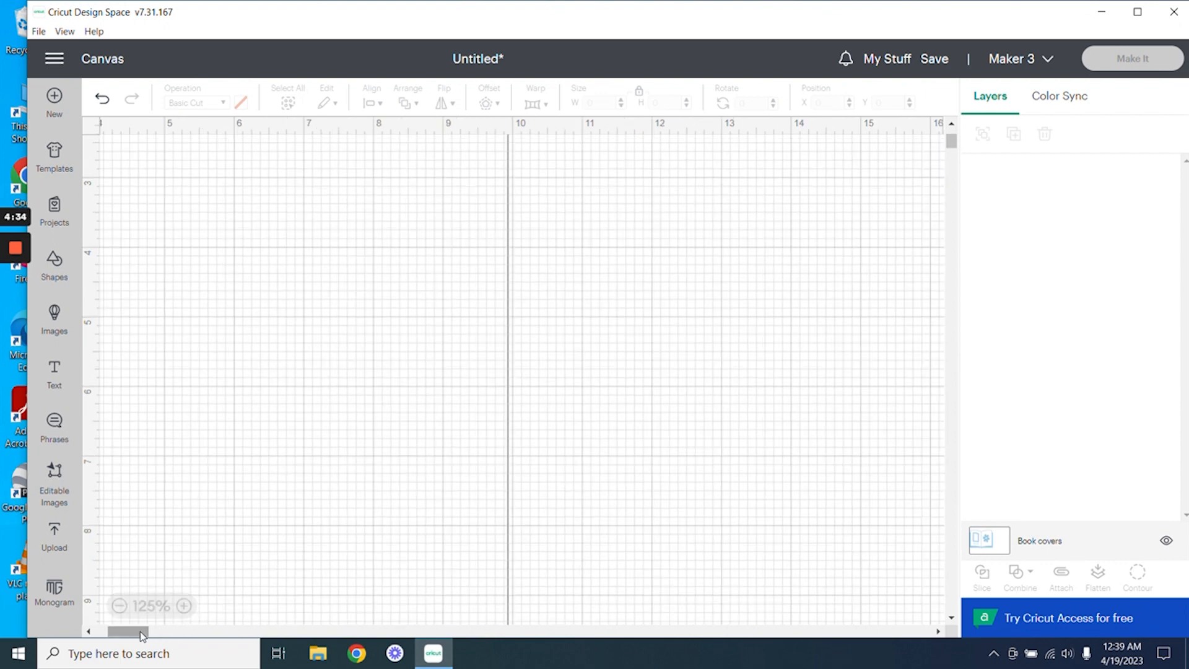
{"action": "left_click_drag", "start_coordinate": [127, 632], "coordinate": [90, 627]}
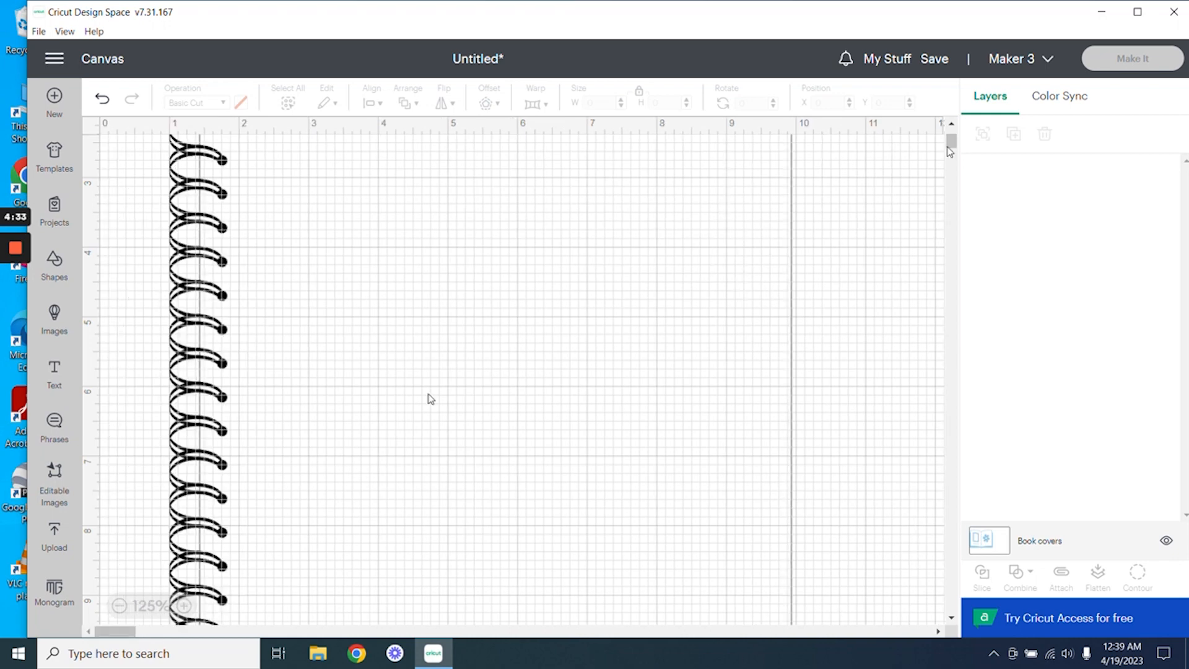
{"action": "left_click_drag", "start_coordinate": [951, 151], "coordinate": [956, 130]}
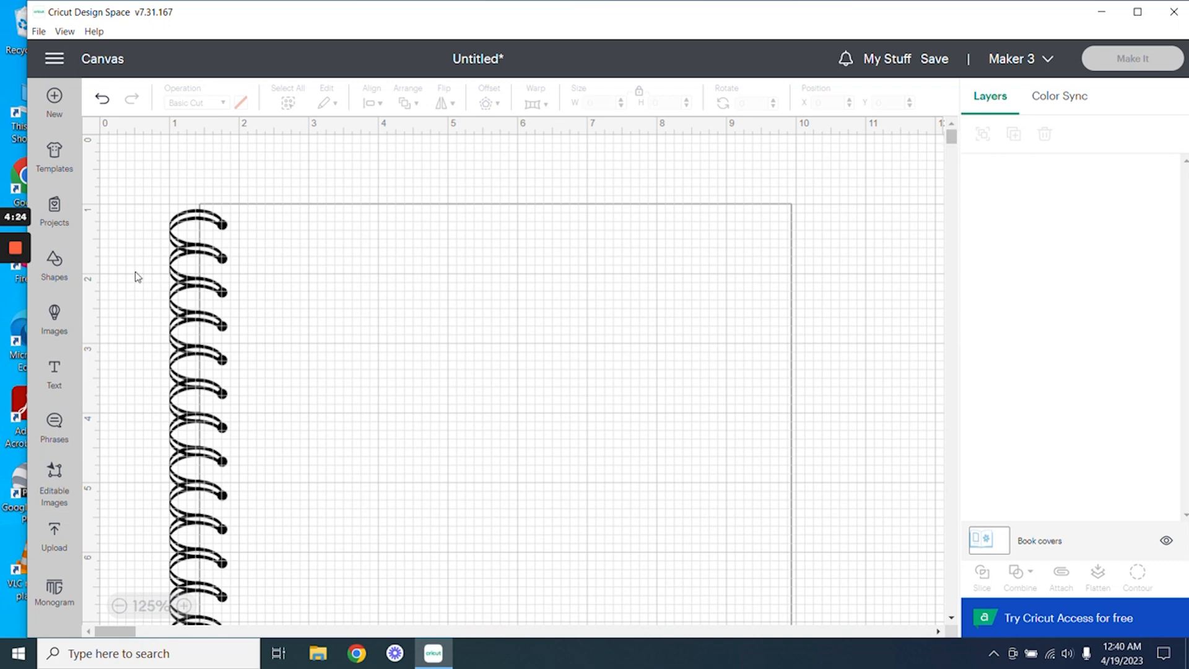
{"action": "left_click", "coordinate": [55, 265]}
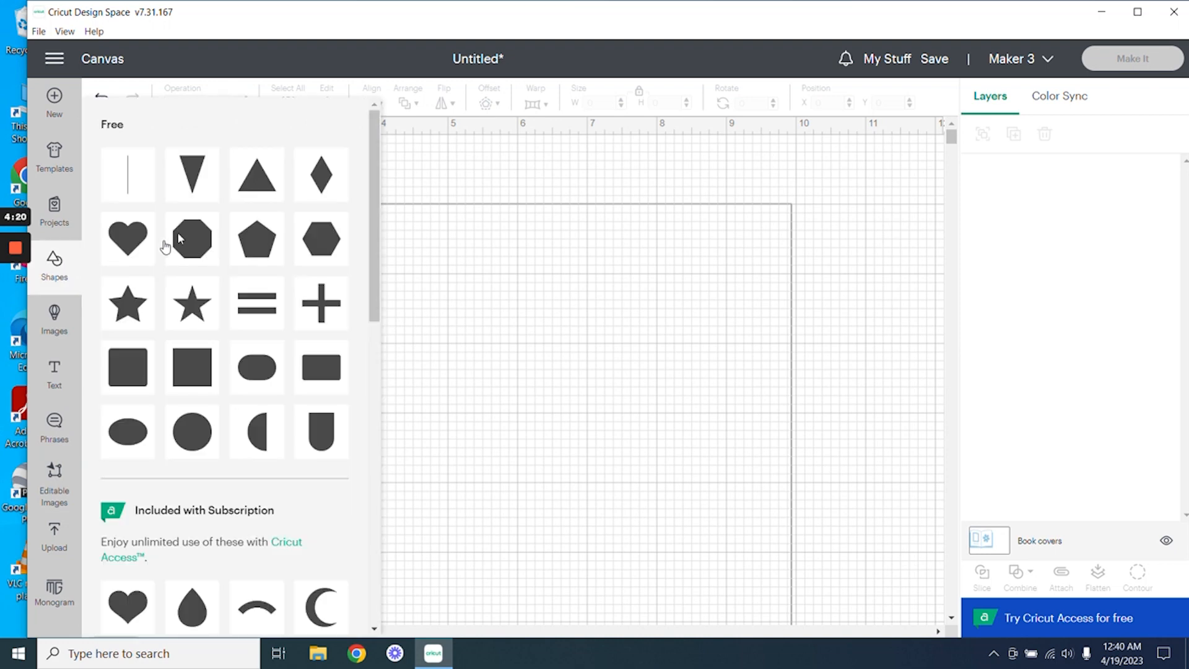
{"action": "left_click", "coordinate": [257, 185]}
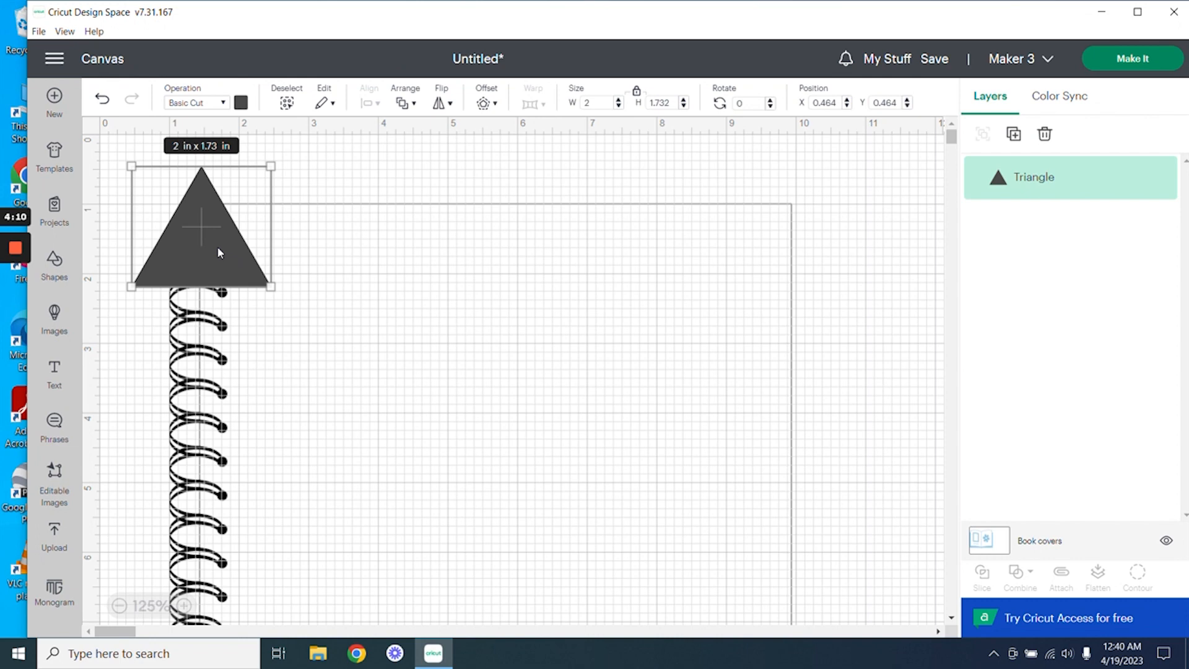
{"action": "left_click_drag", "start_coordinate": [217, 246], "coordinate": [665, 324]}
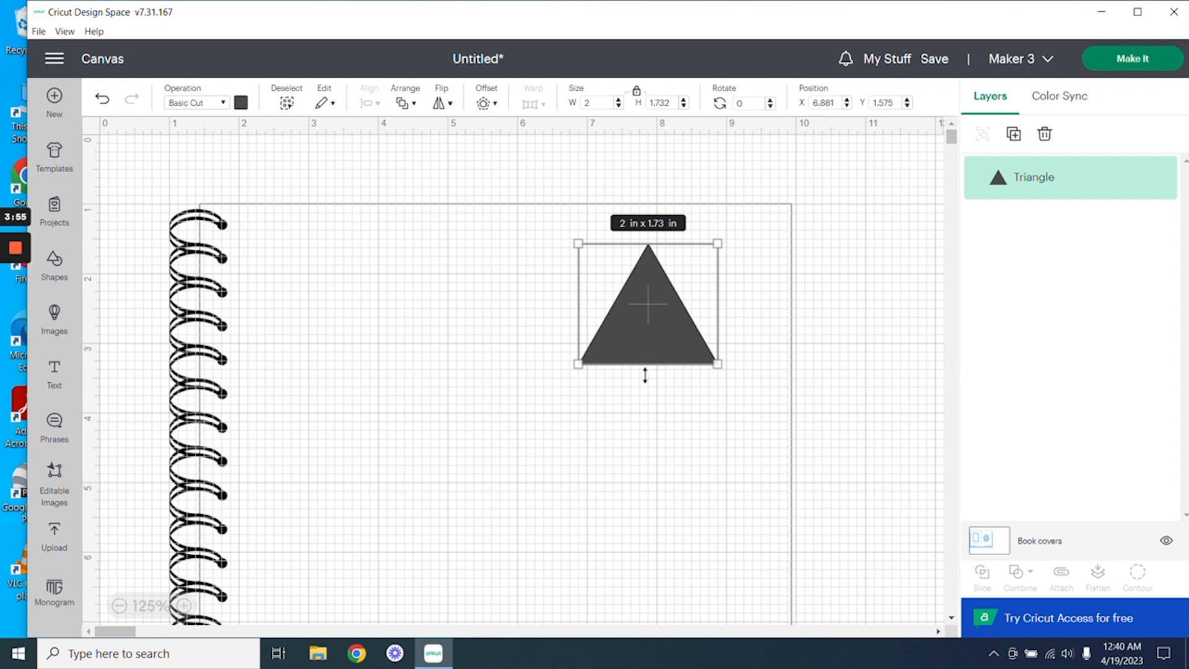
Step: Stretch the triangle's height and width separately, and scale it proportionally to about 1.36 × 2.94 in
{"action": "left_click_drag", "start_coordinate": [645, 375], "coordinate": [645, 381]}
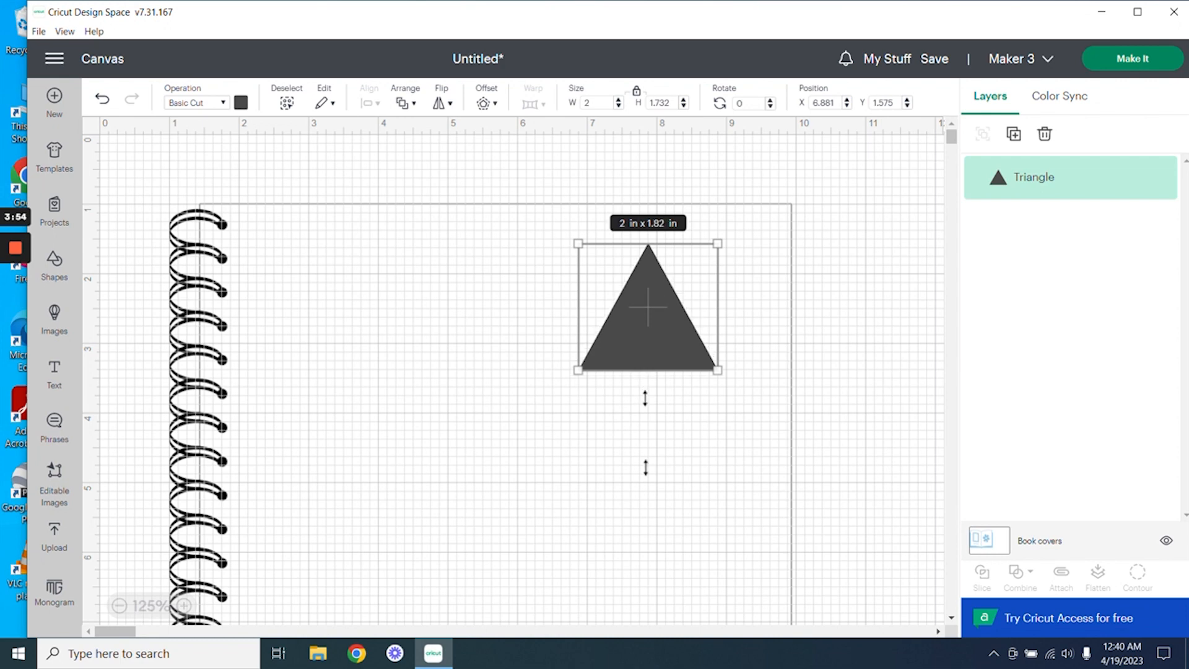
{"action": "left_click_drag", "start_coordinate": [646, 467], "coordinate": [646, 469]}
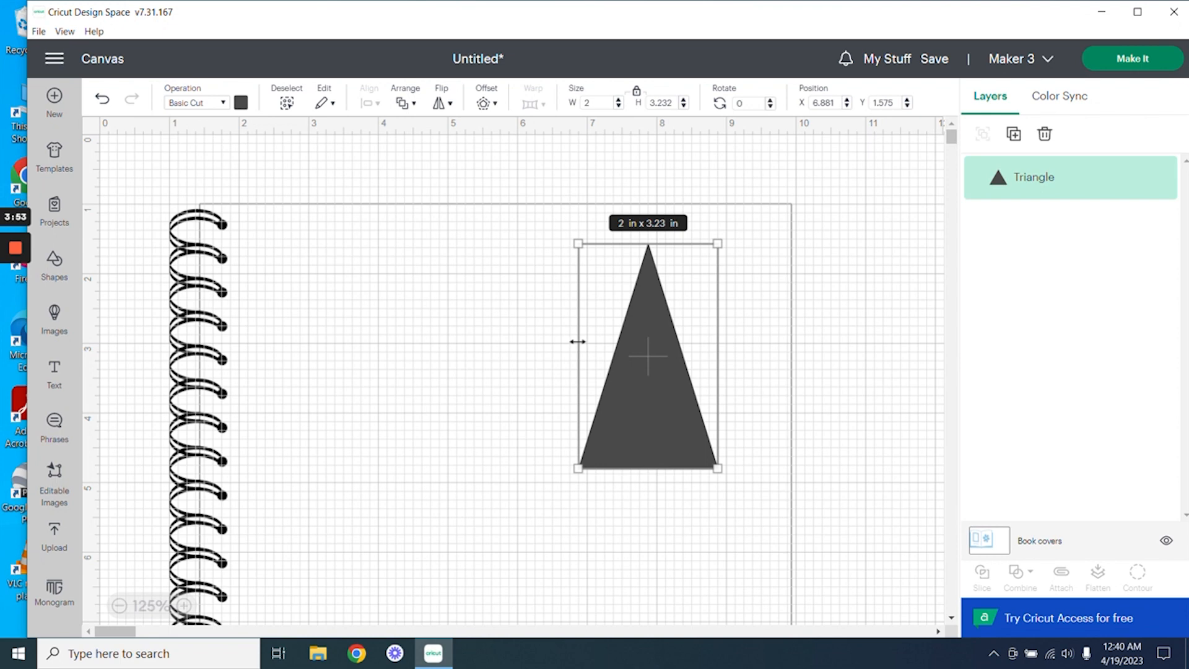
{"action": "left_click_drag", "start_coordinate": [576, 340], "coordinate": [363, 348]}
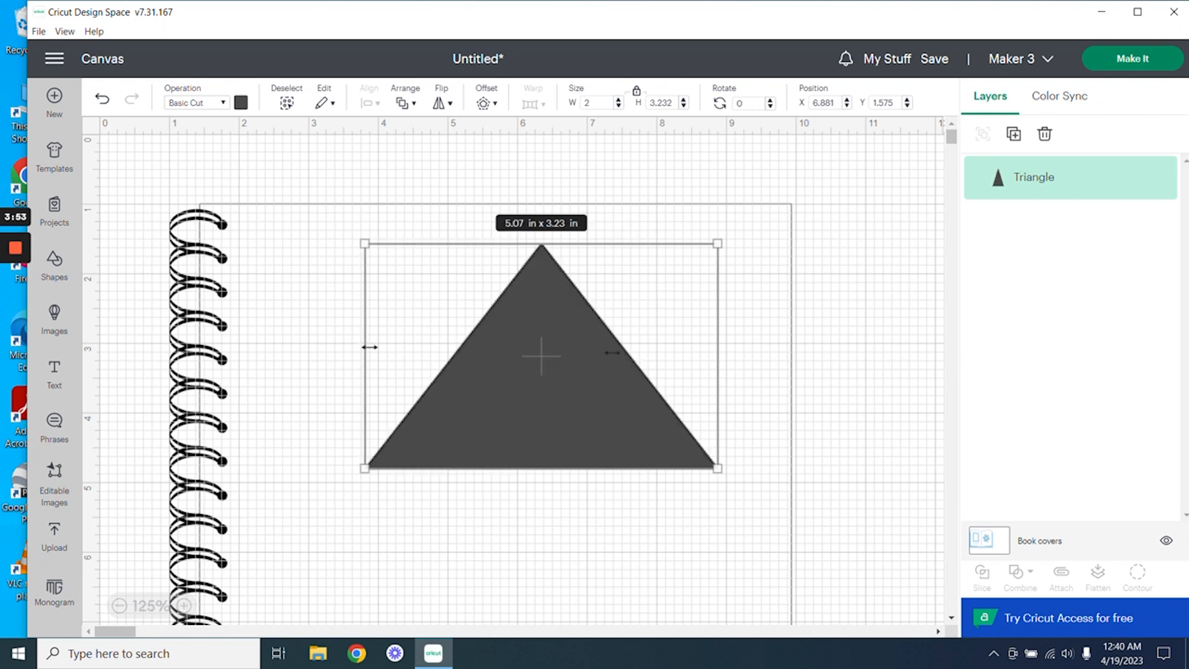
{"action": "left_click_drag", "start_coordinate": [370, 347], "coordinate": [612, 352]}
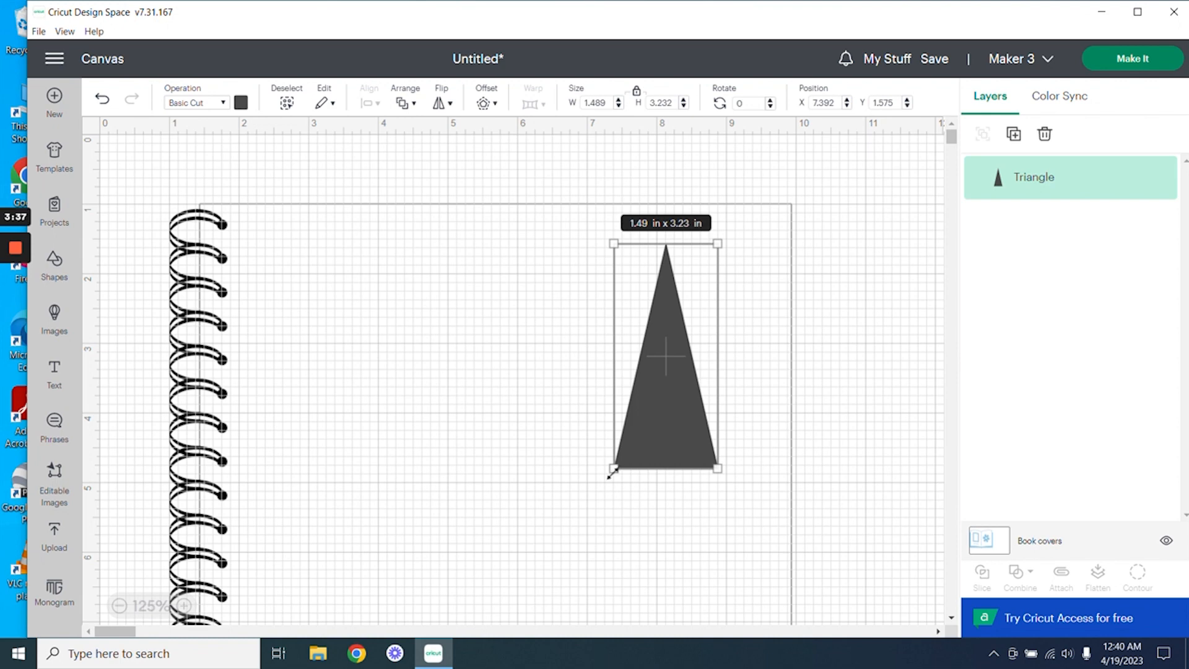
{"action": "left_click_drag", "start_coordinate": [612, 473], "coordinate": [731, 368]}
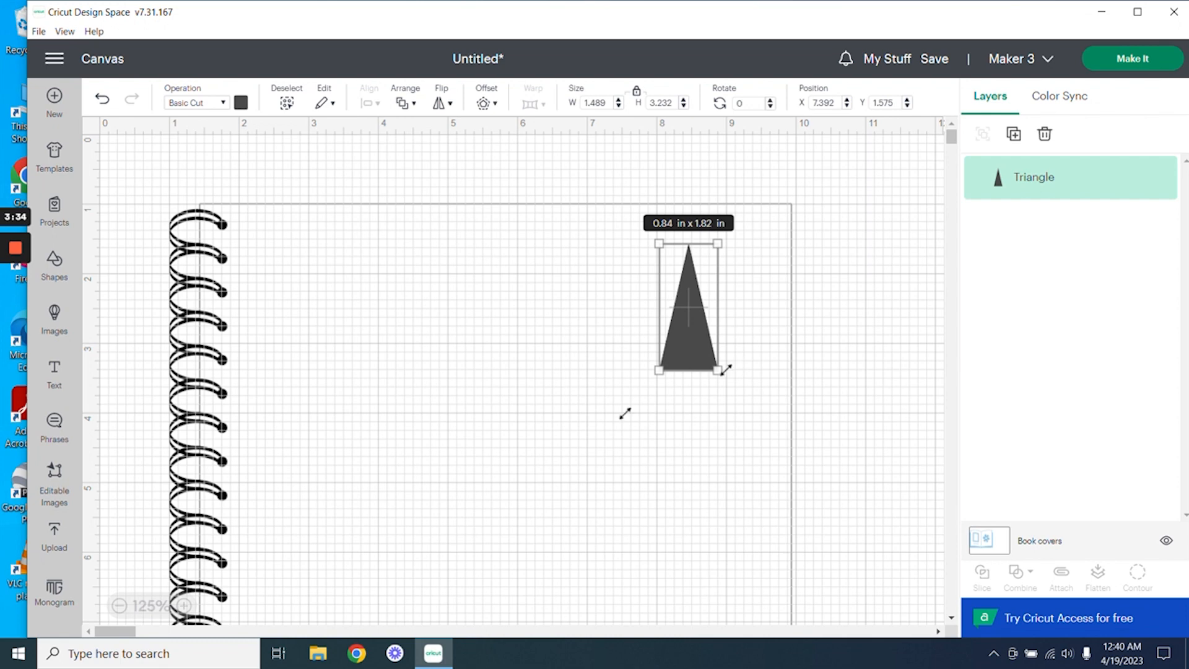
{"action": "left_click_drag", "start_coordinate": [626, 414], "coordinate": [625, 413]}
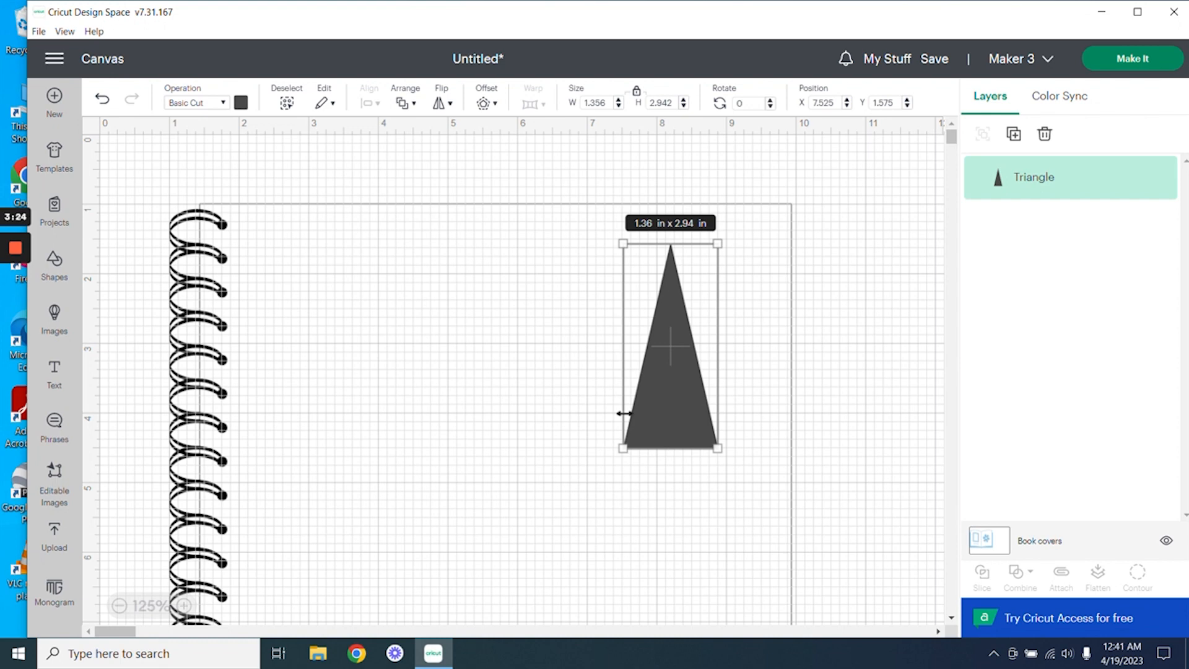
Step: Resize the triangle freely to about 1.13 × 2.1 in with its proportions unlocked, and lock them again
{"action": "left_click", "coordinate": [638, 91]}
{"action": "left_click_drag", "start_coordinate": [622, 447], "coordinate": [525, 481]}
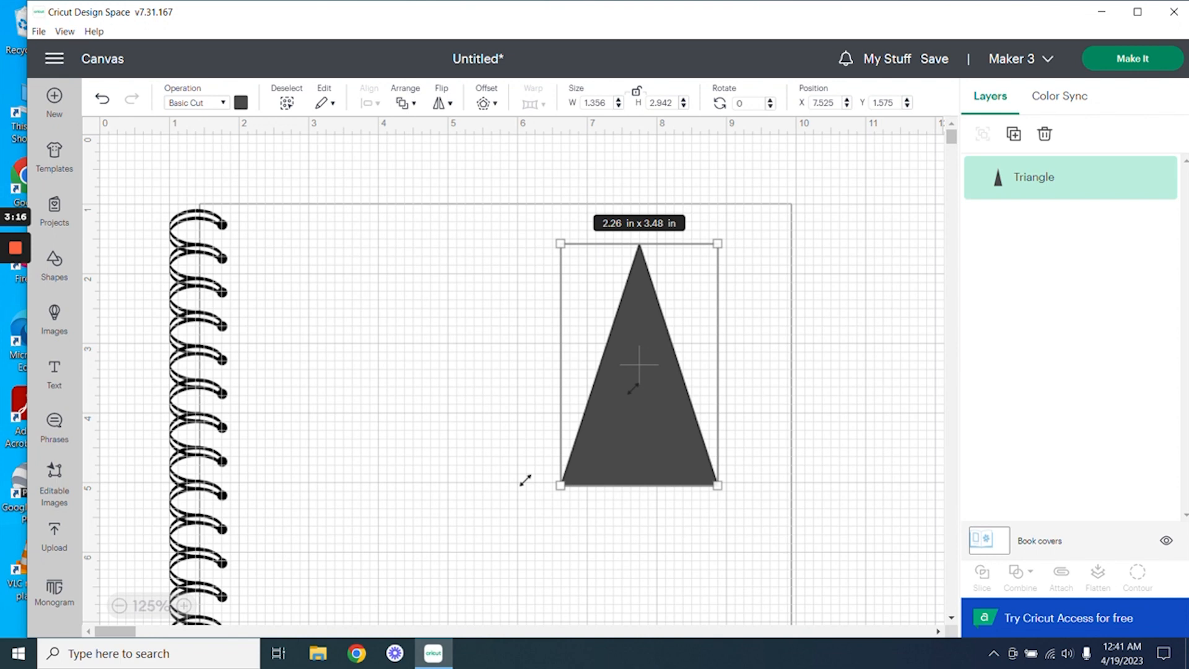
{"action": "left_click_drag", "start_coordinate": [526, 481], "coordinate": [634, 390]}
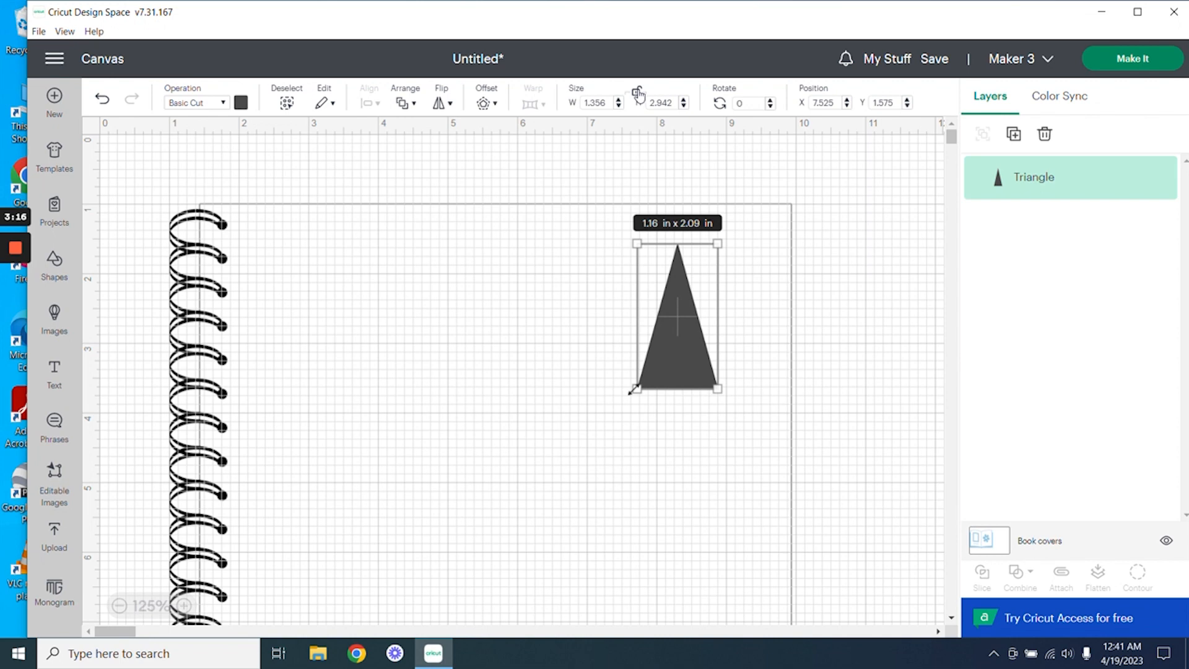
{"action": "left_click_drag", "start_coordinate": [633, 390], "coordinate": [636, 390]}
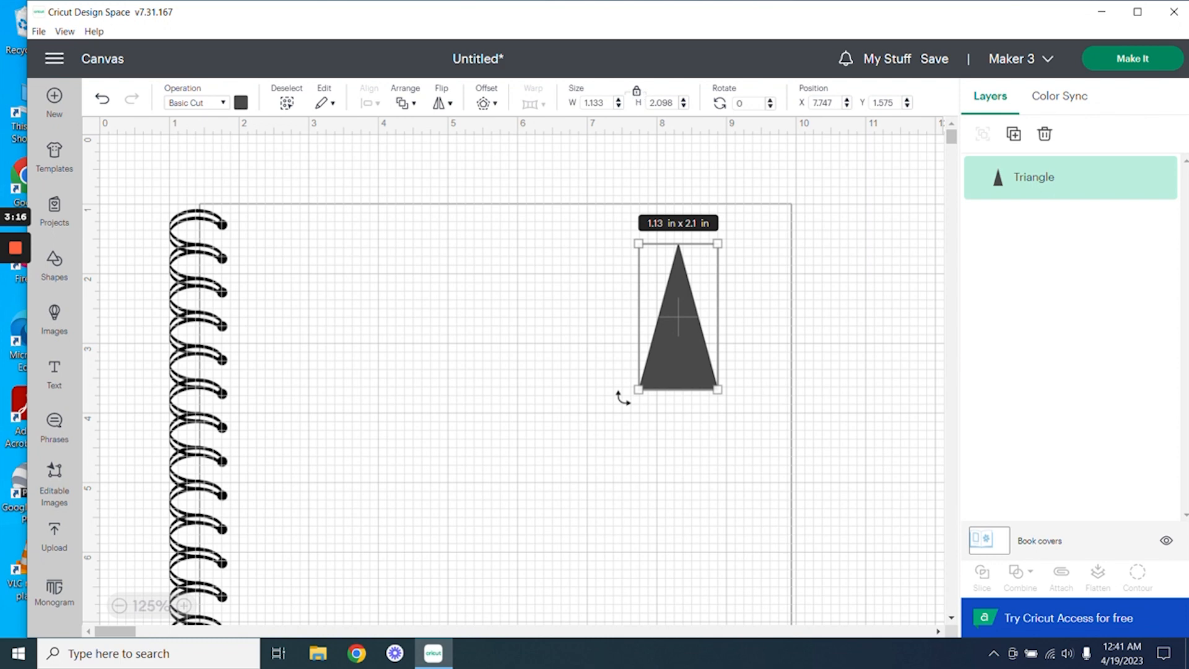
Step: Rotate the triangle to about 41° and enlarge it to about 1.62 × 2.99 in near the middle of the notebook page
{"action": "left_click_drag", "start_coordinate": [623, 398], "coordinate": [693, 413]}
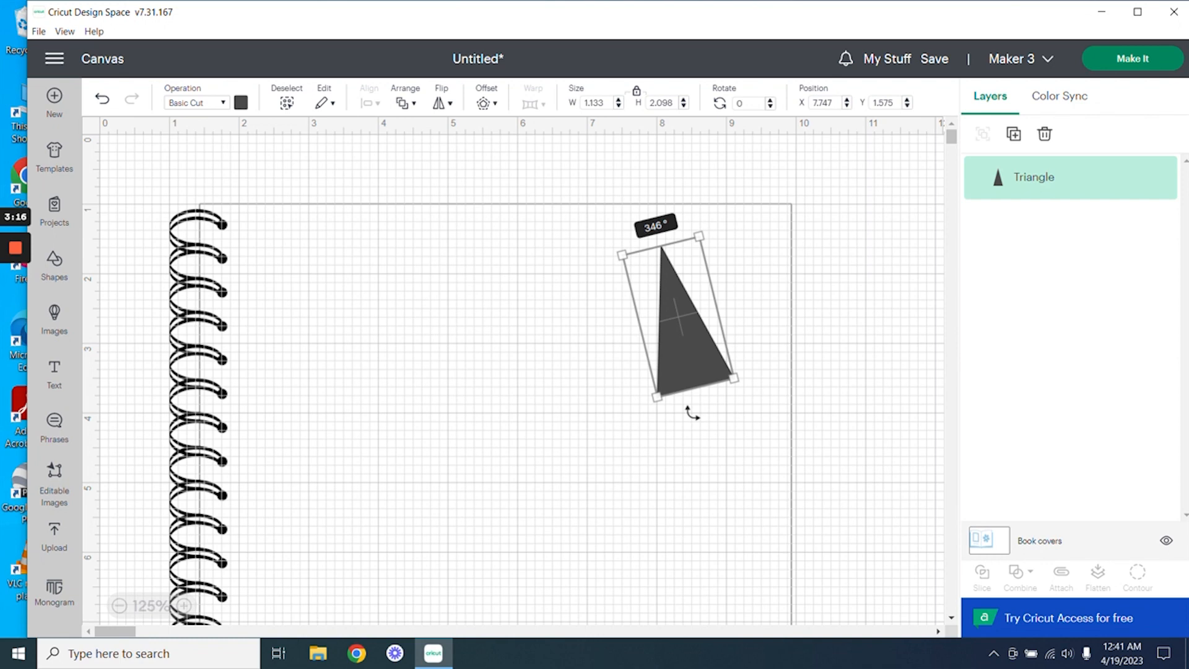
{"action": "left_click_drag", "start_coordinate": [693, 414], "coordinate": [649, 427]}
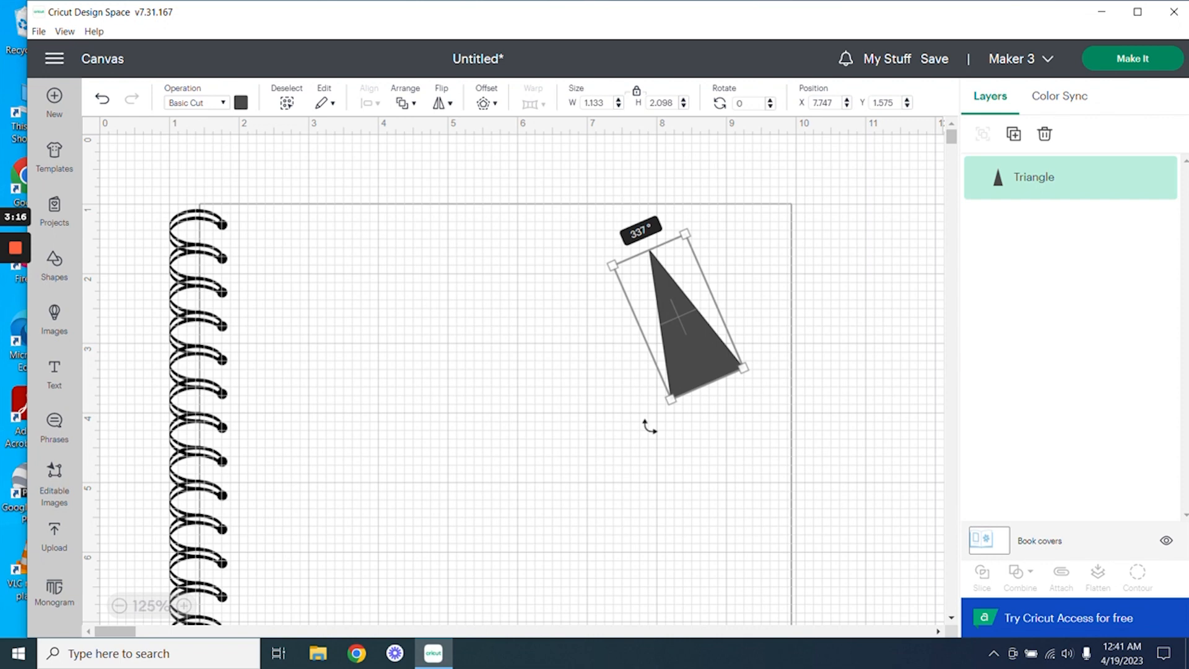
{"action": "left_click_drag", "start_coordinate": [650, 427], "coordinate": [567, 339]}
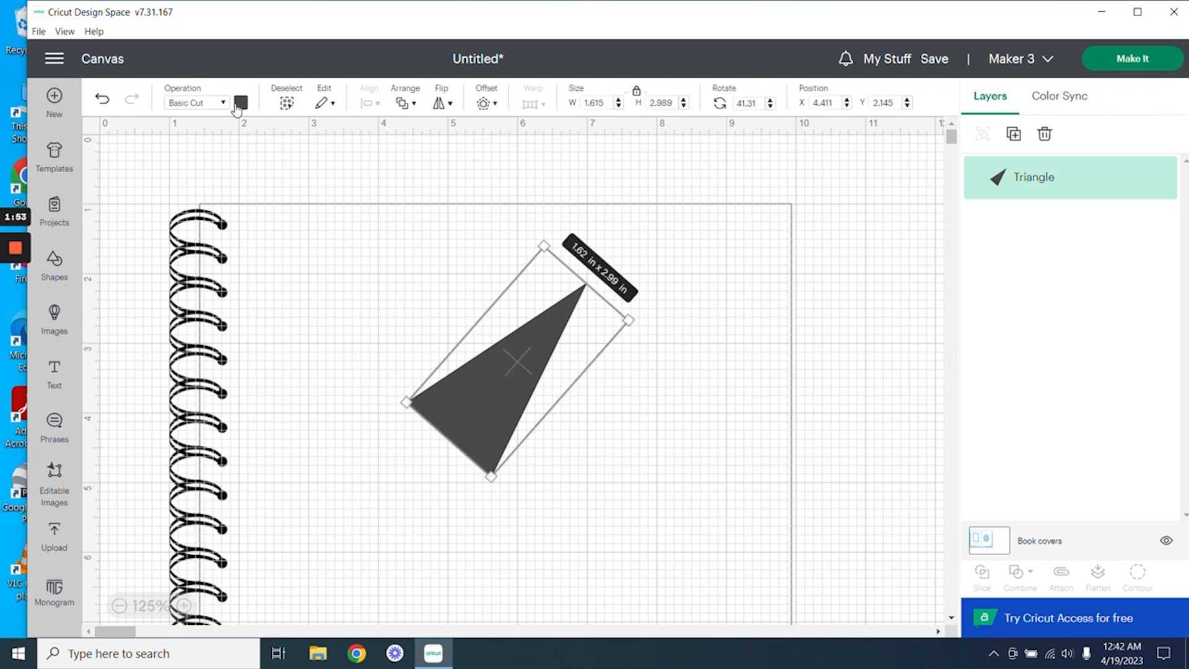
Step: Change the triangle's material color to dark red and deselect it
{"action": "left_click", "coordinate": [223, 102]}
{"action": "left_click", "coordinate": [241, 103]}
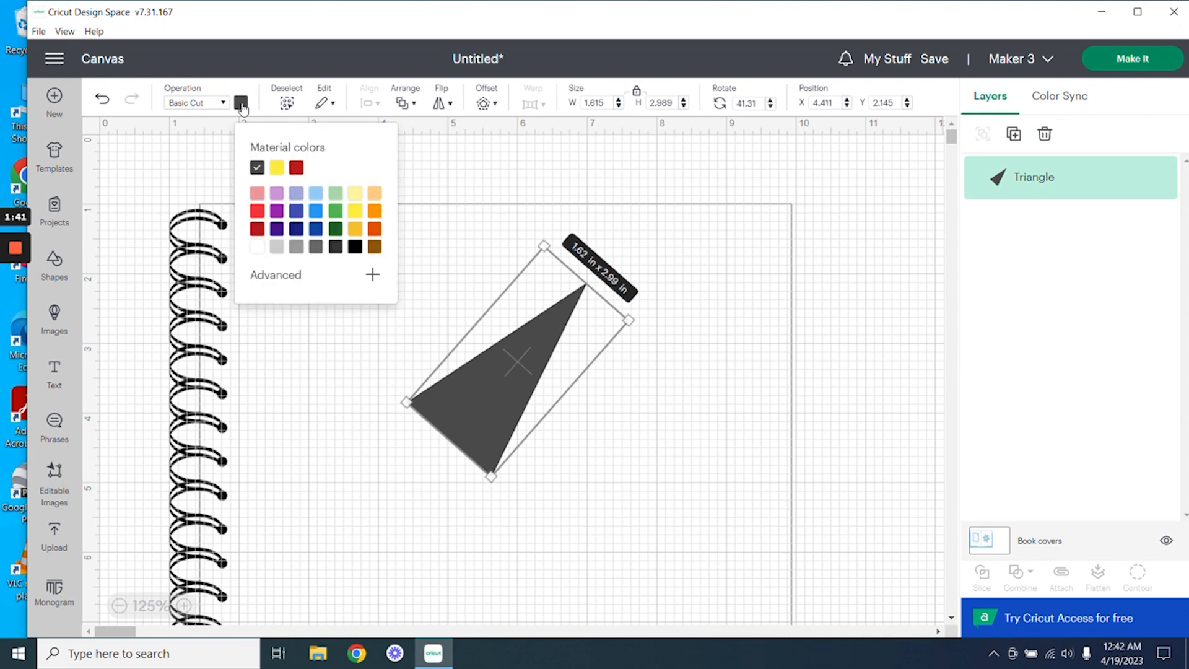
{"action": "left_click", "coordinate": [255, 230]}
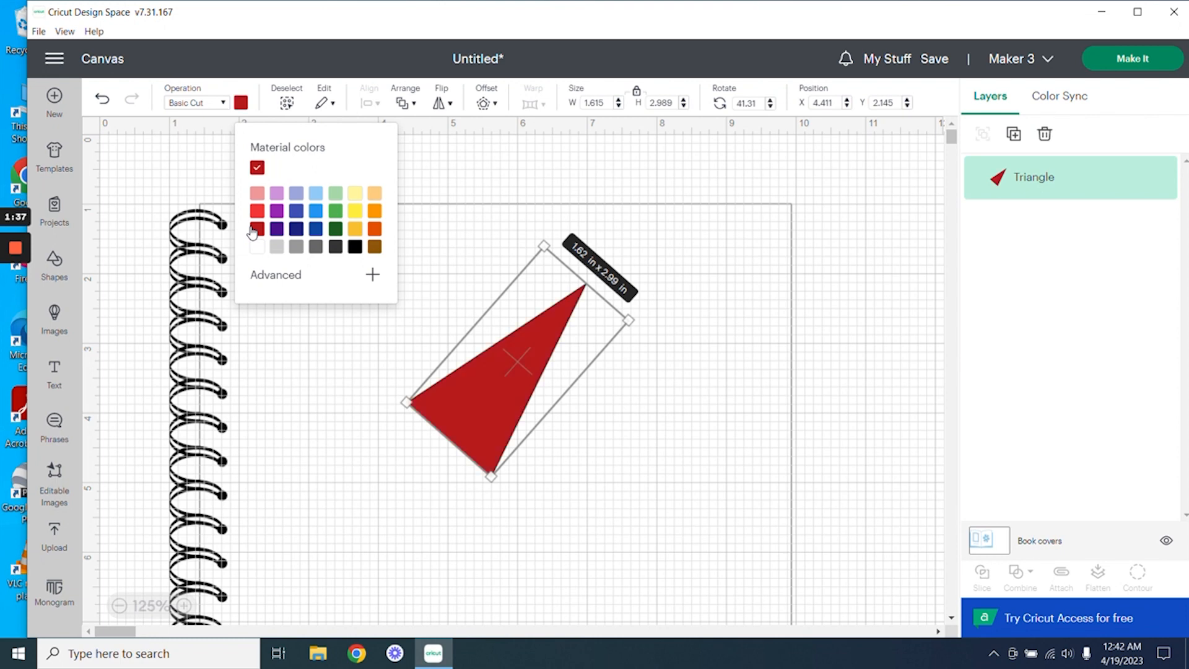
{"action": "left_click", "coordinate": [441, 180]}
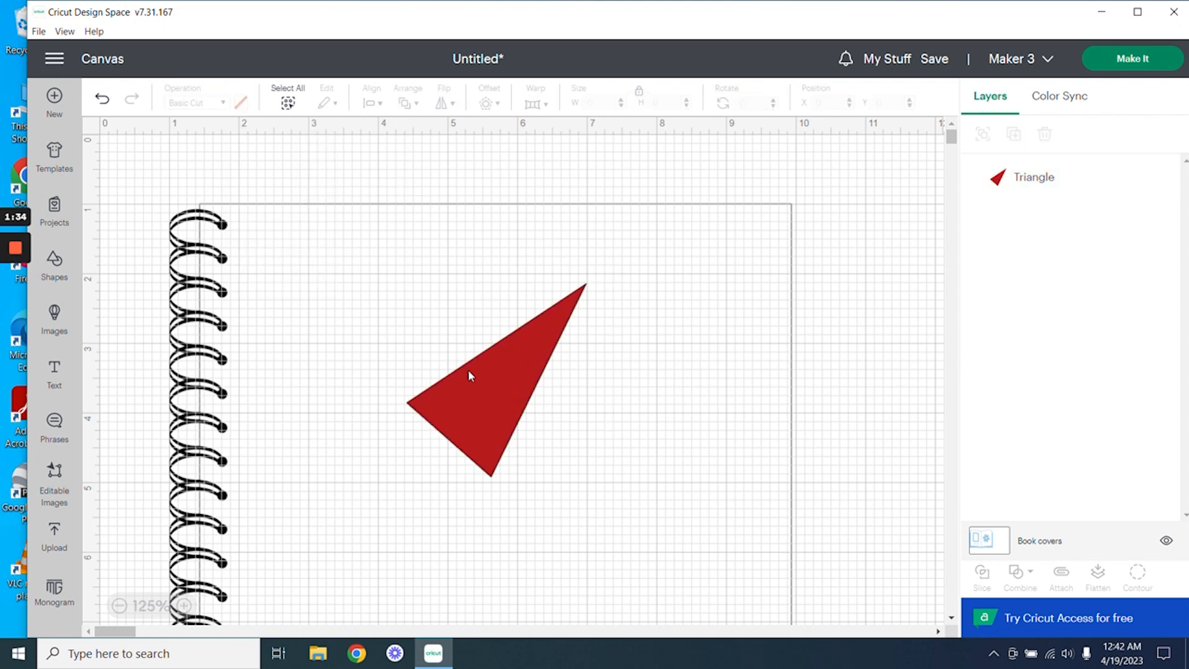
Step: Duplicate the red triangle and remove the copy
{"action": "left_click", "coordinate": [500, 361]}
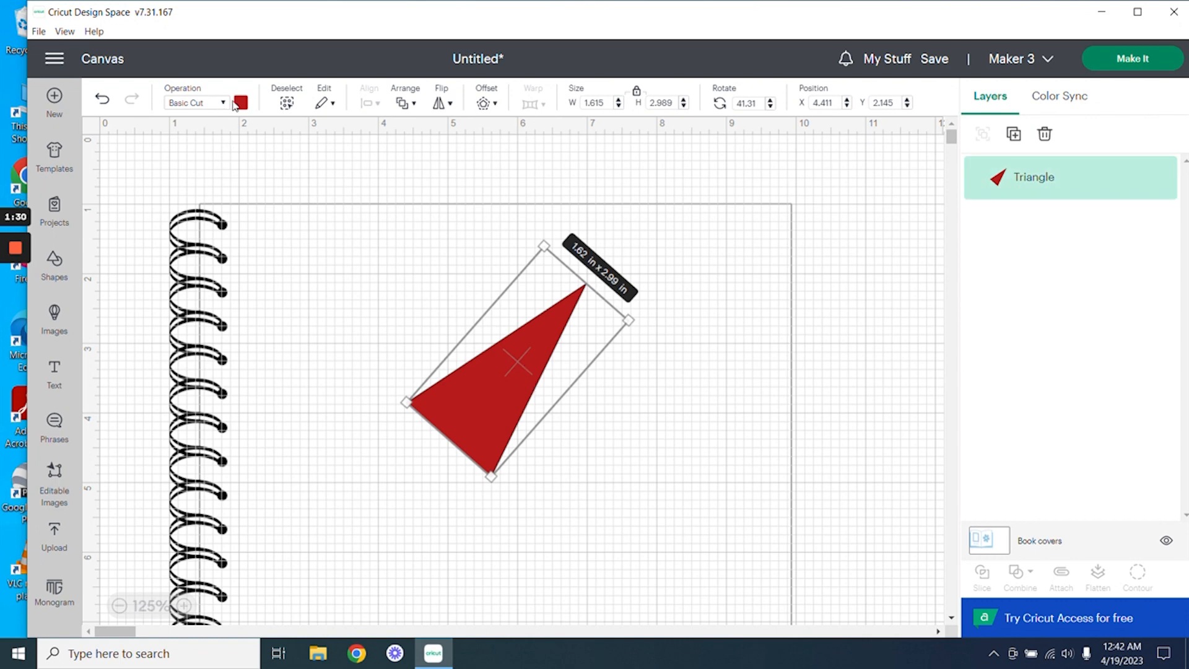
{"action": "left_click", "coordinate": [333, 104]}
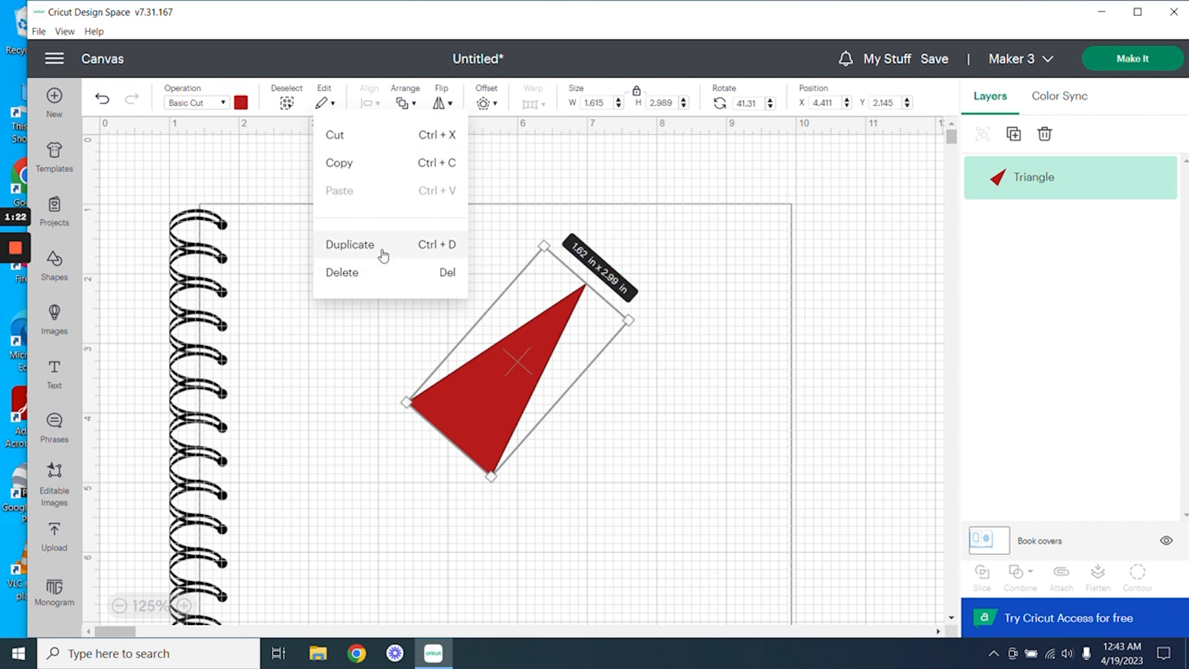
{"action": "left_click", "coordinate": [343, 246]}
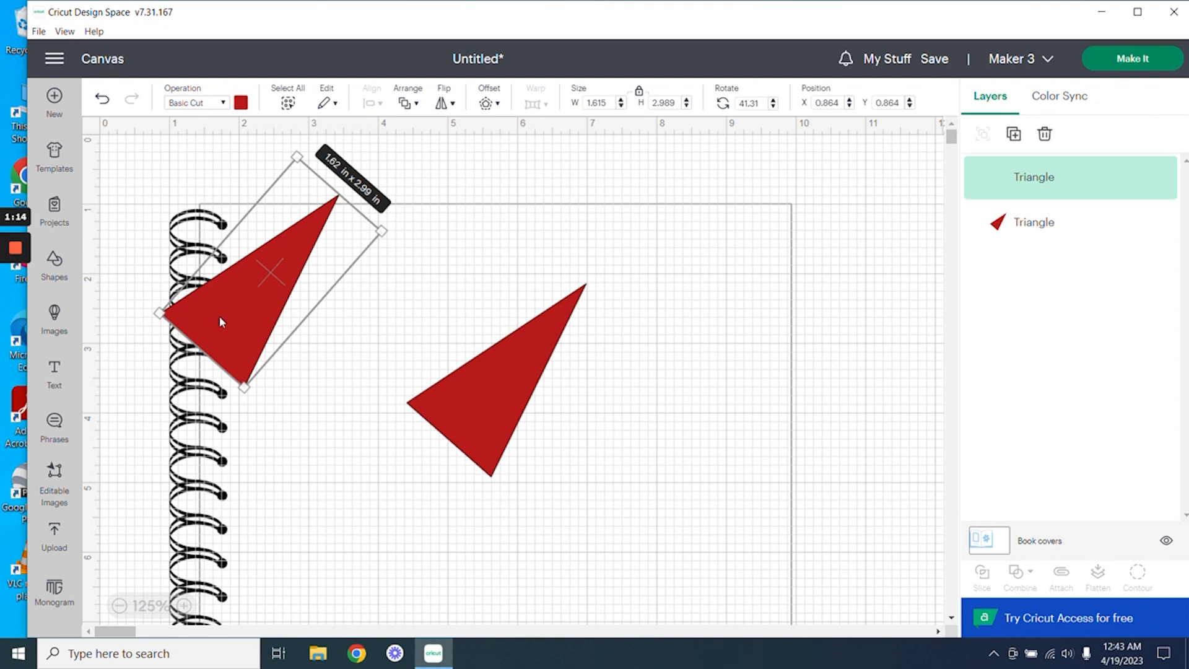
{"action": "left_click_drag", "start_coordinate": [221, 314], "coordinate": [599, 442]}
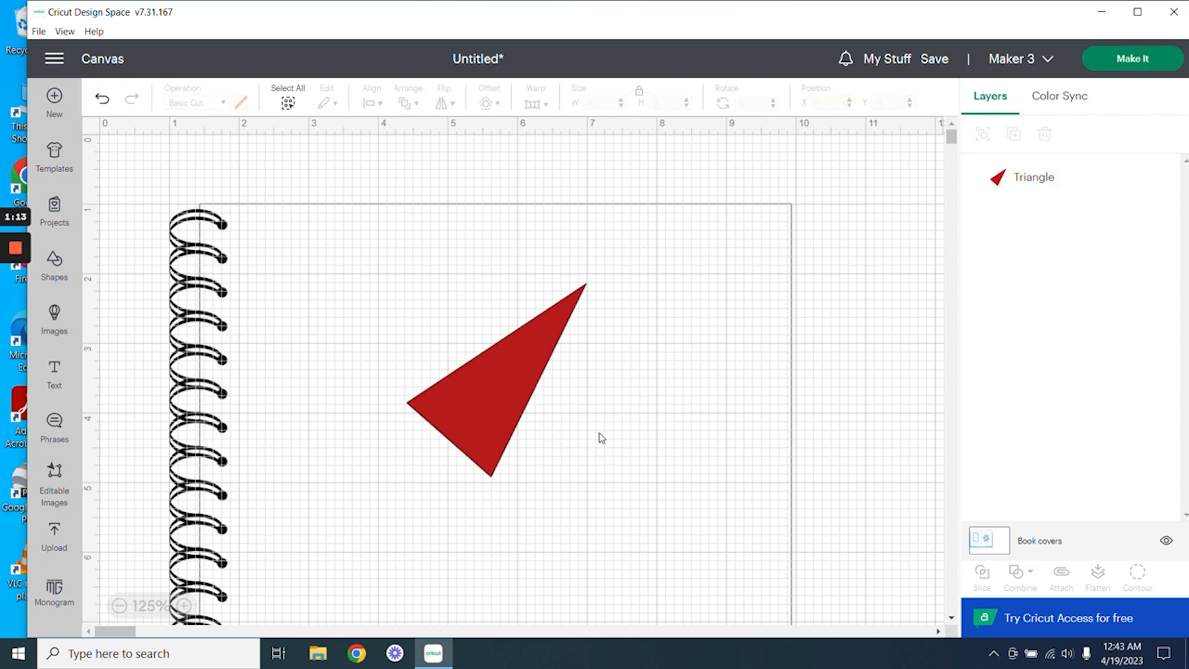
Step: Flip the red triangle horizontally and vertically
{"action": "left_click", "coordinate": [456, 410]}
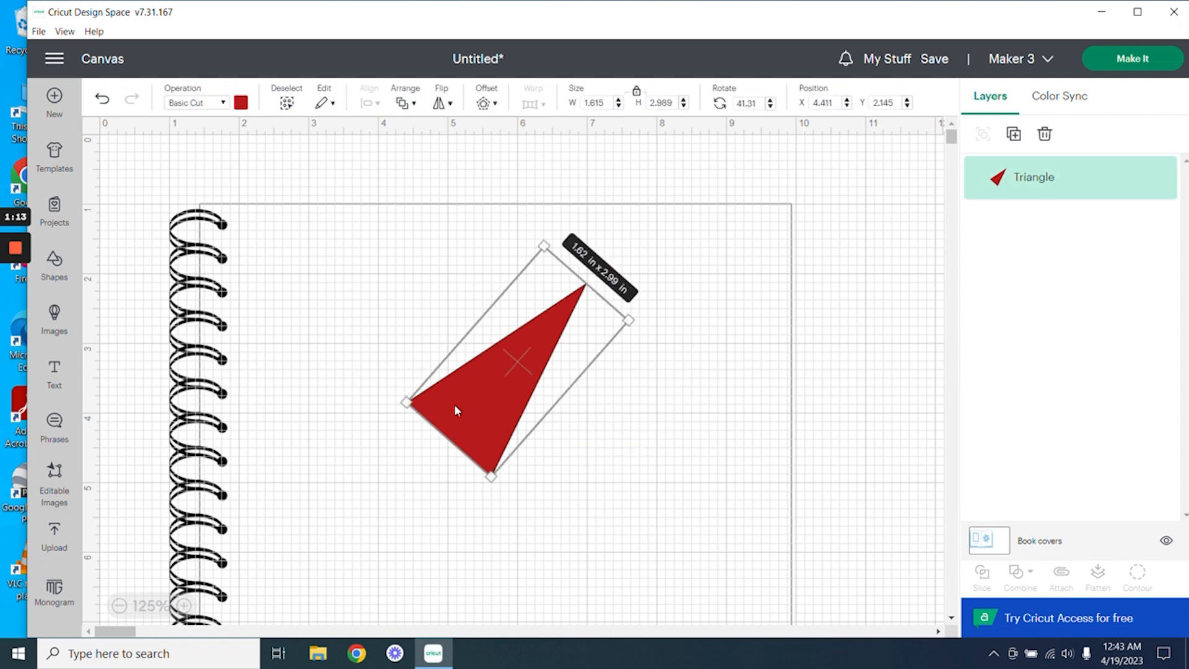
{"action": "left_click", "coordinate": [441, 103]}
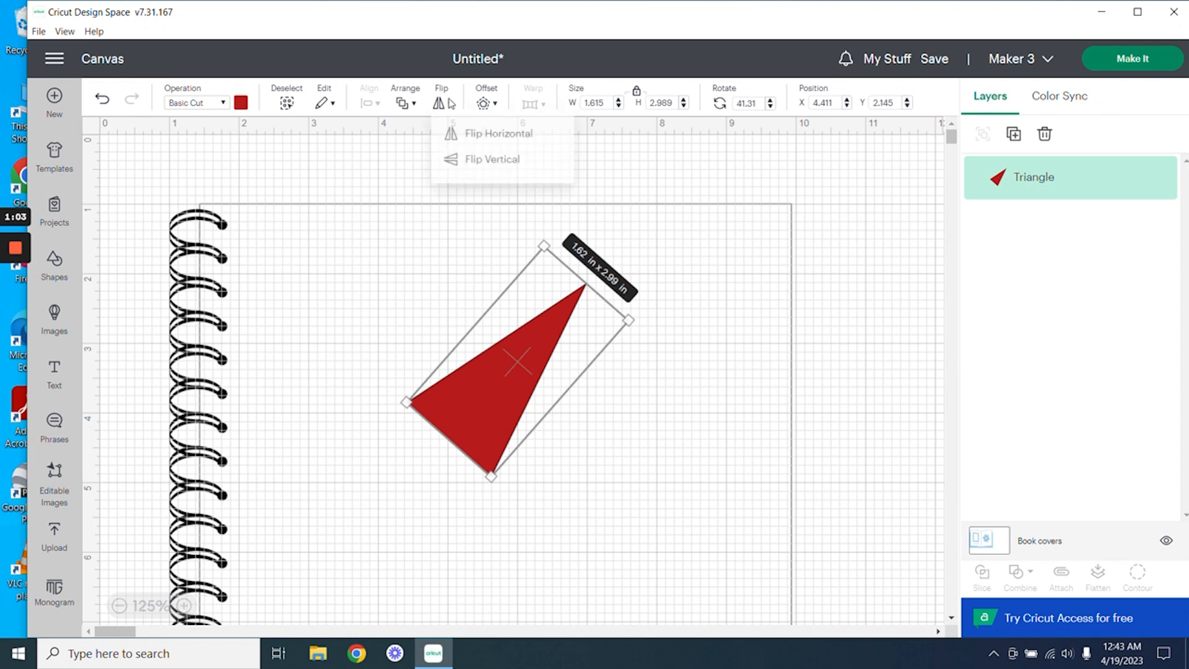
{"action": "left_click", "coordinate": [486, 134]}
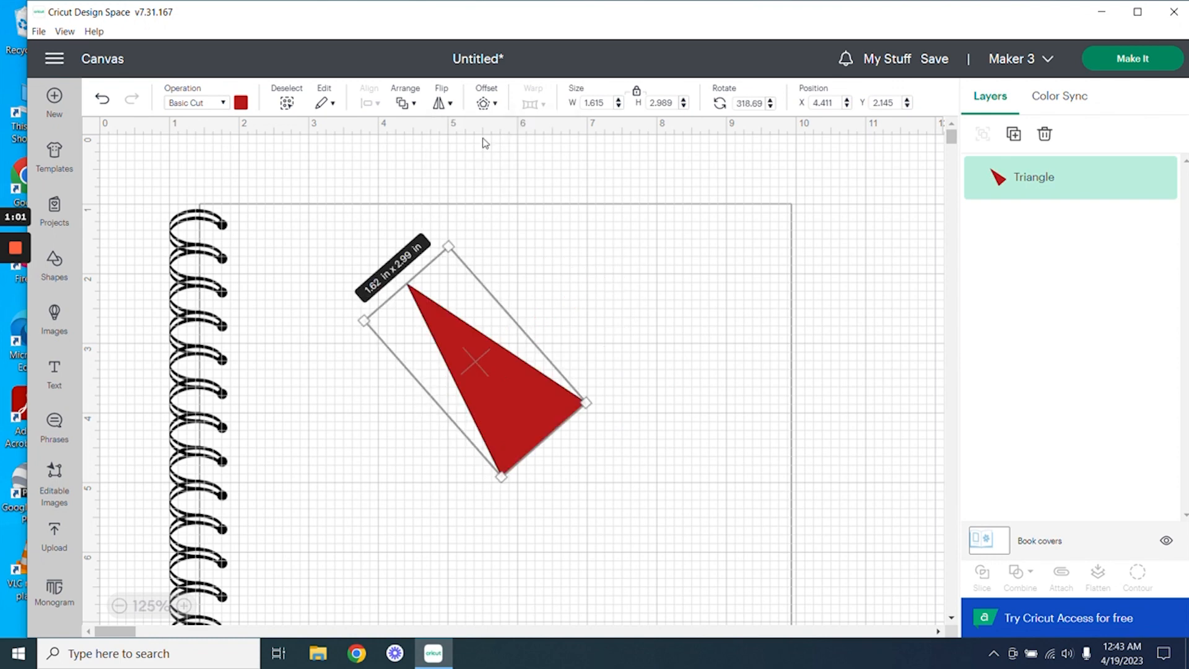
{"action": "left_click", "coordinate": [441, 102]}
{"action": "left_click", "coordinate": [474, 166]}
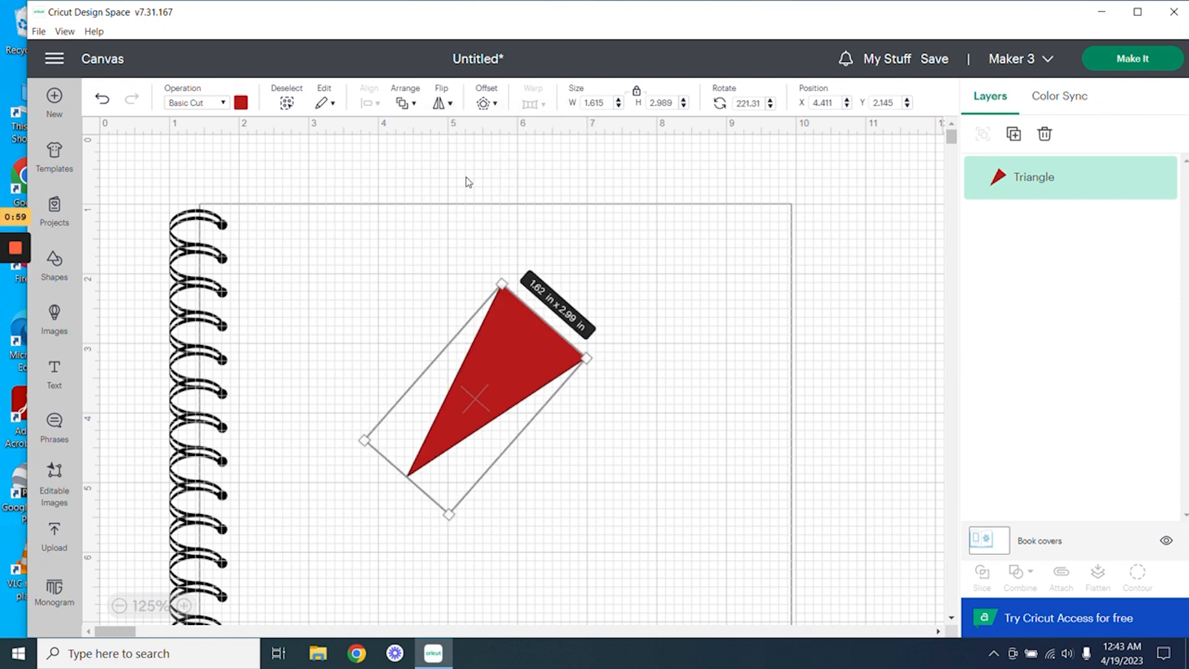
Step: Preview a rounded-corner offset around the triangle, set its distance to 0.5 in, and cancel it
{"action": "left_click", "coordinate": [488, 105]}
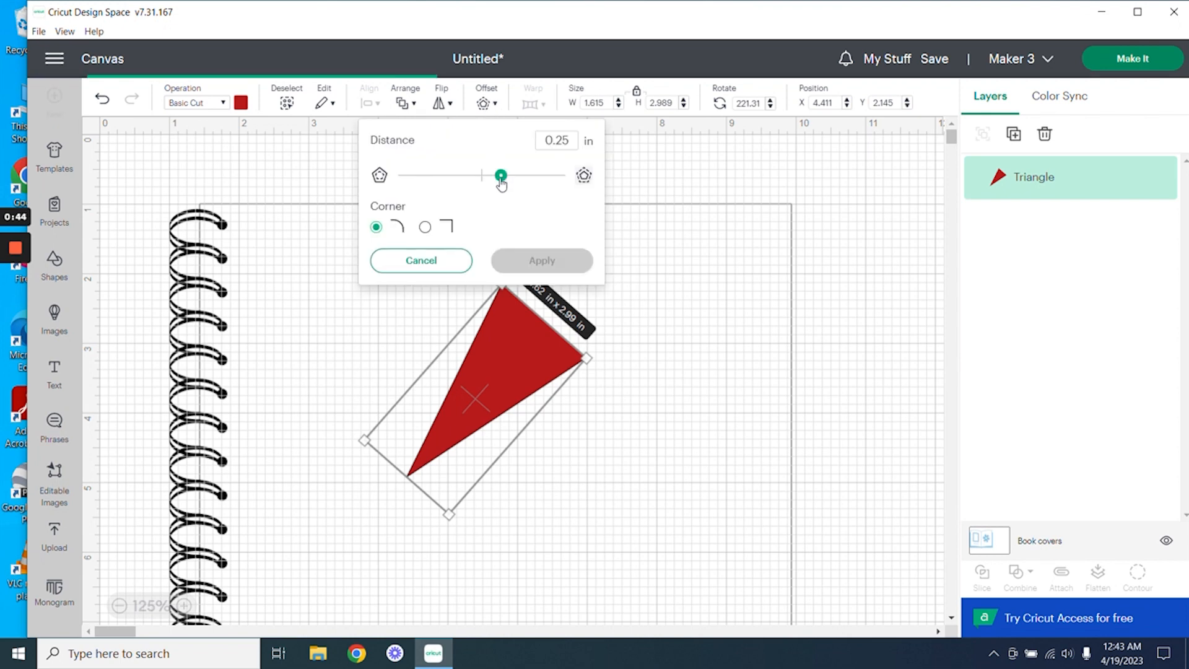
{"action": "left_click_drag", "start_coordinate": [500, 176], "coordinate": [553, 183]}
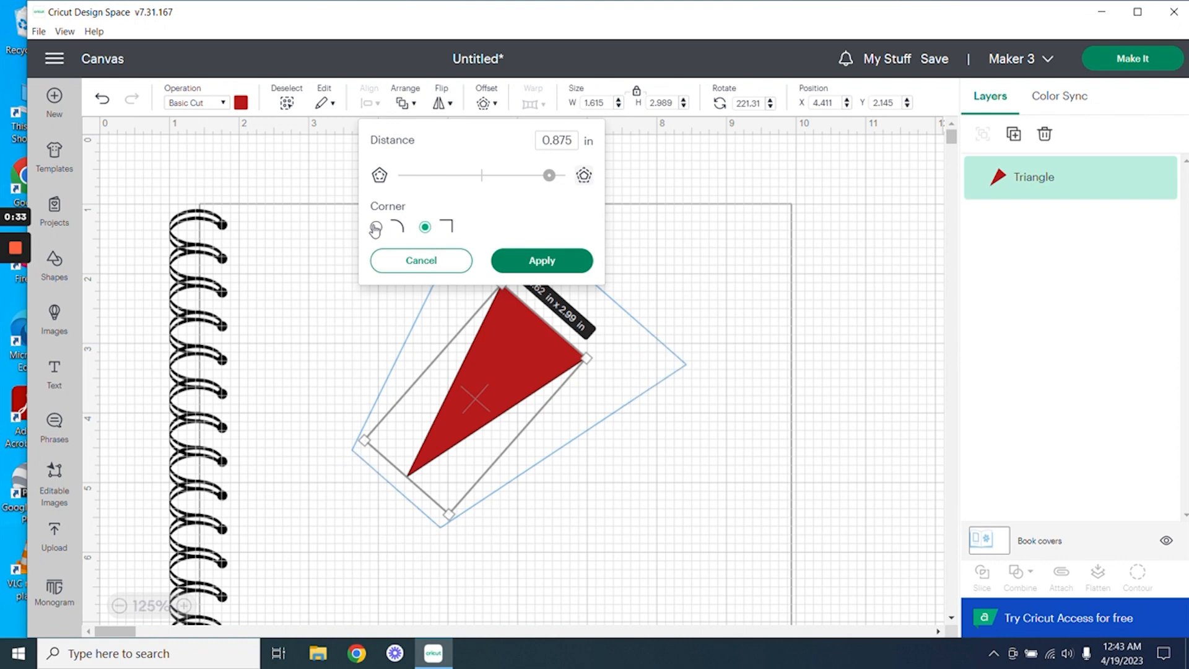
{"action": "left_click", "coordinate": [375, 228]}
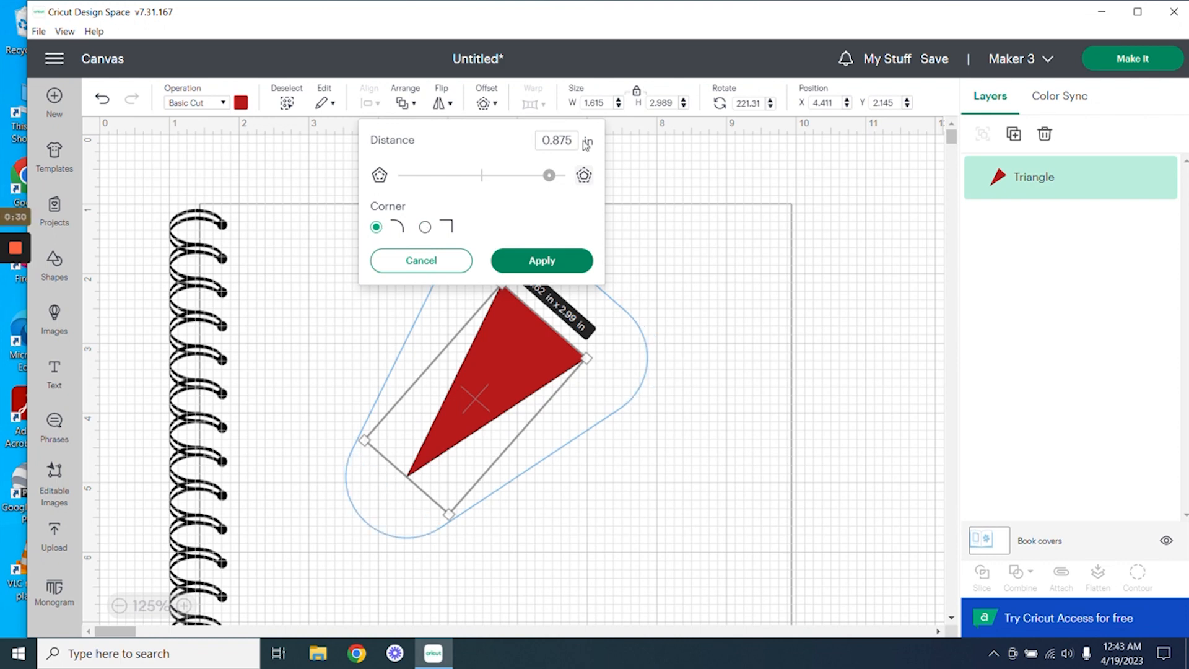
{"action": "left_click_drag", "start_coordinate": [581, 144], "coordinate": [537, 144]}
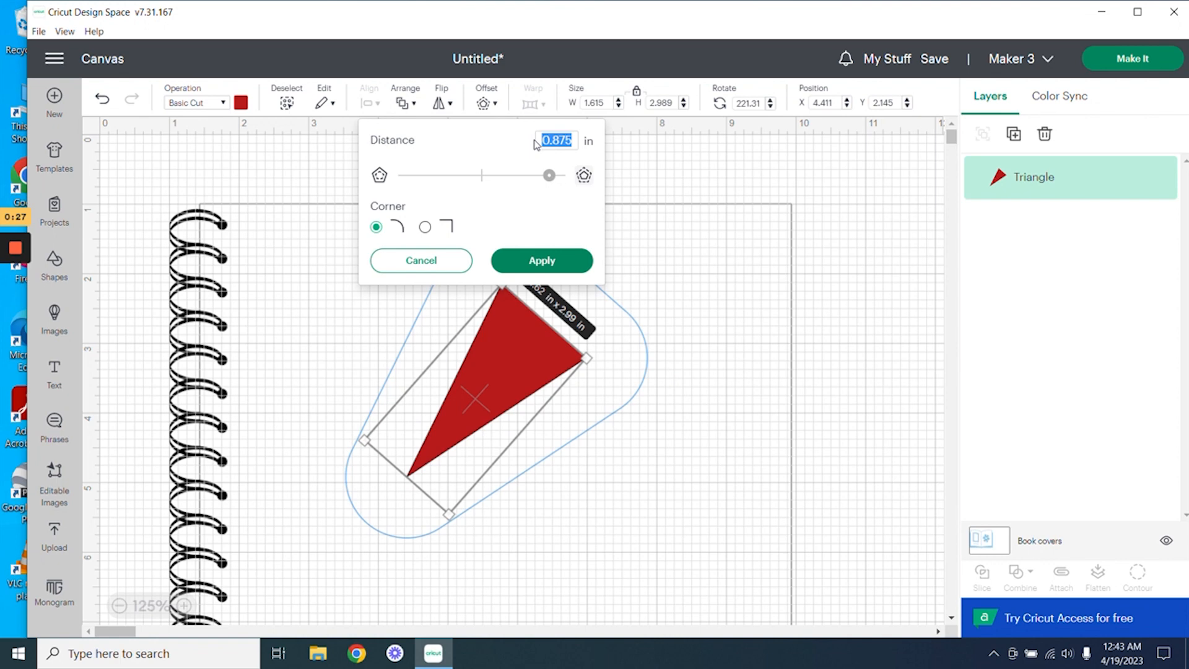
{"action": "type", "text": ".5"}
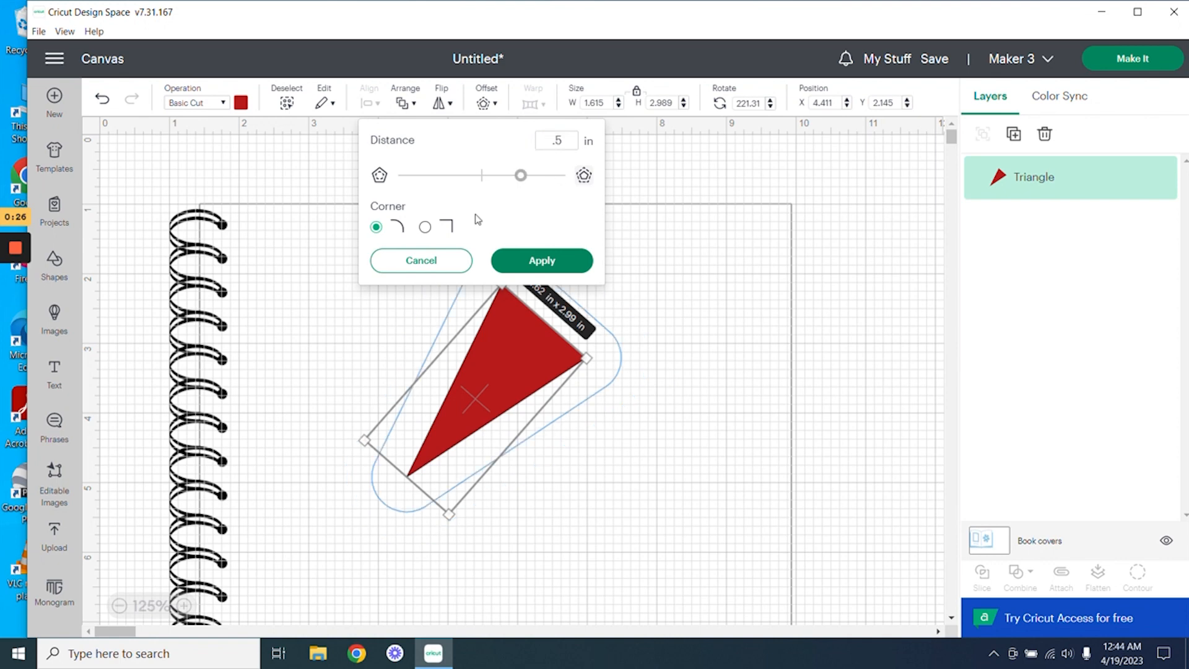
{"action": "left_click", "coordinate": [451, 262]}
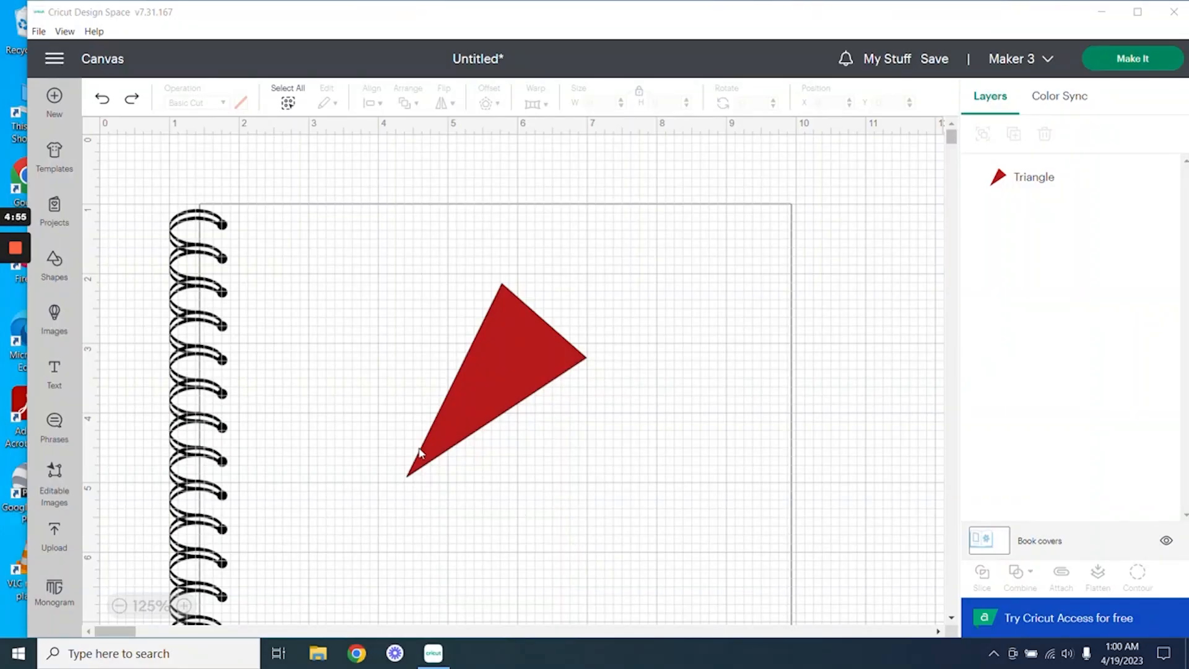
Step: Insert a square and place it in the lower left of the notebook page at about X 2.02, Y 4.35
{"action": "left_click", "coordinate": [68, 262]}
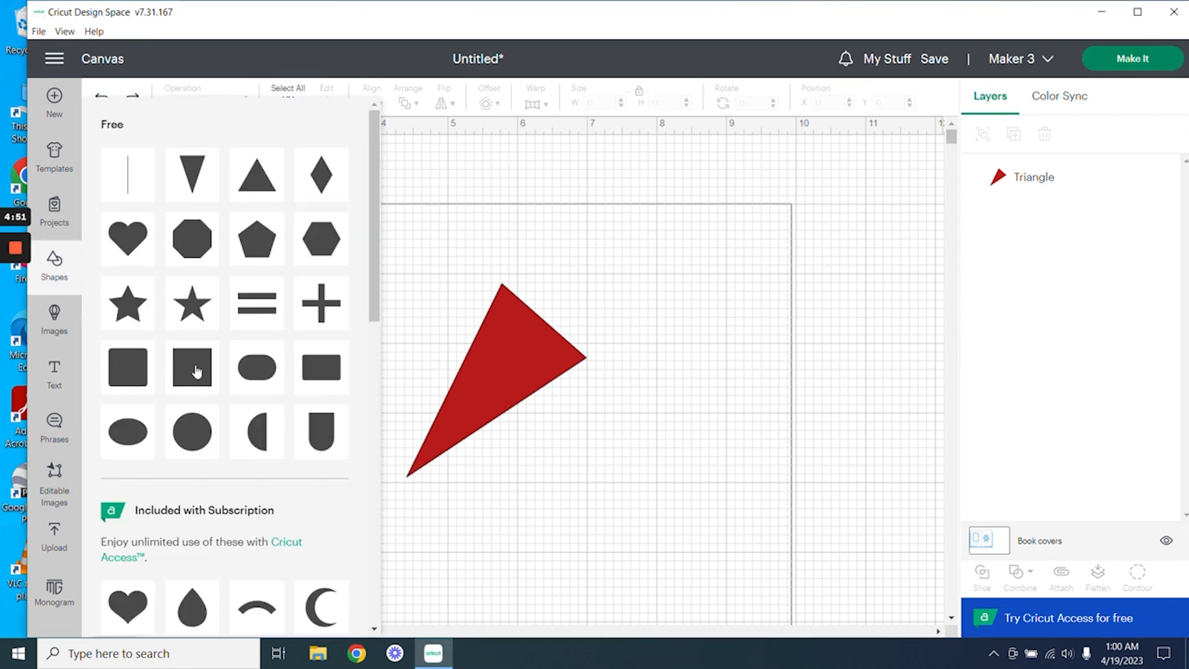
{"action": "left_click", "coordinate": [197, 370]}
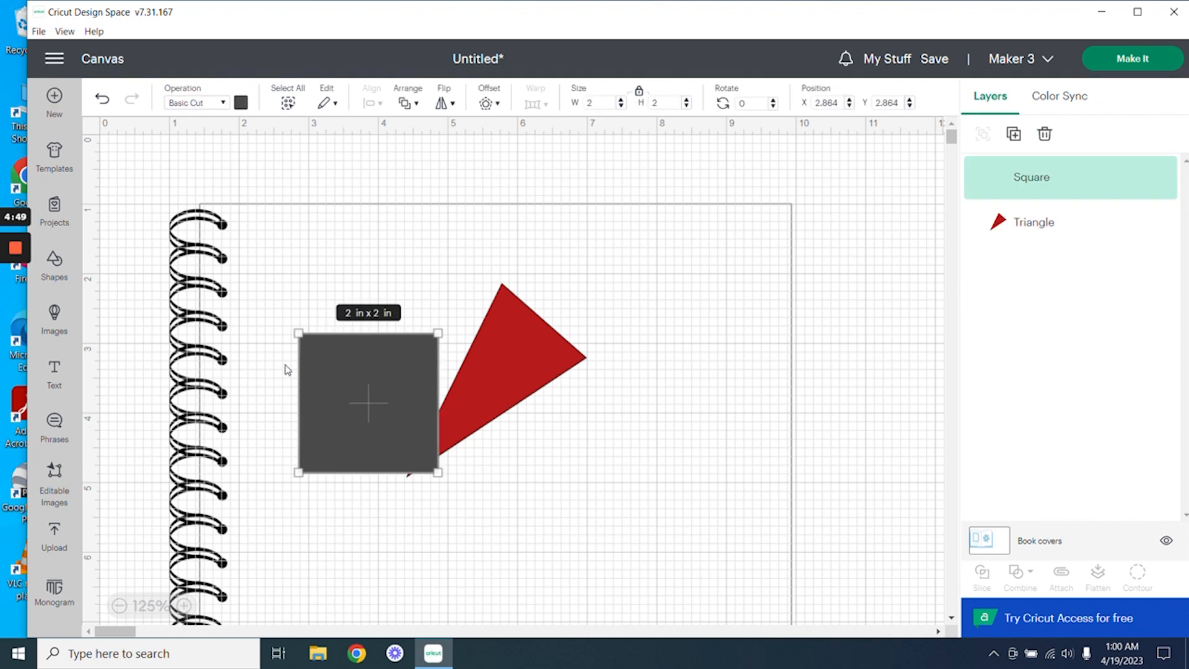
{"action": "left_click_drag", "start_coordinate": [377, 366], "coordinate": [313, 467]}
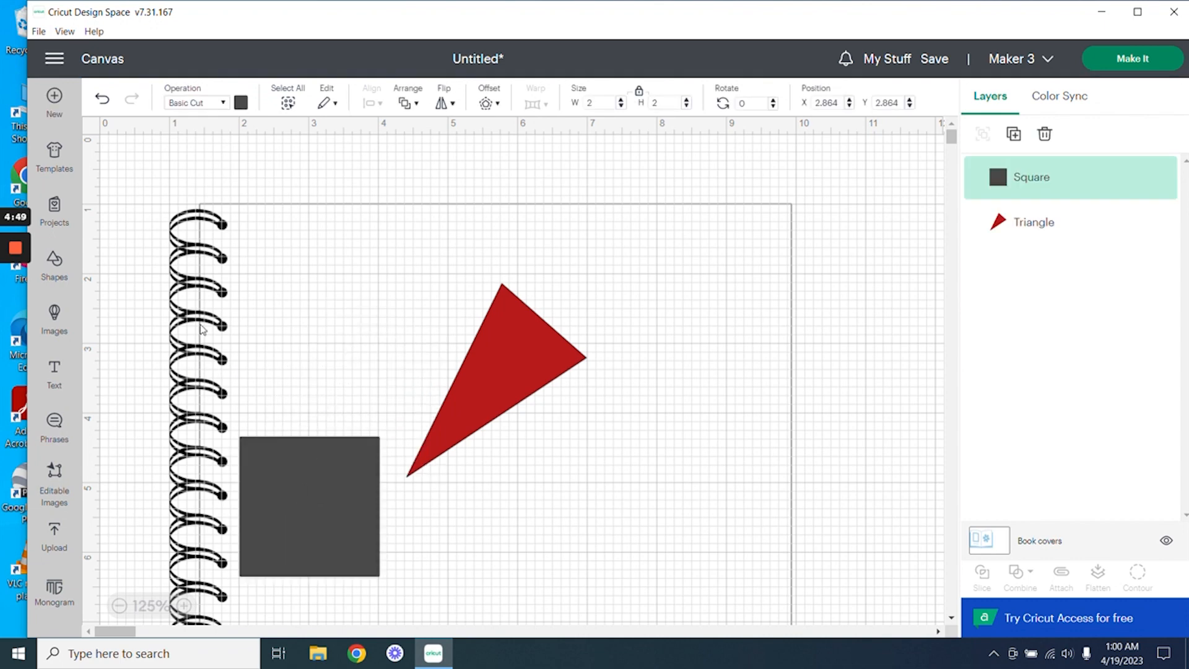
Step: Insert a circle in the upper right of the notebook page at about X 7.46, Y 1.22 and color it yellow
{"action": "left_click", "coordinate": [71, 270]}
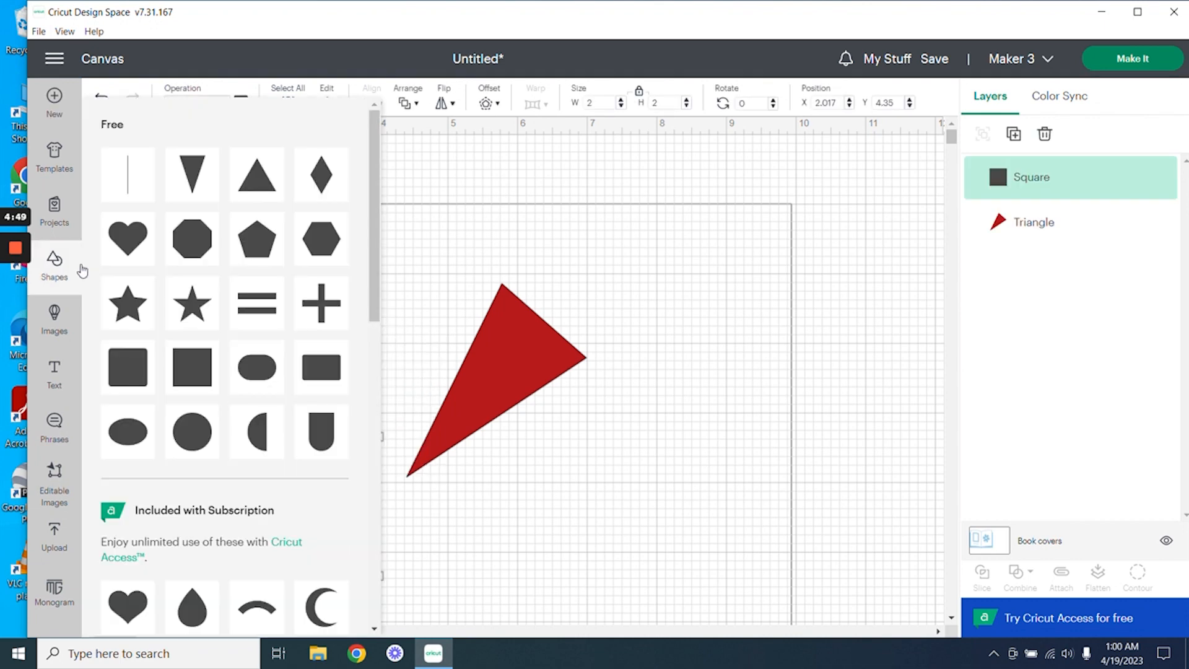
{"action": "left_click", "coordinate": [192, 441]}
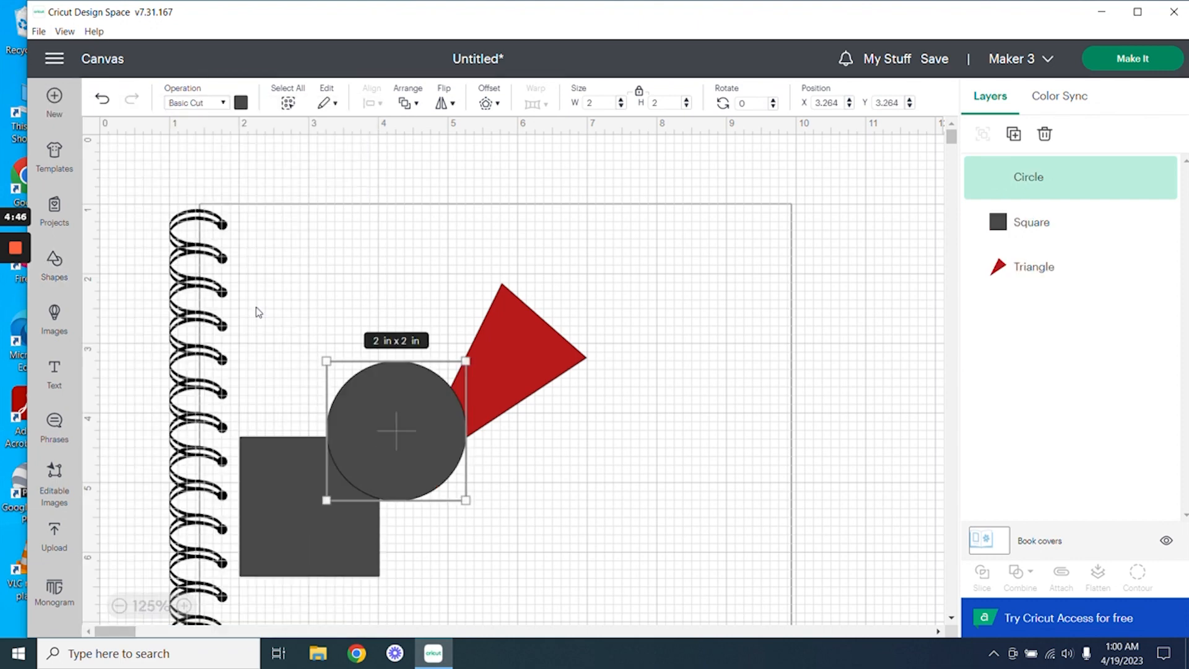
{"action": "left_click_drag", "start_coordinate": [420, 391], "coordinate": [710, 248]}
{"action": "left_click", "coordinate": [241, 102]}
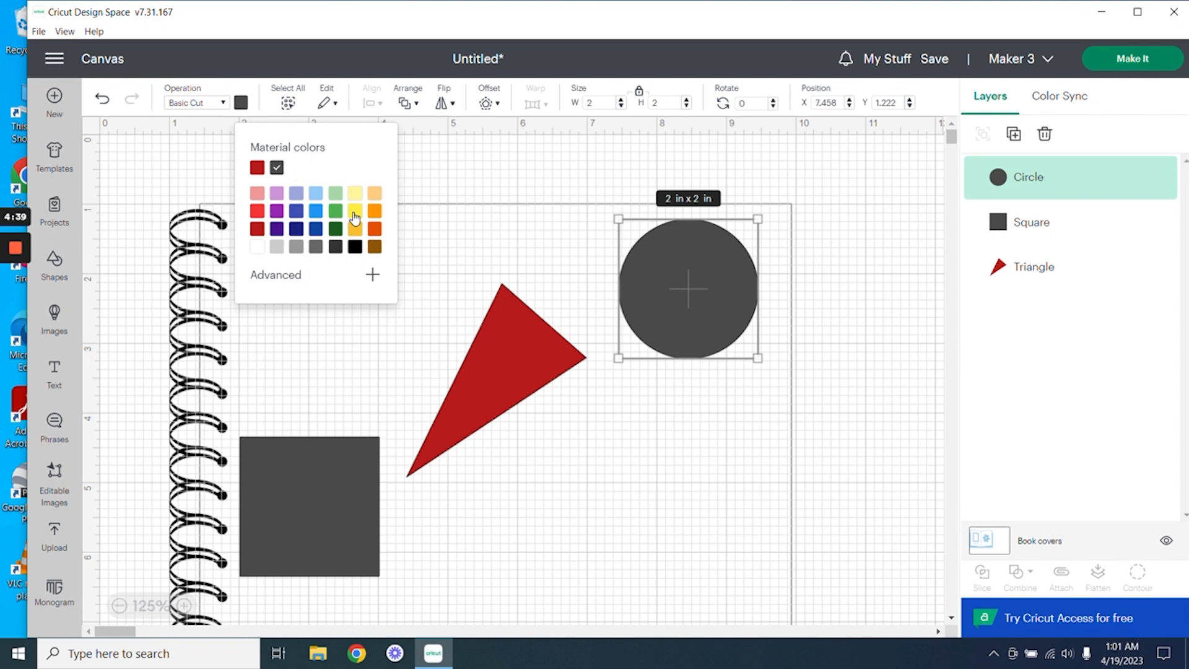
{"action": "left_click", "coordinate": [355, 216]}
{"action": "left_click", "coordinate": [470, 239]}
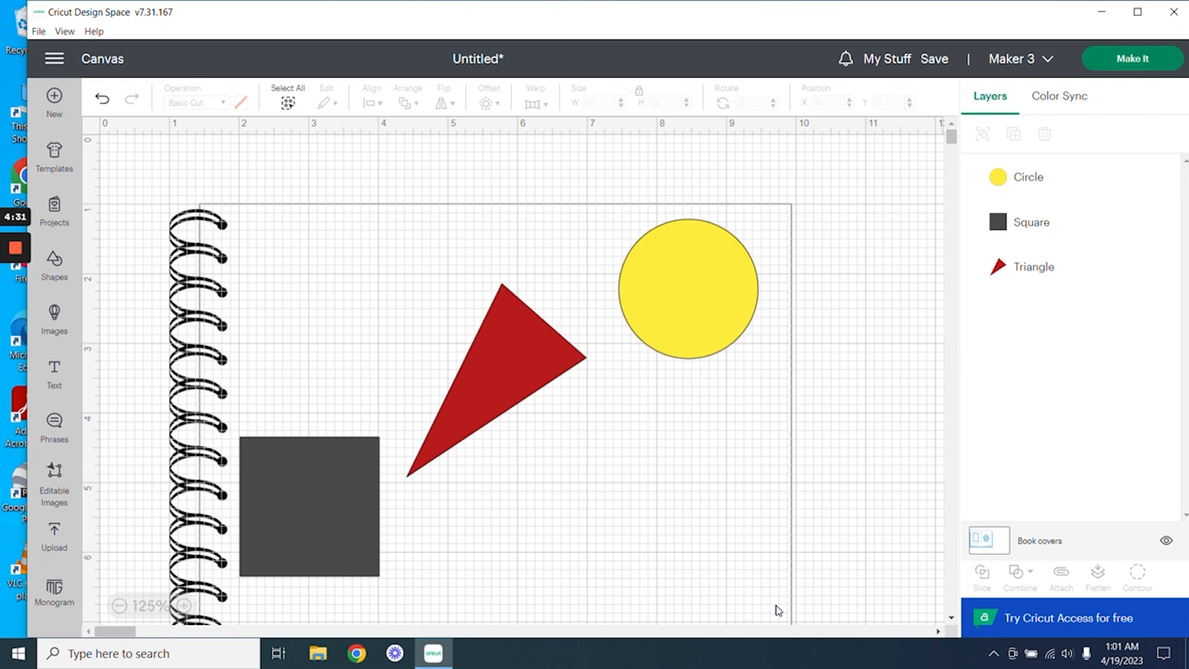
Step: Select the circle, triangle and square together and scale them down to about 5.01 × 3.45 in
{"action": "left_click_drag", "start_coordinate": [778, 609], "coordinate": [223, 208]}
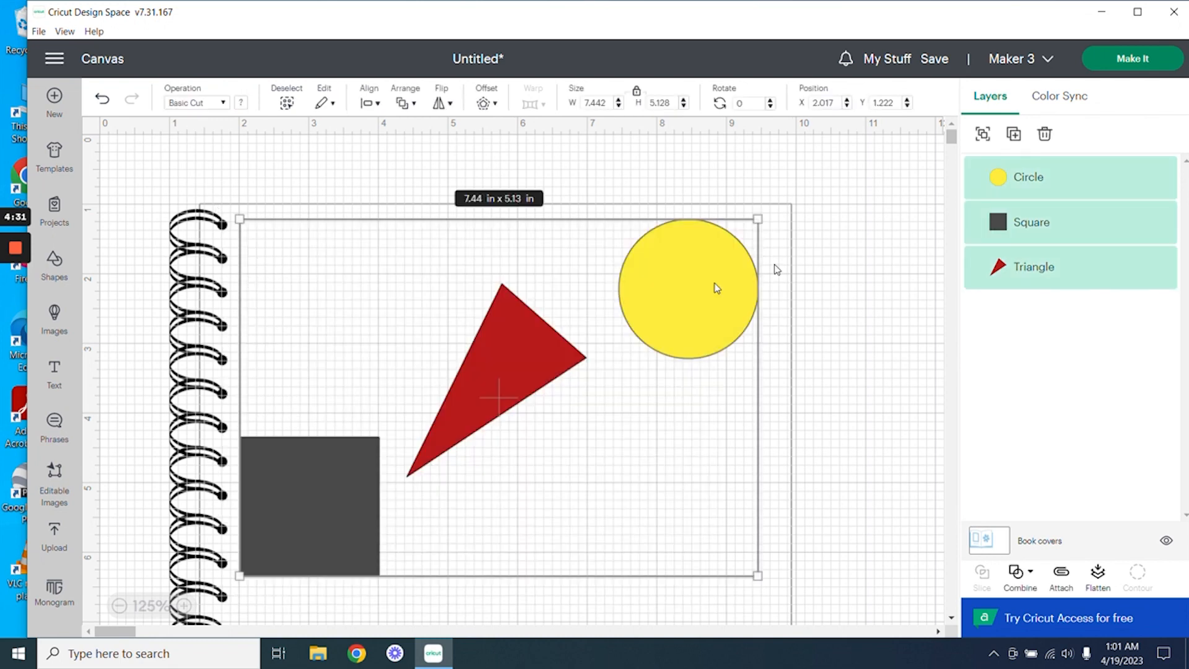
{"action": "left_click", "coordinate": [717, 289]}
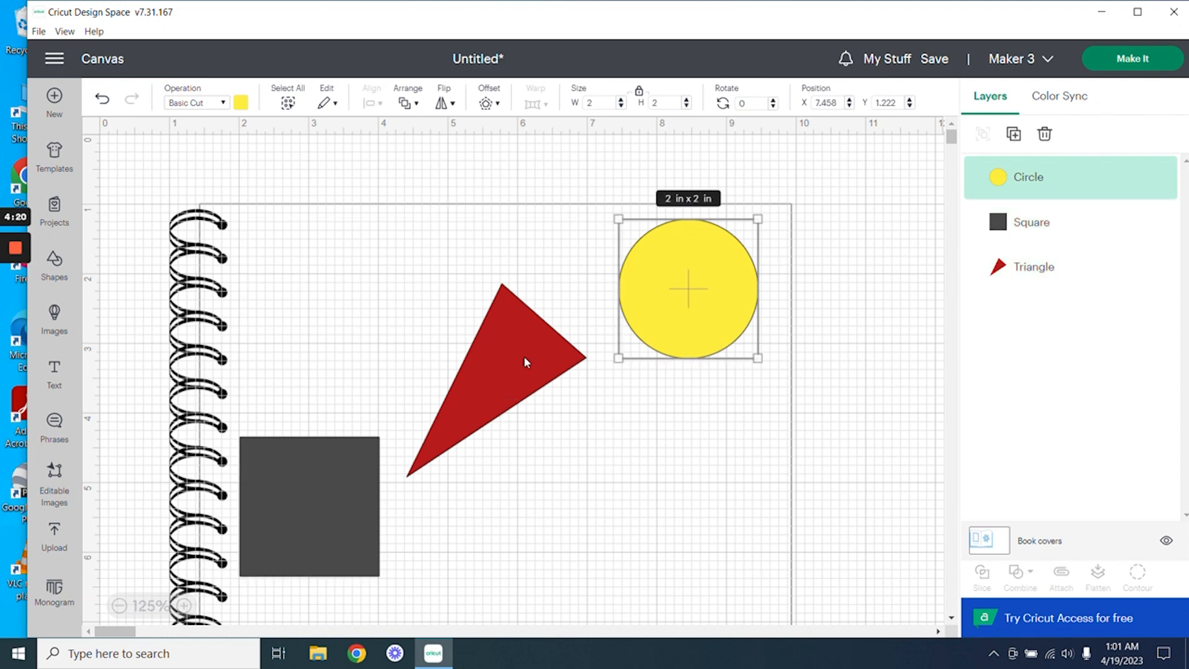
{"action": "left_click", "coordinate": [525, 357], "text": "shift"}
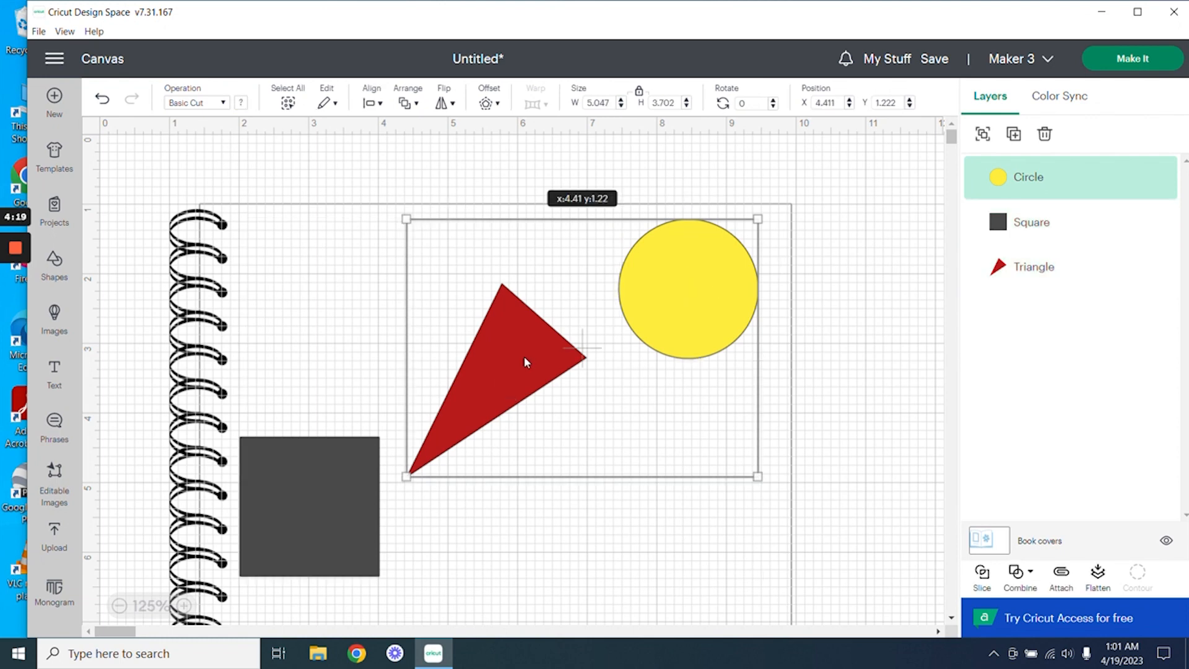
{"action": "left_click", "coordinate": [336, 468], "text": "shift"}
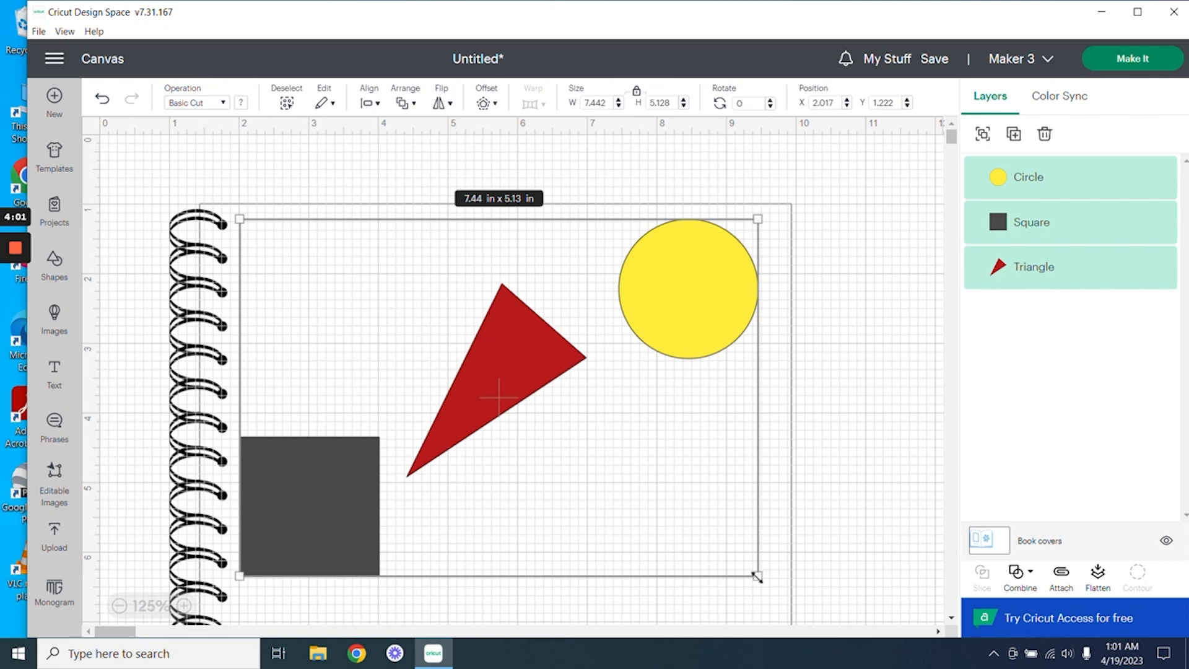
{"action": "left_click_drag", "start_coordinate": [757, 577], "coordinate": [590, 444]}
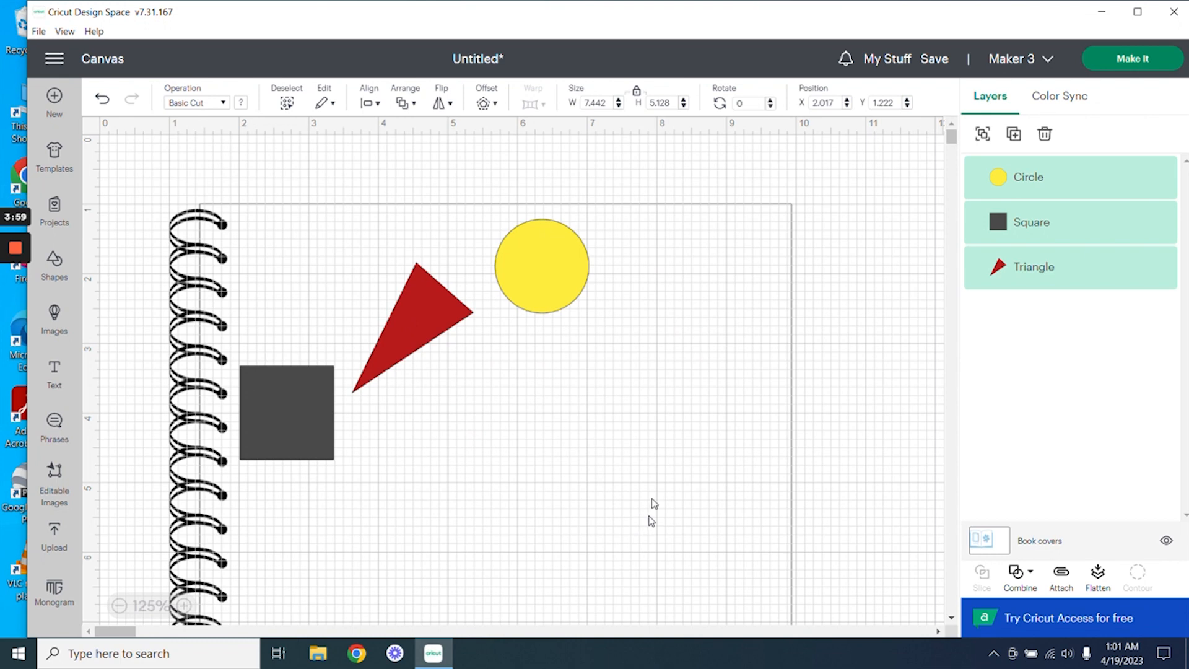
{"action": "left_click", "coordinate": [778, 609]}
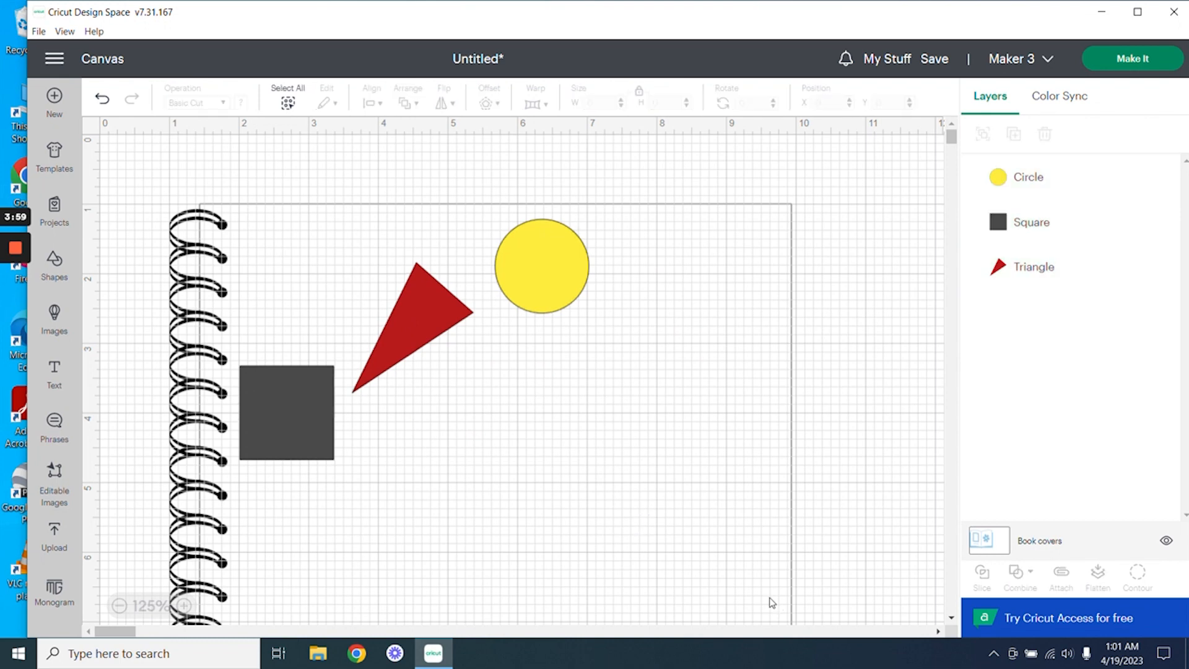
Step: Move the three shapes together to about X 3.49, Y 2.64 and rotate them counterclockwise until they line up vertically
{"action": "left_click_drag", "start_coordinate": [771, 603], "coordinate": [228, 206]}
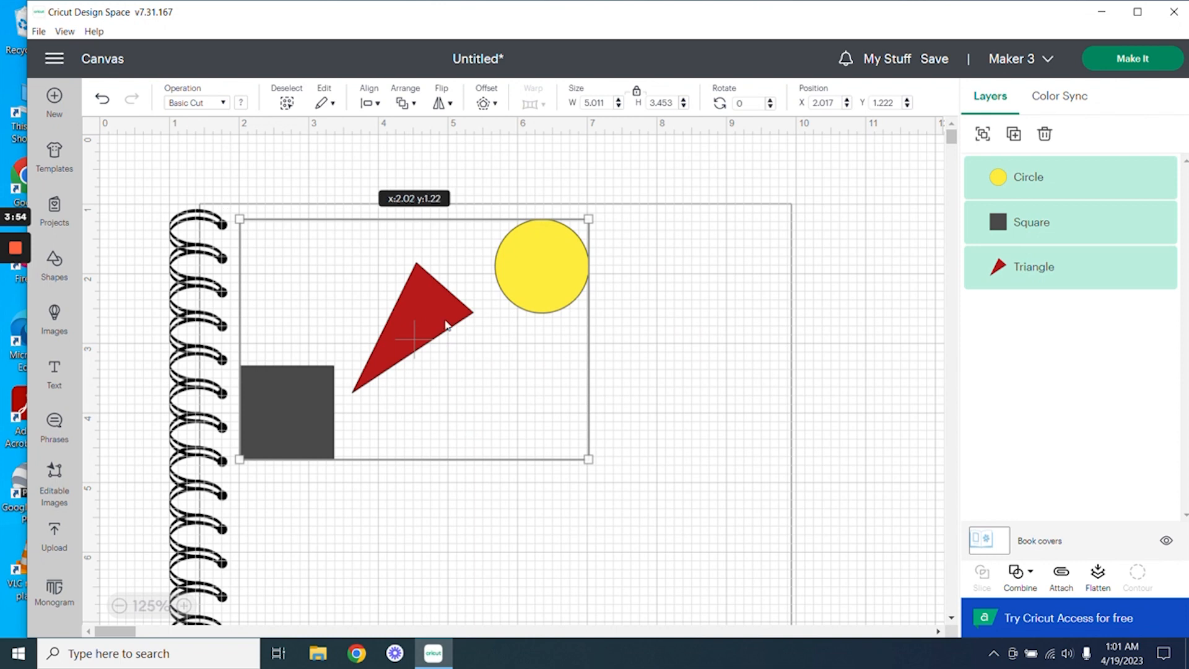
{"action": "left_click_drag", "start_coordinate": [446, 325], "coordinate": [453, 332]}
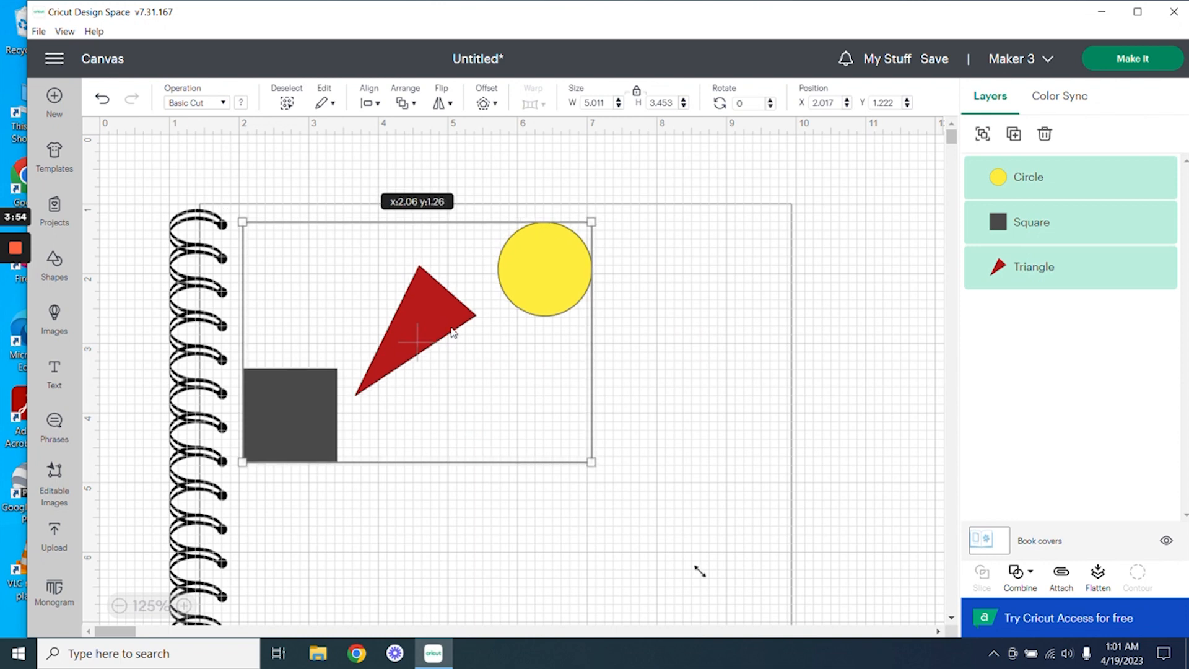
{"action": "left_click_drag", "start_coordinate": [452, 333], "coordinate": [553, 428]}
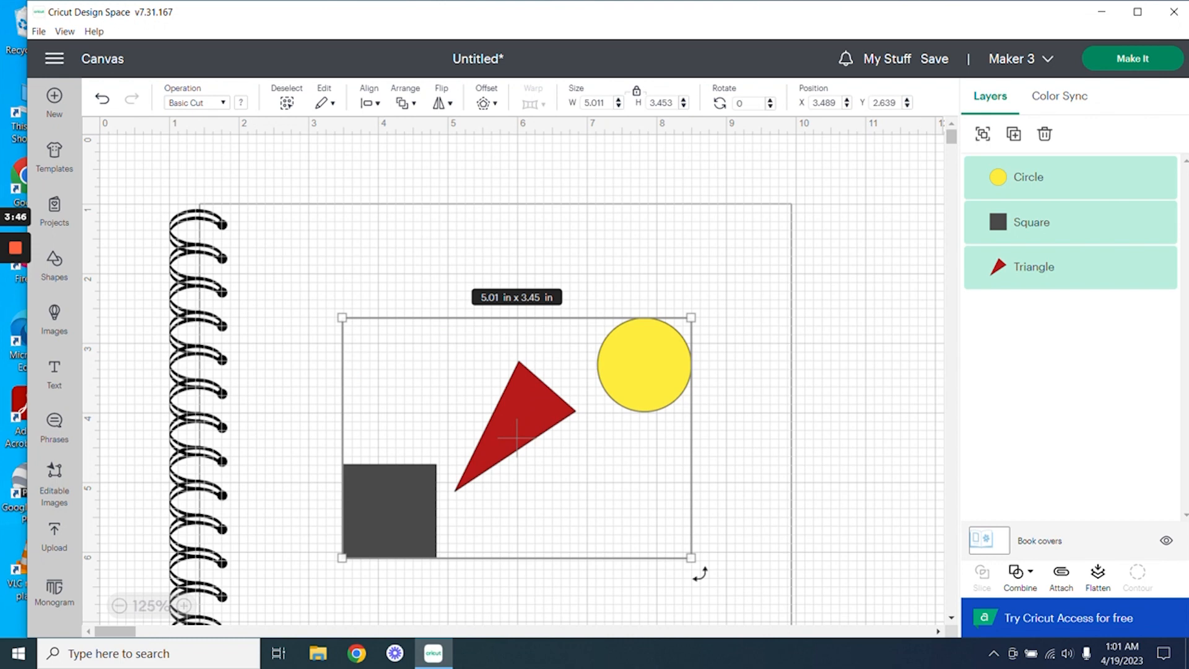
{"action": "left_click_drag", "start_coordinate": [700, 574], "coordinate": [753, 362]}
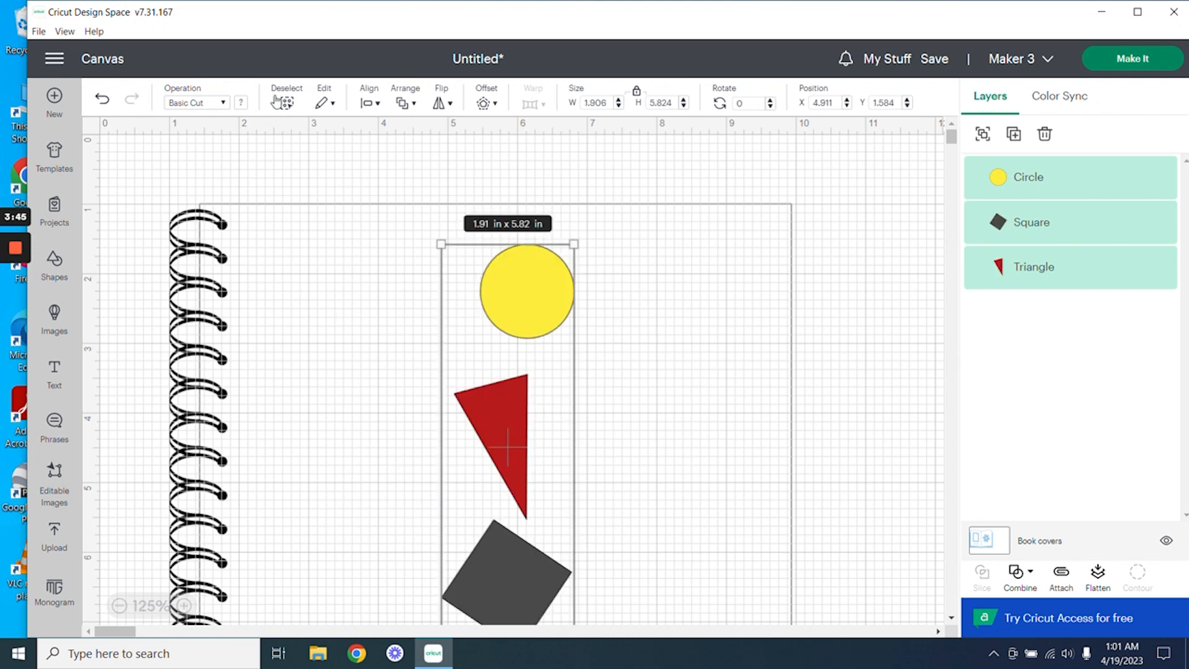
{"action": "left_click", "coordinate": [276, 101]}
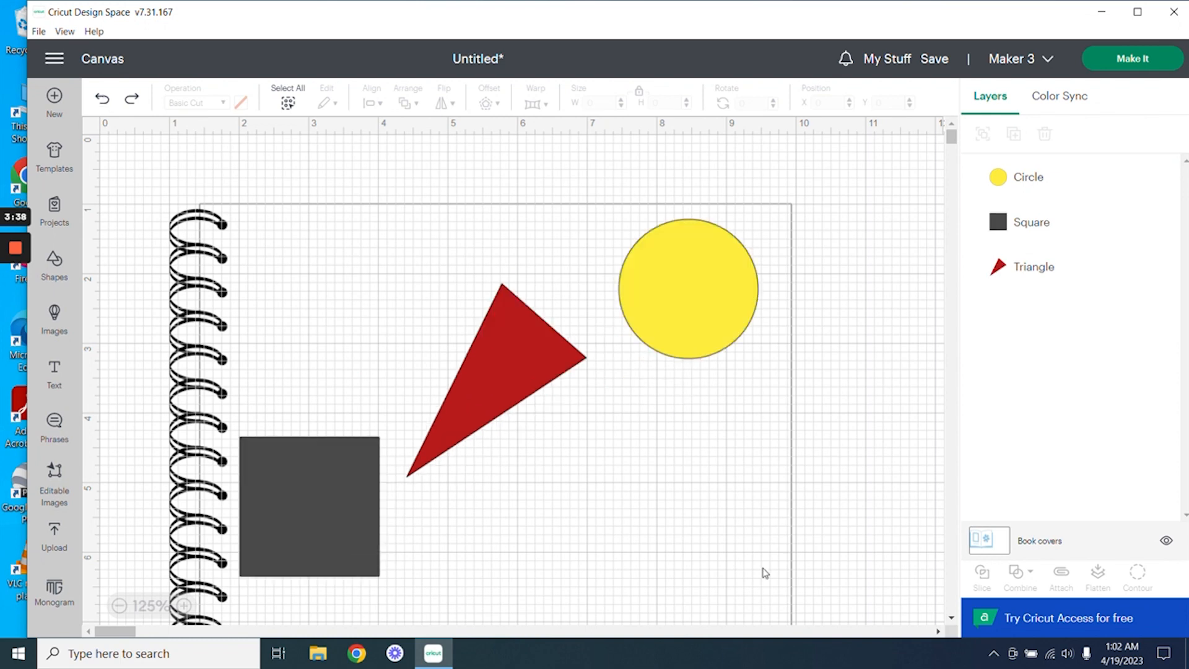
Step: Select all three shapes, remove the circle and triangle from the selection, and add both back
{"action": "left_click_drag", "start_coordinate": [779, 596], "coordinate": [224, 205]}
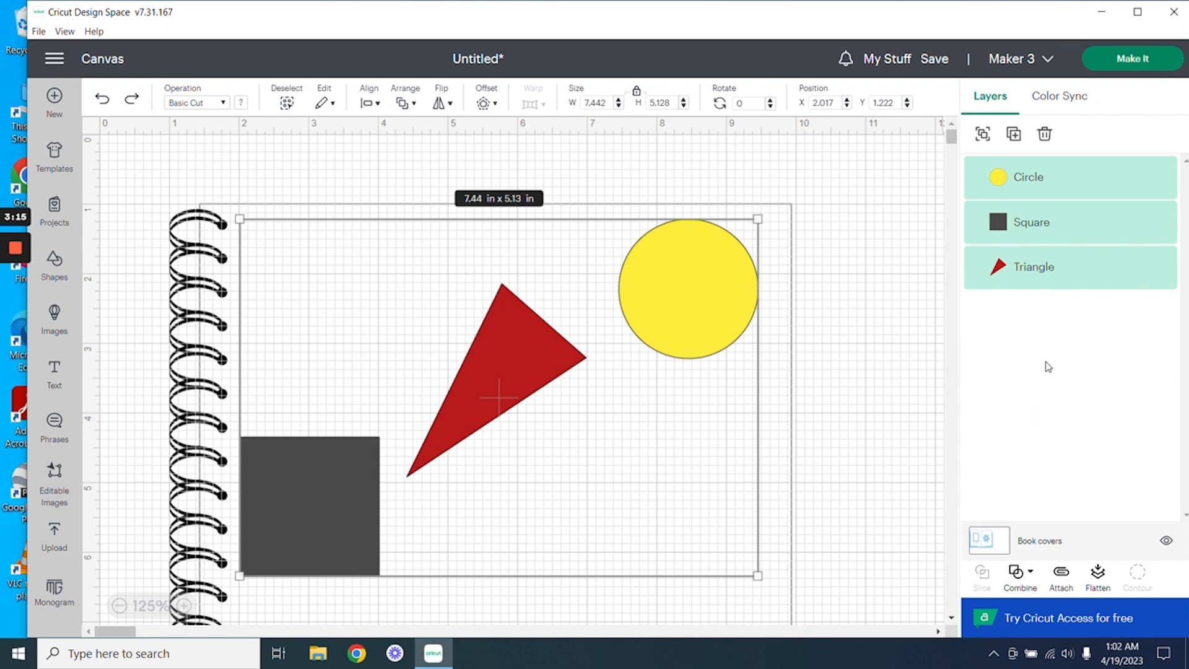
{"action": "left_click", "coordinate": [1053, 176], "text": "shift"}
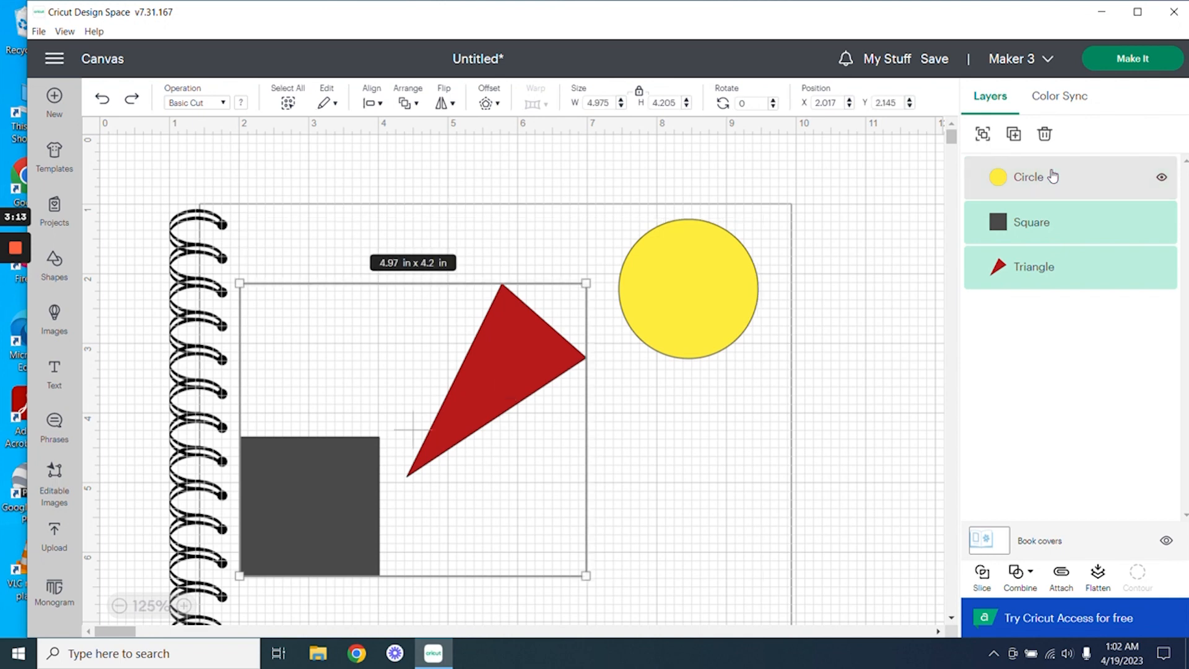
{"action": "left_click", "coordinate": [1082, 268], "text": "shift"}
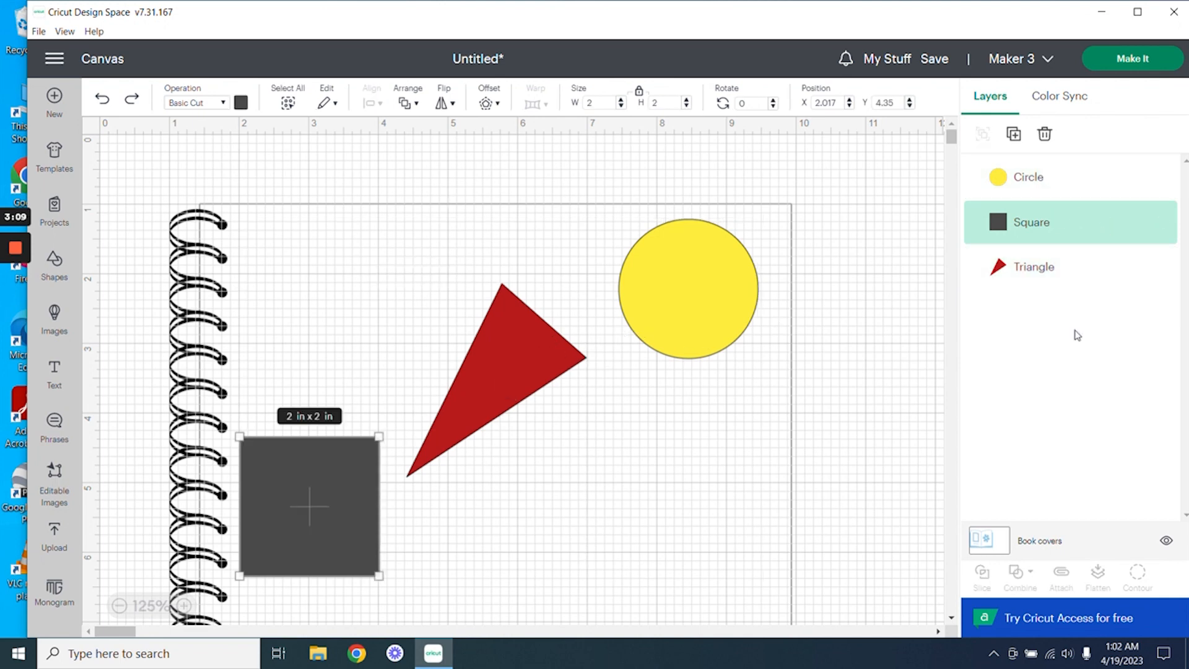
{"action": "left_click", "coordinate": [1049, 277], "text": "shift"}
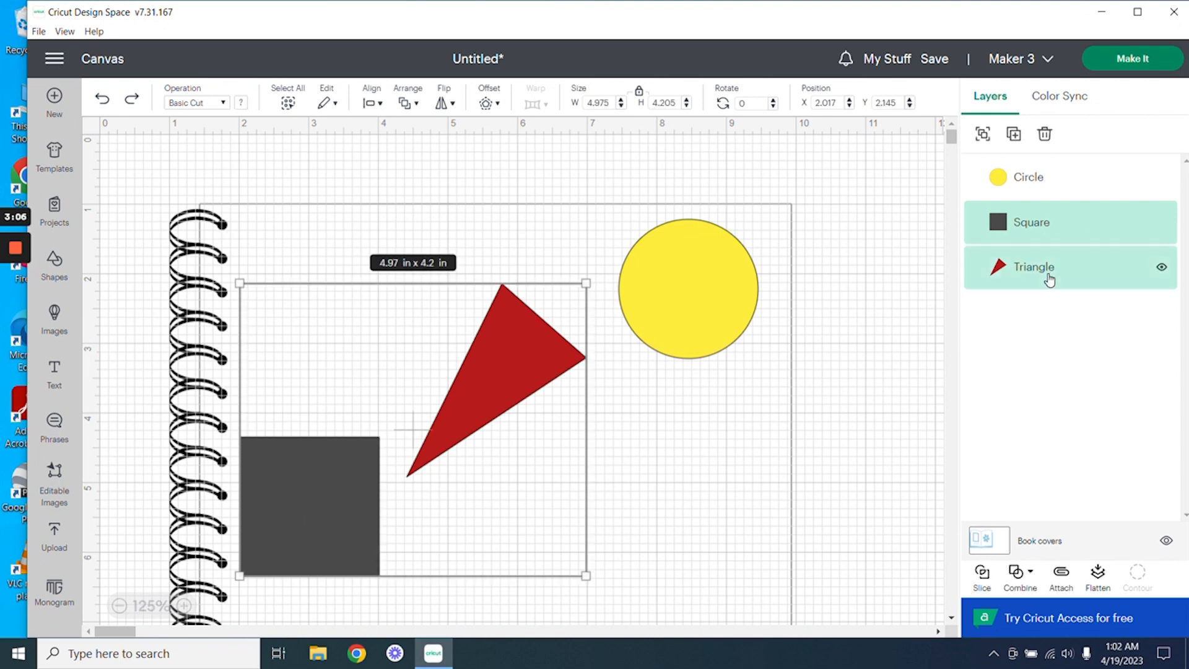
{"action": "left_click", "coordinate": [1029, 180], "text": "shift"}
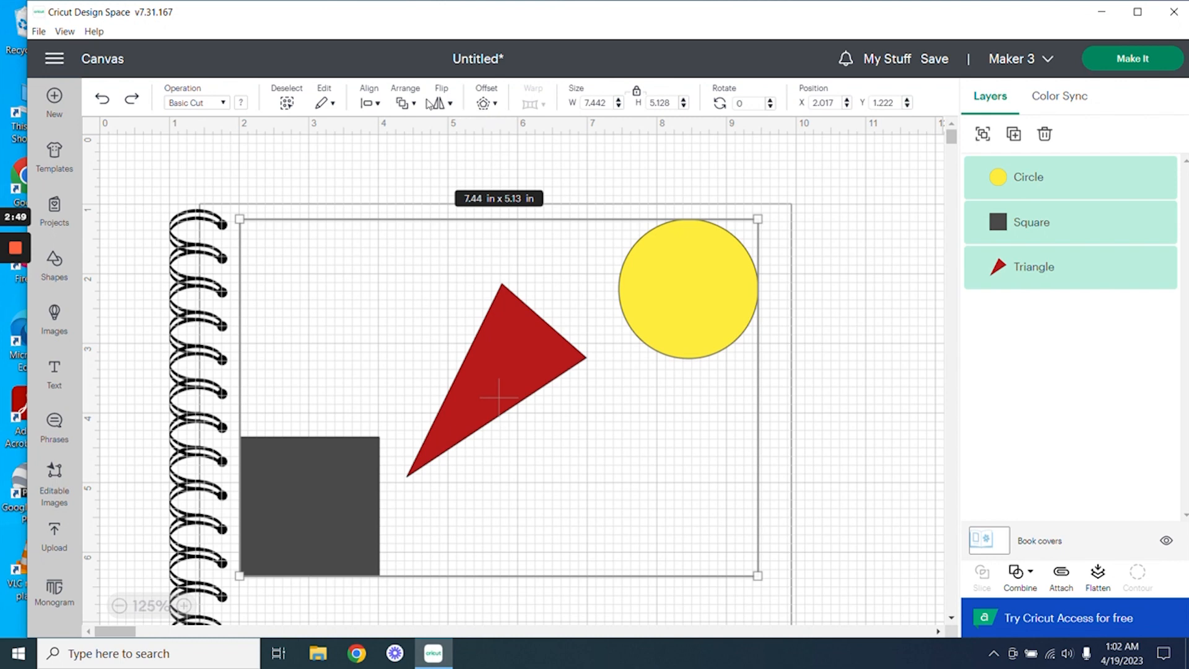
Step: Align the circle, square and triangle to their left edges and undo the alignment
{"action": "left_click", "coordinate": [372, 103]}
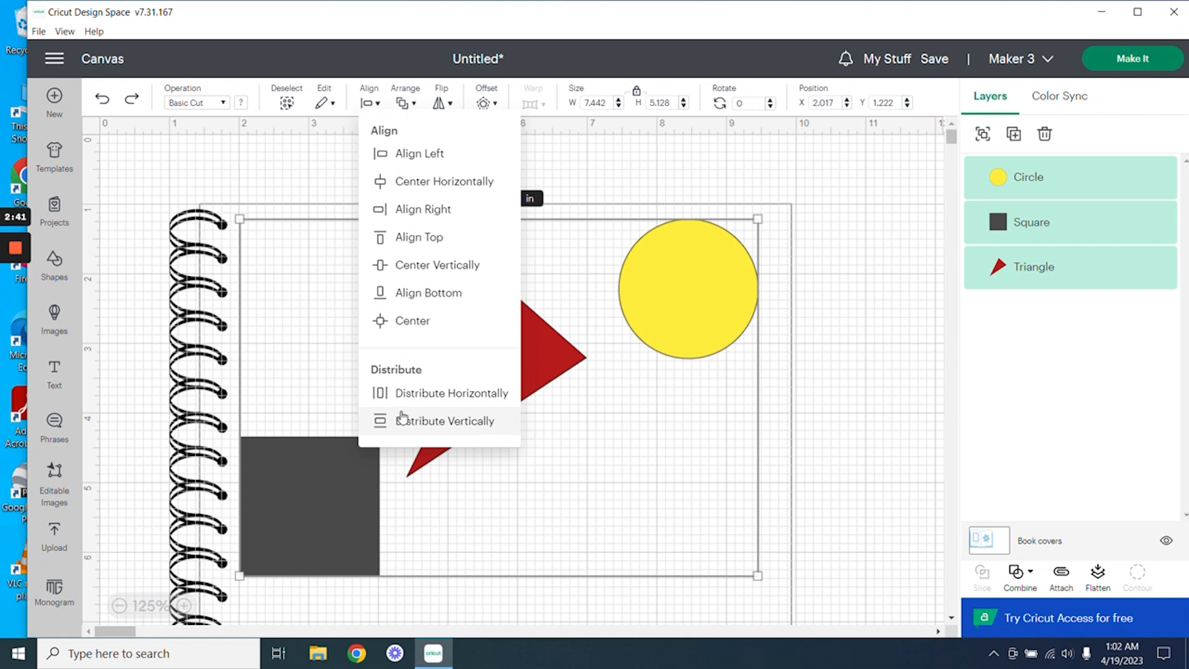
{"action": "left_click", "coordinate": [455, 158]}
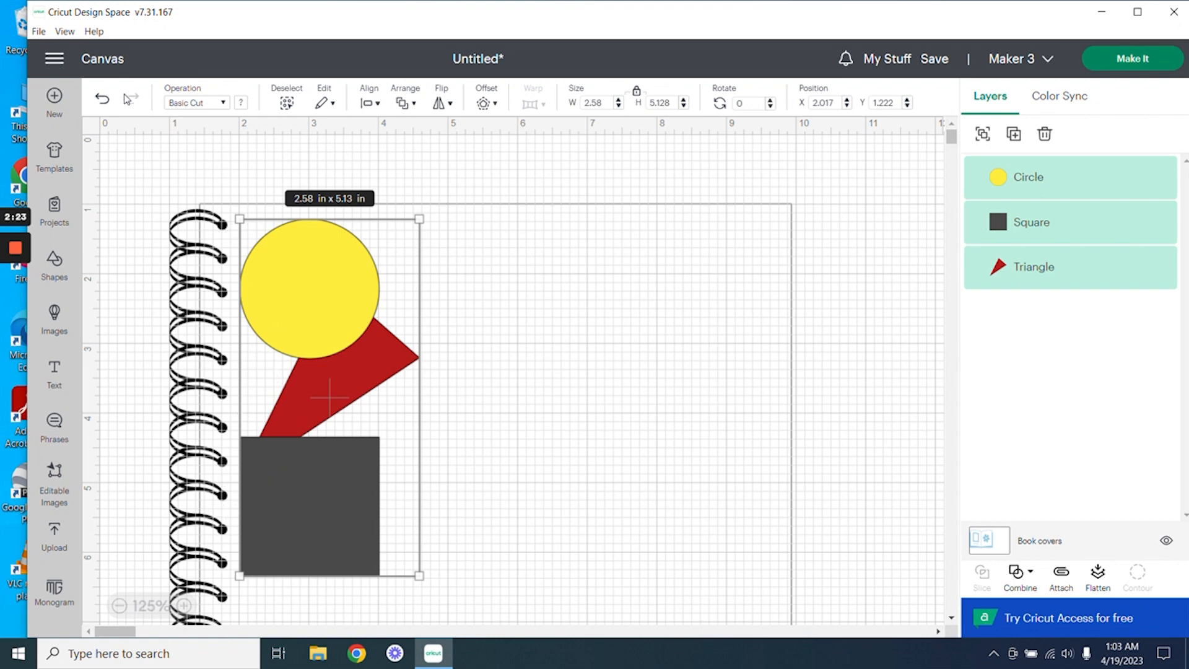
{"action": "left_click", "coordinate": [104, 100]}
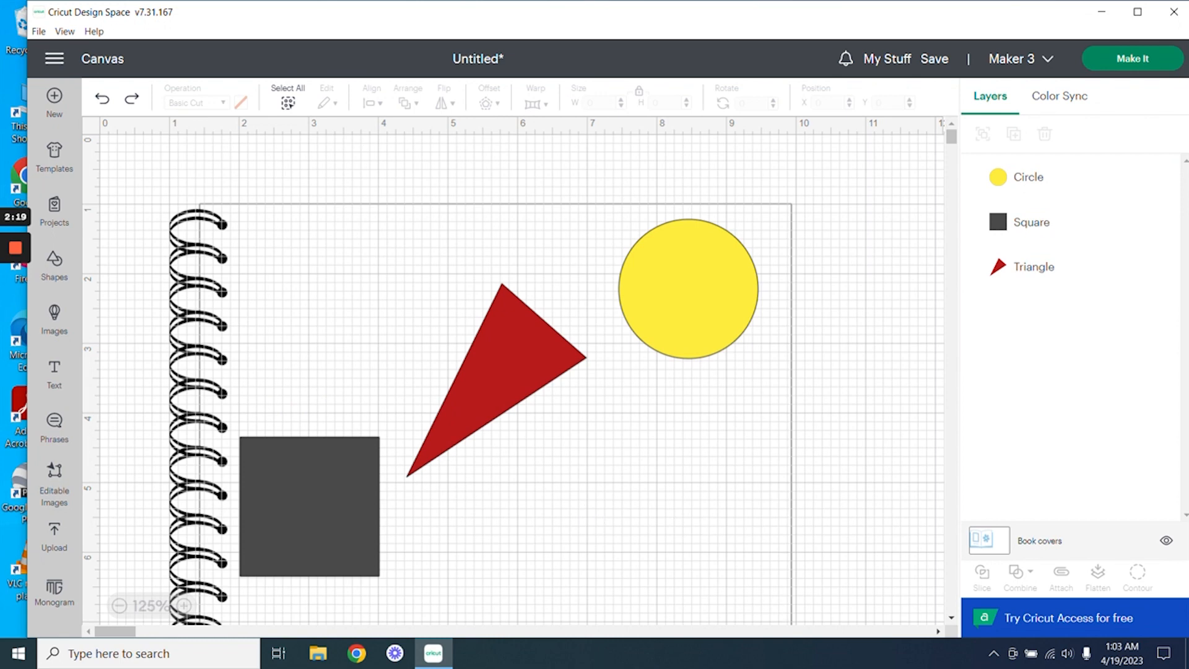
Step: Select the circle, square and triangle together and center them horizontally on each other
{"action": "left_click_drag", "start_coordinate": [778, 608], "coordinate": [225, 206]}
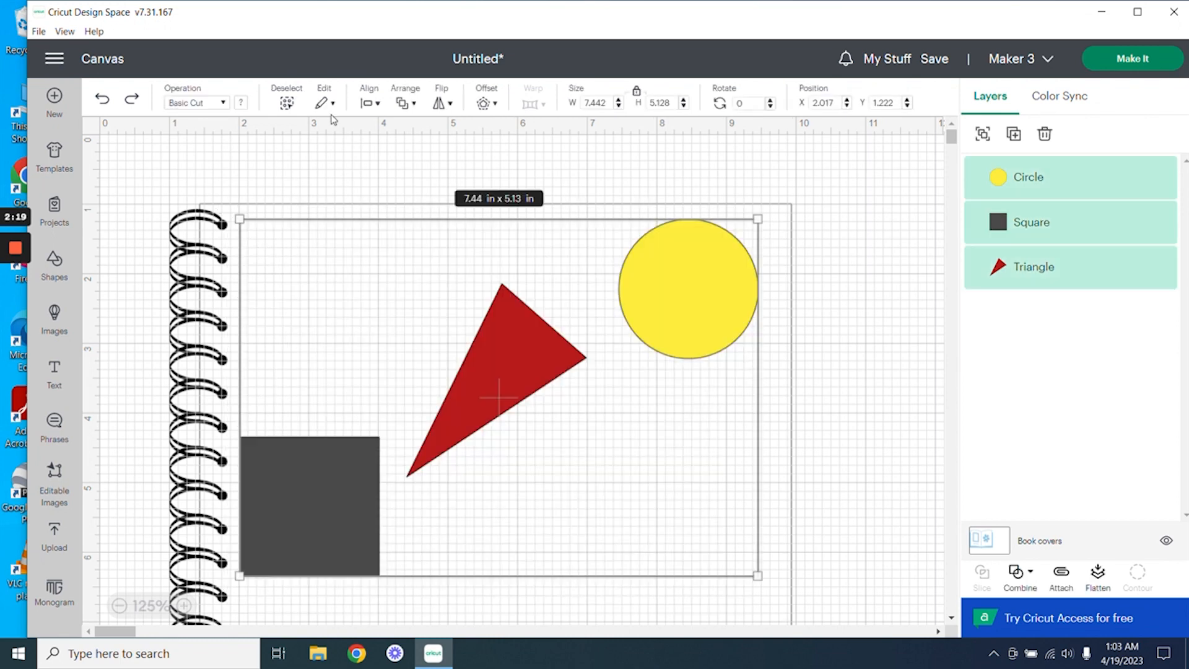
{"action": "left_click", "coordinate": [380, 103]}
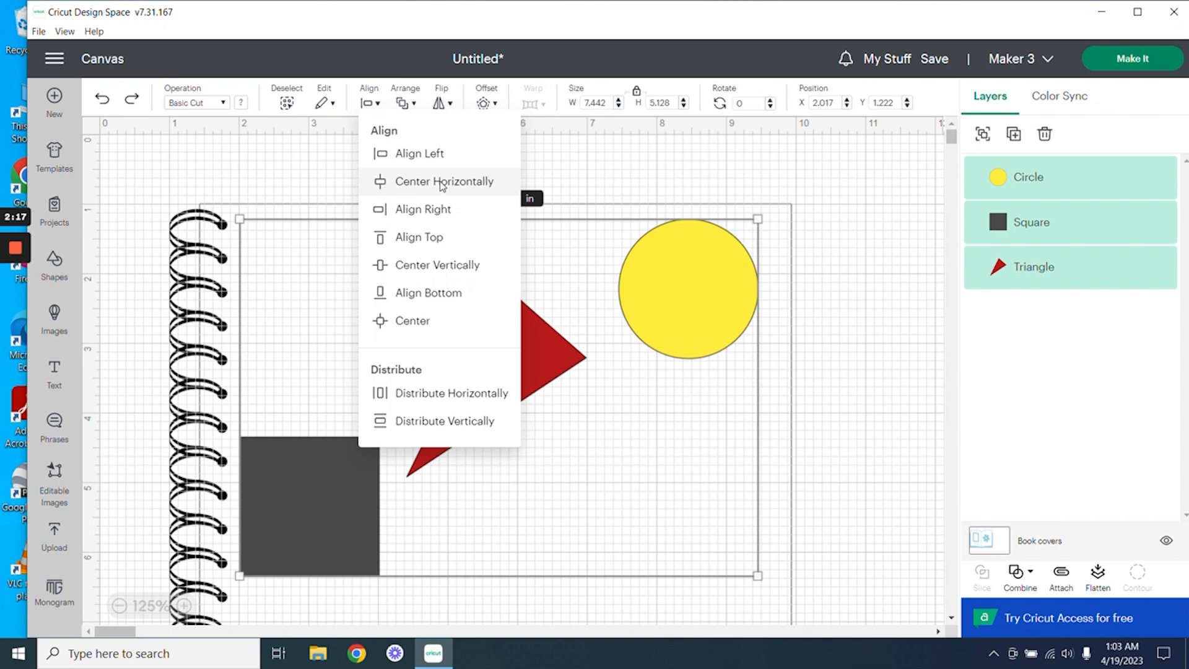
{"action": "left_click", "coordinate": [443, 183]}
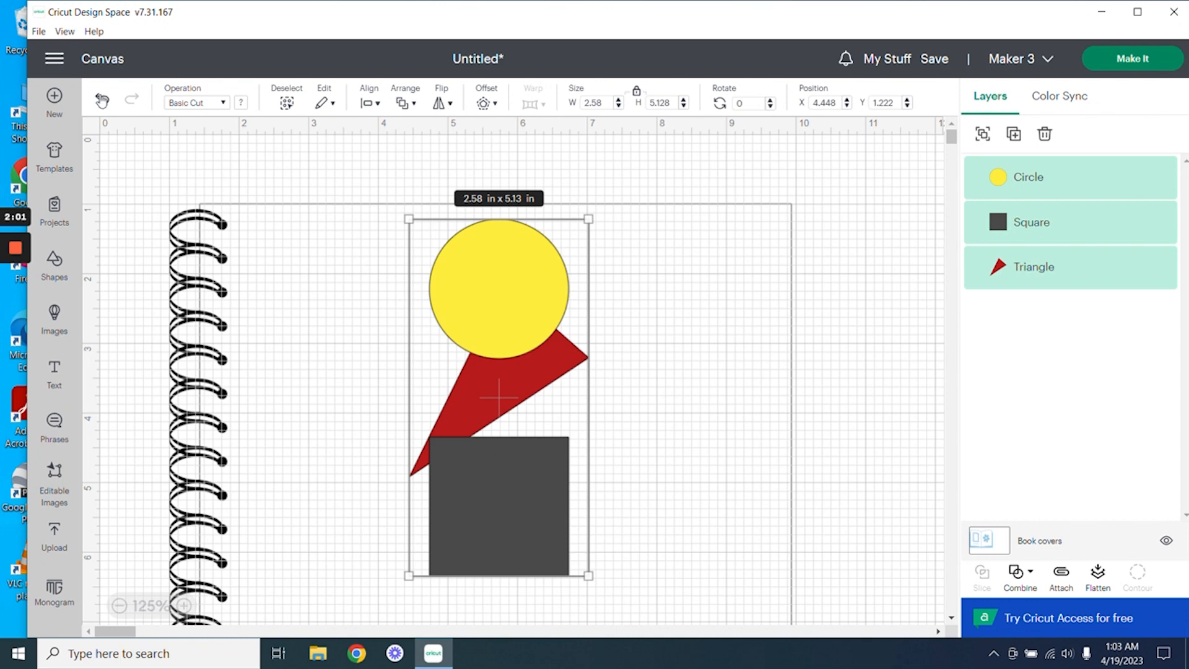
Step: Undo the horizontal centering and overlap the triangle with the square at about X 3.53, Y 3.41 and the circle at about X 4.76, Y 3.04
{"action": "left_click", "coordinate": [103, 99]}
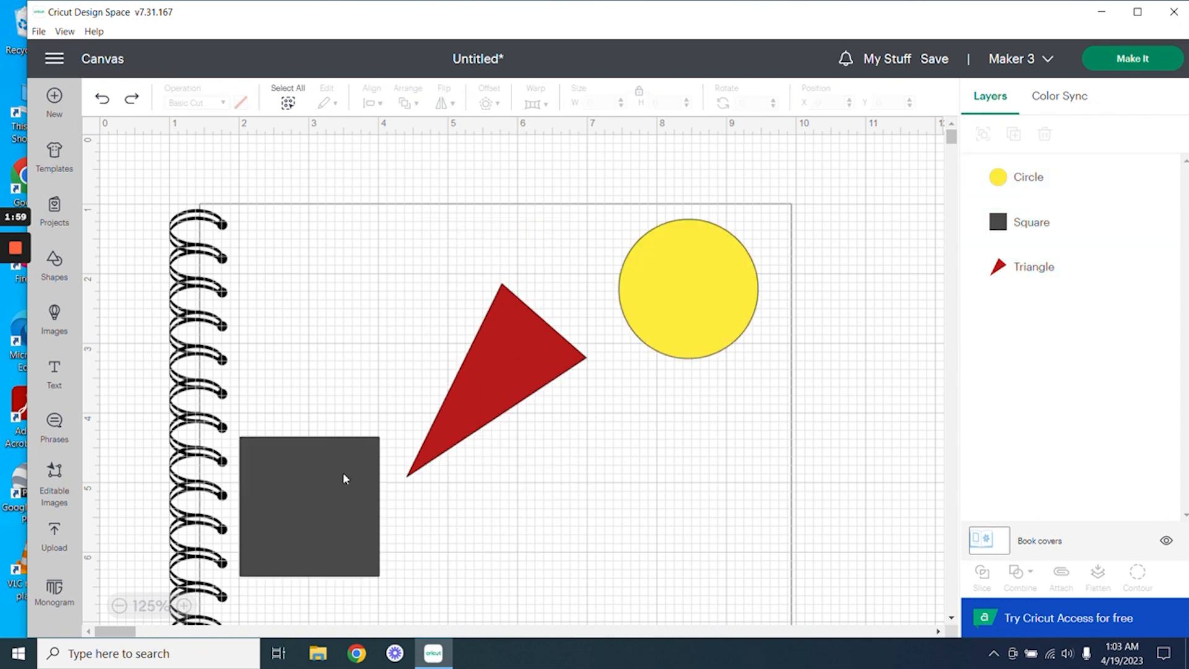
{"action": "left_click_drag", "start_coordinate": [345, 472], "coordinate": [448, 406]}
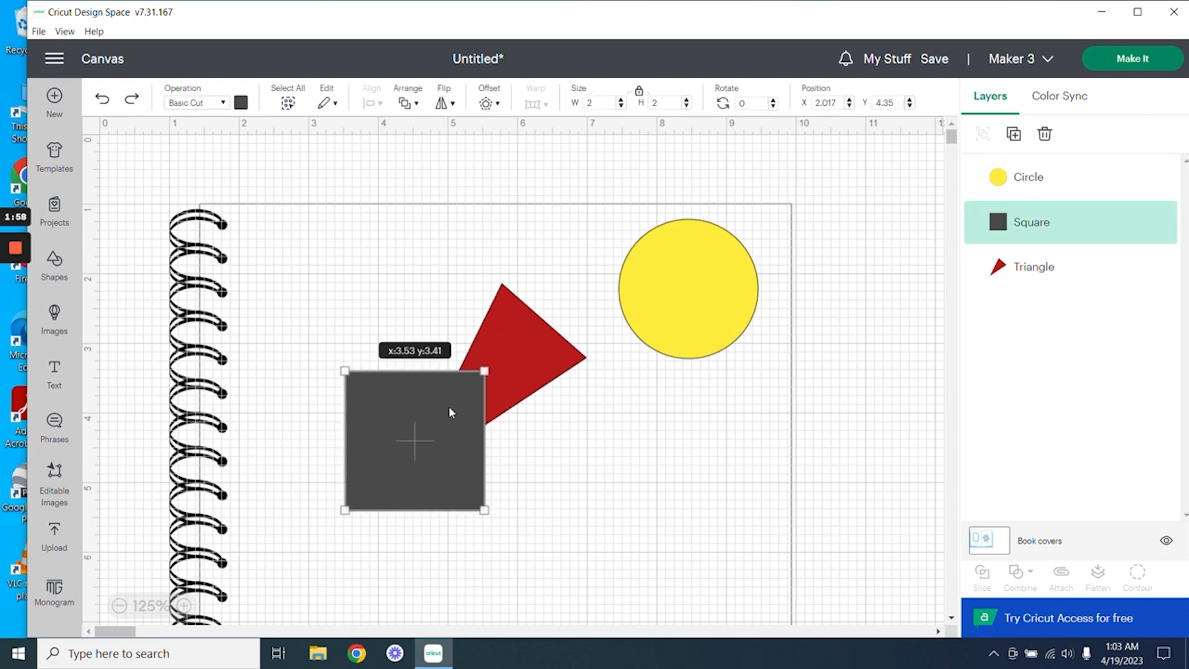
{"action": "left_click_drag", "start_coordinate": [708, 306], "coordinate": [537, 419]}
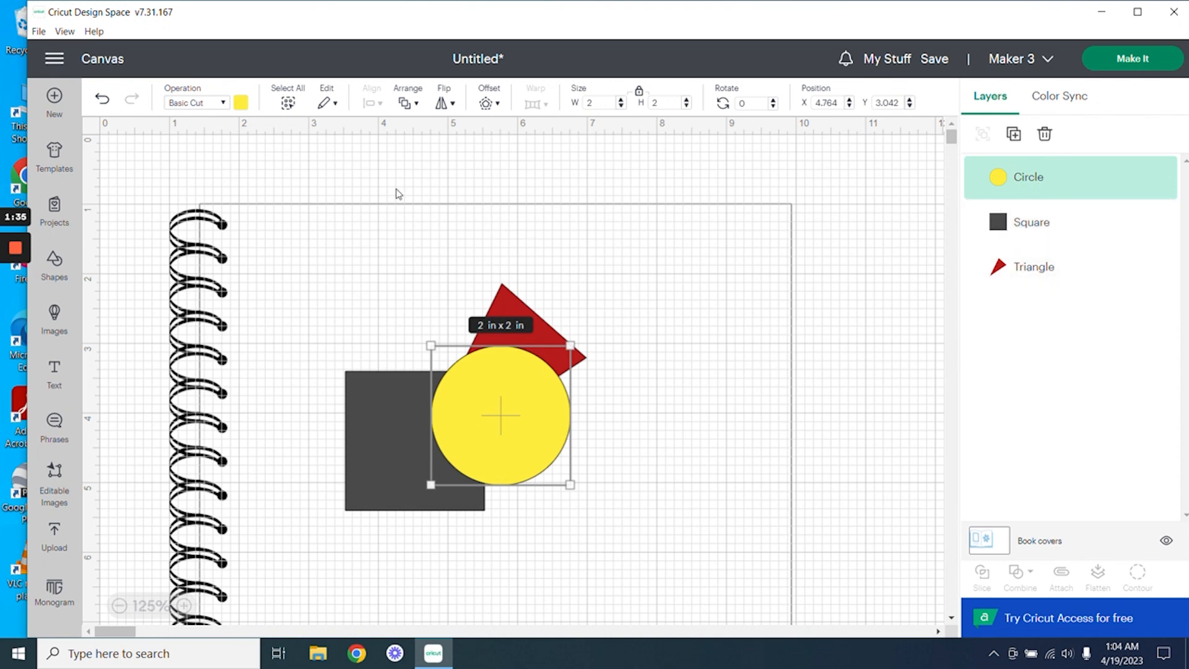
Step: Send the circle backward twice, behind the square and the triangle, and bring it back to the front
{"action": "left_click", "coordinate": [414, 104]}
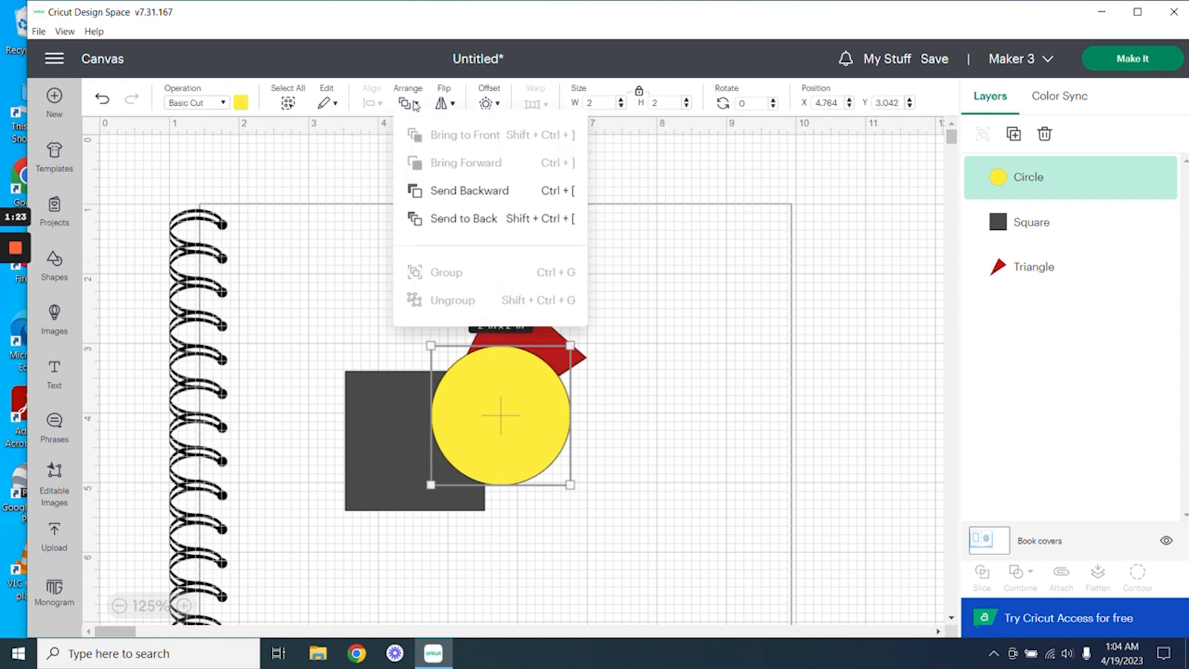
{"action": "left_click", "coordinate": [450, 192]}
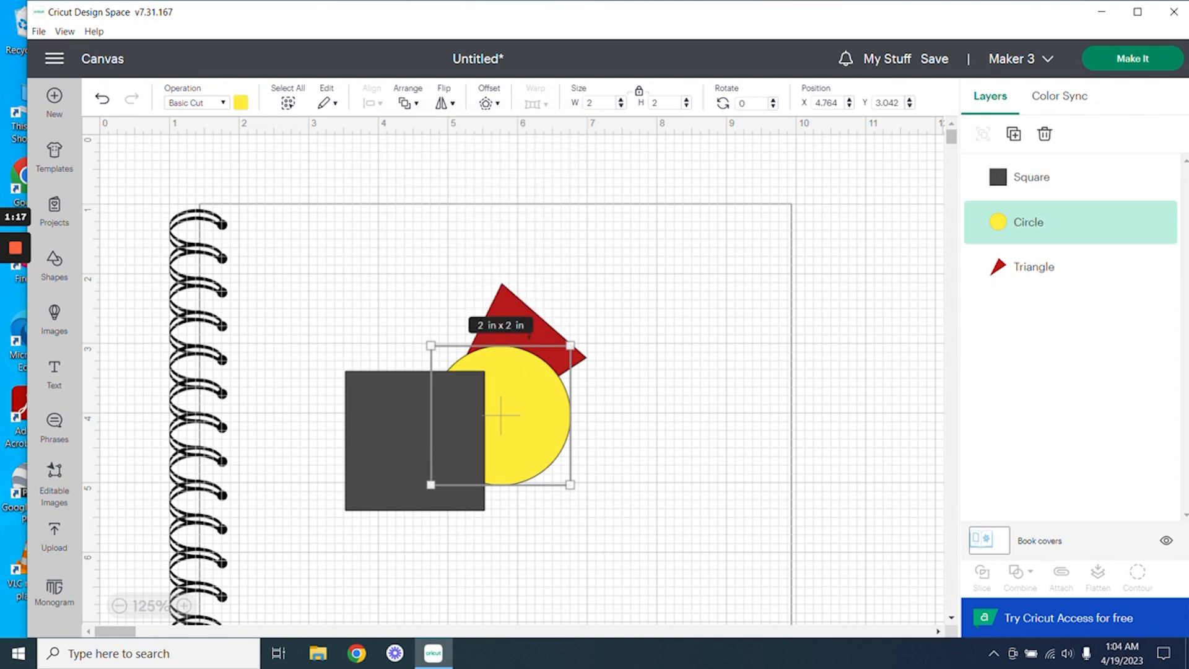
{"action": "left_click", "coordinate": [410, 103]}
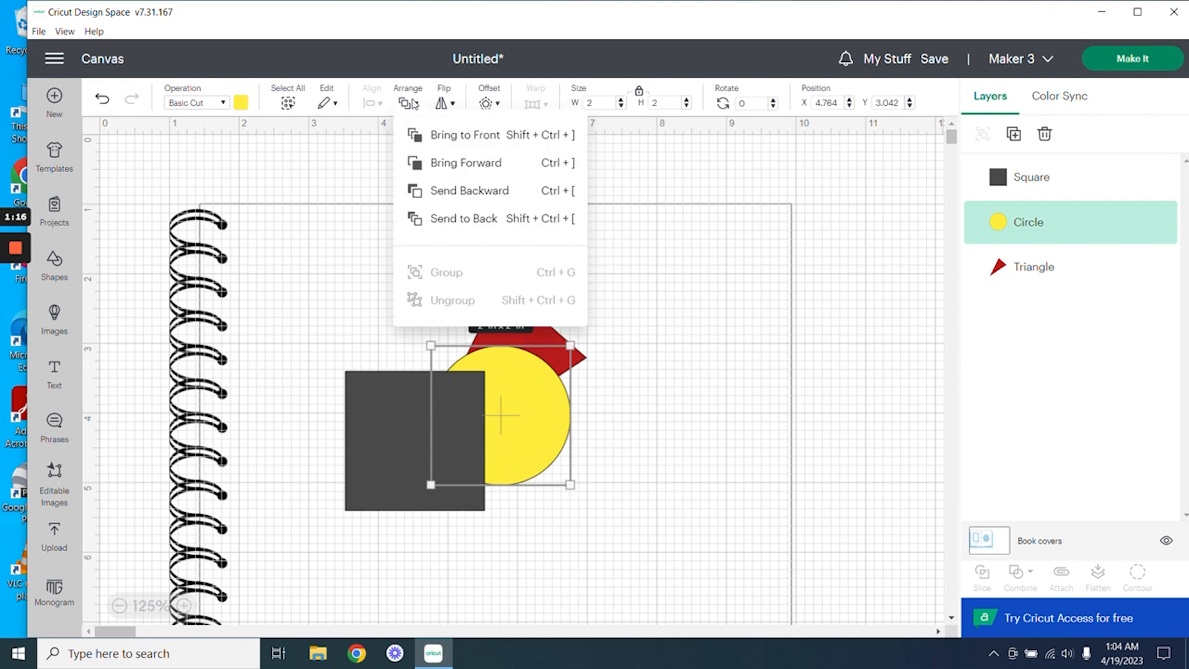
{"action": "left_click", "coordinate": [449, 196]}
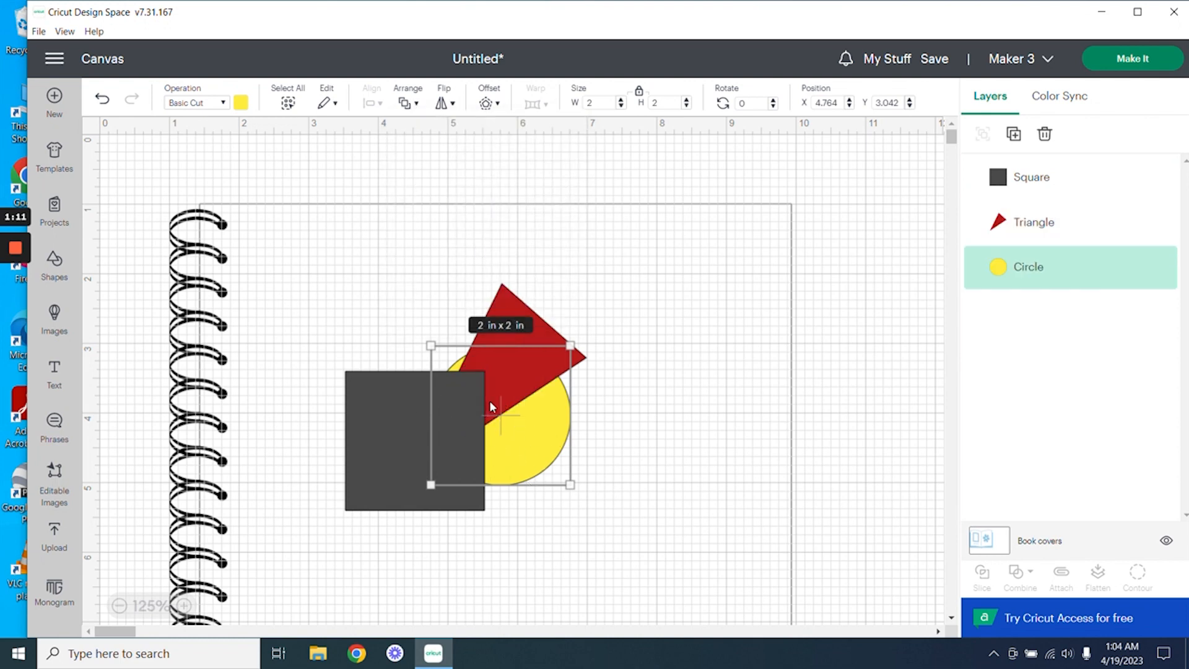
{"action": "left_click", "coordinate": [417, 105]}
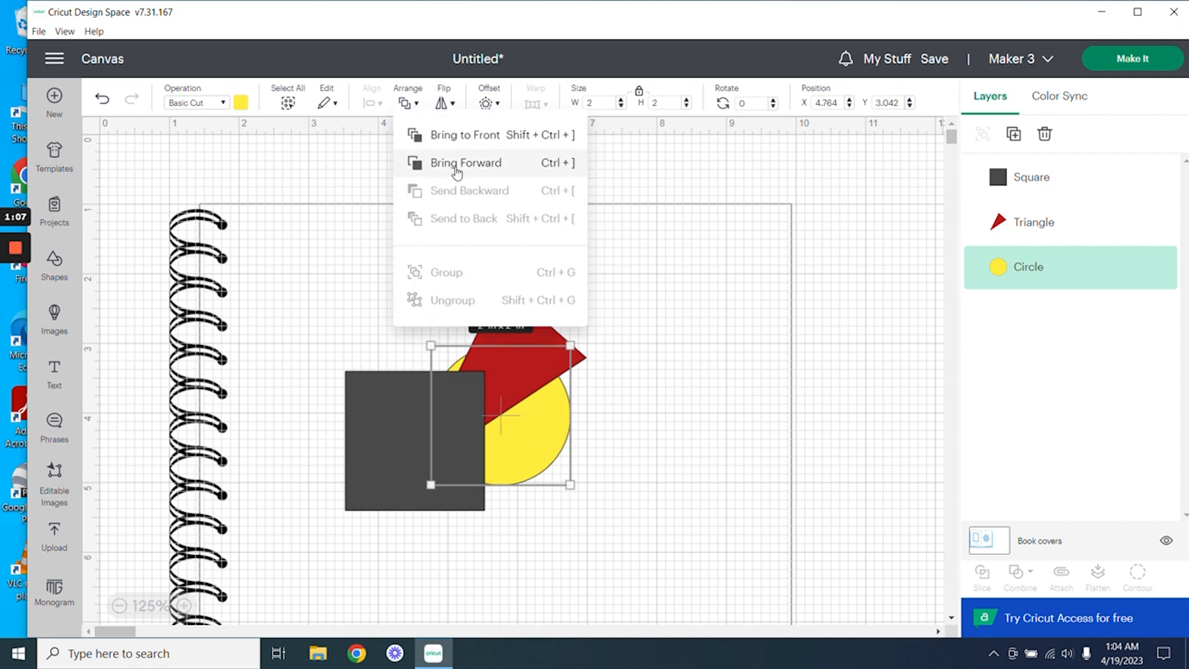
{"action": "left_click", "coordinate": [477, 137]}
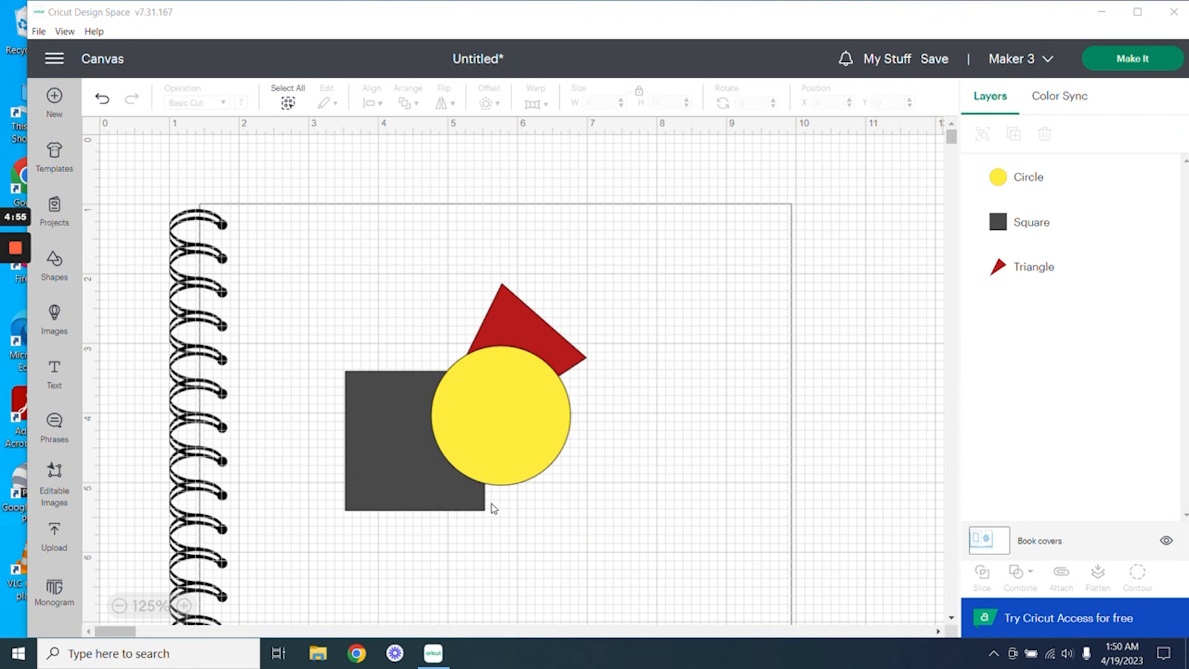
Step: Add a text object reading "Design!" to the canvas
{"action": "left_click", "coordinate": [55, 372]}
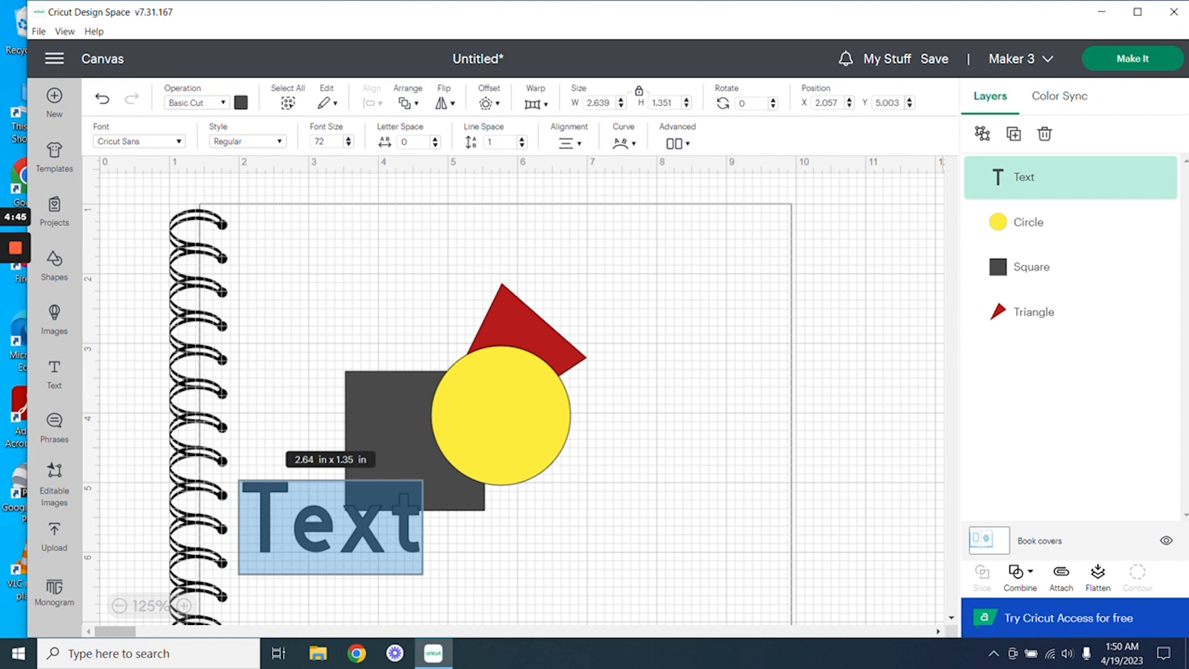
{"action": "type", "text": "Des"}
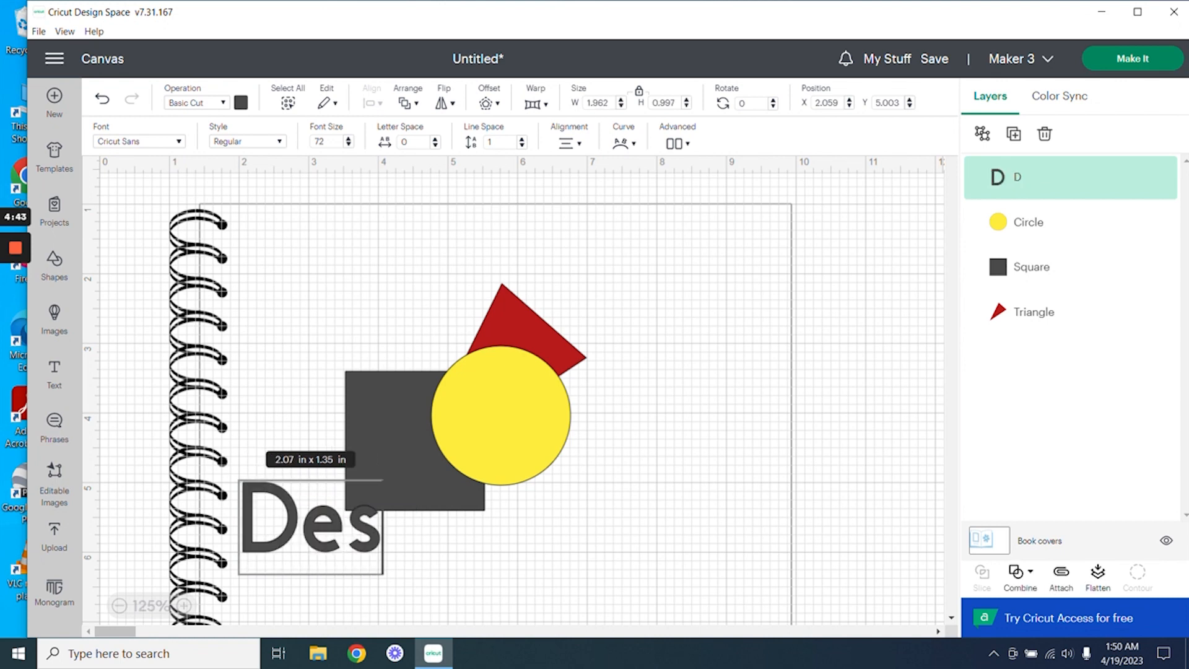
{"action": "type", "text": "ign!"}
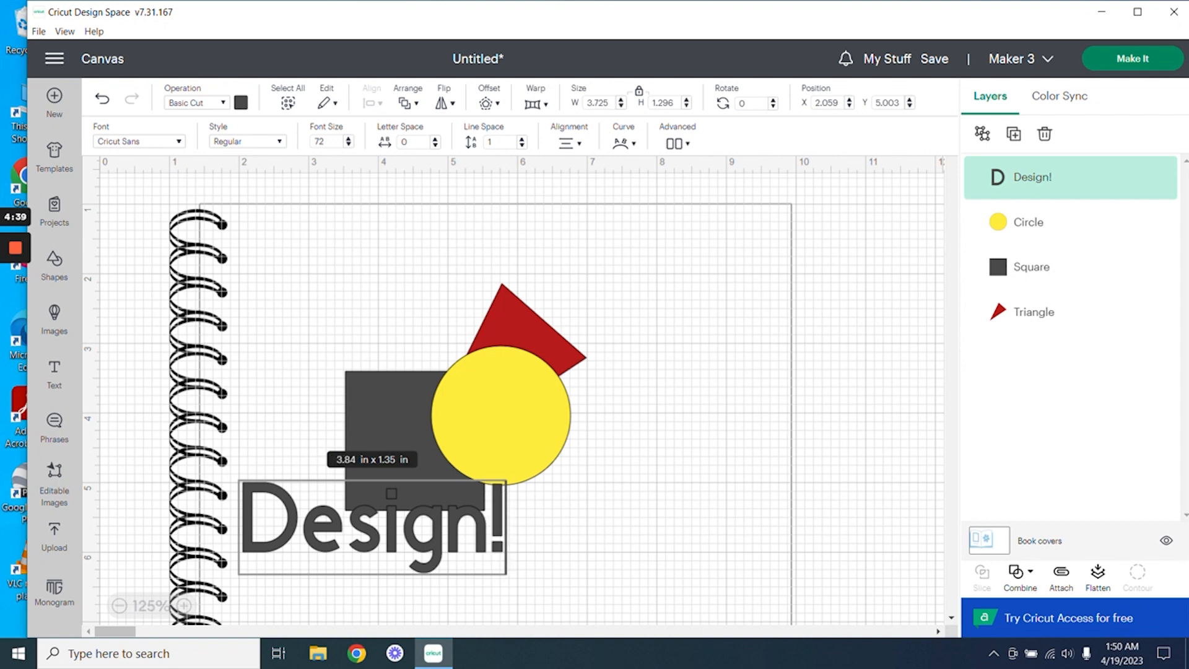
{"action": "left_click", "coordinate": [589, 510]}
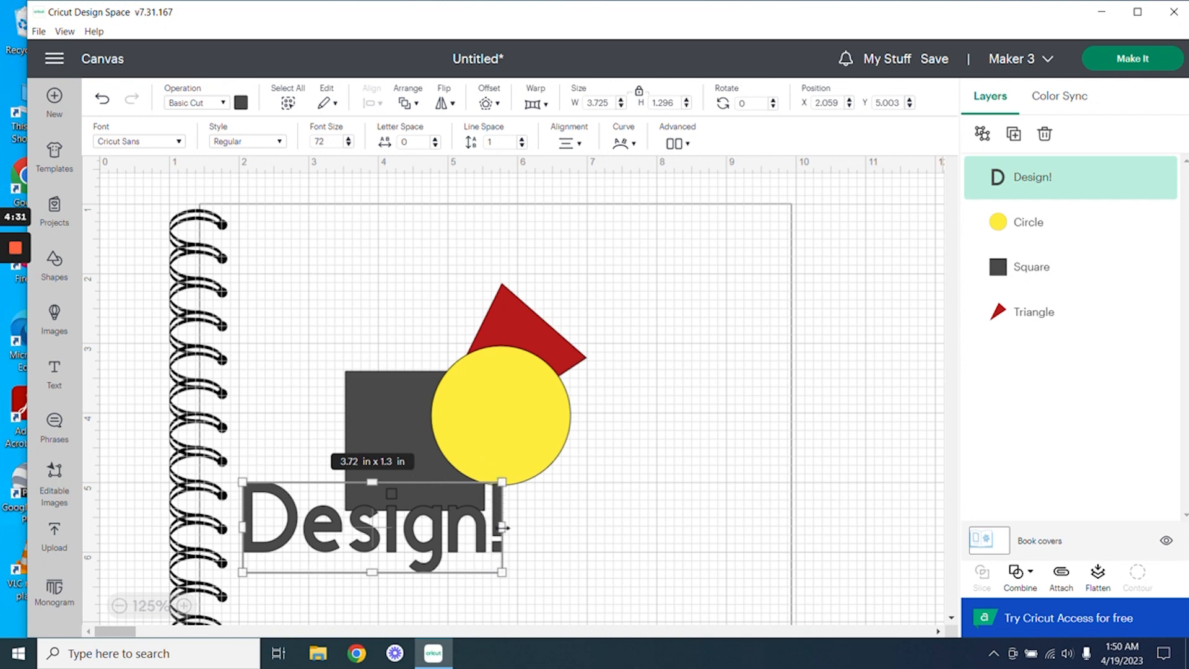
Step: Replace the wording of the "Design!" text with "Here's is text!"
{"action": "double_click", "coordinate": [433, 510]}
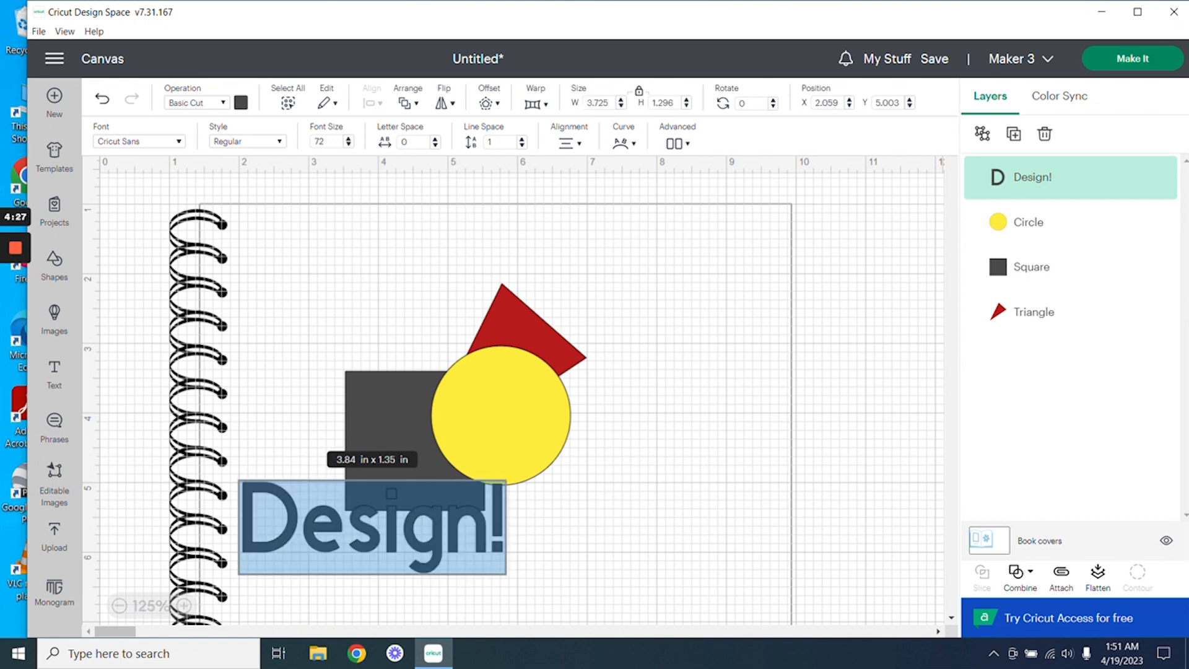
{"action": "type", "text": "Here"}
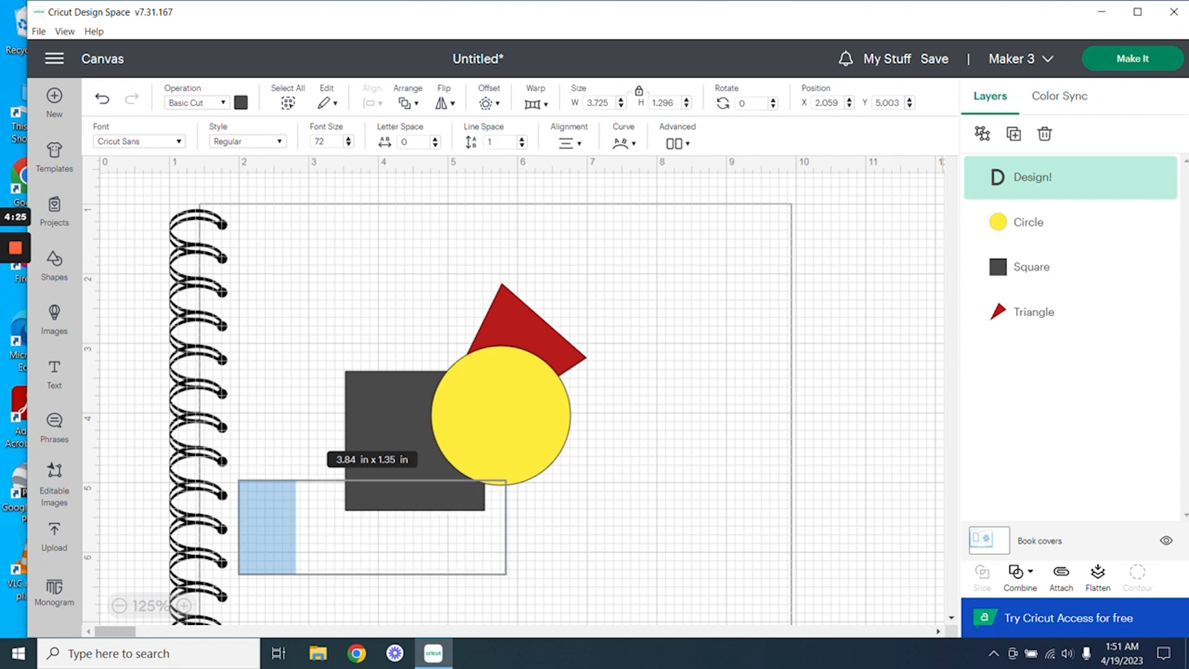
{"action": "type", "text": "'s"}
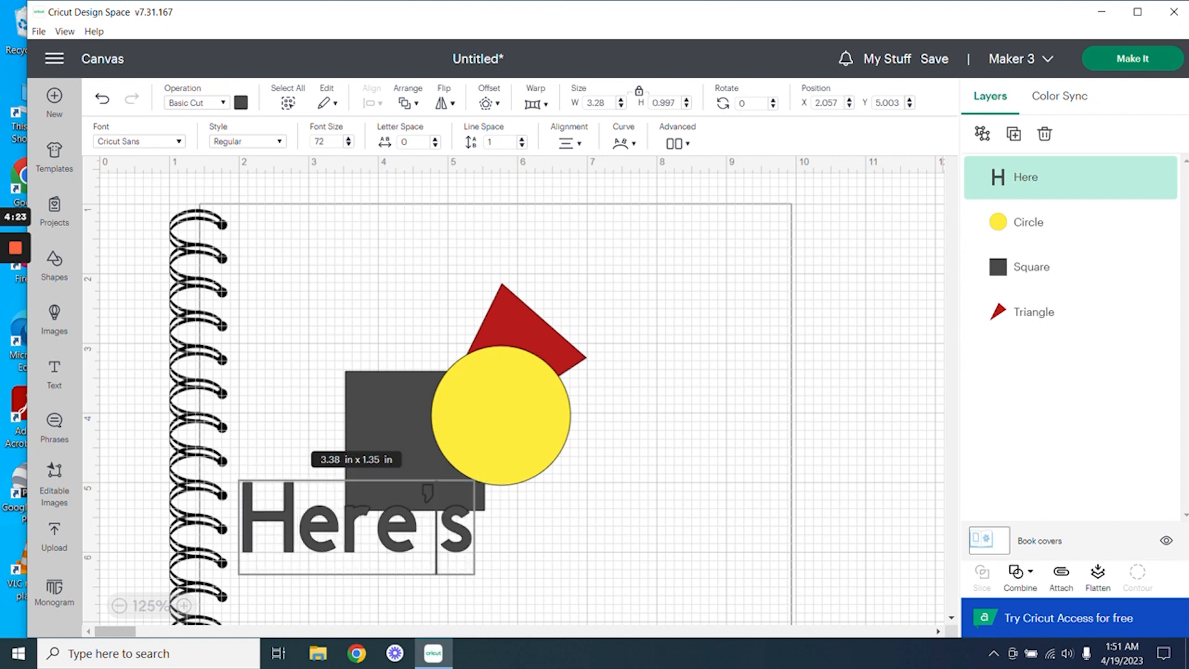
{"action": "type", "text": " is"}
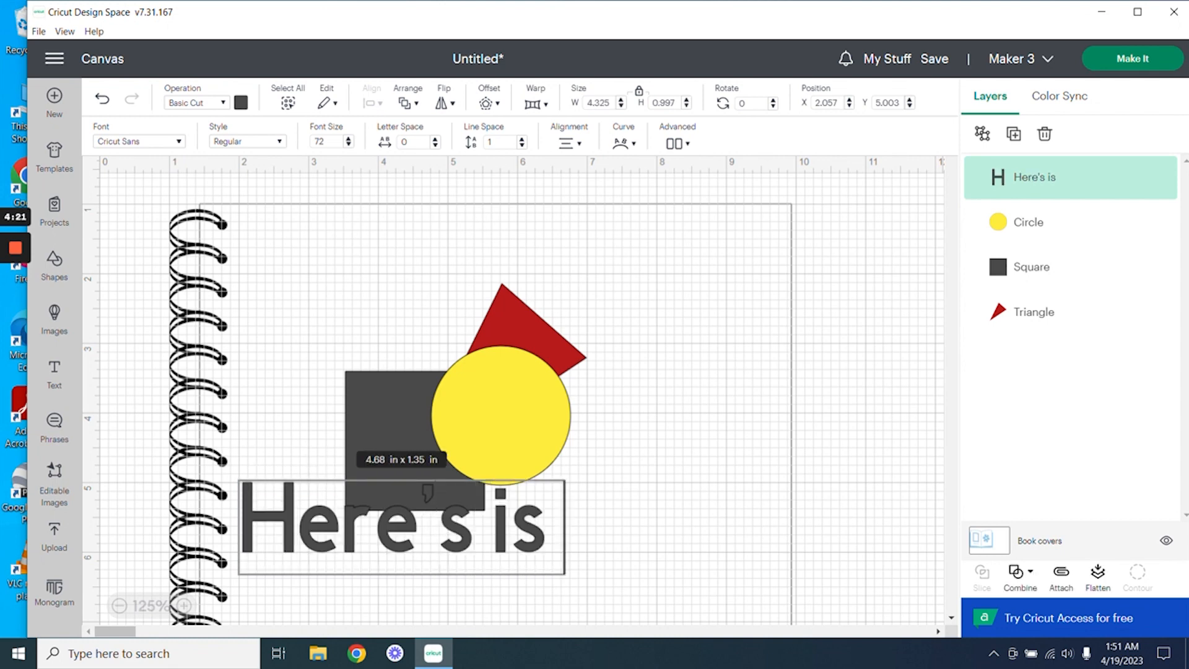
{"action": "type", "text": " text!"}
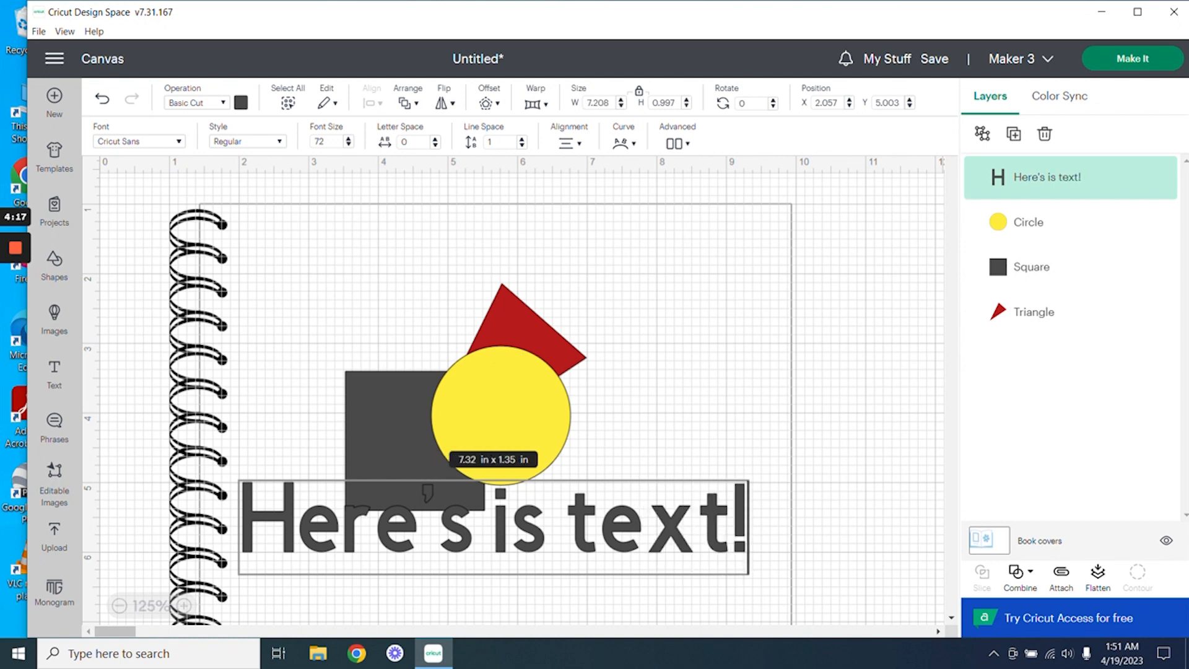
{"action": "left_click", "coordinate": [737, 361]}
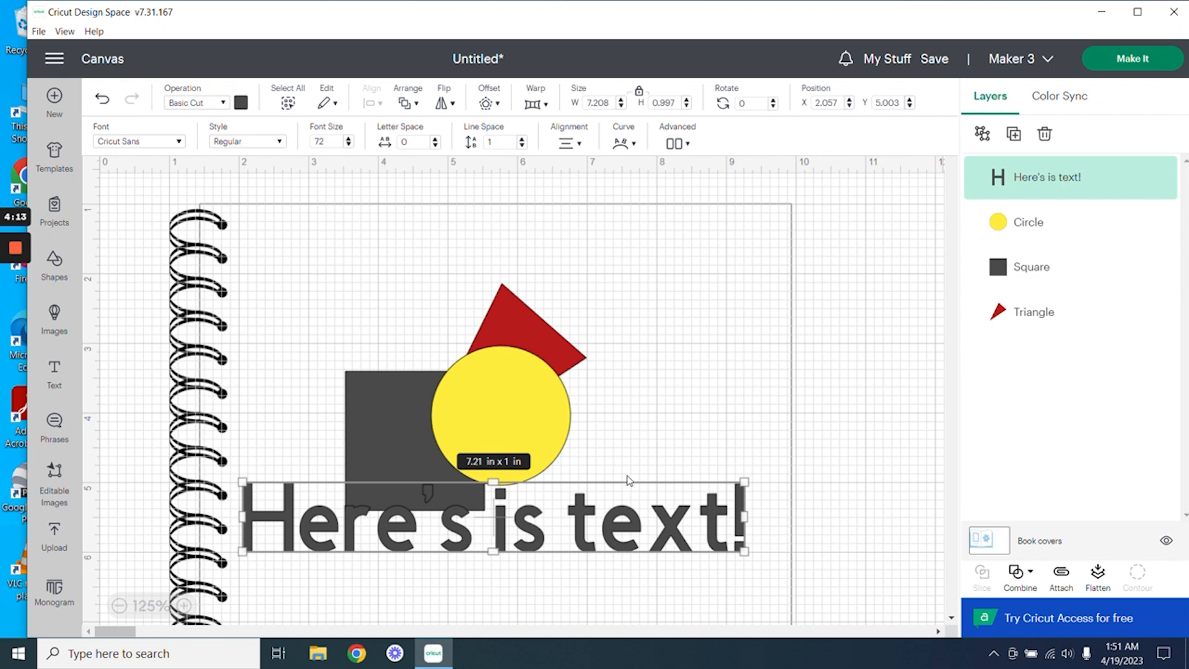
Step: Recolor the text navy blue and move it over the square and circle, to about X 1.68, Y 3.59
{"action": "left_click", "coordinate": [241, 104]}
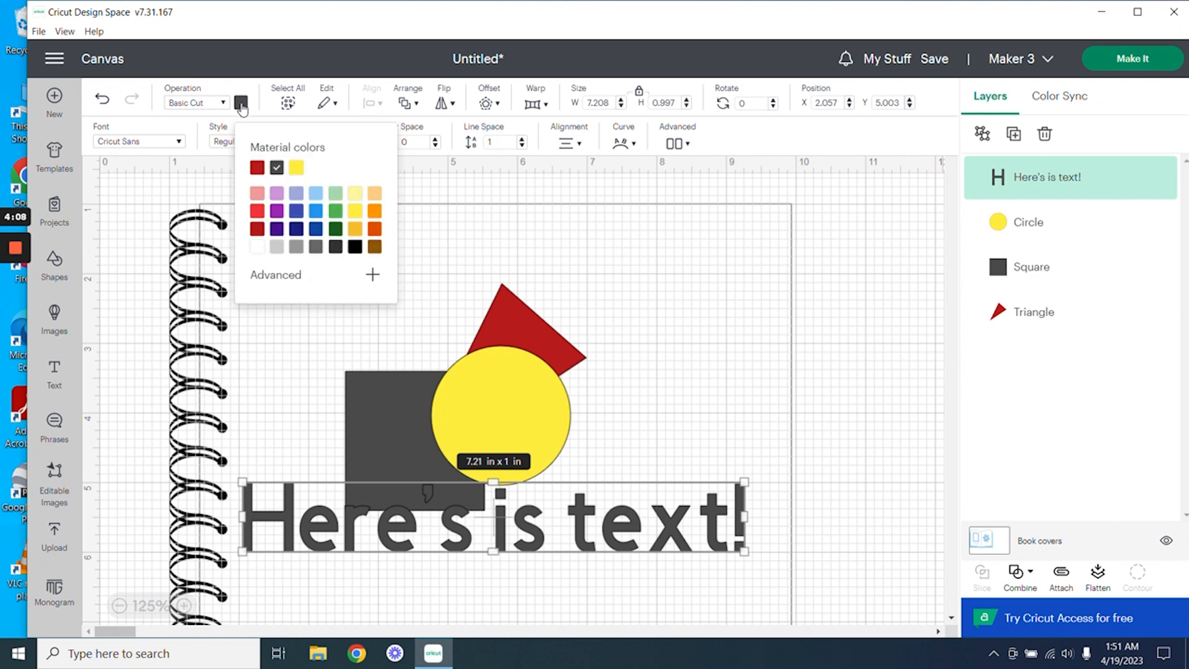
{"action": "left_click", "coordinate": [297, 231]}
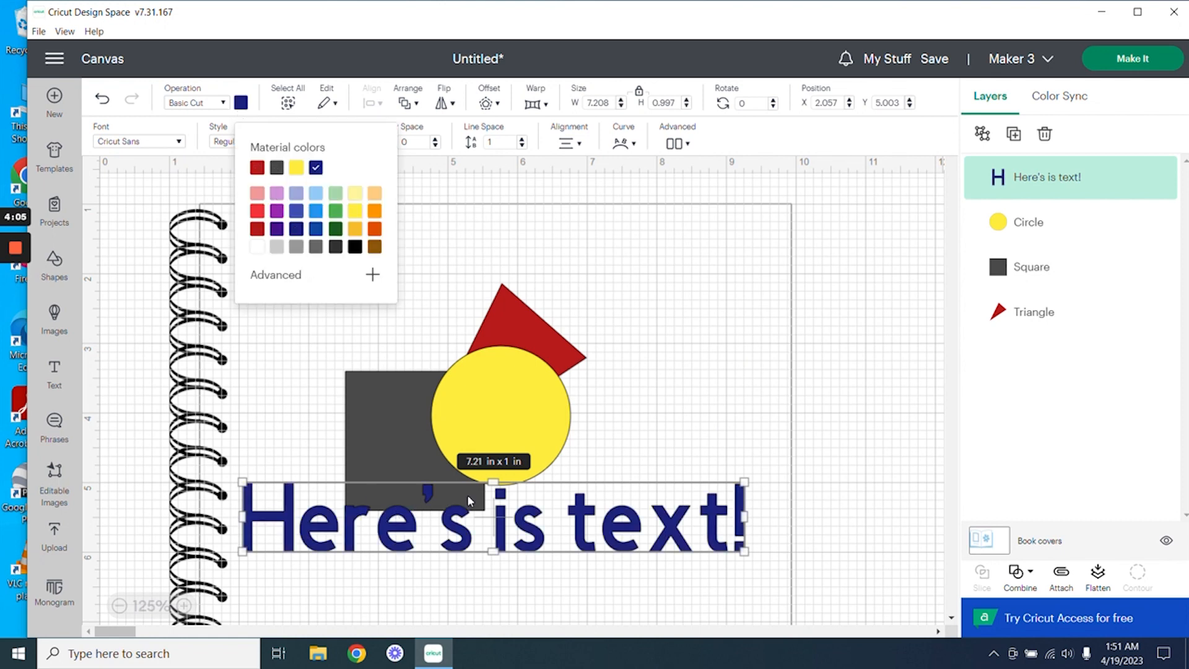
{"action": "left_click", "coordinate": [615, 472]}
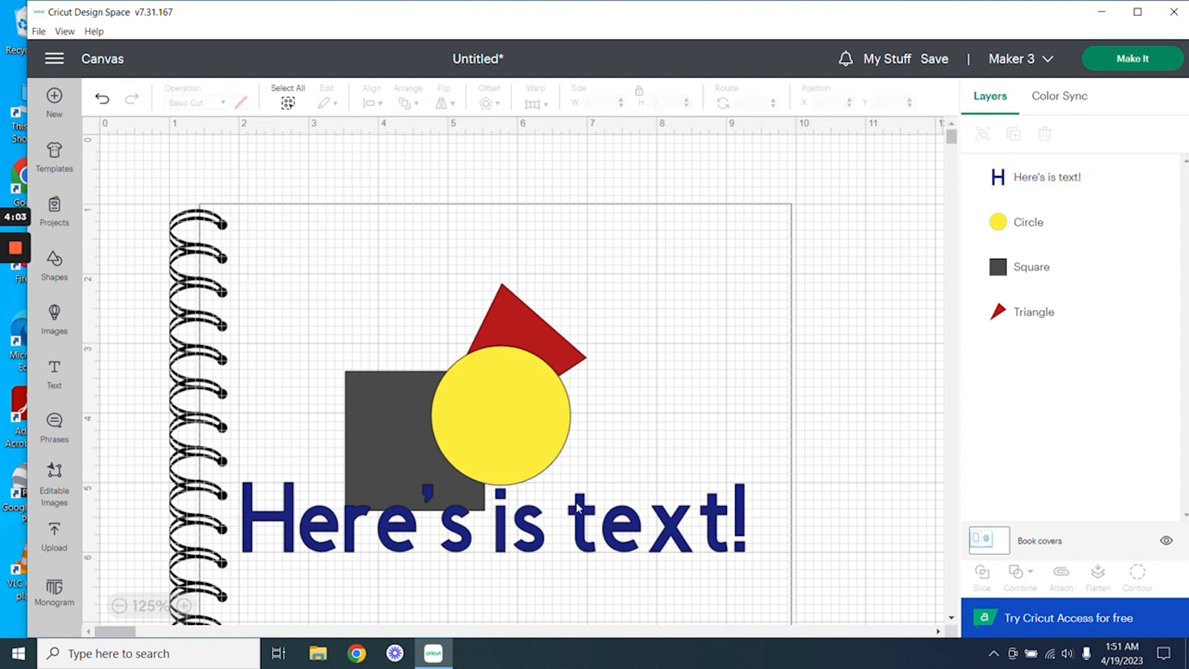
{"action": "left_click", "coordinate": [537, 515]}
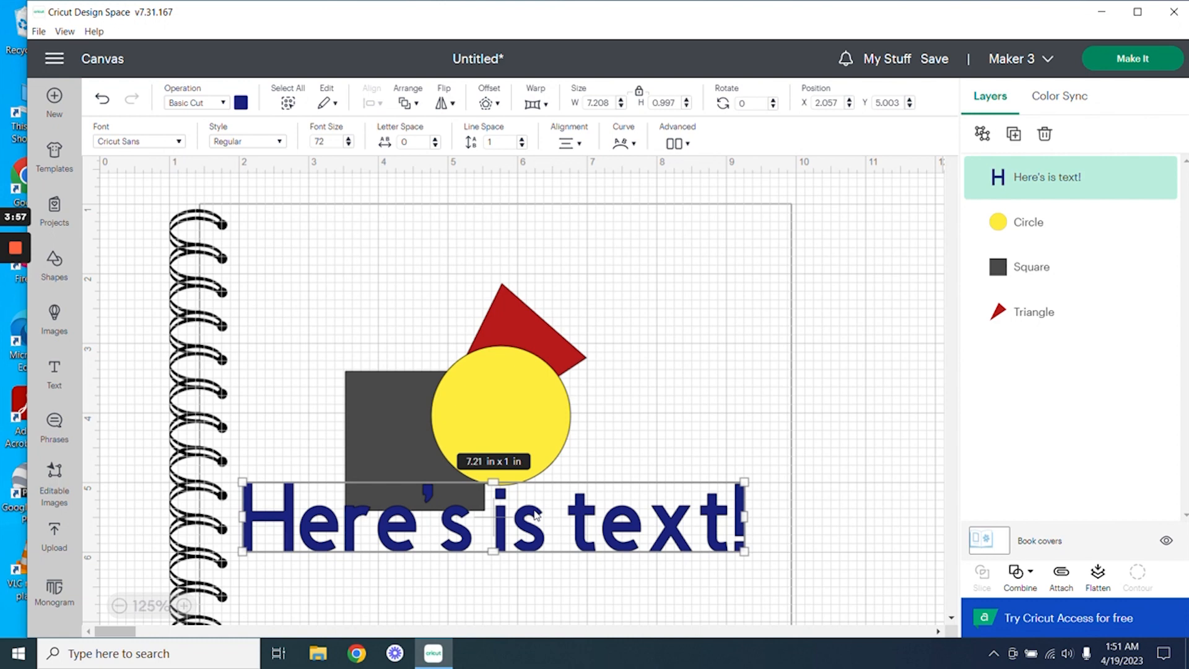
{"action": "left_click_drag", "start_coordinate": [536, 514], "coordinate": [509, 416]}
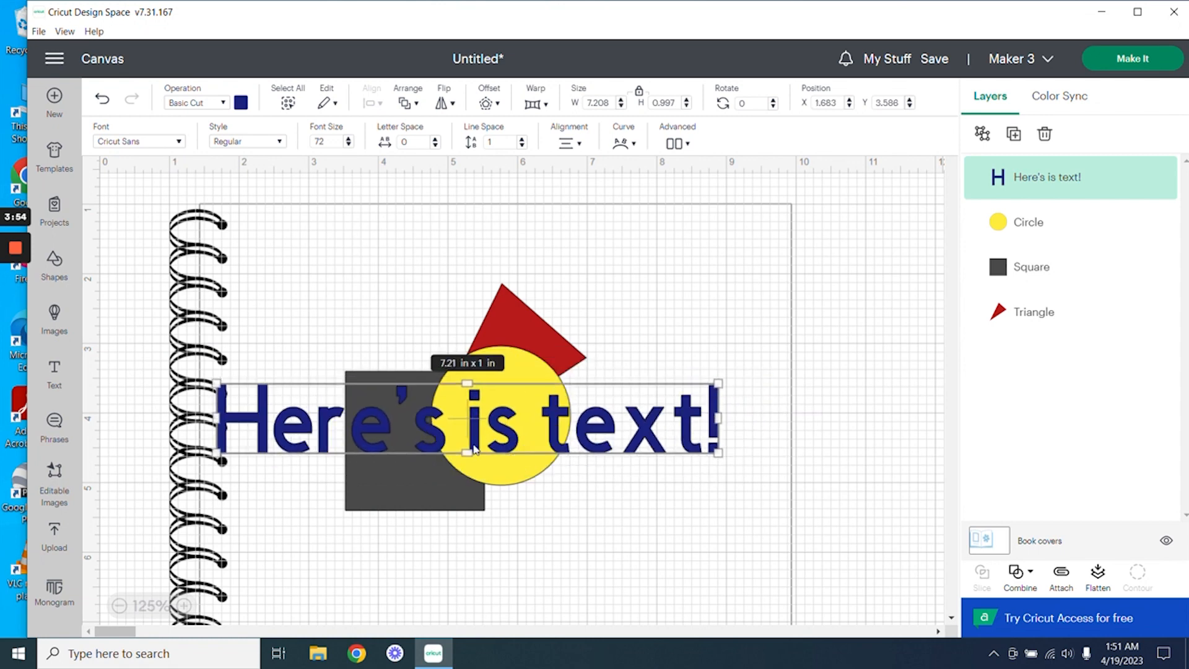
Step: Enlarge the text's bounding box to about 8.02 in wide and 4.09 in high without scaling the letters
{"action": "left_click", "coordinate": [469, 452]}
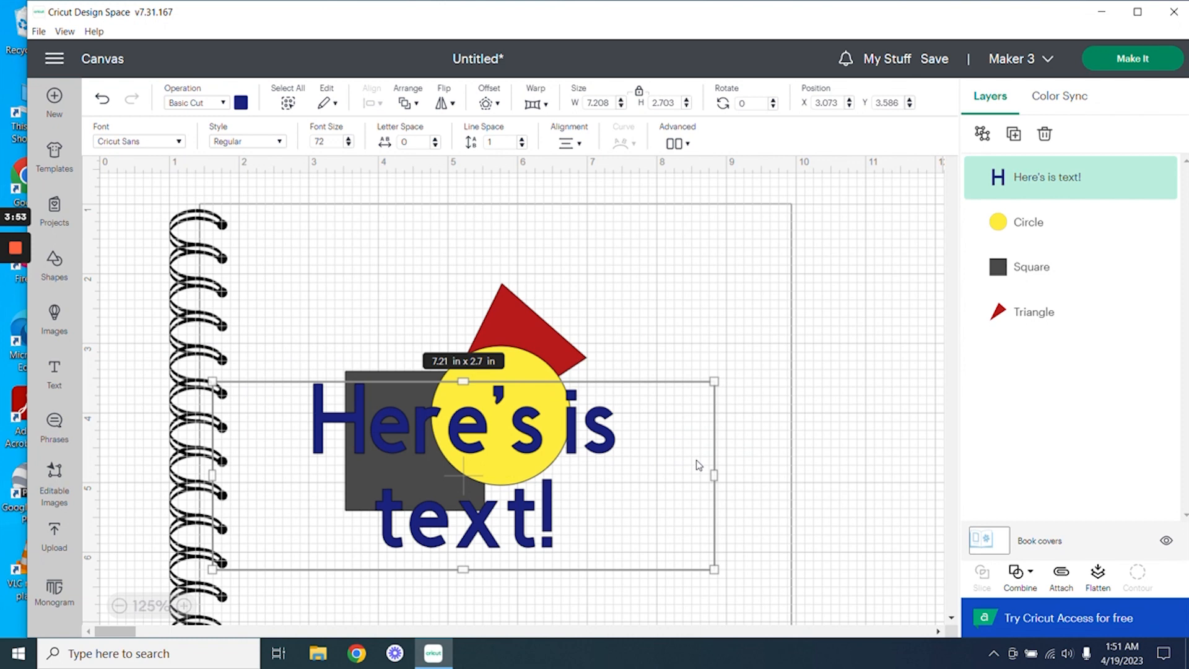
{"action": "left_click_drag", "start_coordinate": [714, 475], "coordinate": [771, 476]}
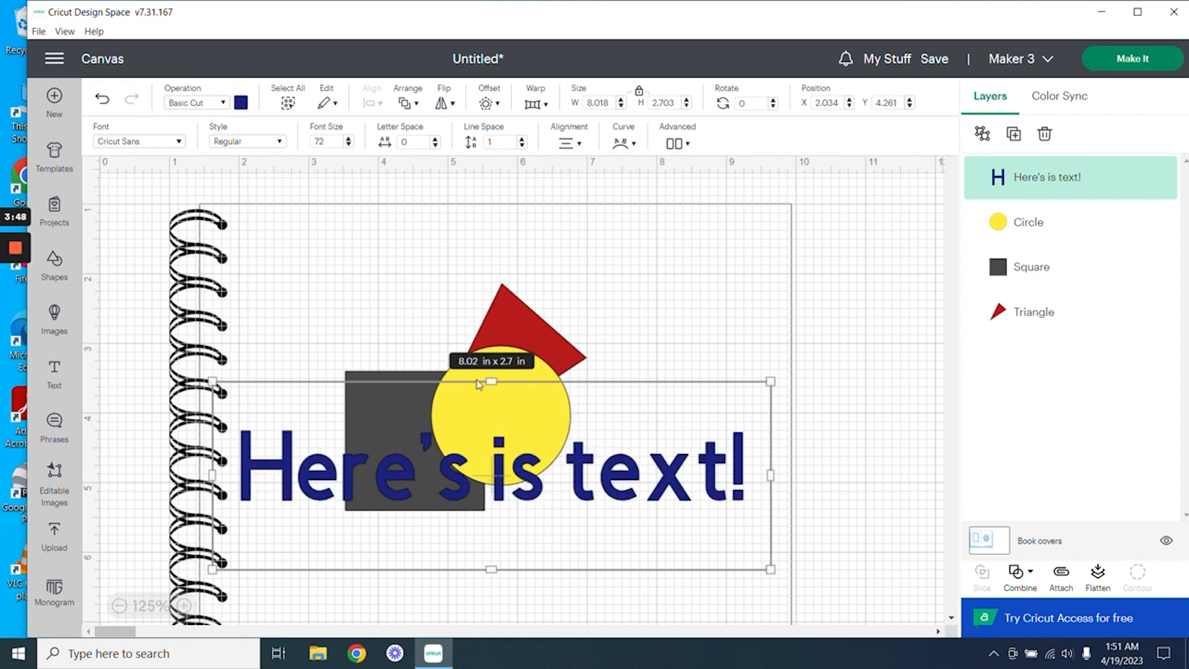
{"action": "left_click_drag", "start_coordinate": [490, 382], "coordinate": [489, 291]}
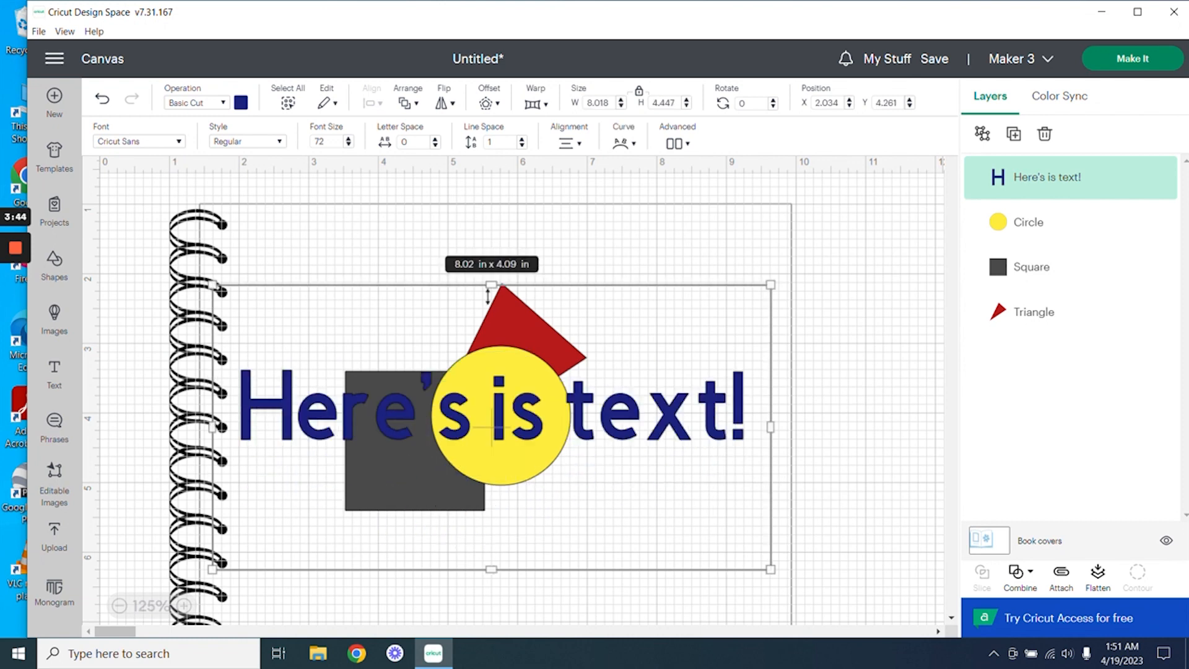
Step: Narrow the text box to about 2.12 in so the words wrap, and resize it to about 7.87 x 1.35 in
{"action": "left_click_drag", "start_coordinate": [771, 427], "coordinate": [352, 459]}
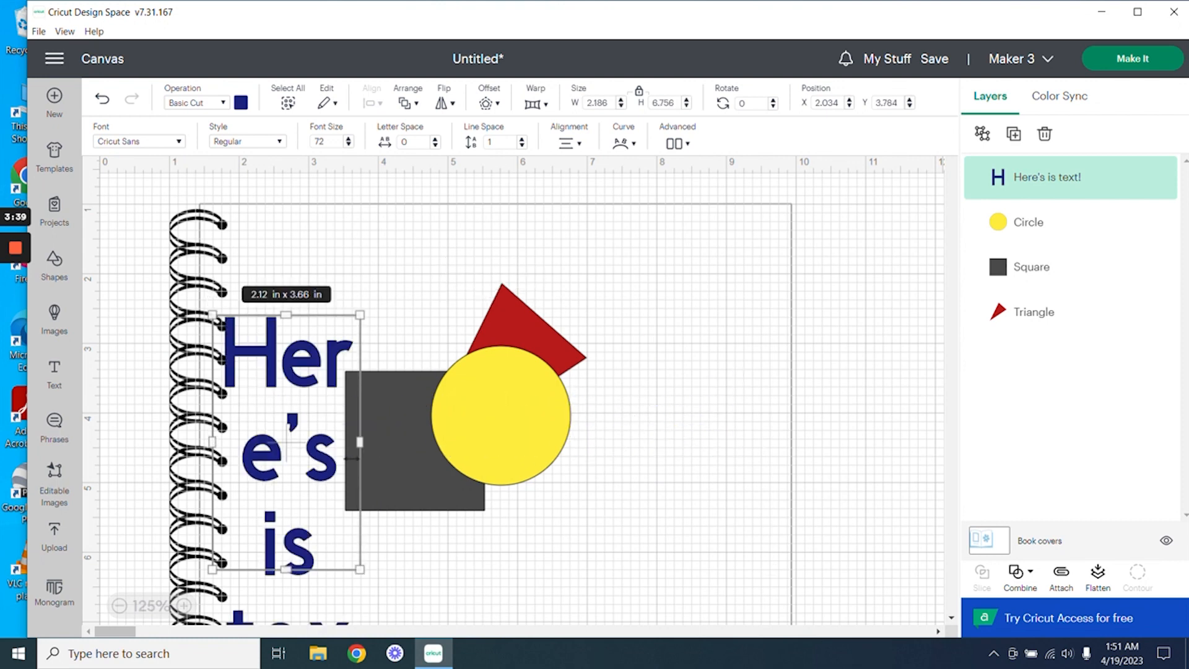
{"action": "left_click_drag", "start_coordinate": [345, 459], "coordinate": [754, 437]}
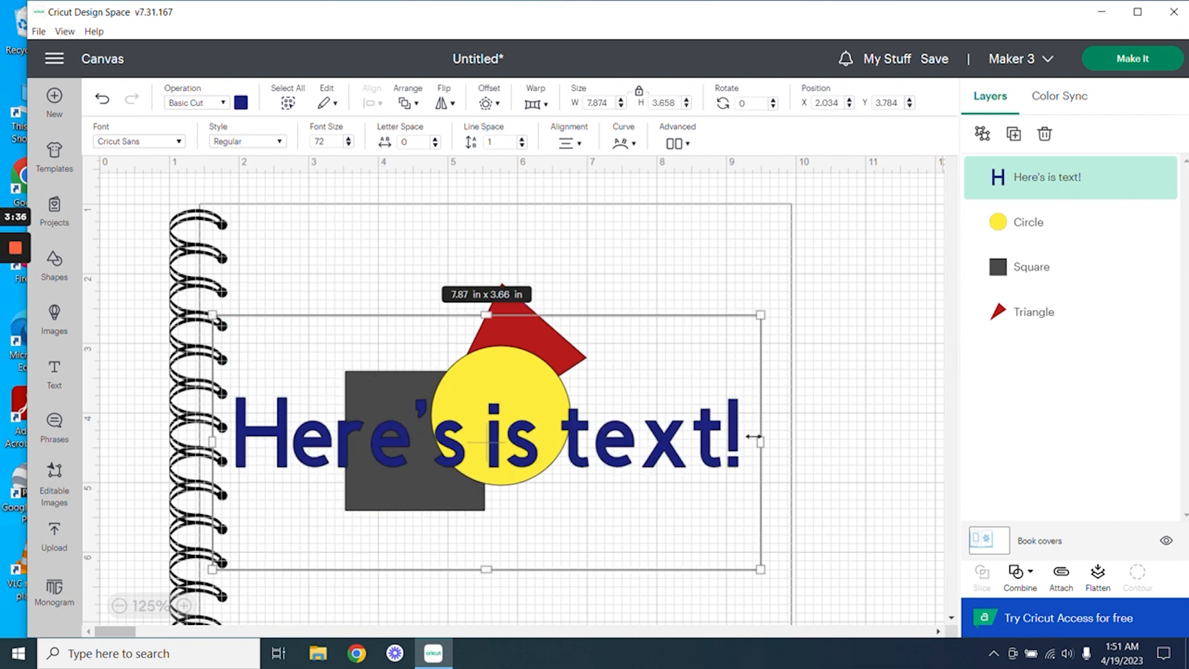
{"action": "left_click_drag", "start_coordinate": [484, 567], "coordinate": [494, 406]}
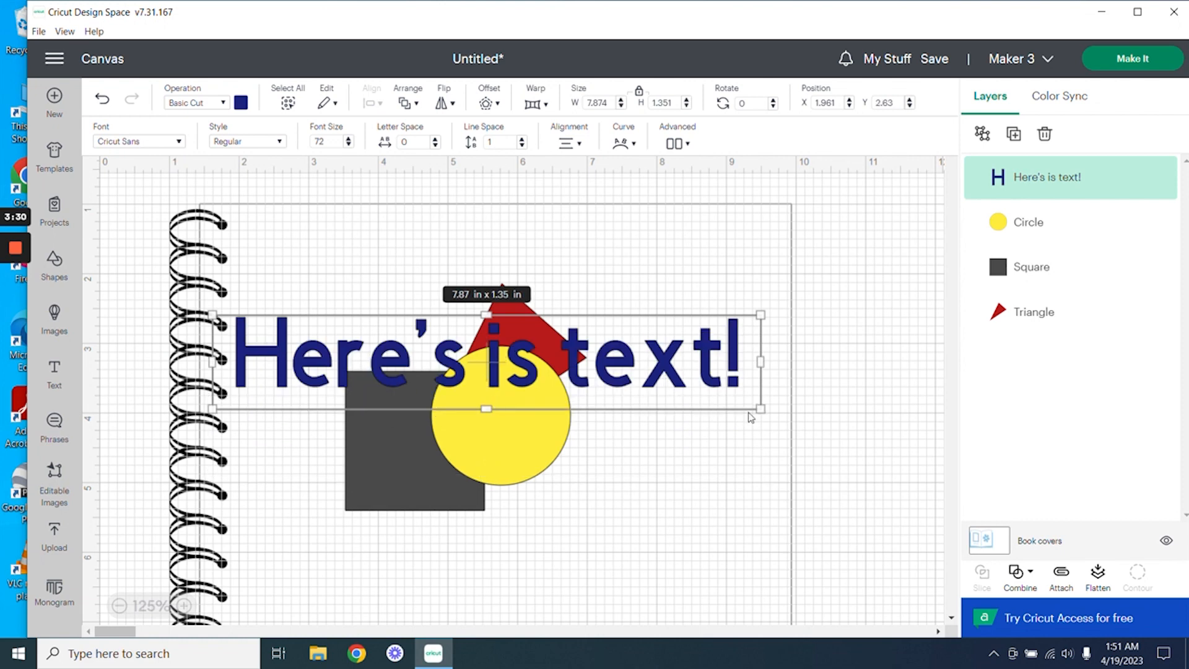
Step: Scale the text proportionally to about 7.74 x 1.33 in, unlock its proportions and stretch it to about 7.61 x 3.23 in
{"action": "left_click_drag", "start_coordinate": [757, 407], "coordinate": [695, 402]}
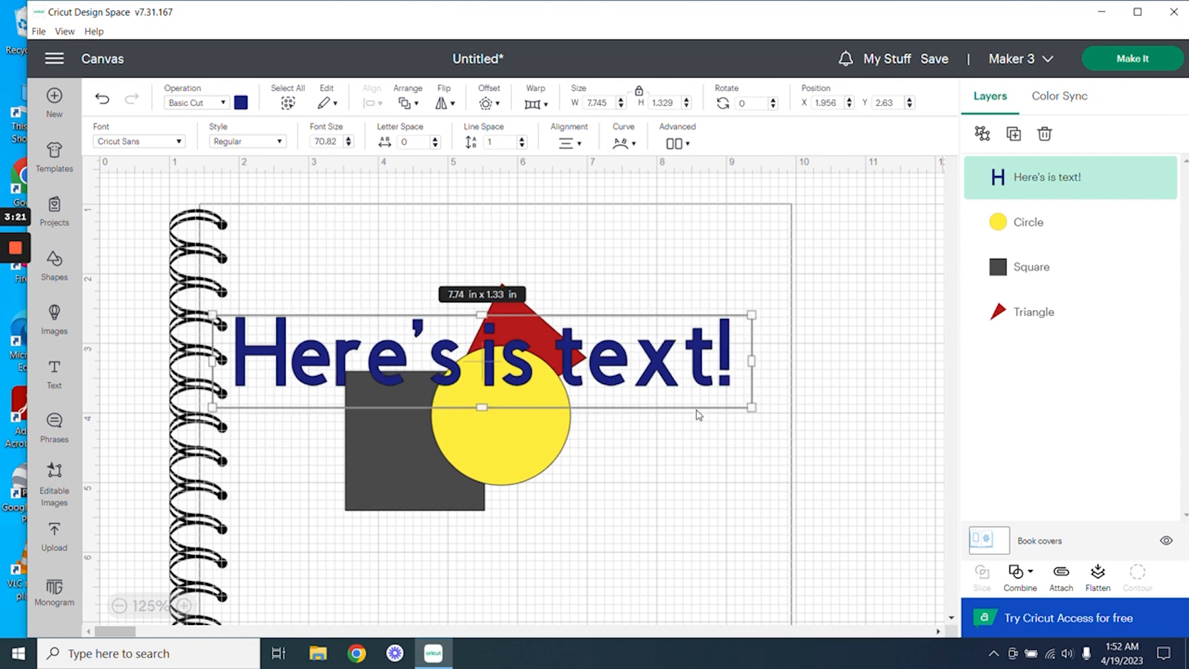
{"action": "left_click", "coordinate": [640, 94]}
{"action": "left_click_drag", "start_coordinate": [752, 407], "coordinate": [764, 488]}
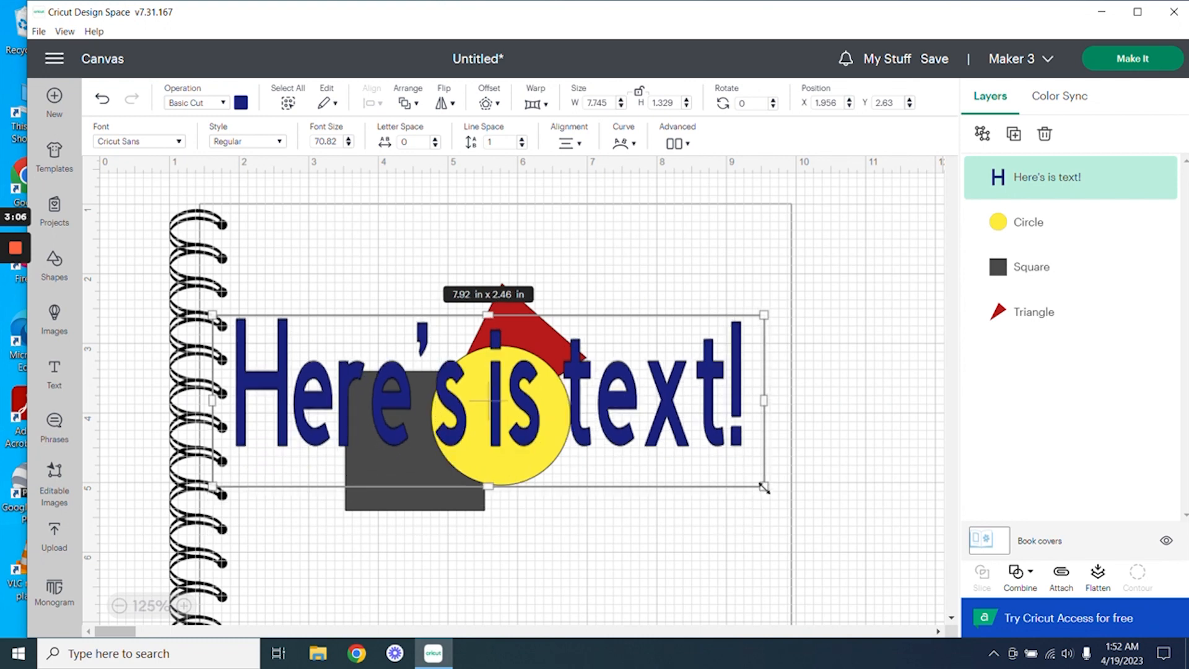
{"action": "left_click_drag", "start_coordinate": [764, 488], "coordinate": [738, 522]}
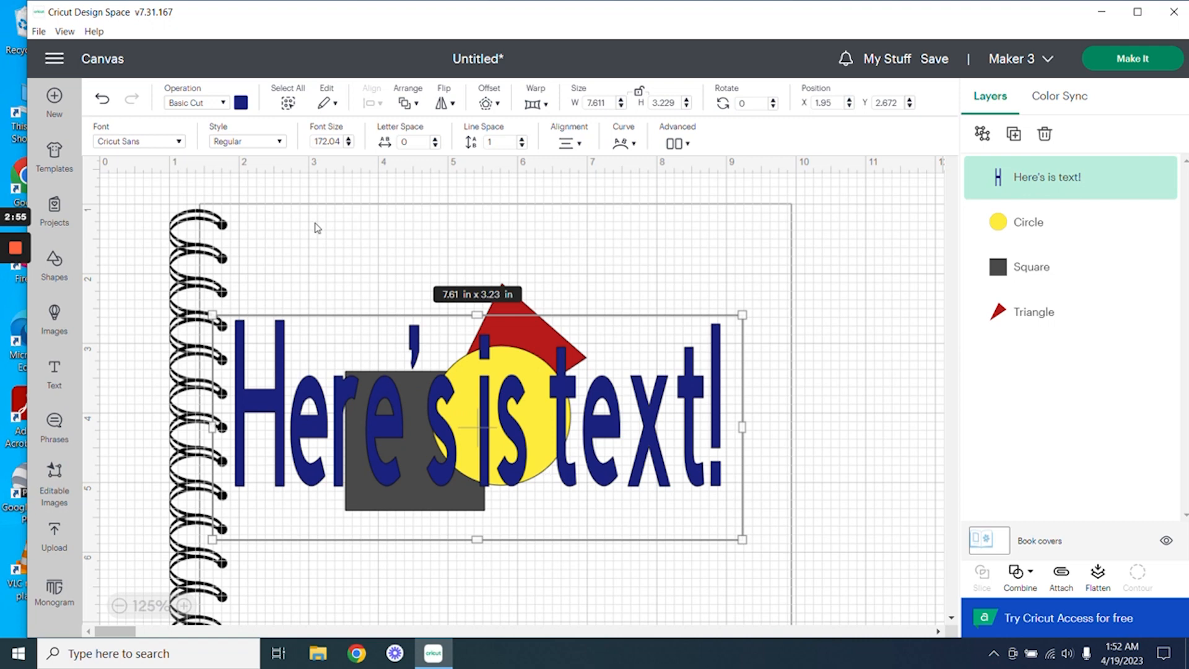
Step: Browse the Cricut fonts available for the selected text
{"action": "left_click", "coordinate": [179, 141]}
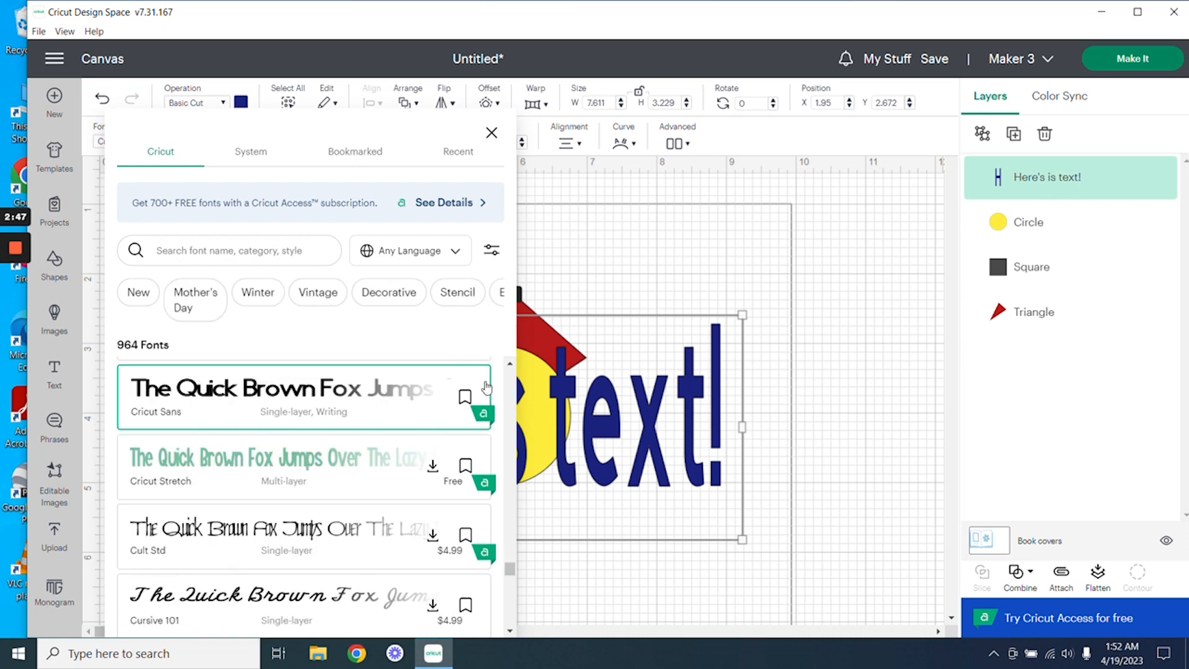
{"action": "scroll", "coordinate": [475, 485], "scroll_direction": "down", "scroll_amount": 5}
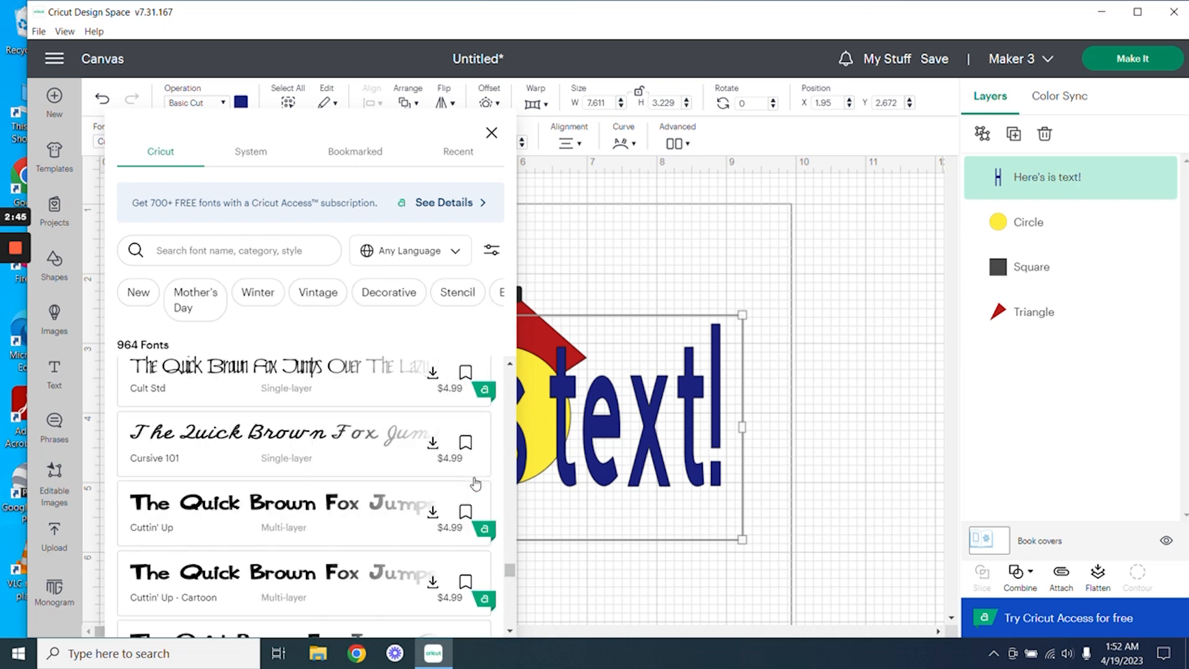
{"action": "scroll", "coordinate": [475, 485], "scroll_direction": "down", "scroll_amount": 4}
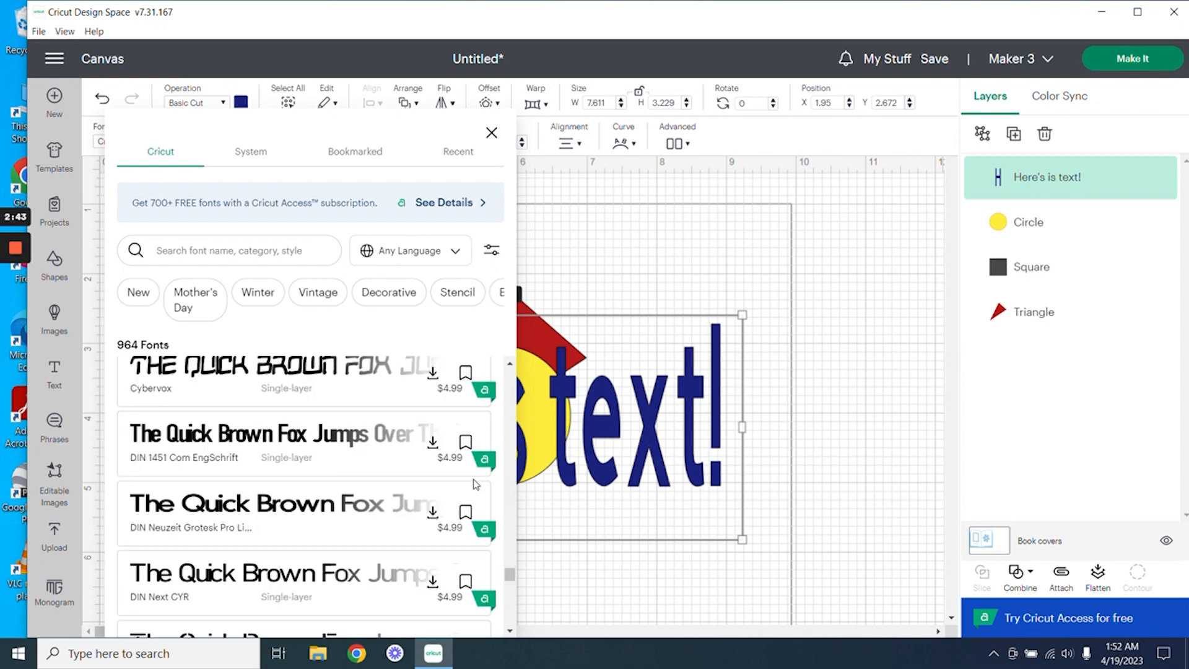
{"action": "scroll", "coordinate": [476, 484], "scroll_direction": "up", "scroll_amount": 5}
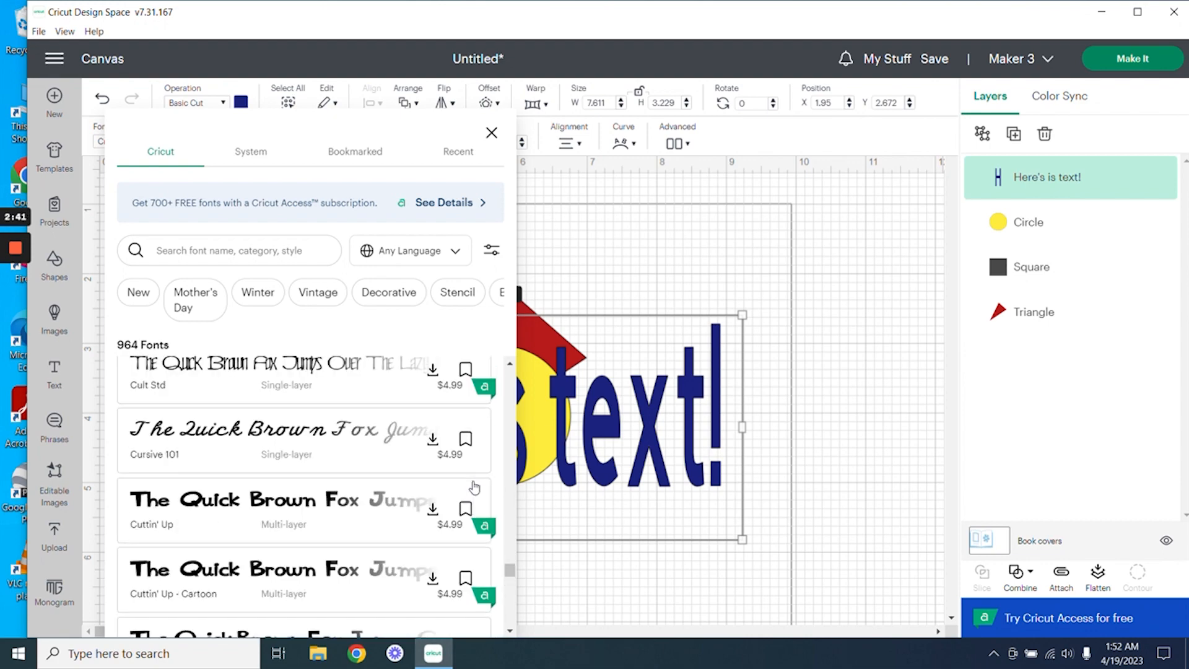
{"action": "scroll", "coordinate": [476, 488], "scroll_direction": "up", "scroll_amount": 3}
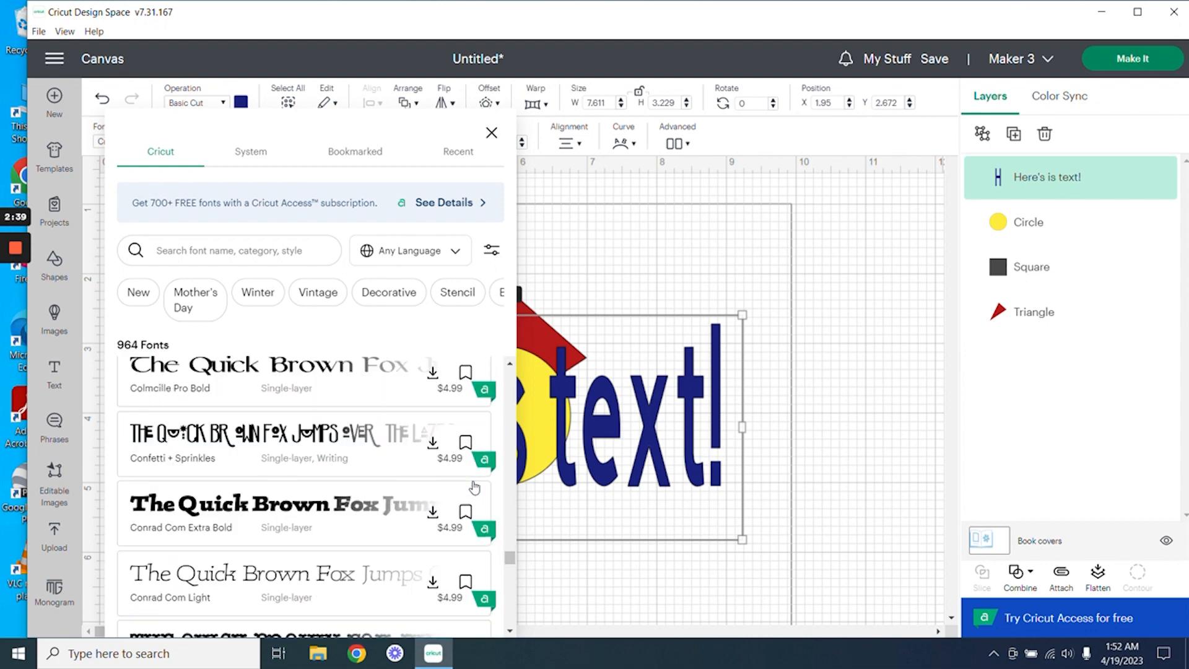
Step: Filter the Cricut fonts to free ones and check the system fonts without choosing a new font
{"action": "left_click", "coordinate": [492, 252]}
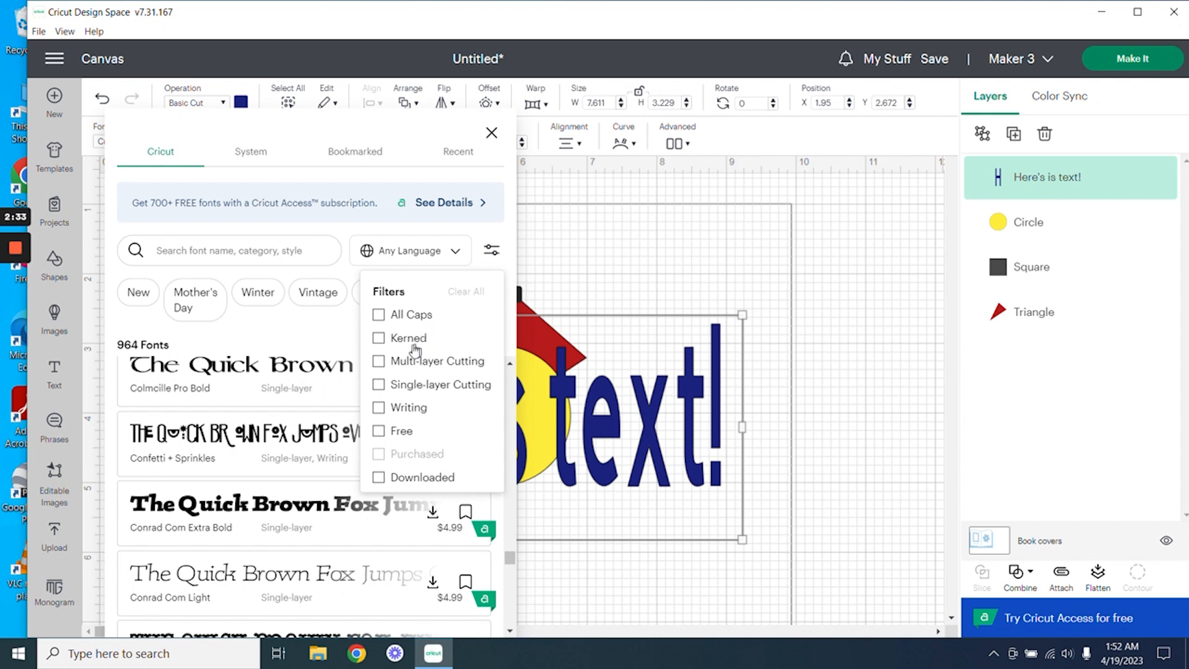
{"action": "left_click", "coordinate": [379, 432]}
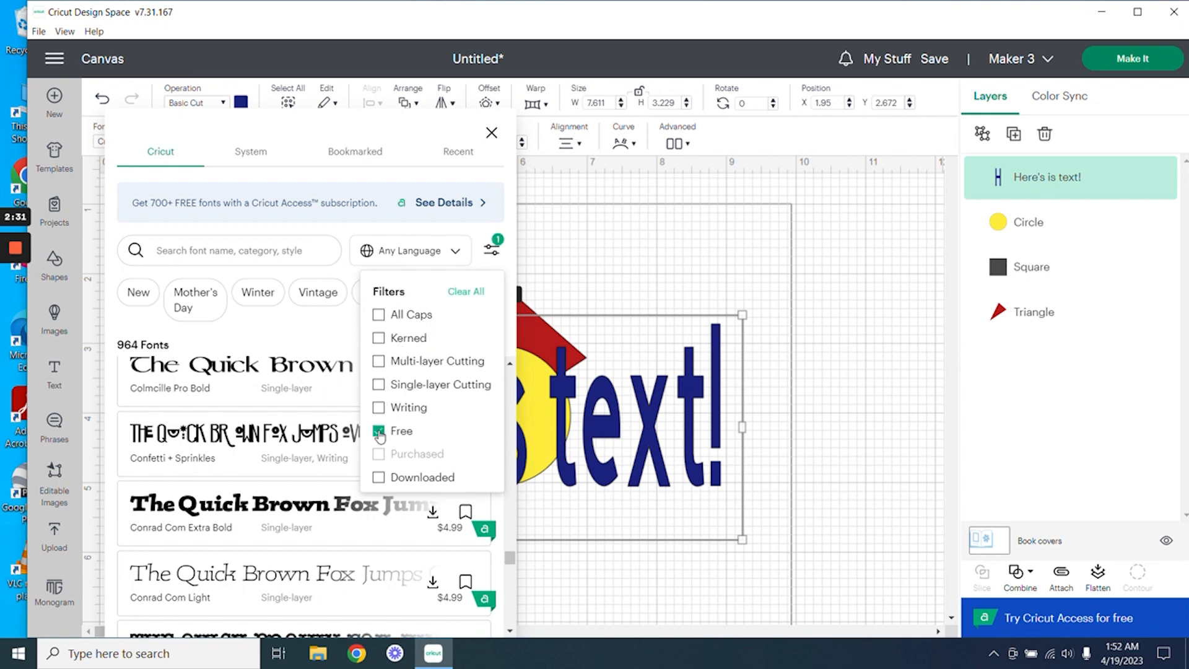
{"action": "left_click", "coordinate": [113, 283]}
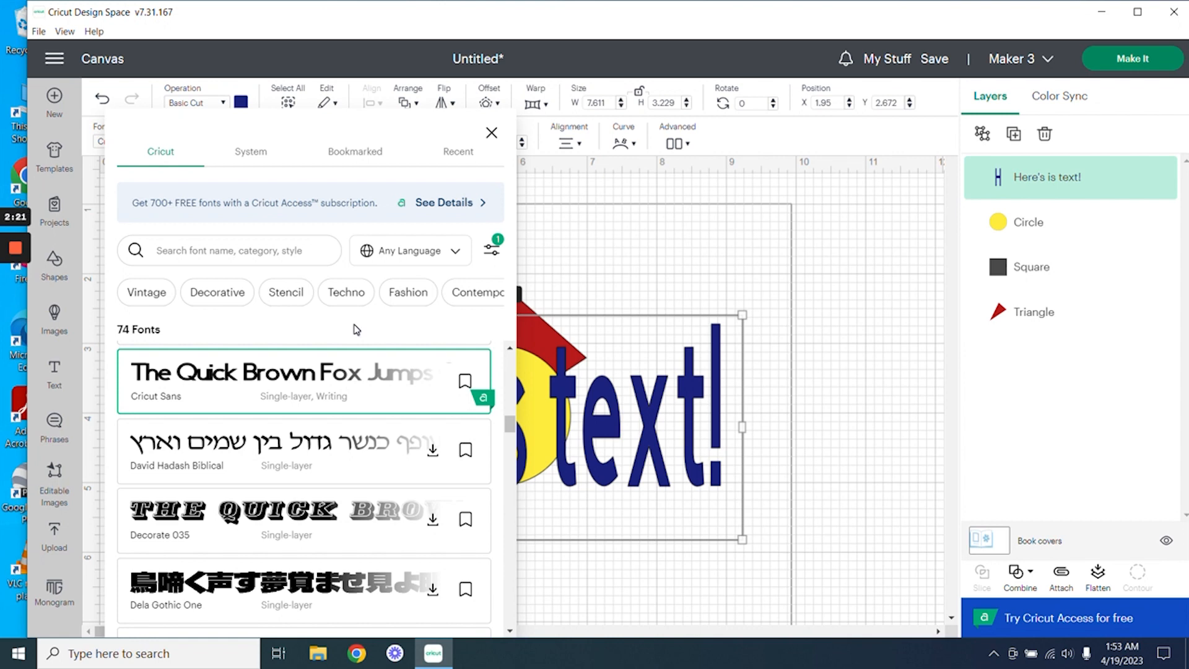
{"action": "left_click", "coordinate": [248, 160]}
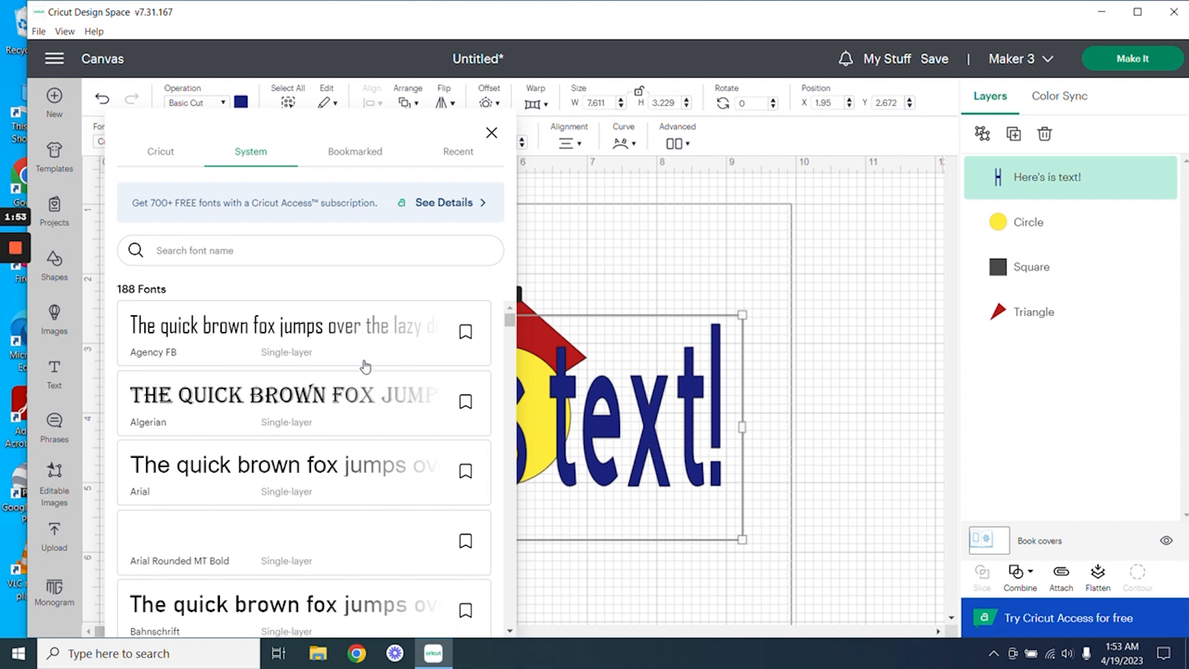
{"action": "left_click", "coordinate": [493, 133]}
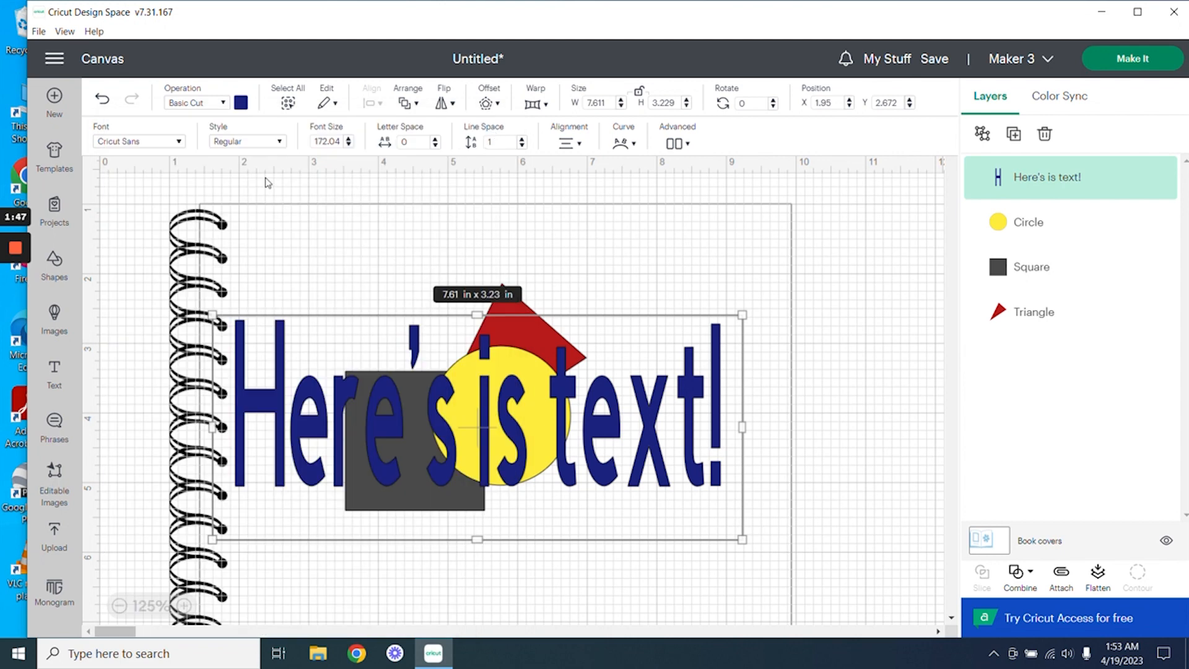
Step: Make the text italic, widen its box to about 7.99 in, and move it up to about X 1.79, Y 2.66
{"action": "left_click", "coordinate": [280, 142]}
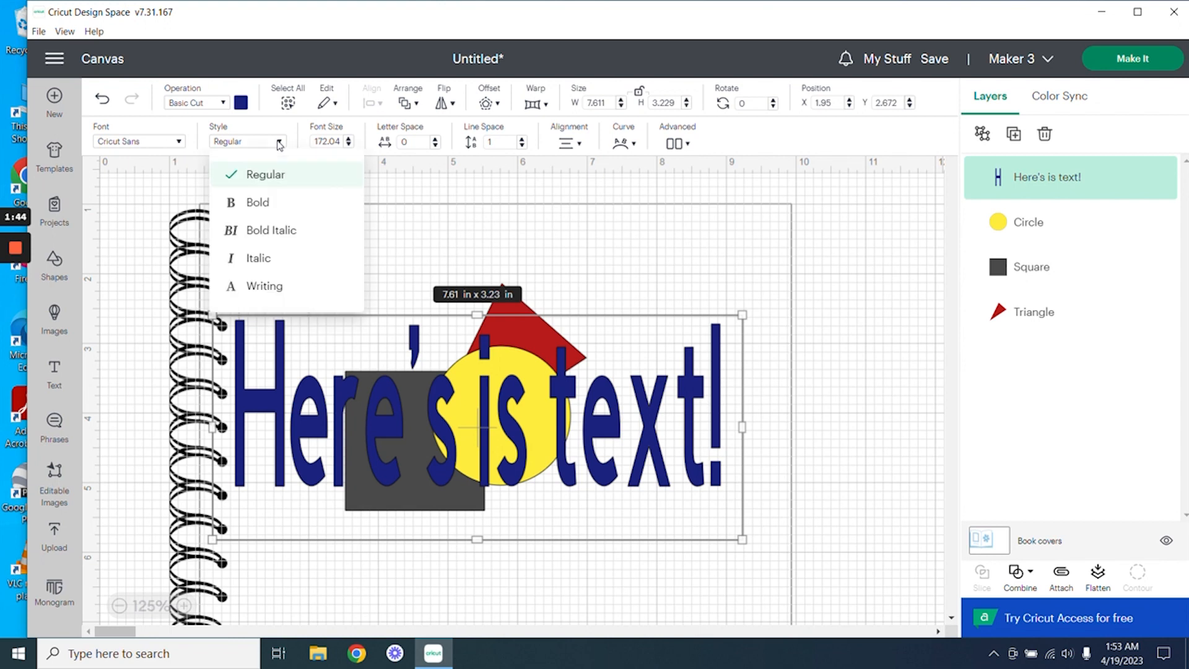
{"action": "left_click", "coordinate": [282, 260]}
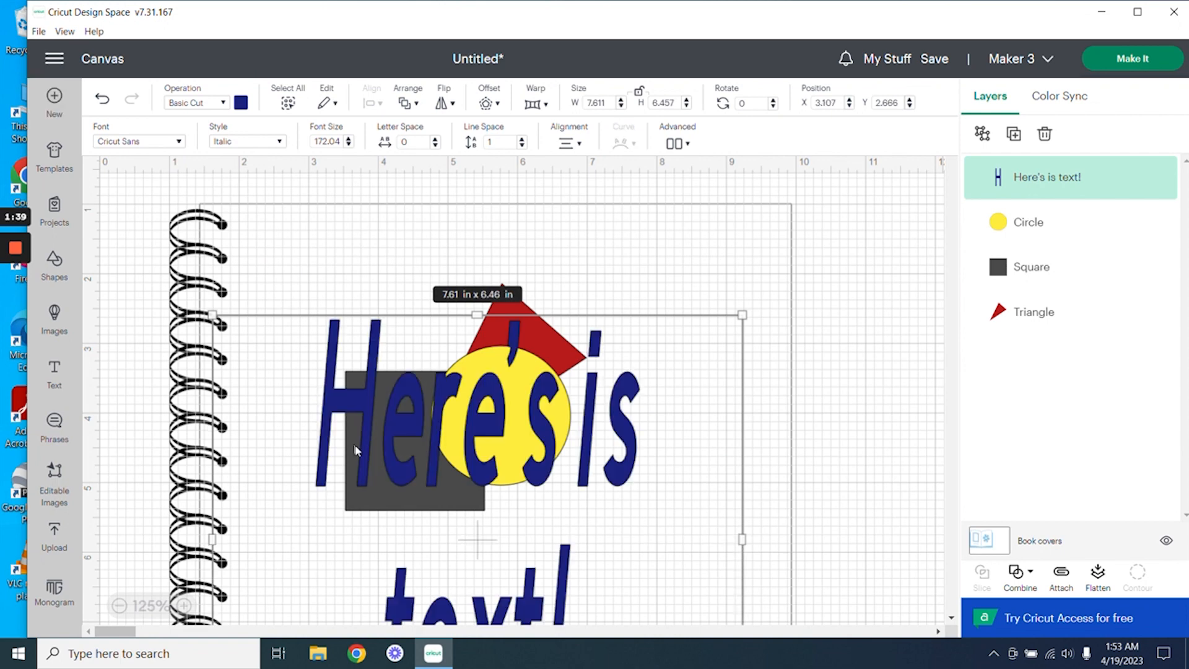
{"action": "left_click_drag", "start_coordinate": [741, 536], "coordinate": [764, 535]}
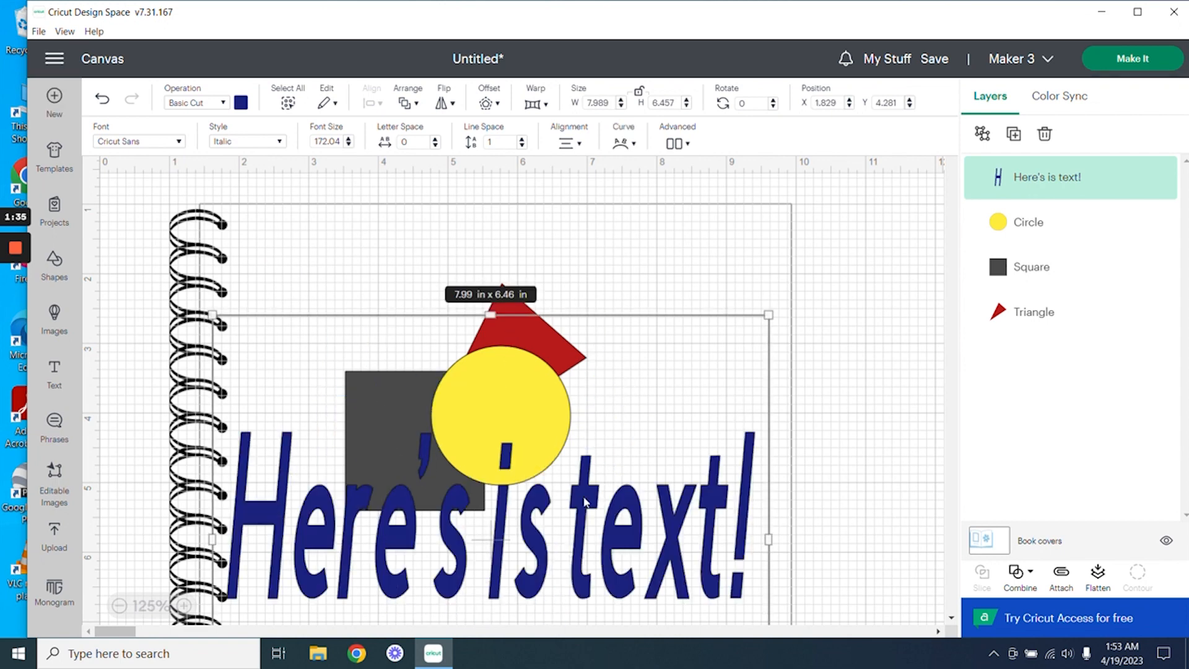
{"action": "left_click_drag", "start_coordinate": [584, 501], "coordinate": [583, 388]}
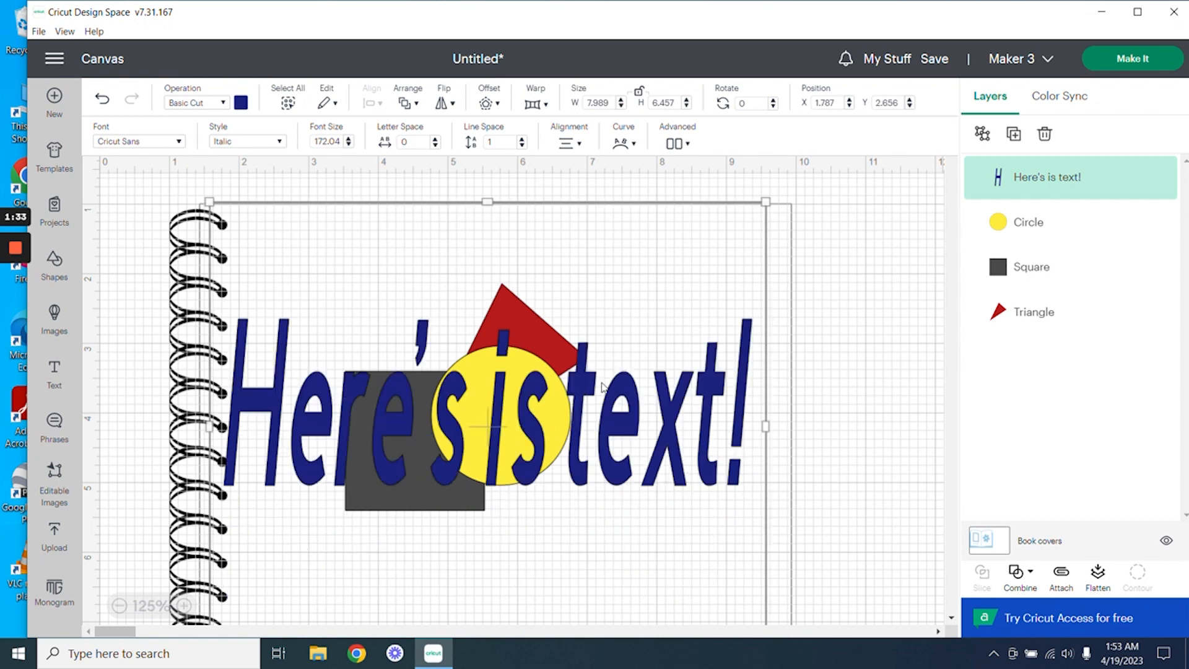
Step: Nudge the text's font size down and back up to 173.04
{"action": "left_click", "coordinate": [349, 145]}
{"action": "left_click", "coordinate": [348, 145]}
{"action": "left_click", "coordinate": [349, 139]}
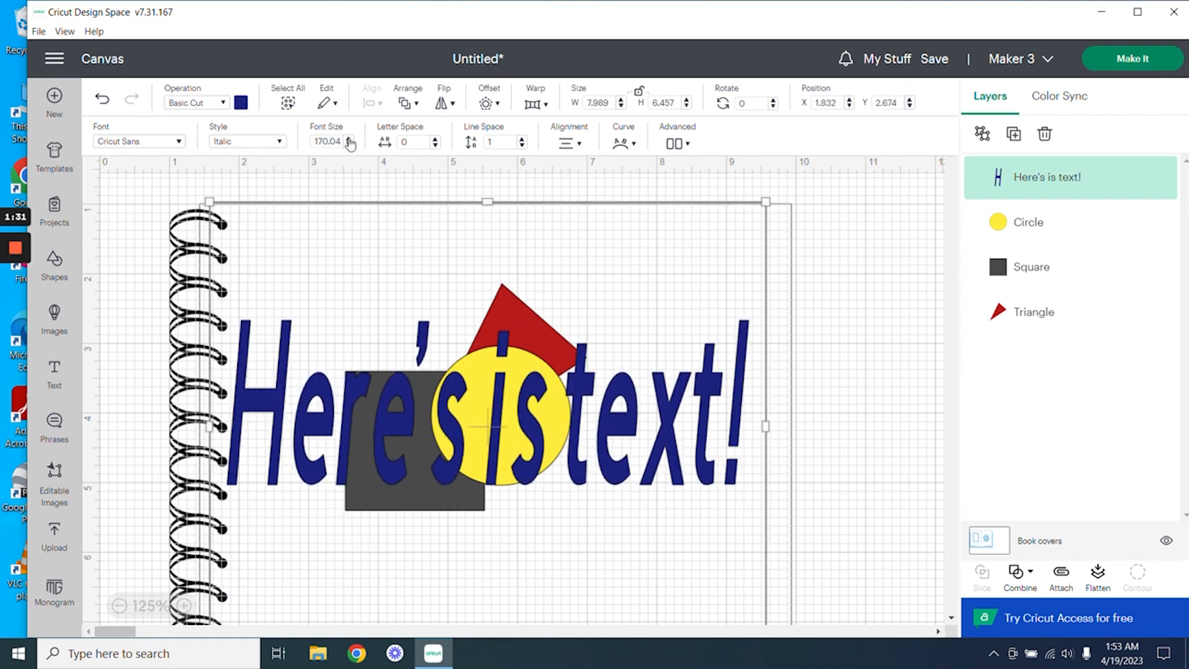
{"action": "left_click", "coordinate": [349, 139]}
{"action": "left_click", "coordinate": [349, 140]}
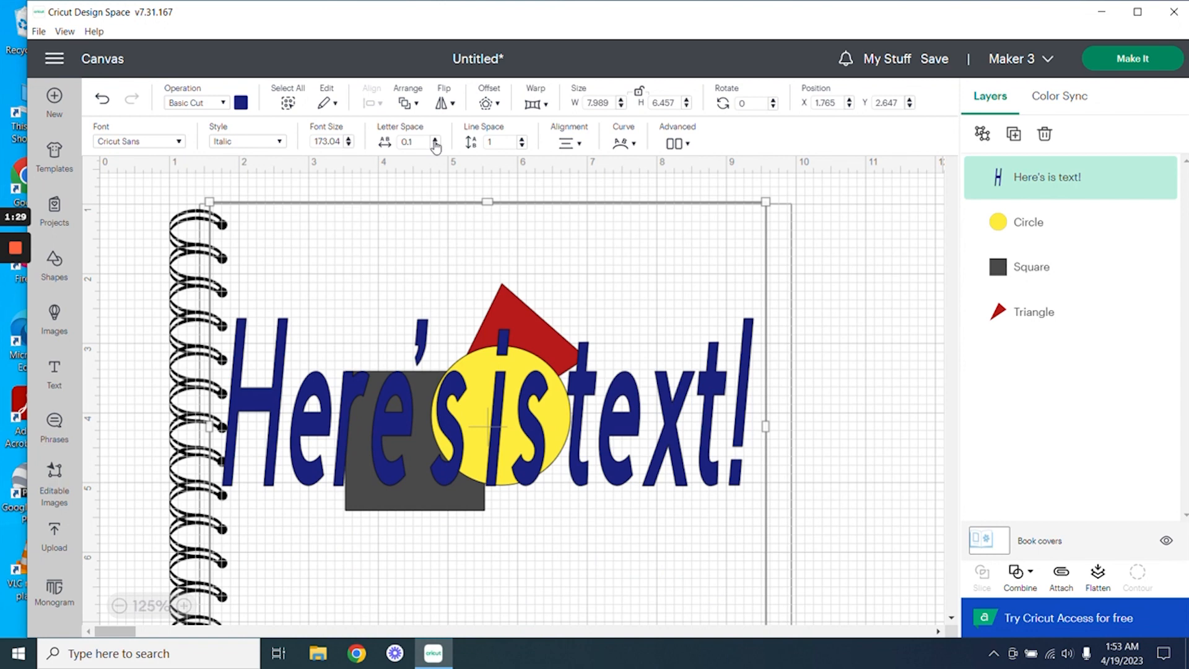
Step: Try wider letter spacing of up to about 0.7 on the text and return it to 0
{"action": "left_click", "coordinate": [436, 140]}
{"action": "left_click", "coordinate": [436, 140]}
{"action": "left_click", "coordinate": [435, 140]}
{"action": "left_click", "coordinate": [435, 140]}
{"action": "left_click", "coordinate": [435, 140]}
{"action": "left_click", "coordinate": [436, 140]}
{"action": "left_click", "coordinate": [436, 140]}
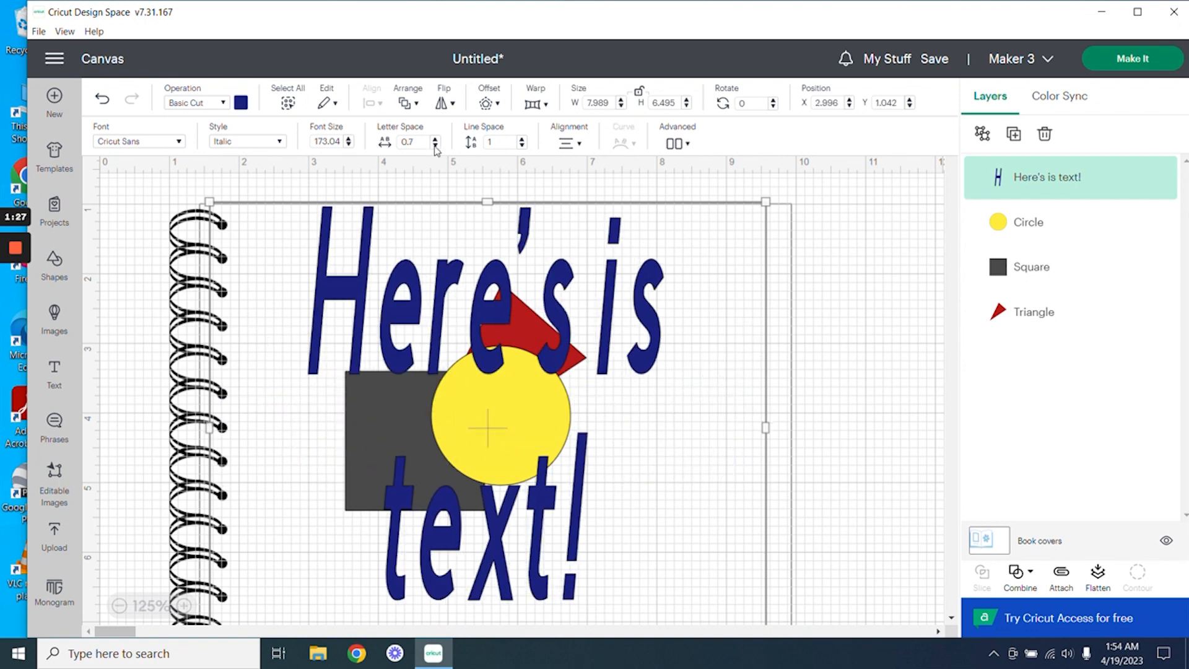
{"action": "left_click", "coordinate": [436, 146]}
{"action": "left_click", "coordinate": [436, 146]}
{"action": "left_click", "coordinate": [436, 147]}
{"action": "left_click", "coordinate": [436, 146]}
{"action": "left_click", "coordinate": [436, 146]}
{"action": "left_click", "coordinate": [436, 146]}
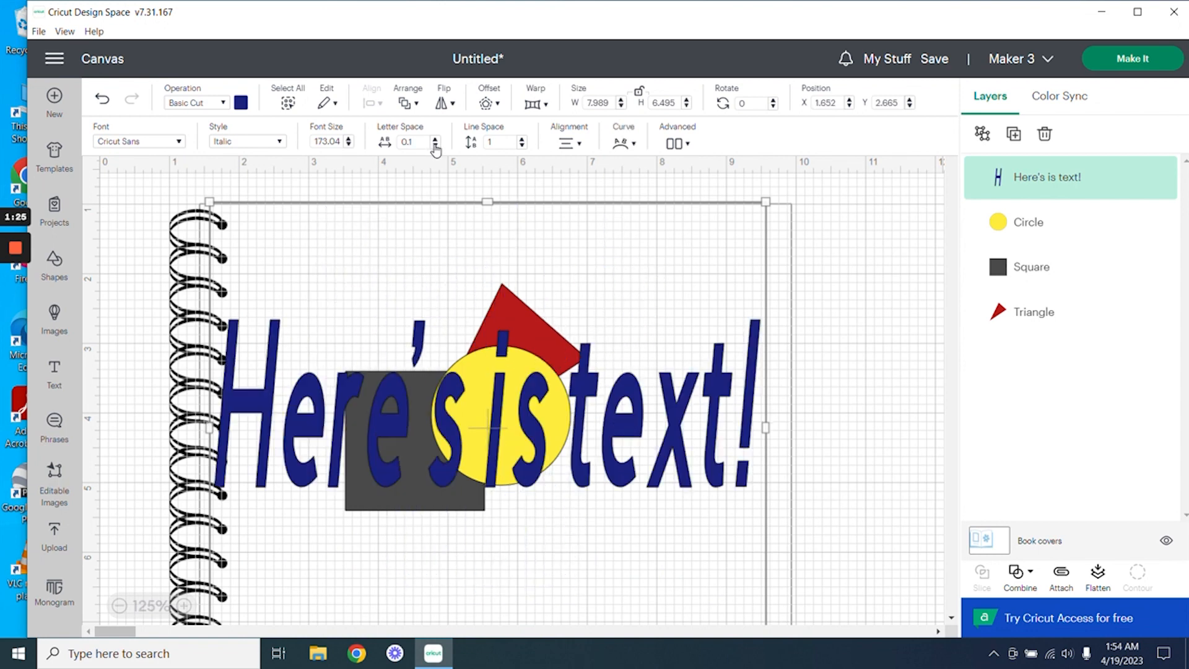
{"action": "left_click", "coordinate": [436, 146]}
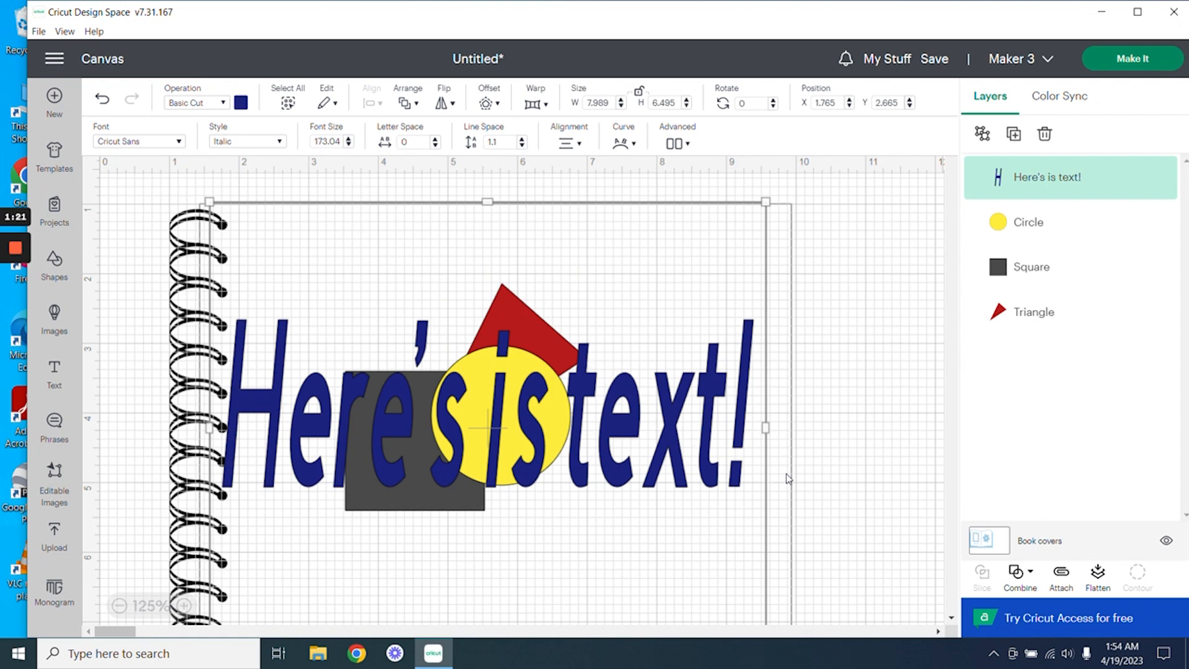
Step: Narrow the text box to about 7.06 in so the words wrap, and increase the line spacing to 1.9
{"action": "left_click_drag", "start_coordinate": [766, 428], "coordinate": [698, 427]}
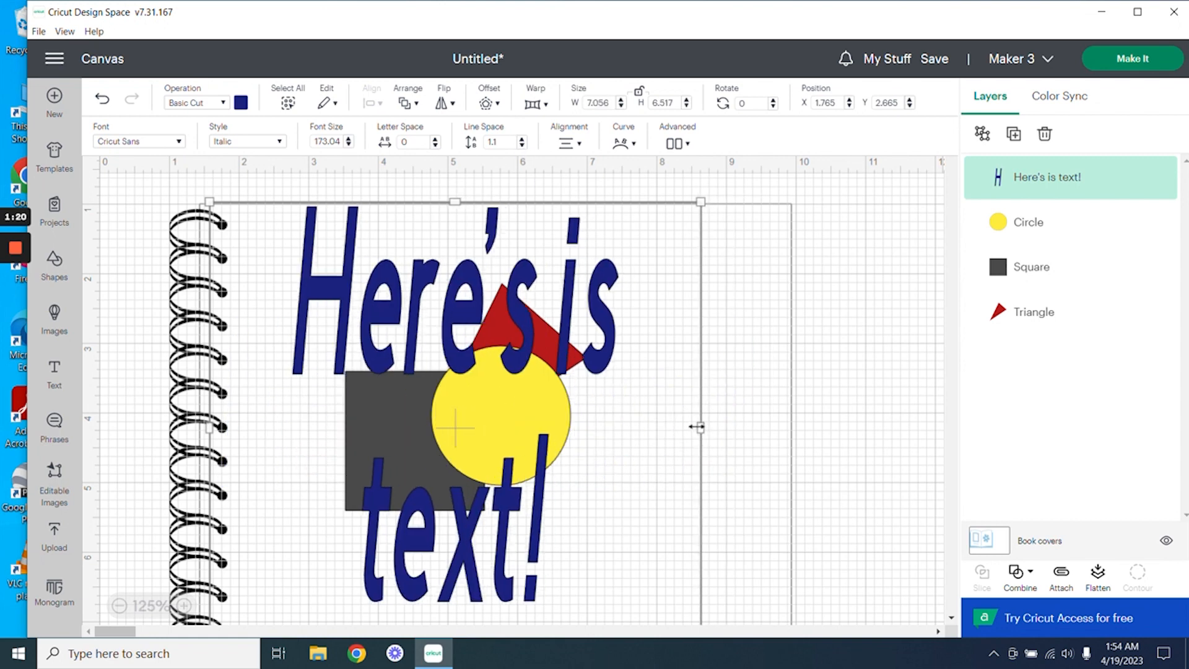
{"action": "left_click", "coordinate": [522, 139]}
{"action": "left_click", "coordinate": [522, 139]}
{"action": "left_click", "coordinate": [523, 139]}
{"action": "left_click", "coordinate": [522, 139]}
{"action": "left_click", "coordinate": [523, 139]}
{"action": "left_click", "coordinate": [522, 139]}
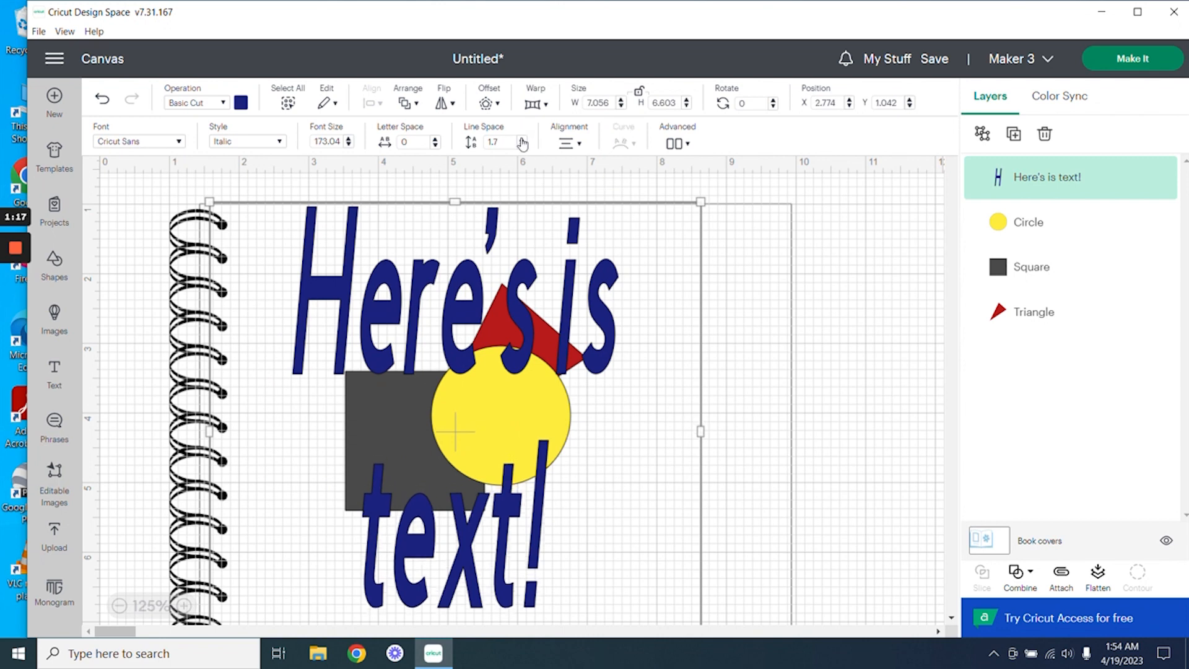
{"action": "left_click", "coordinate": [522, 138]}
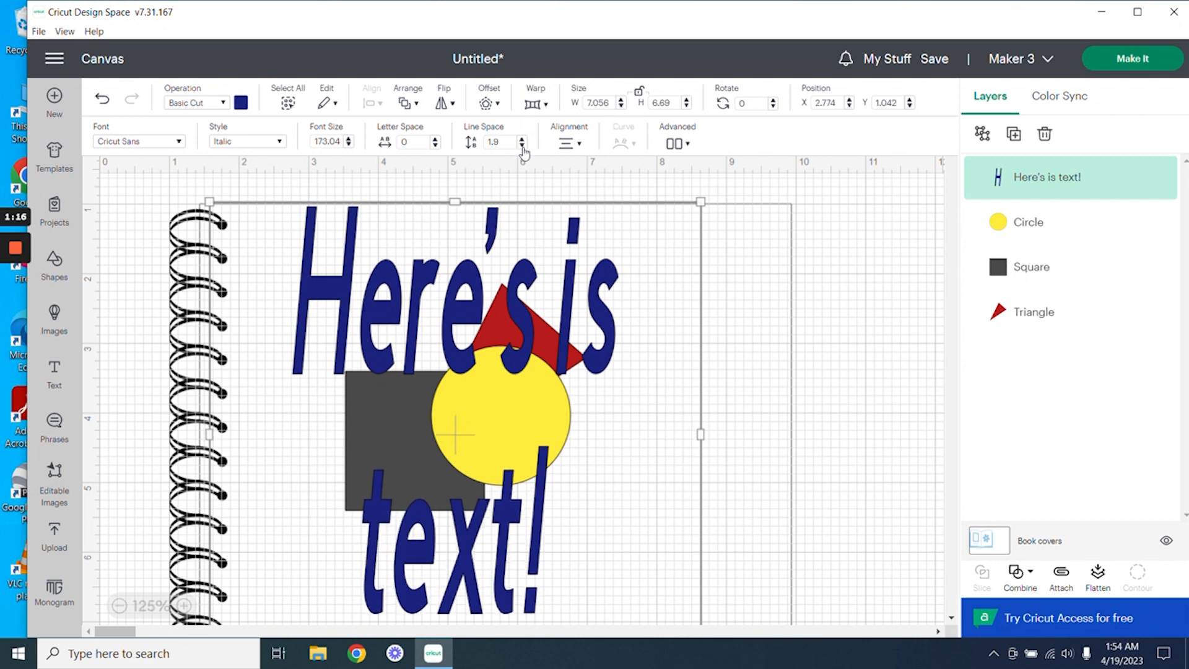
Step: Reduce the line spacing of the wrapped text to 1.2
{"action": "left_click", "coordinate": [523, 145]}
{"action": "left_click", "coordinate": [522, 146]}
{"action": "left_click", "coordinate": [522, 145]}
{"action": "left_click", "coordinate": [522, 146]}
{"action": "left_click", "coordinate": [522, 146]}
{"action": "left_click", "coordinate": [523, 145]}
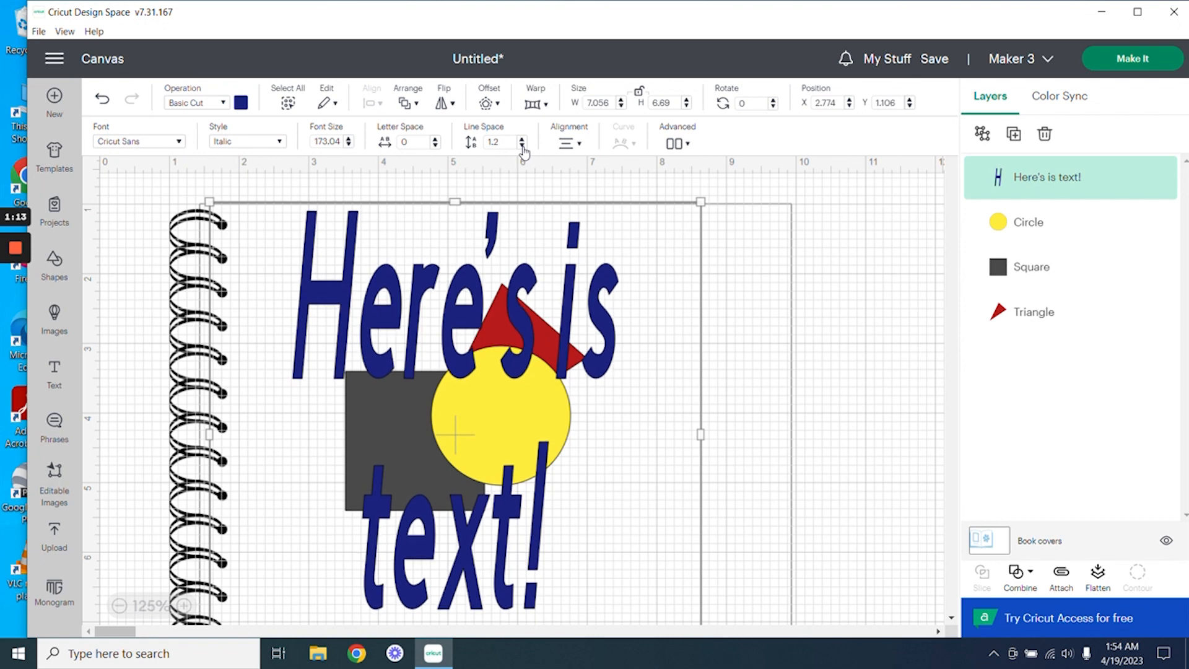
Step: Try right alignment on the wrapped text, and set it to left alignment
{"action": "left_click", "coordinate": [567, 144]}
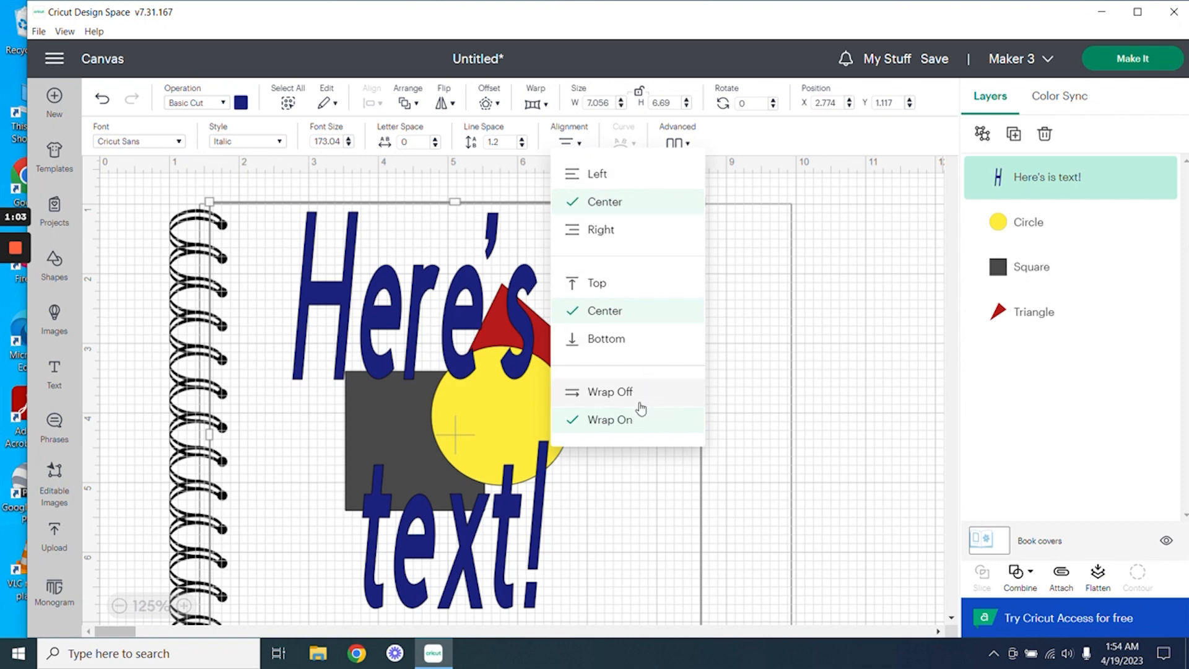
{"action": "left_click", "coordinate": [621, 231]}
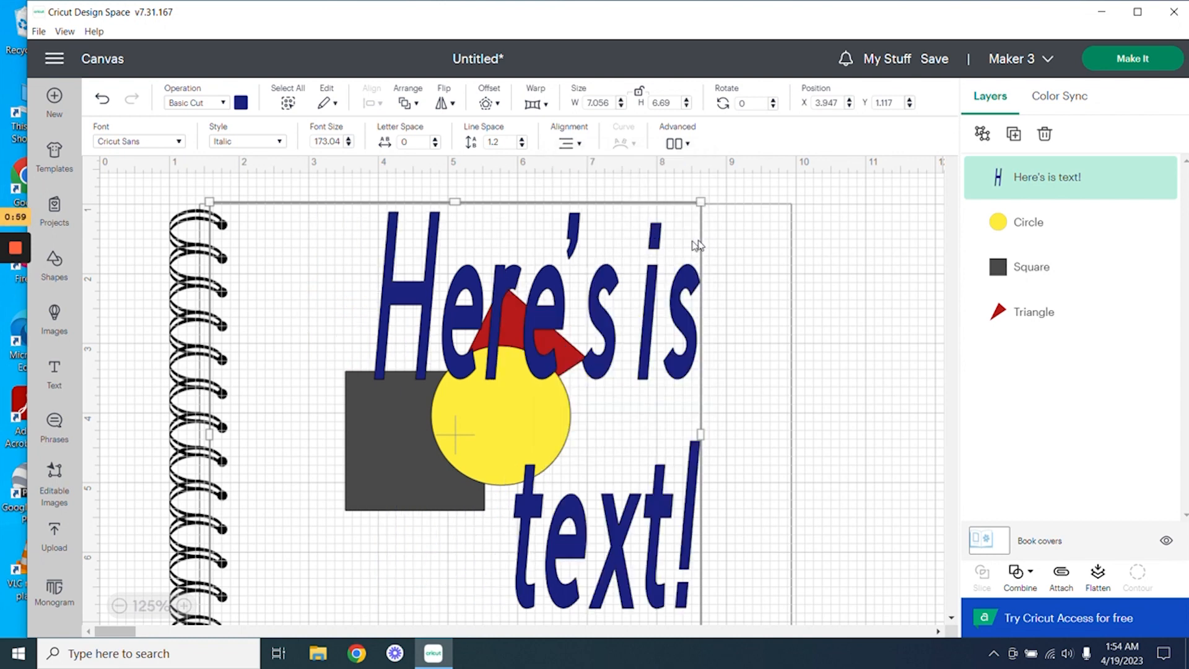
{"action": "left_click", "coordinate": [573, 144]}
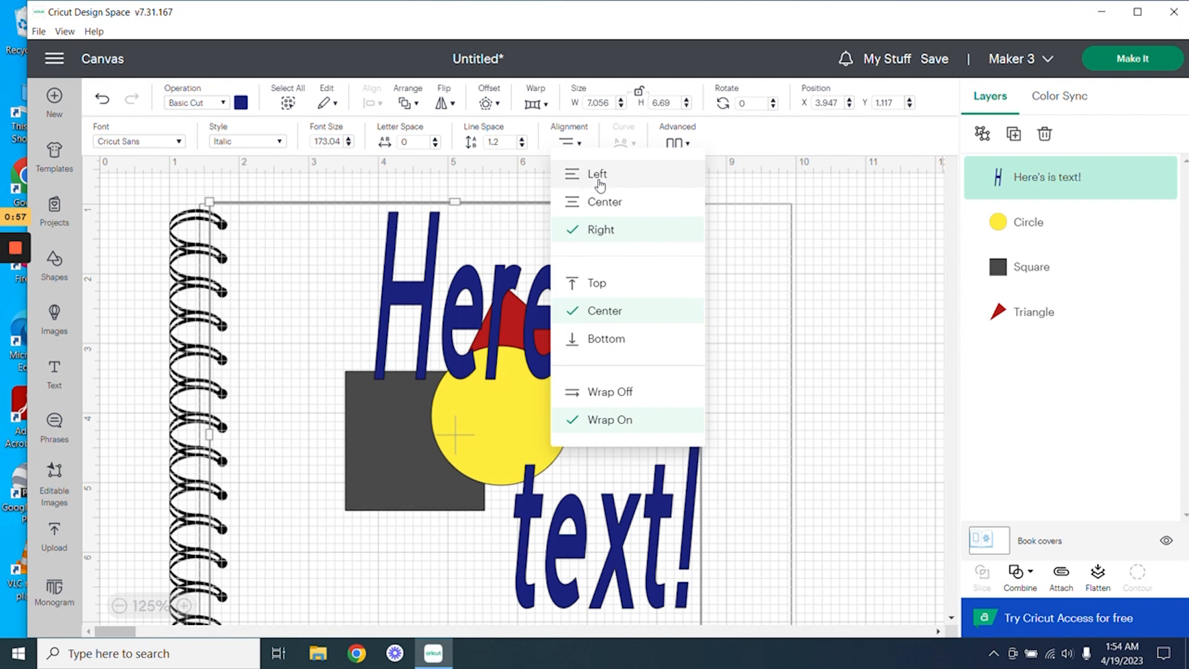
{"action": "left_click", "coordinate": [598, 175]}
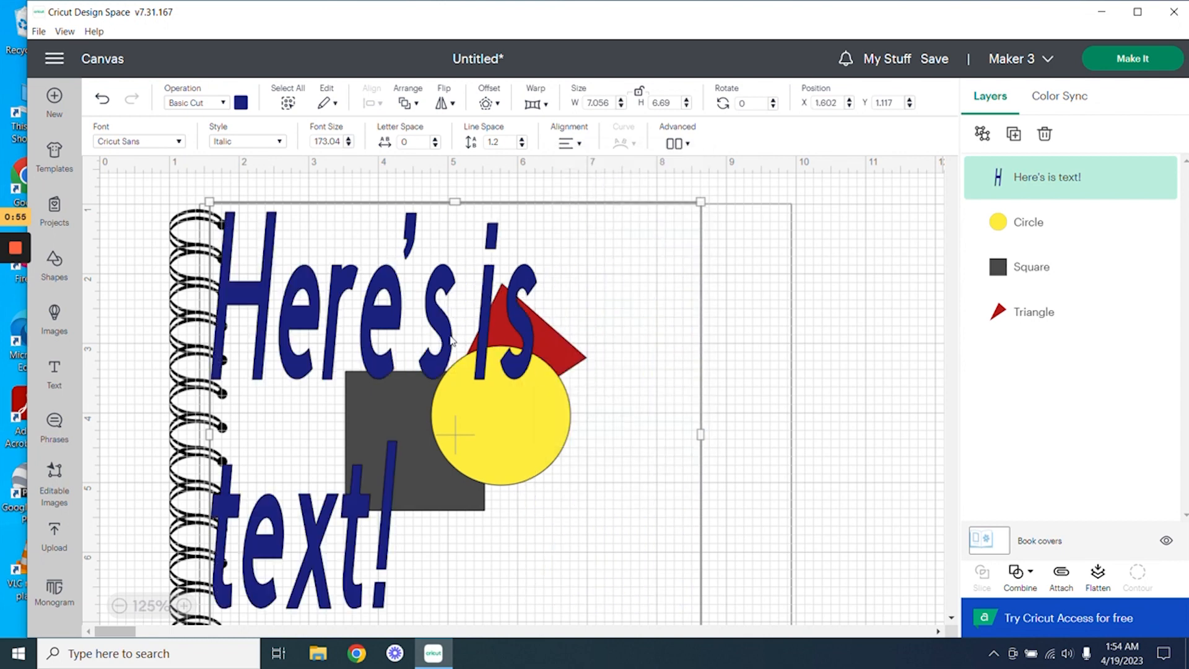
Step: Reduce the text box's height to about 6.54 in and position the text at about X 2.37, Y 1.15
{"action": "left_click_drag", "start_coordinate": [451, 339], "coordinate": [509, 340]}
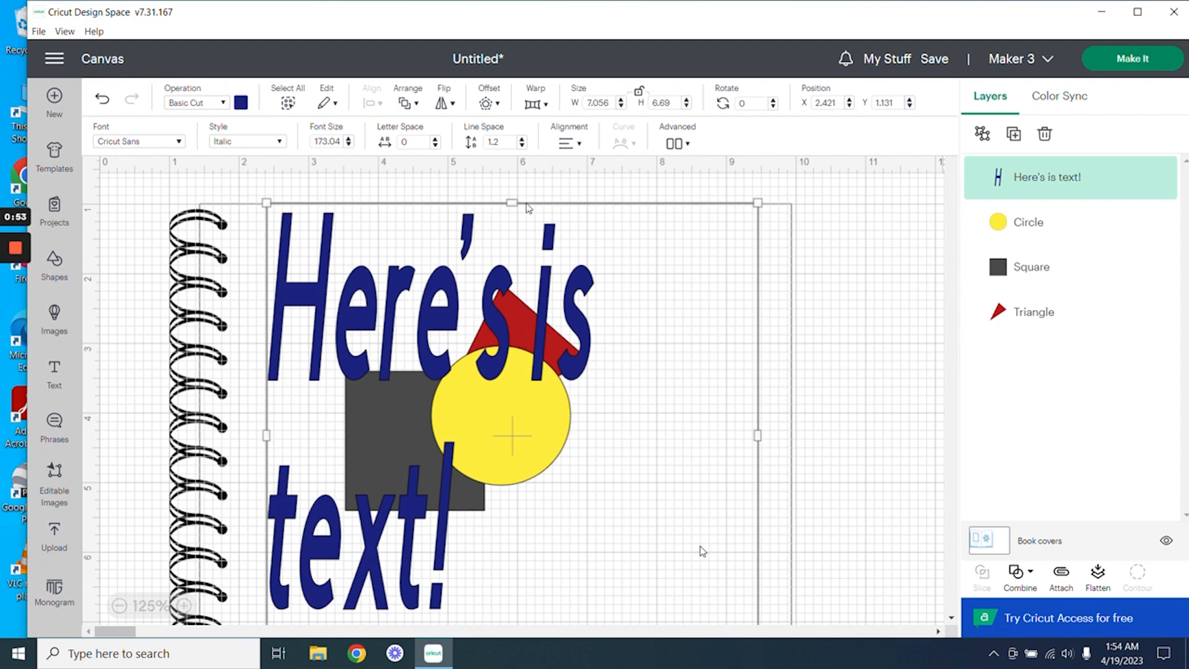
{"action": "left_click_drag", "start_coordinate": [518, 201], "coordinate": [523, 451]}
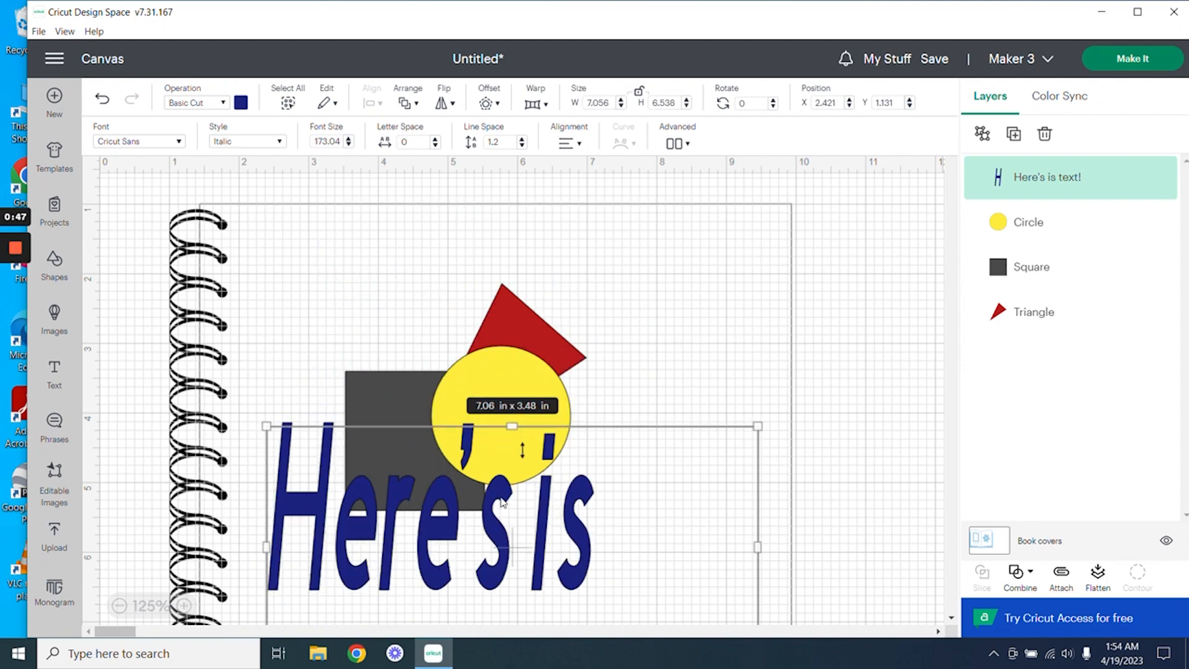
{"action": "left_click_drag", "start_coordinate": [500, 497], "coordinate": [503, 277]}
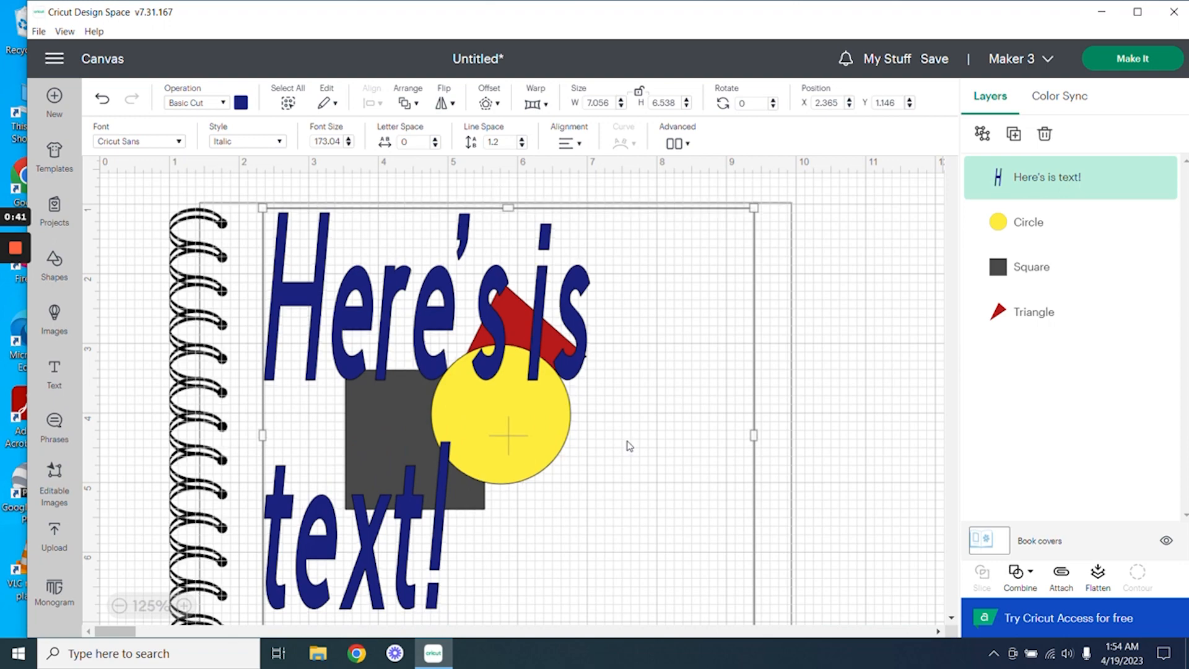
Step: Scale the text down to about 5.73 x 3.33 in and widen its box to about 7.73 in so it fits one line
{"action": "scroll", "coordinate": [755, 335], "scroll_direction": "down", "scroll_amount": 3}
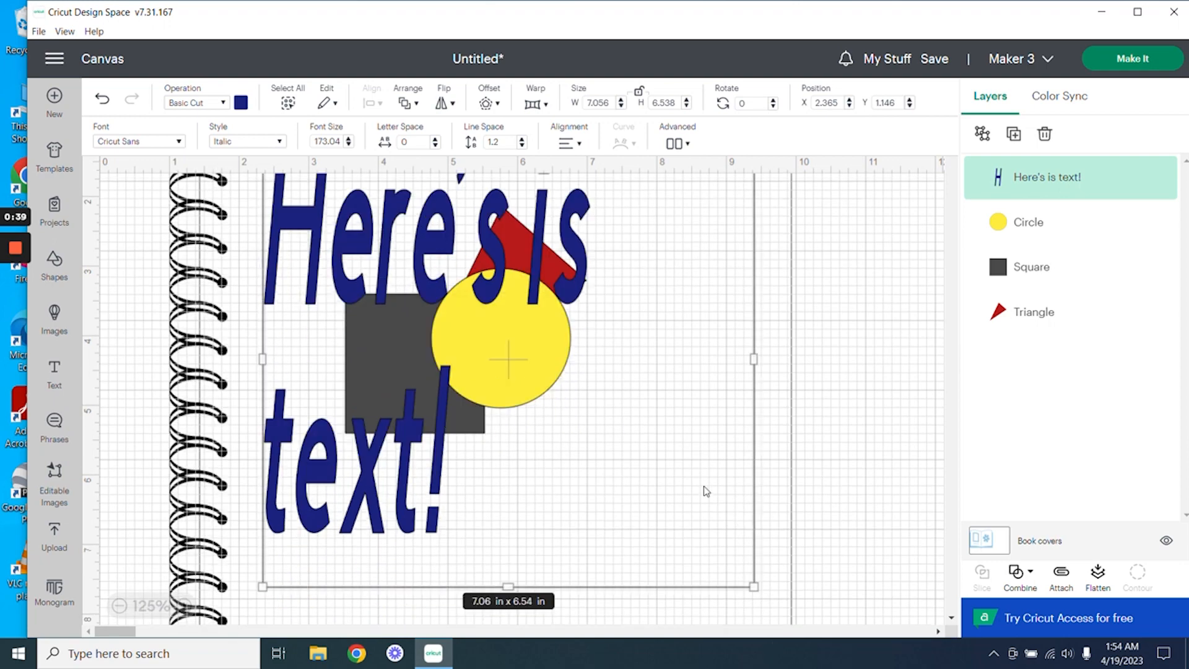
{"action": "left_click_drag", "start_coordinate": [754, 587], "coordinate": [662, 364]}
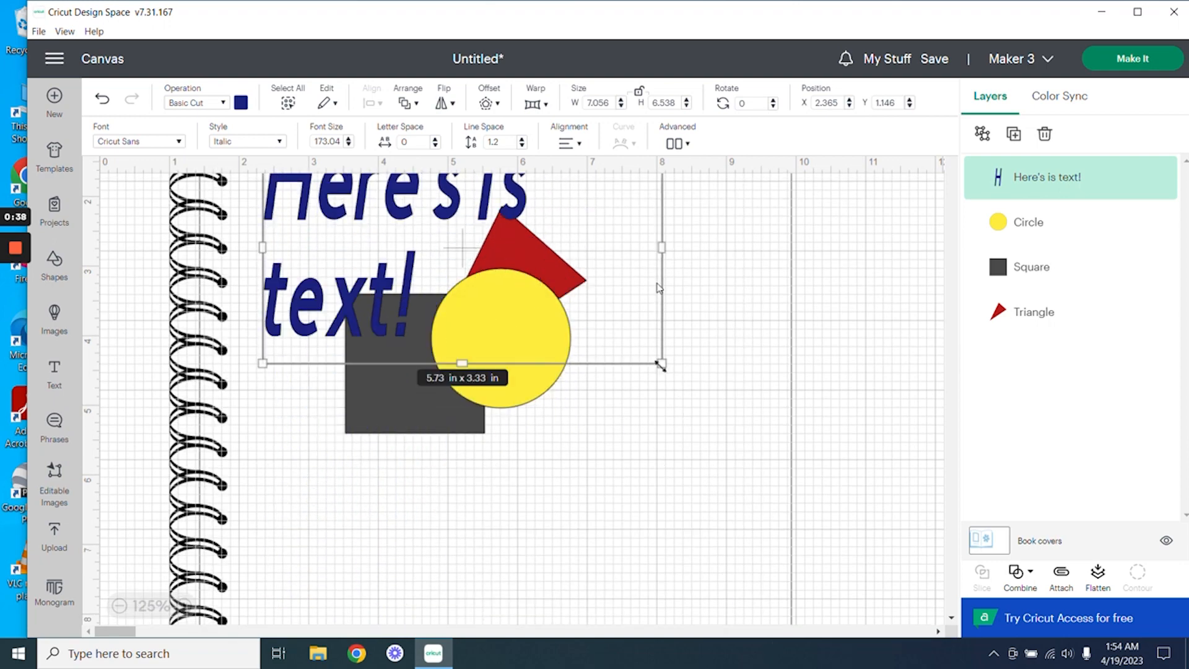
{"action": "left_click_drag", "start_coordinate": [661, 248], "coordinate": [801, 247]}
{"action": "scroll", "coordinate": [556, 359], "scroll_direction": "up", "scroll_amount": 3}
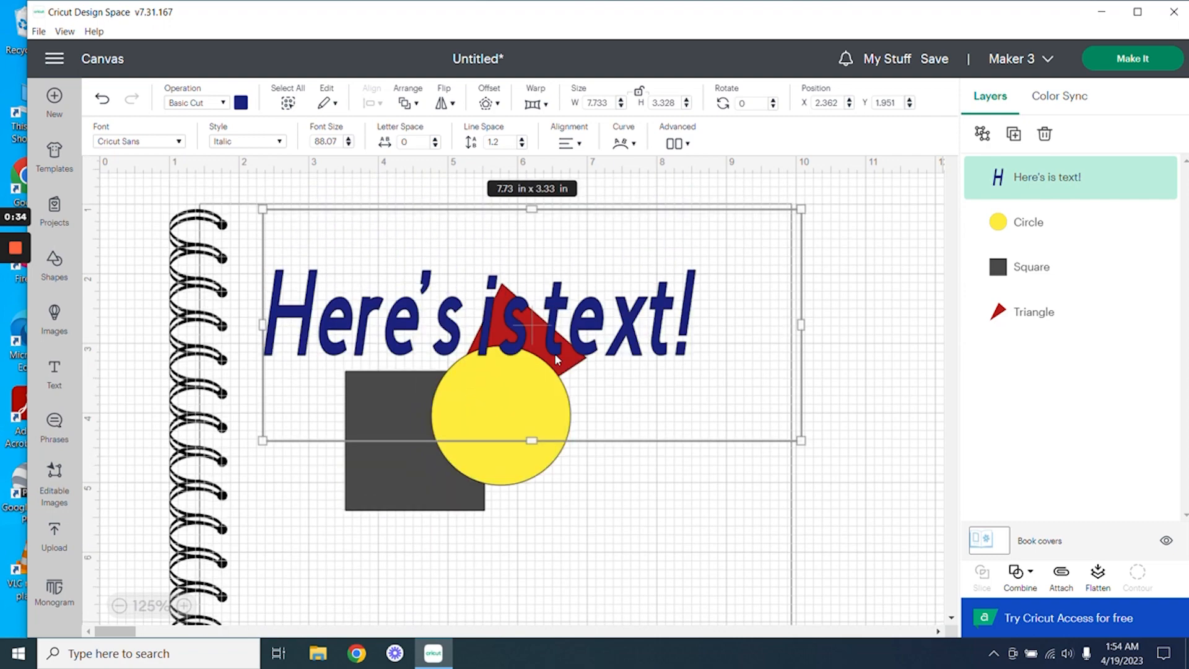
Step: Curve the text into an upward arch with a curve value of 43
{"action": "left_click", "coordinate": [632, 146]}
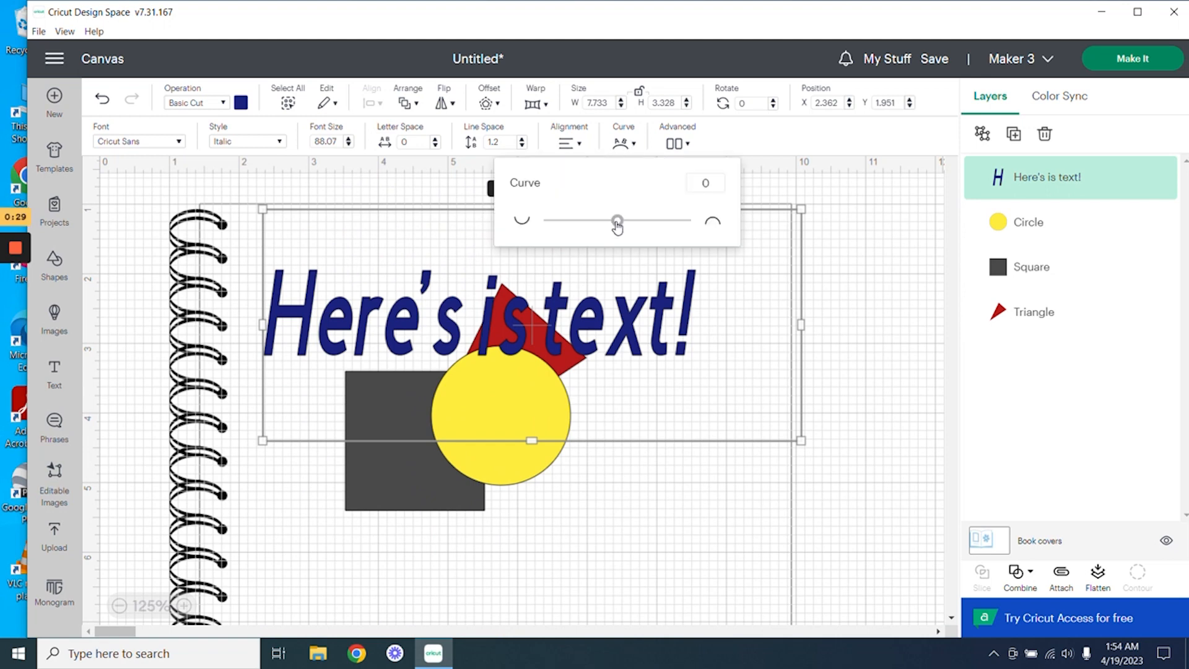
{"action": "left_click_drag", "start_coordinate": [617, 223], "coordinate": [646, 230]}
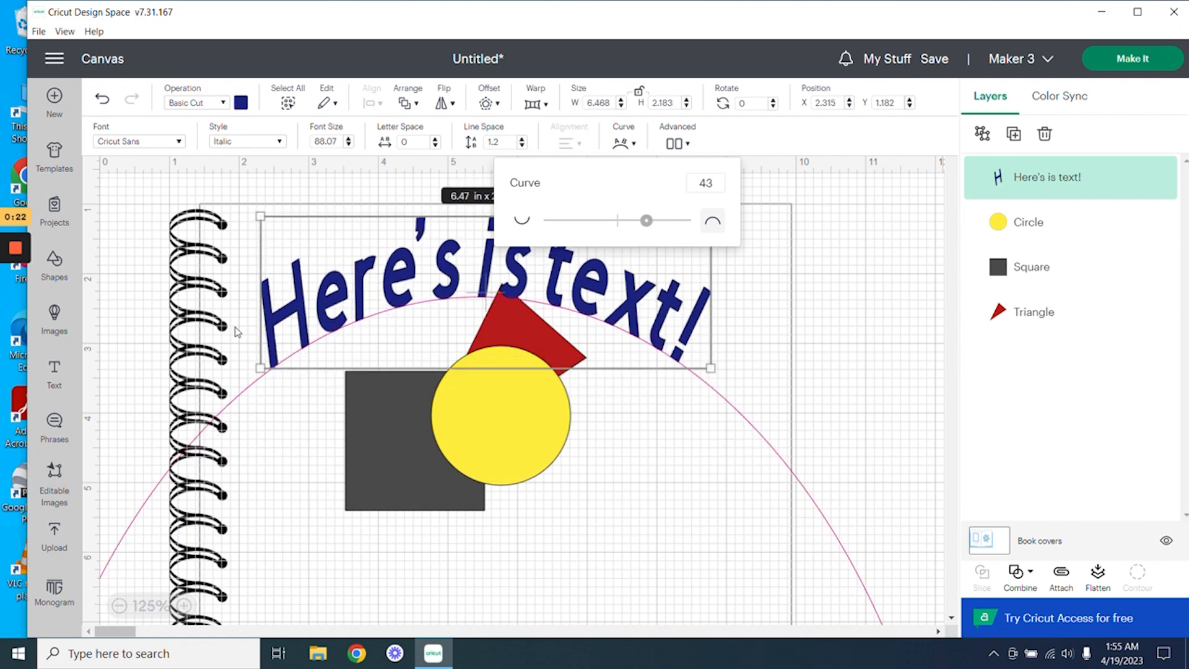
Step: Examine the ungrouping choices available for the curved text
{"action": "left_click", "coordinate": [774, 244]}
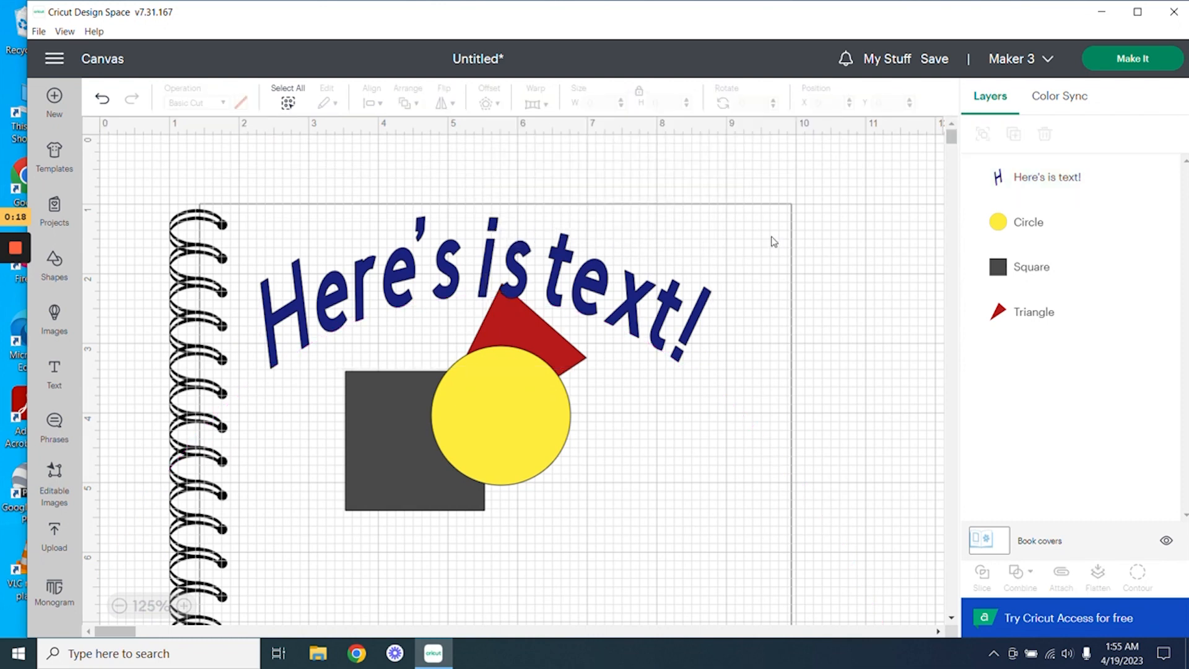
{"action": "left_click", "coordinate": [587, 290]}
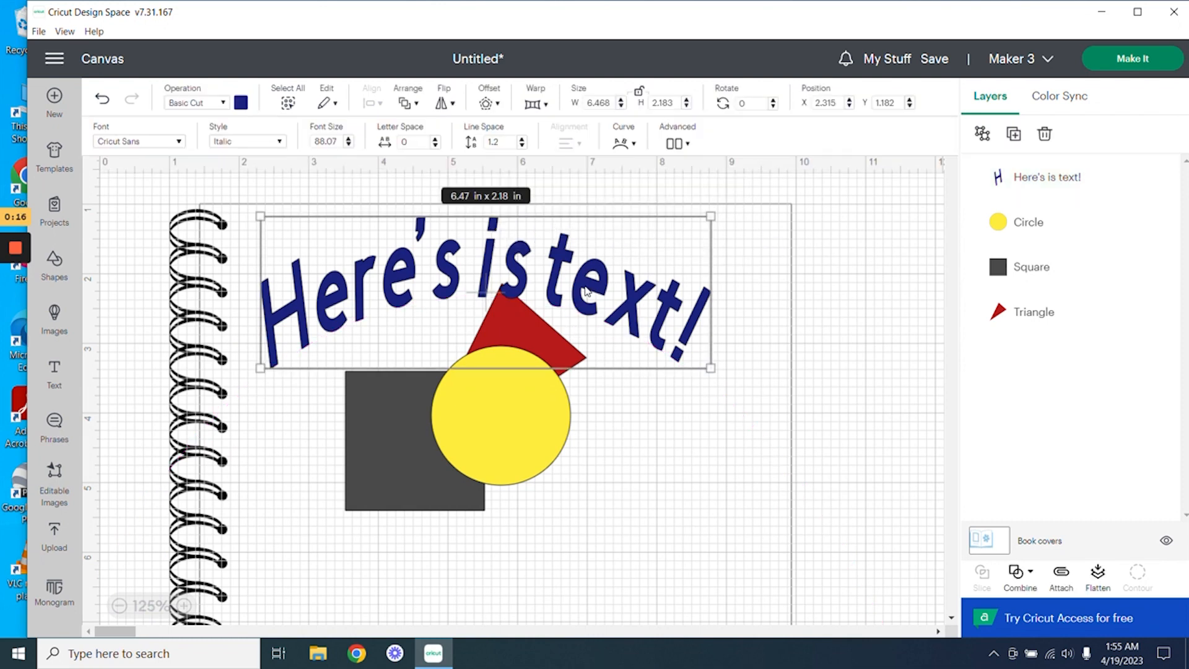
{"action": "left_click", "coordinate": [685, 146]}
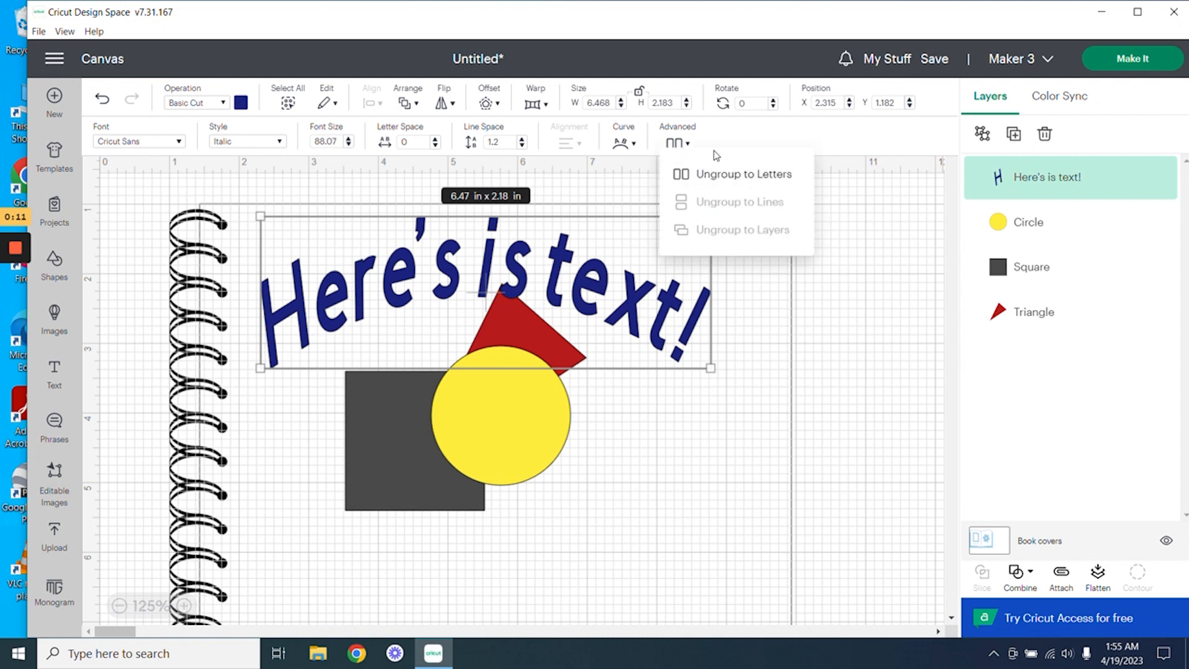
{"action": "left_click", "coordinate": [731, 141]}
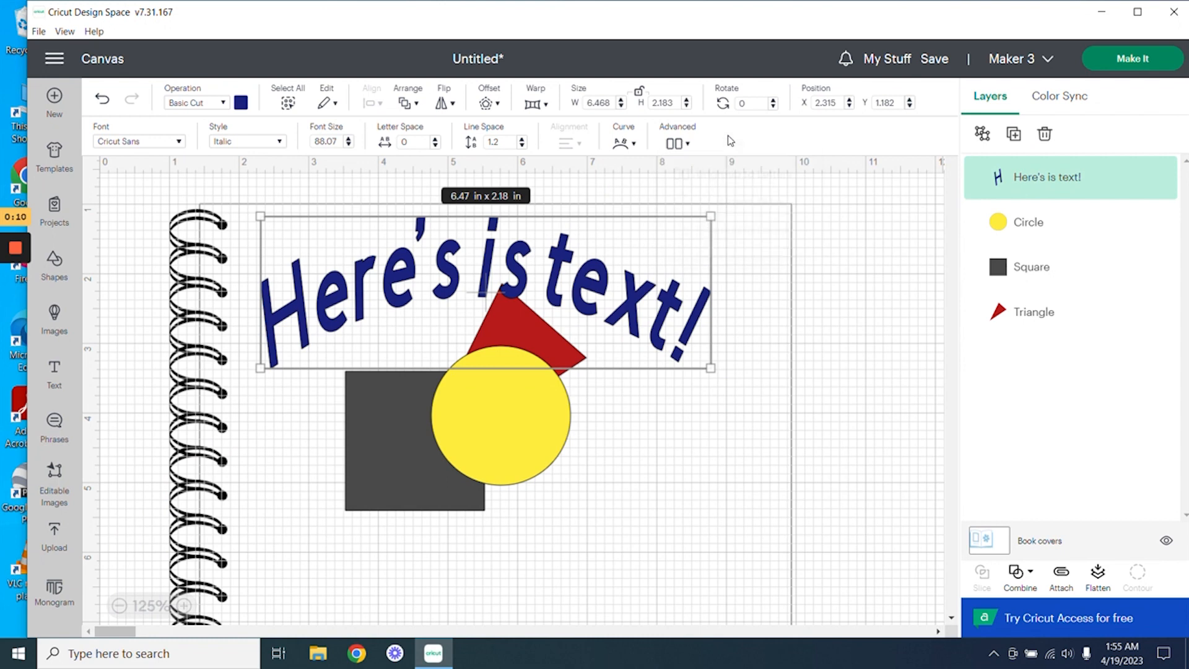
{"action": "left_click", "coordinate": [540, 104]}
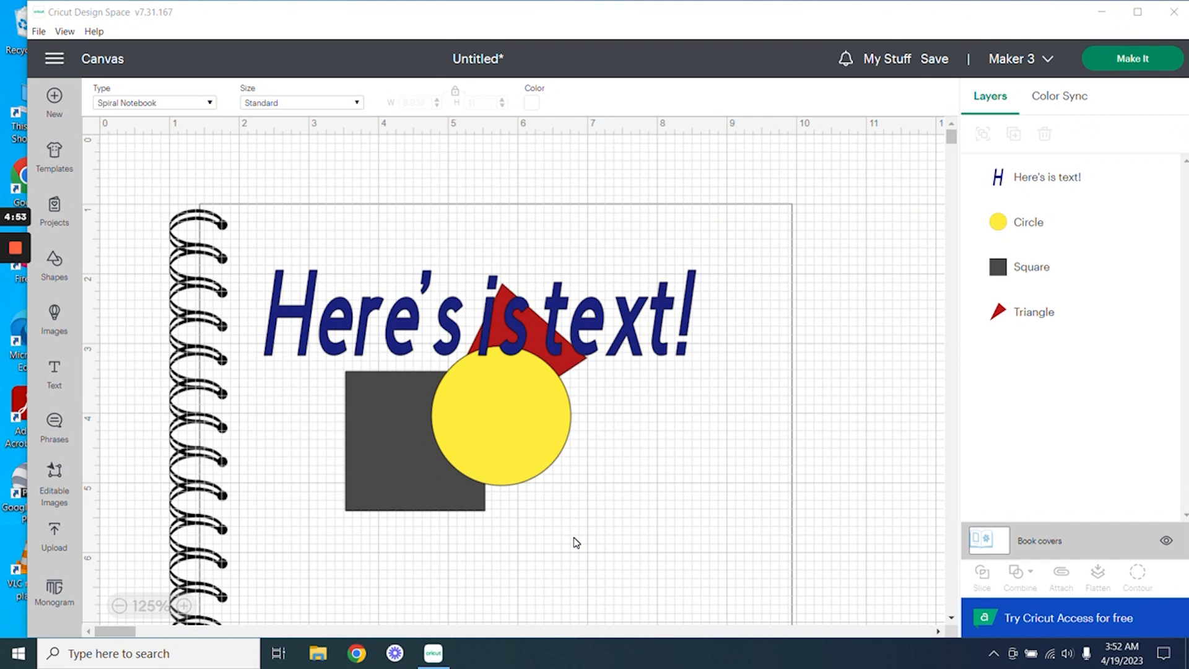
Step: Upload the "car good" PNG file from the Downloads folder with the image type set to Simple
{"action": "left_click", "coordinate": [55, 540]}
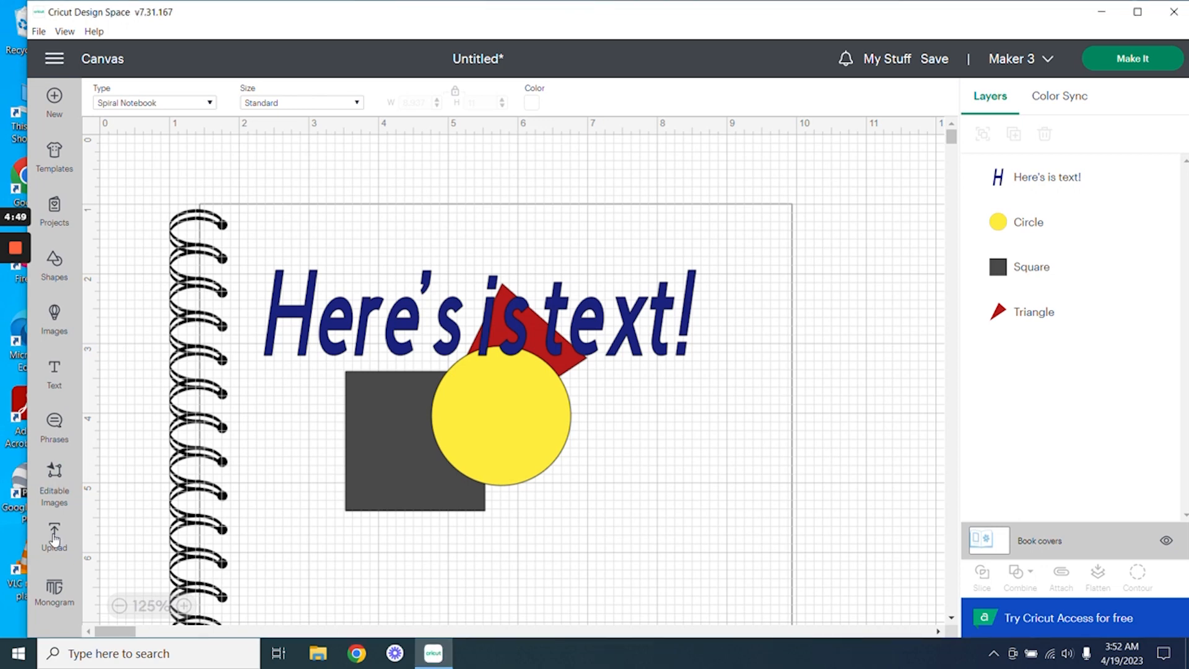
{"action": "left_click", "coordinate": [55, 541]}
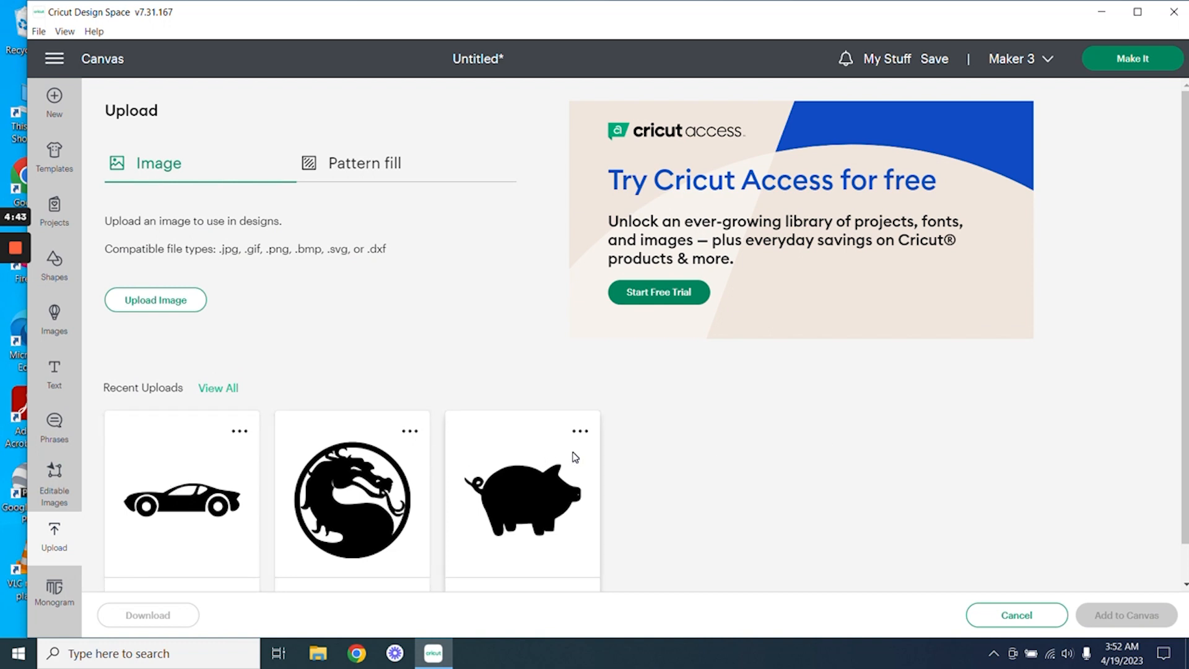
{"action": "scroll", "coordinate": [573, 458], "scroll_direction": "down", "scroll_amount": 1}
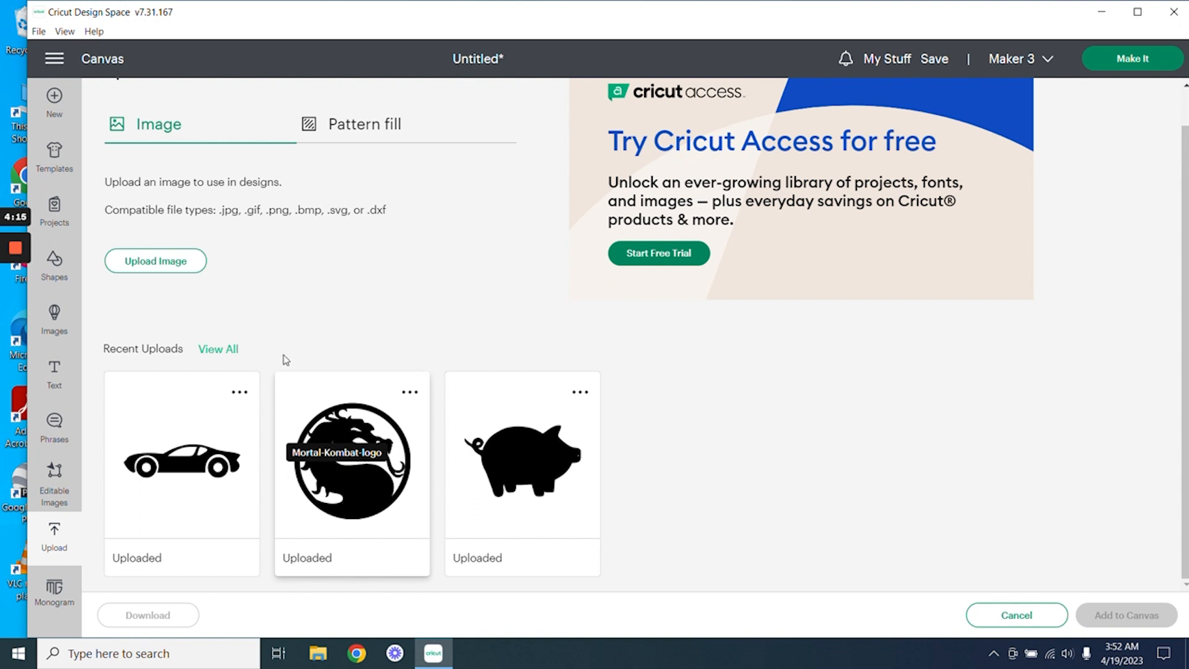
{"action": "left_click", "coordinate": [172, 266]}
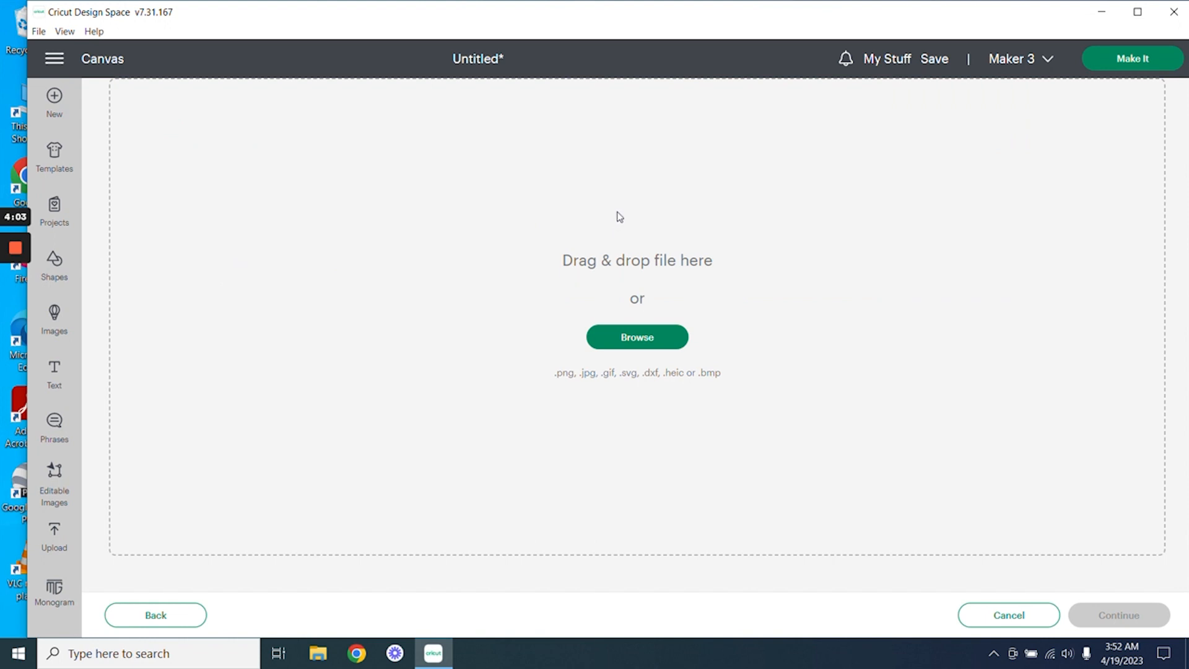
{"action": "left_click", "coordinate": [646, 344]}
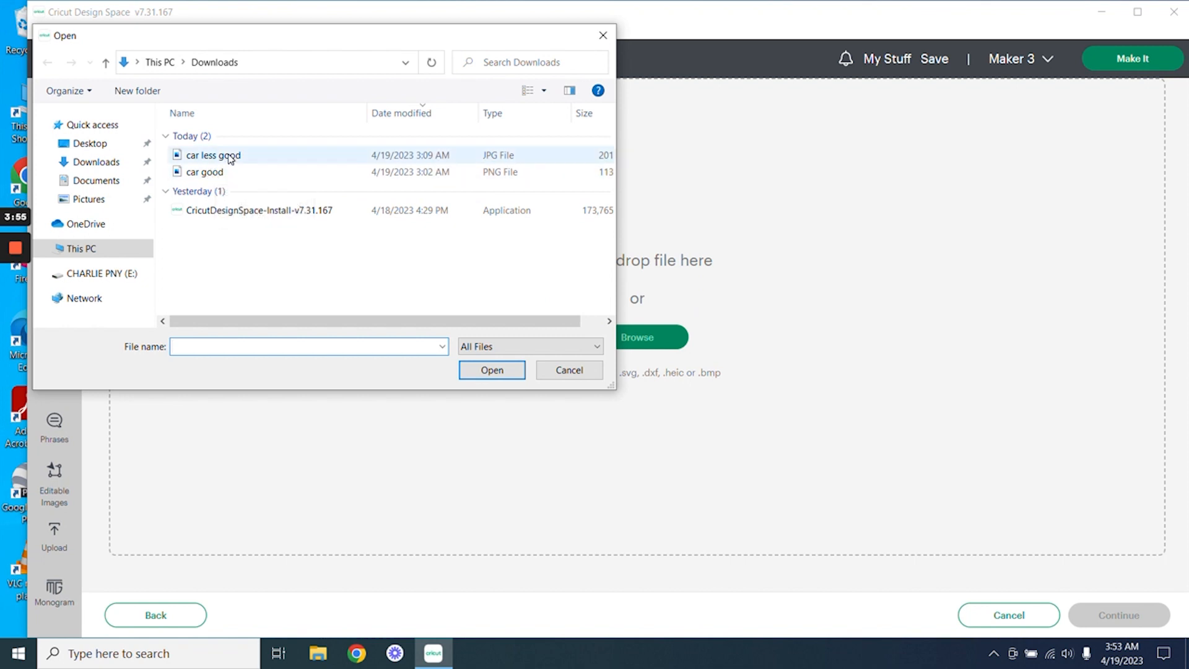
{"action": "left_click", "coordinate": [213, 175]}
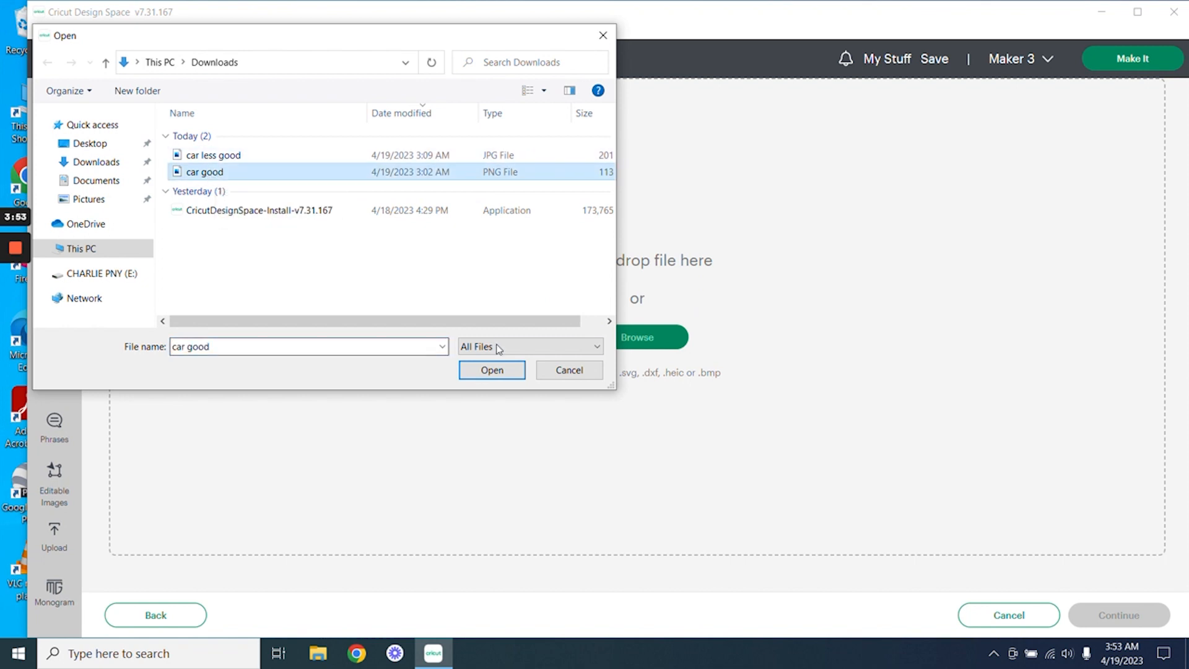
{"action": "left_click", "coordinate": [490, 370]}
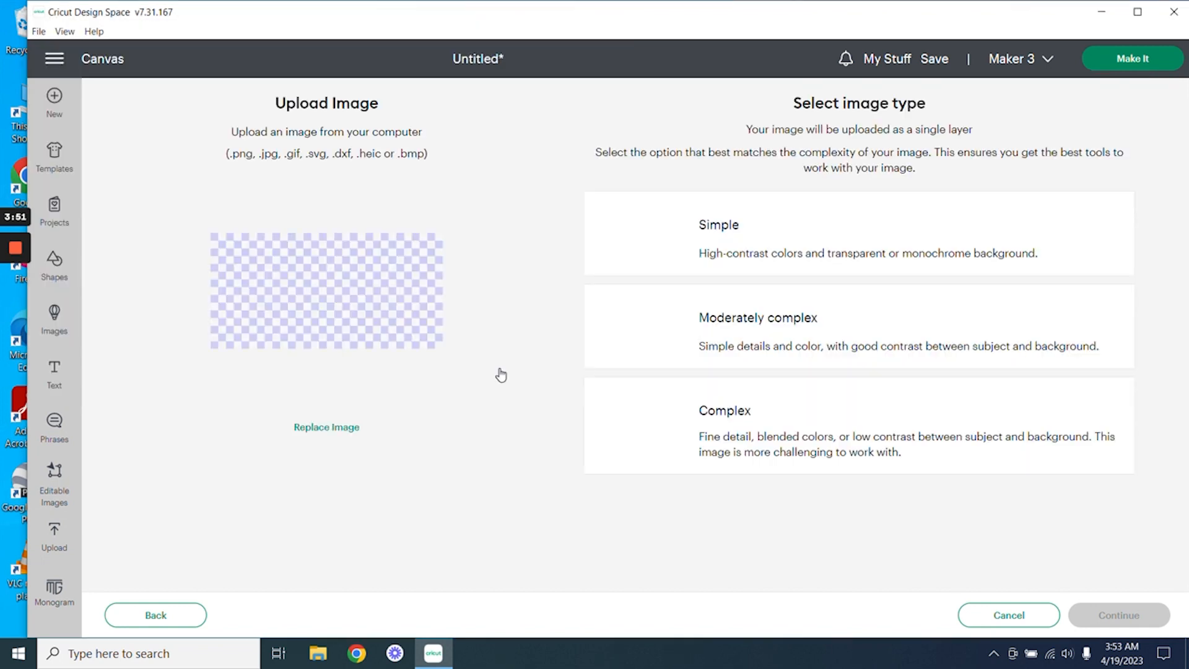
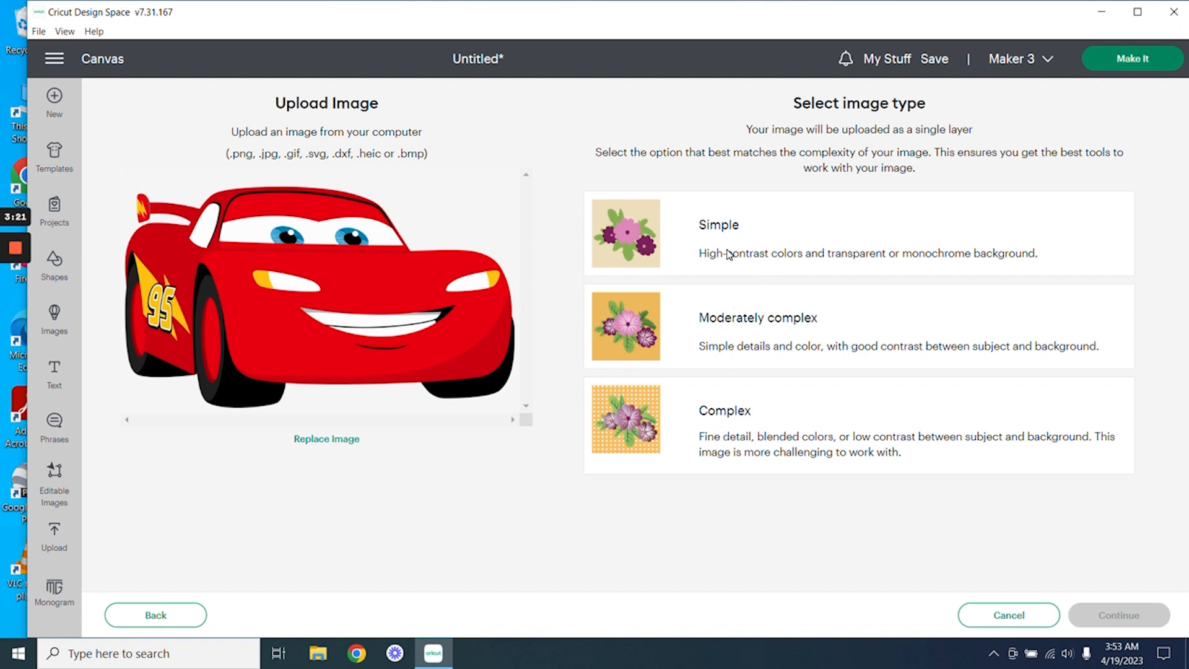
{"action": "left_click", "coordinate": [732, 231]}
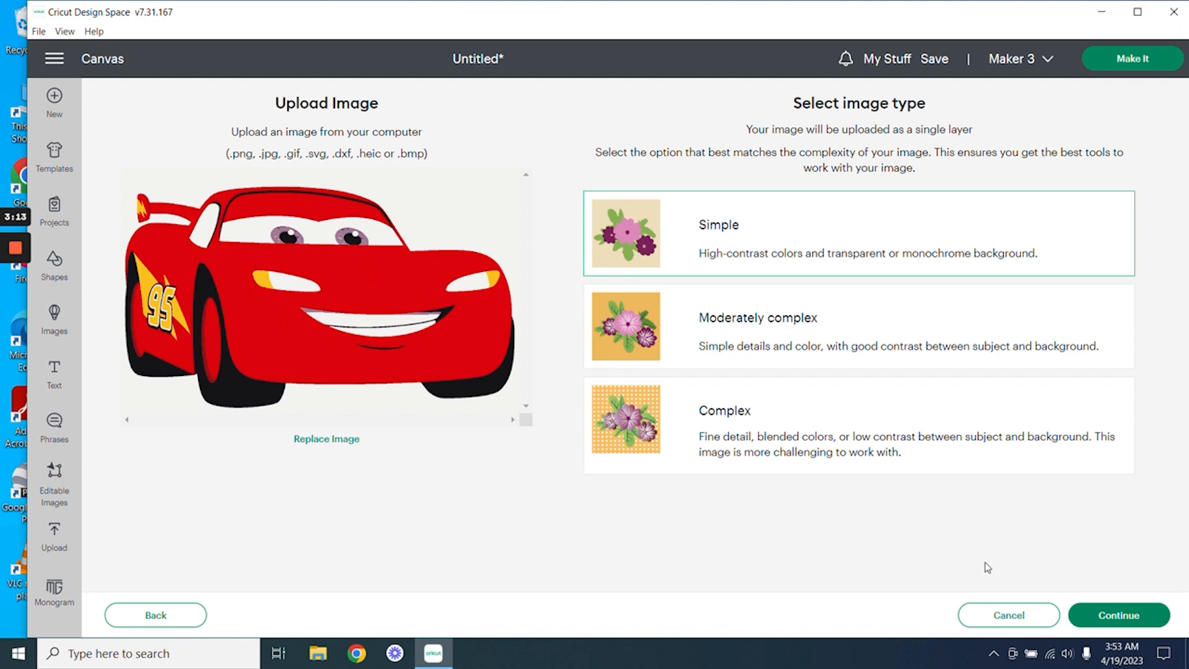
{"action": "left_click", "coordinate": [1109, 616]}
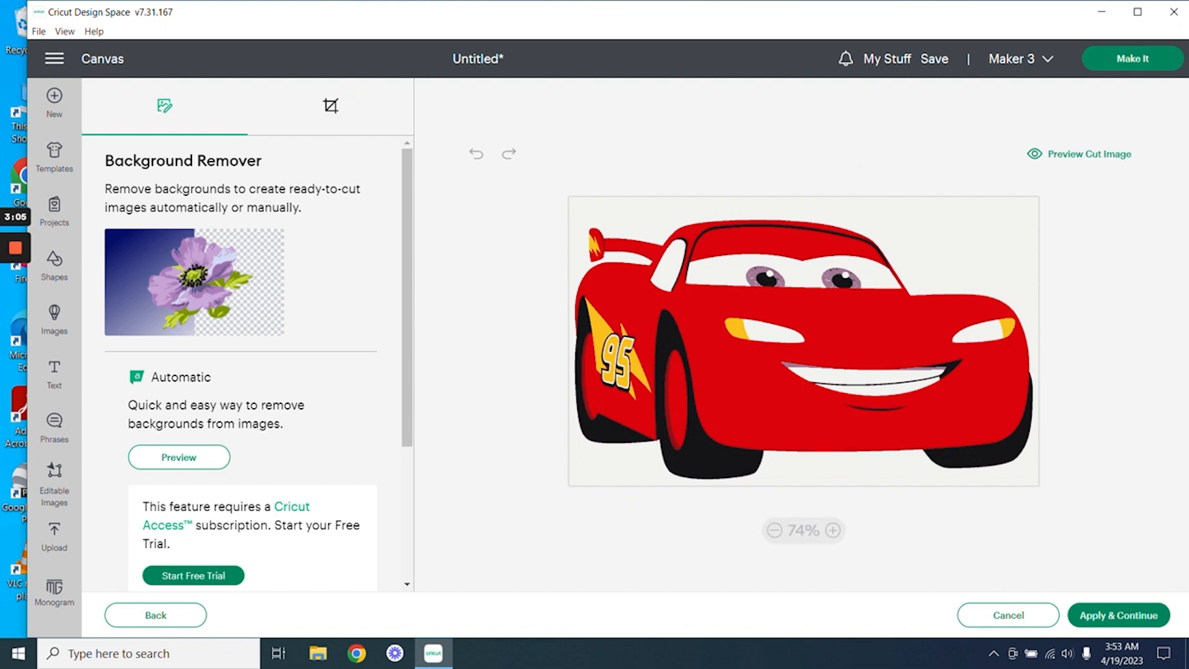
Step: Compare the upload type previews, return to the Background Remover, and examine its extra manual options for colour reduction and tolerance
{"action": "left_click", "coordinate": [1112, 615]}
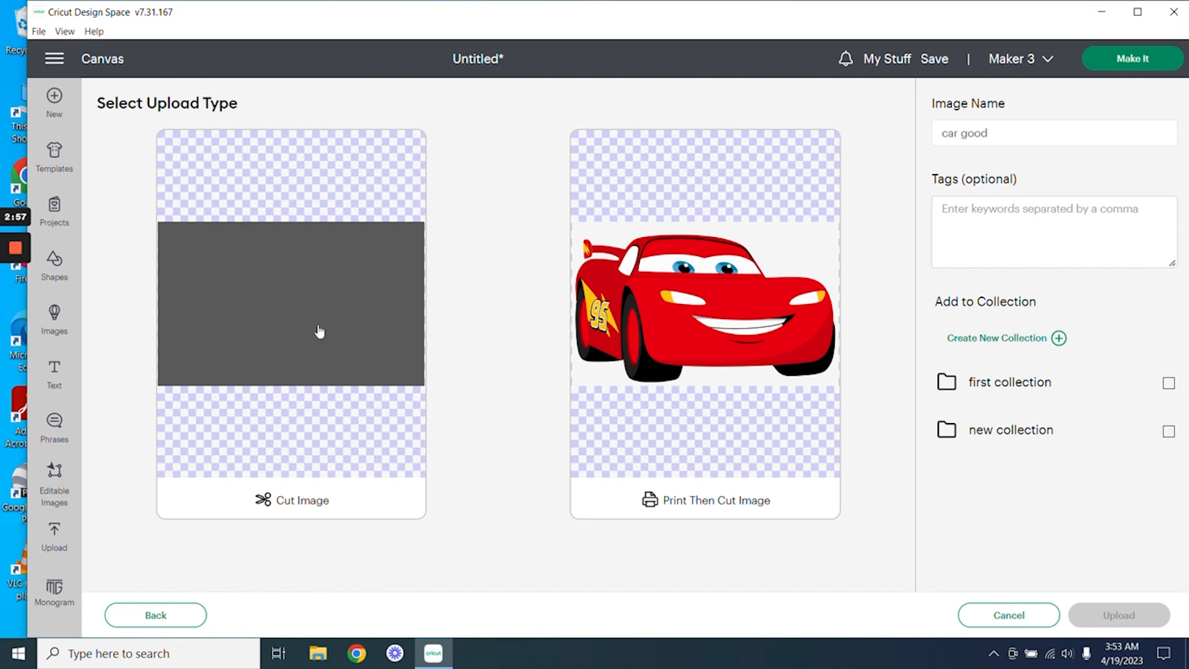
{"action": "left_click", "coordinate": [155, 615]}
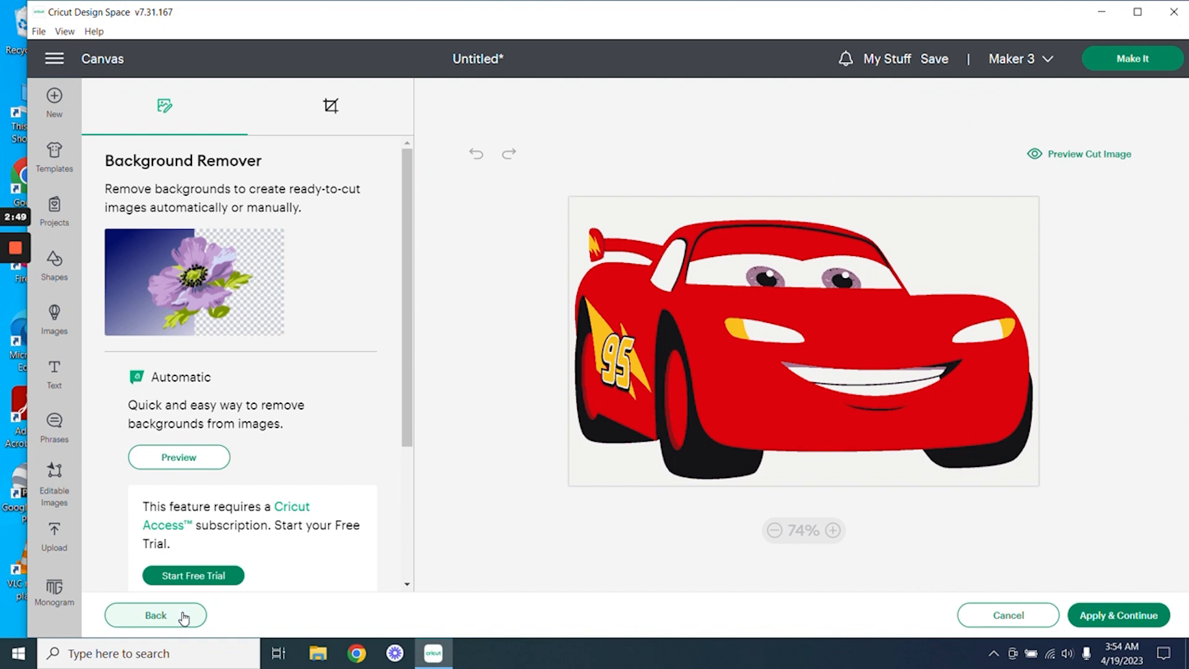
{"action": "scroll", "coordinate": [308, 539], "scroll_direction": "down", "scroll_amount": 3}
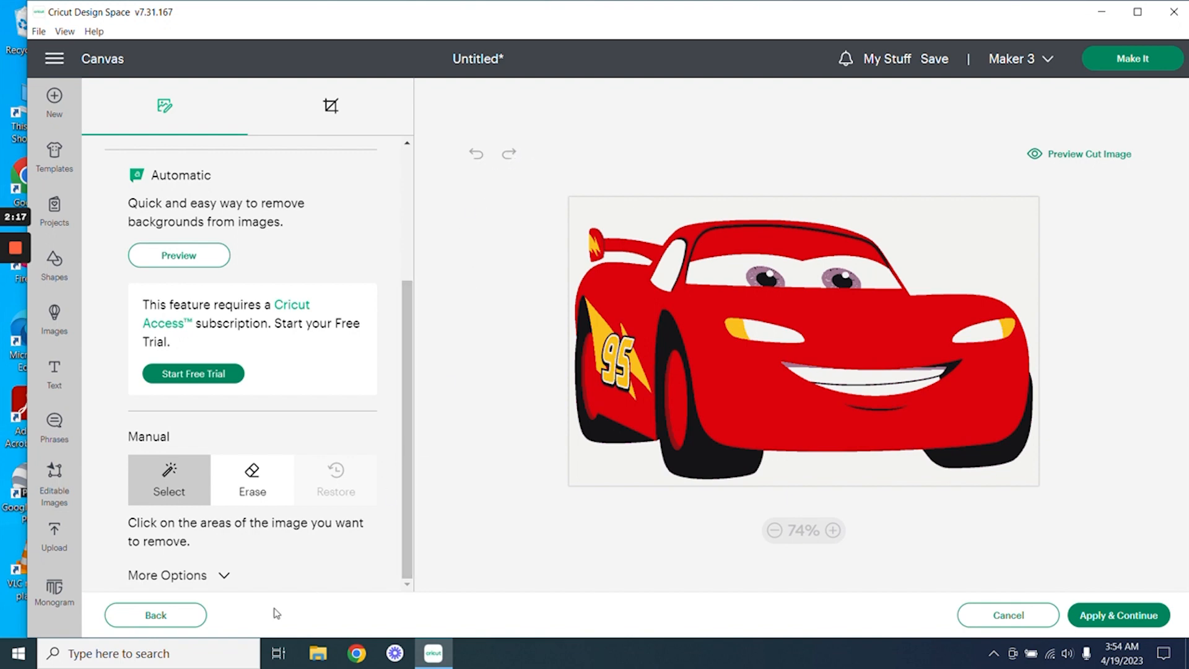
{"action": "left_click", "coordinate": [197, 576]}
{"action": "scroll", "coordinate": [355, 538], "scroll_direction": "down", "scroll_amount": 2}
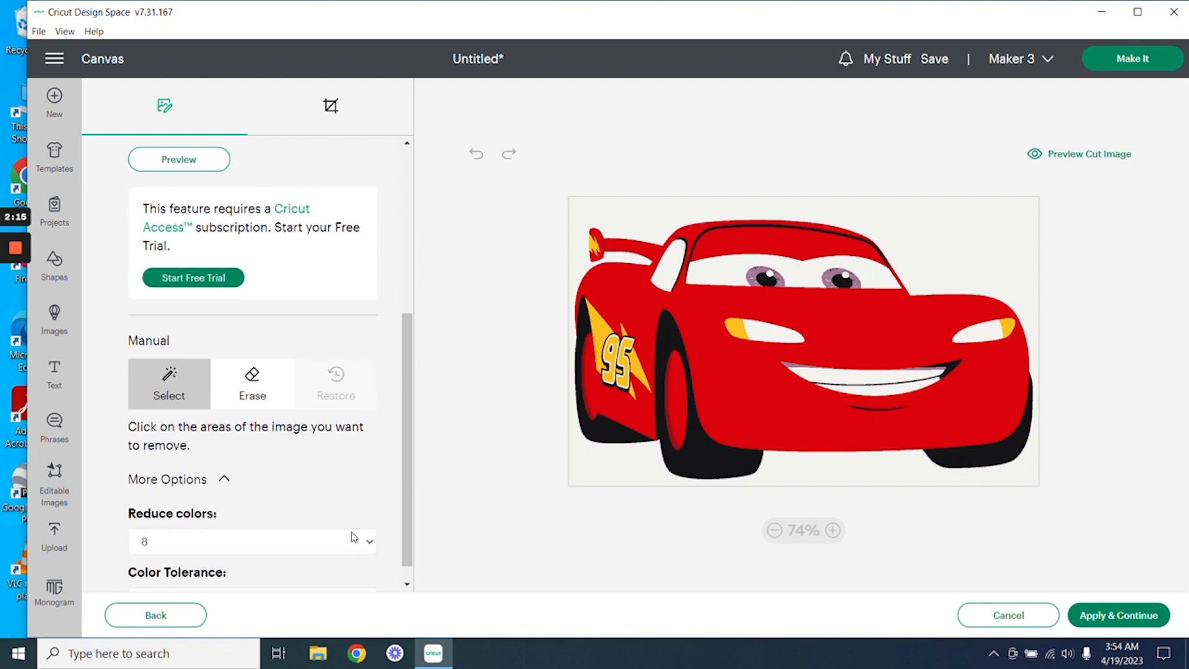
{"action": "scroll", "coordinate": [354, 538], "scroll_direction": "down", "scroll_amount": 1}
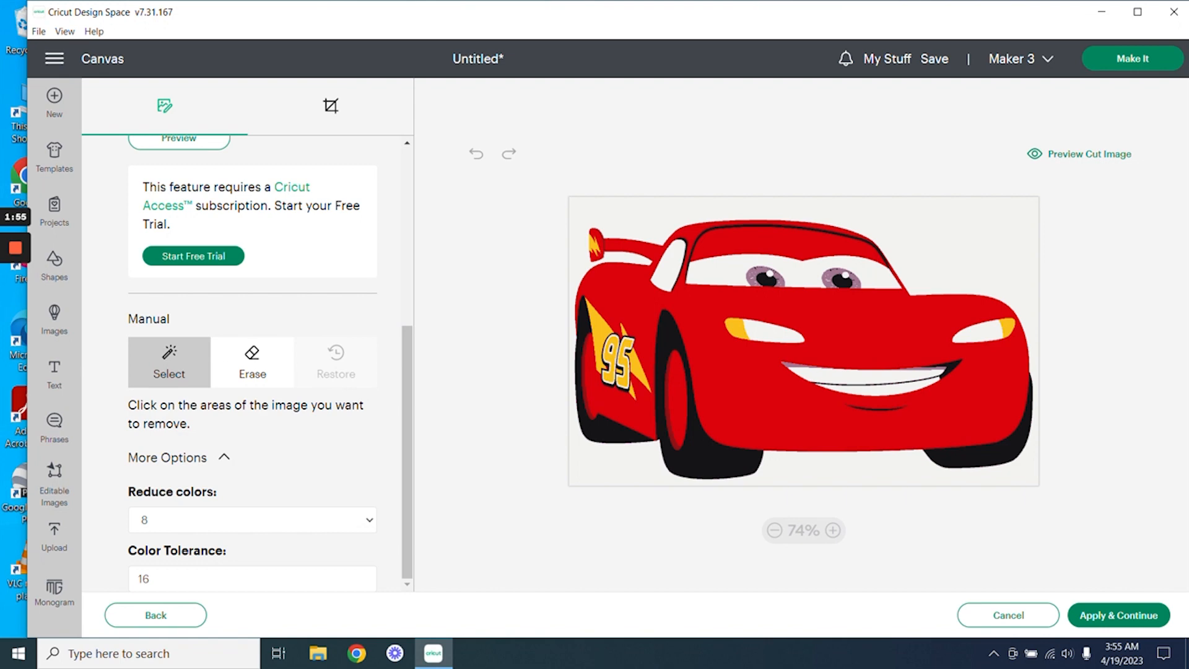
Step: Crop the car image slightly so its frame sits close around the car
{"action": "left_click", "coordinate": [331, 108]}
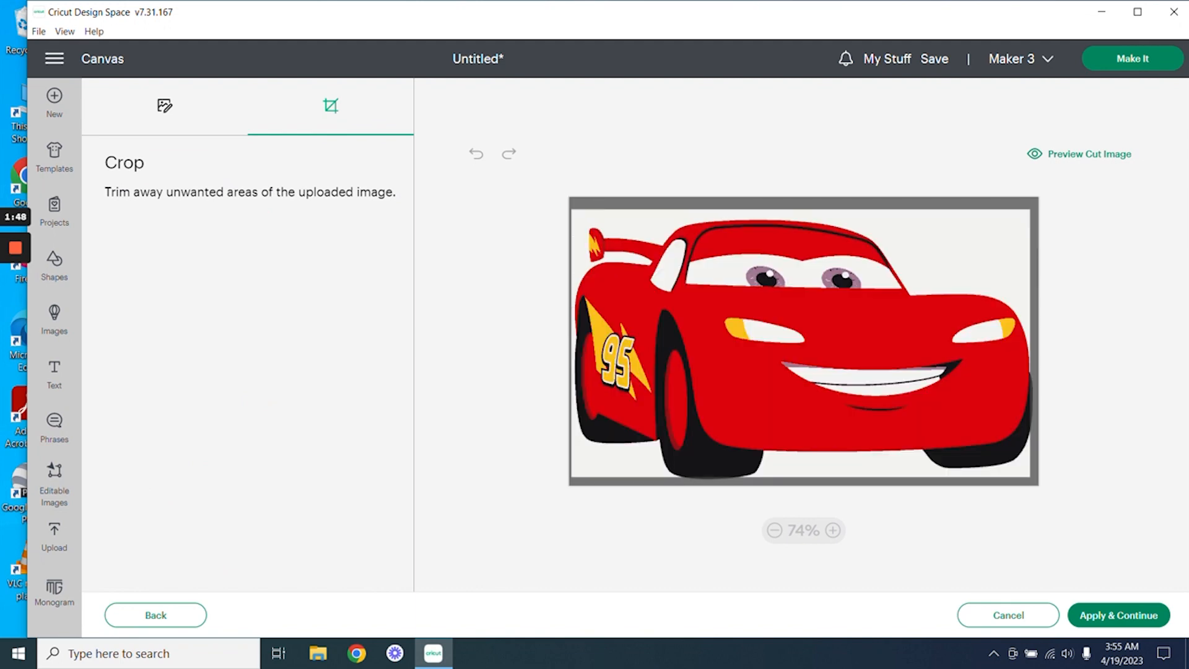
{"action": "left_click_drag", "start_coordinate": [1031, 343], "coordinate": [1034, 343]}
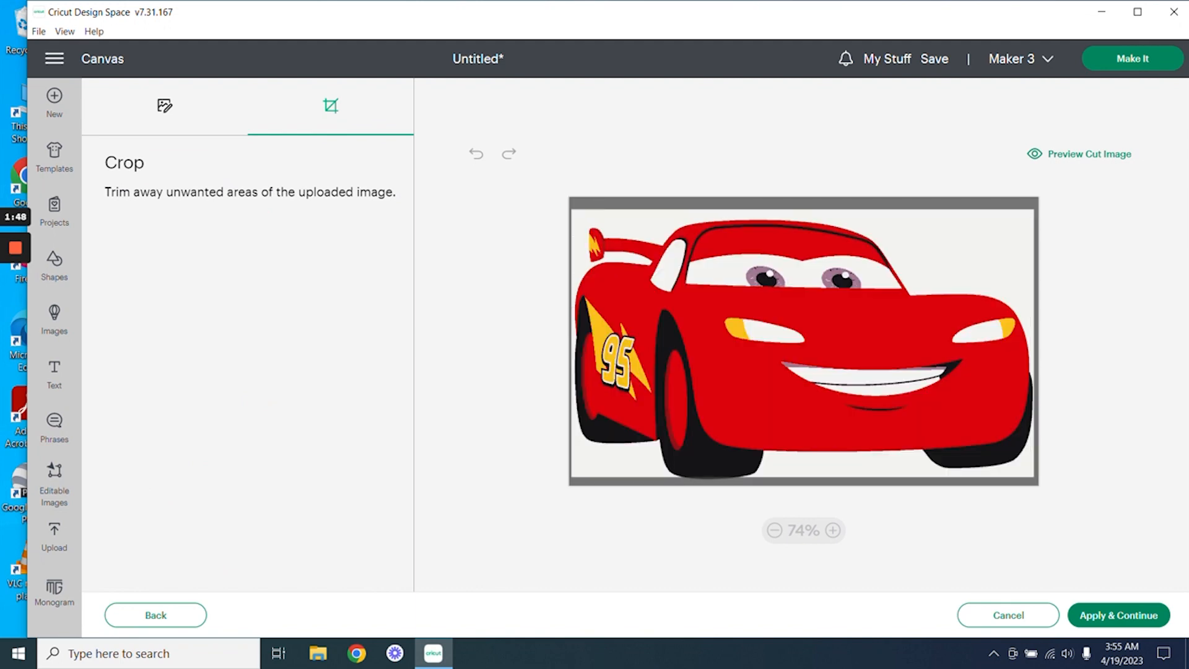
{"action": "left_click_drag", "start_coordinate": [803, 477], "coordinate": [802, 482]}
{"action": "left_click_drag", "start_coordinate": [1035, 345], "coordinate": [1036, 345]}
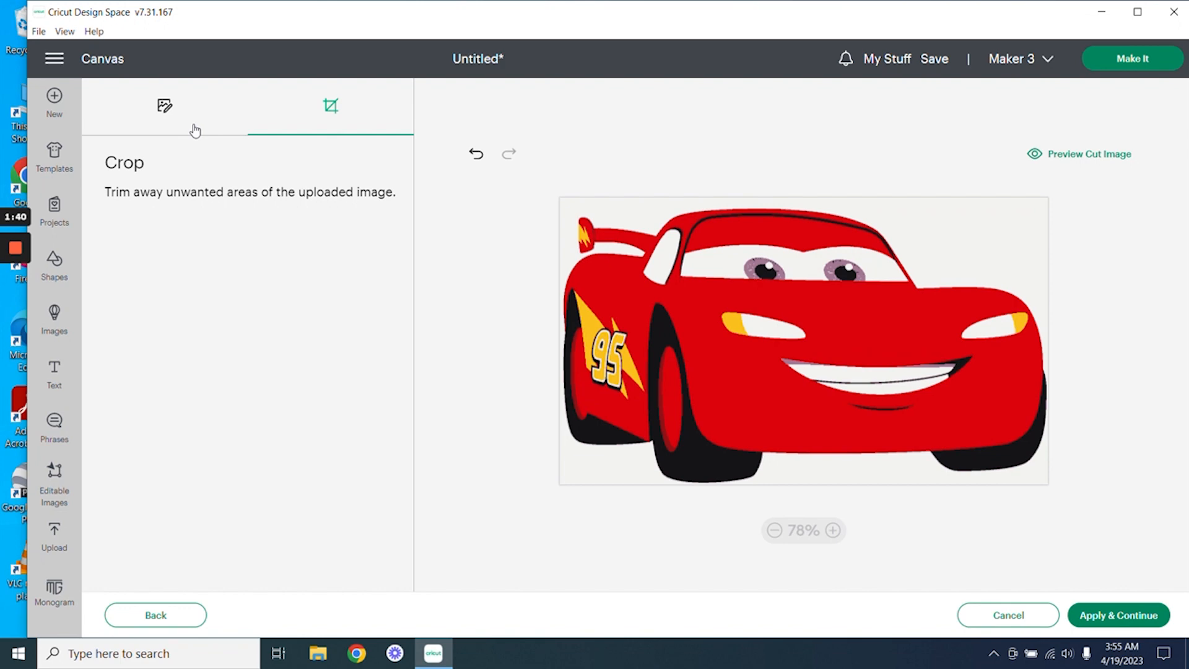
Step: Remove the car's side window, the whites and pupils of its eyes, and its upper teeth with the manual Select tool
{"action": "left_click", "coordinate": [165, 109]}
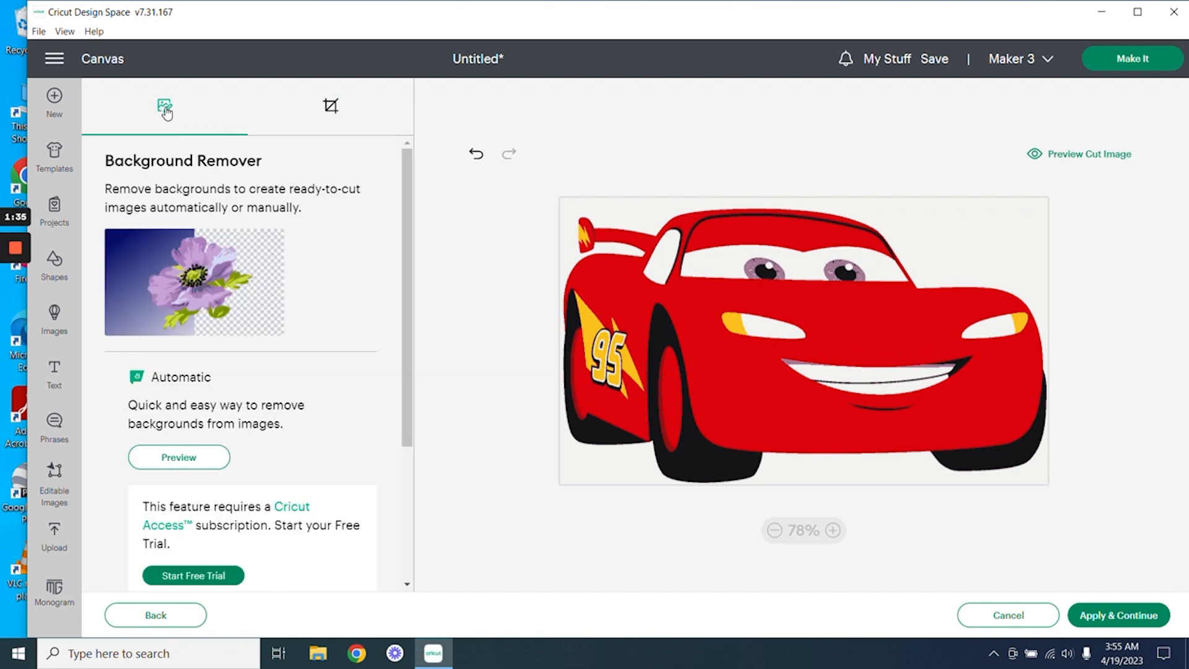
{"action": "scroll", "coordinate": [238, 527], "scroll_direction": "down", "scroll_amount": 3}
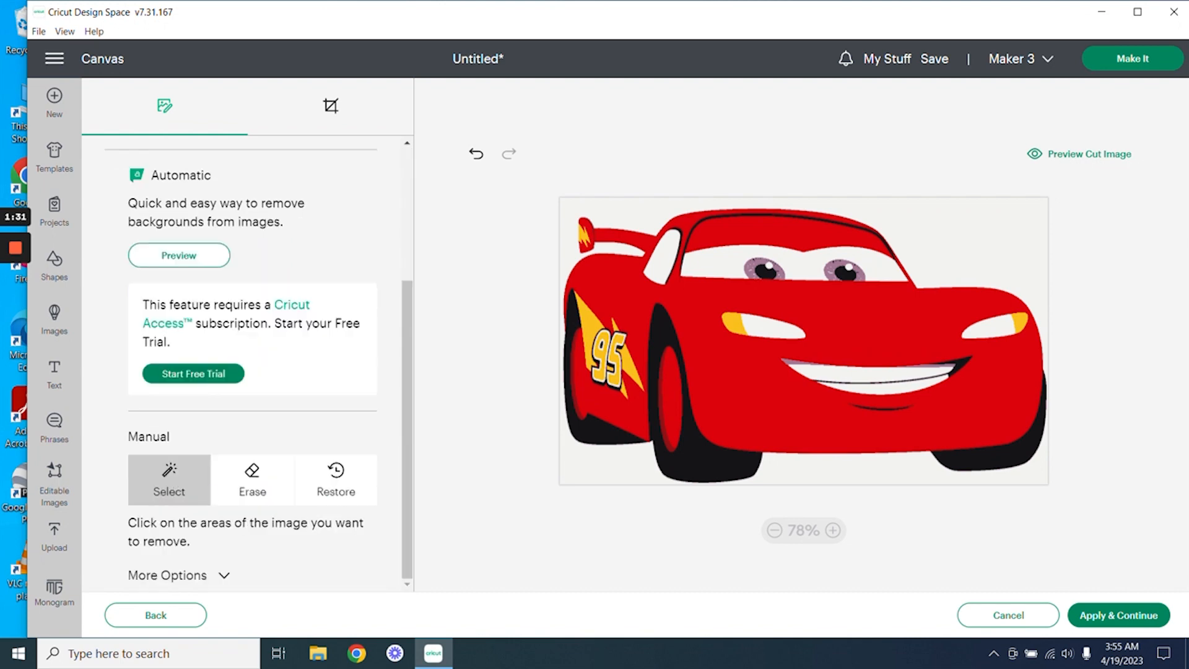
{"action": "left_click", "coordinate": [662, 255]}
{"action": "left_click", "coordinate": [713, 263]}
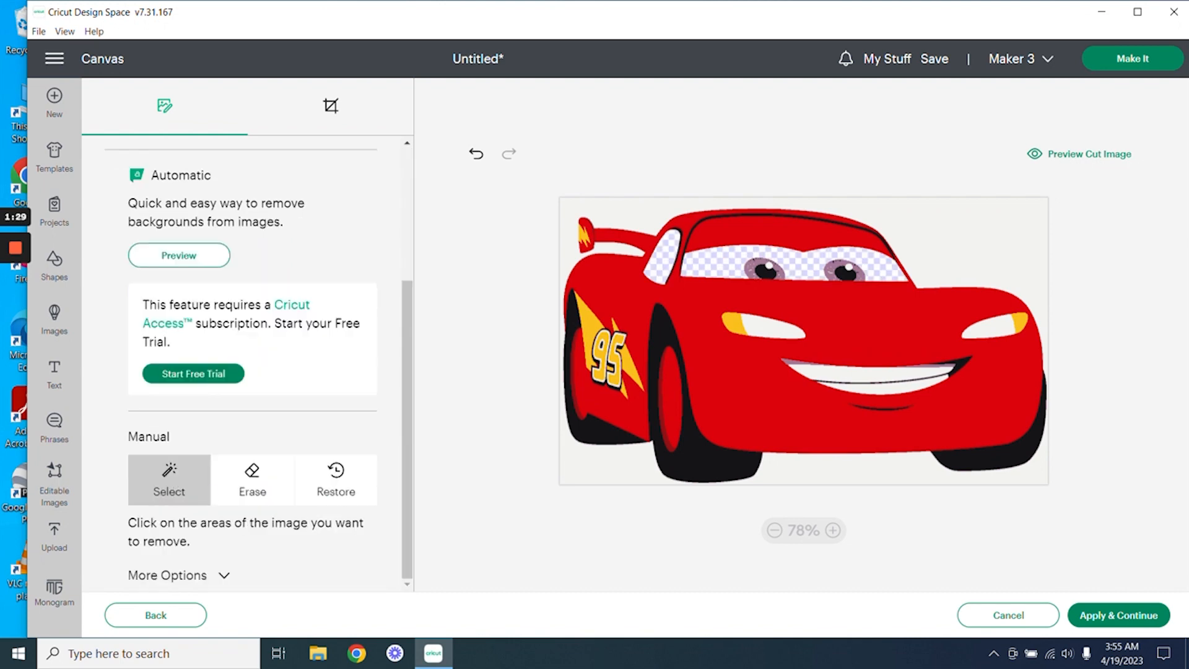
{"action": "left_click", "coordinate": [767, 271]}
{"action": "left_click", "coordinate": [845, 275]}
{"action": "left_click", "coordinate": [868, 374]}
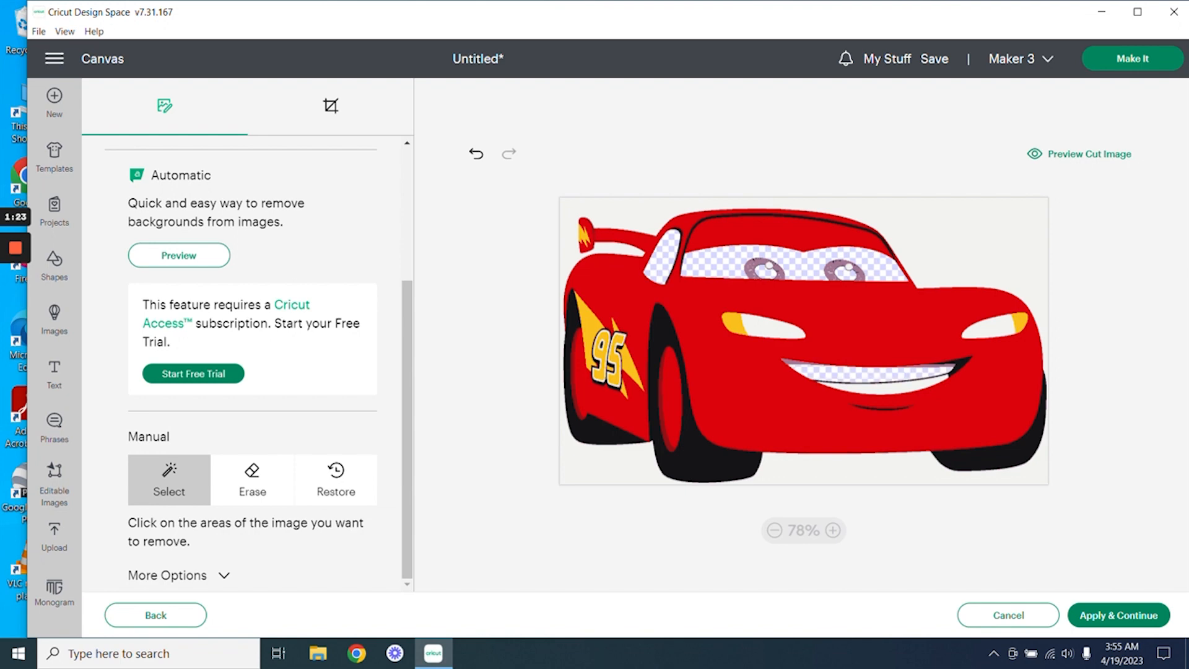
Step: Remove the white of both headlights, the red wheel centres, the yellow fill of the number 95, and the background around the car
{"action": "left_click", "coordinate": [990, 326]}
{"action": "left_click", "coordinate": [771, 328]}
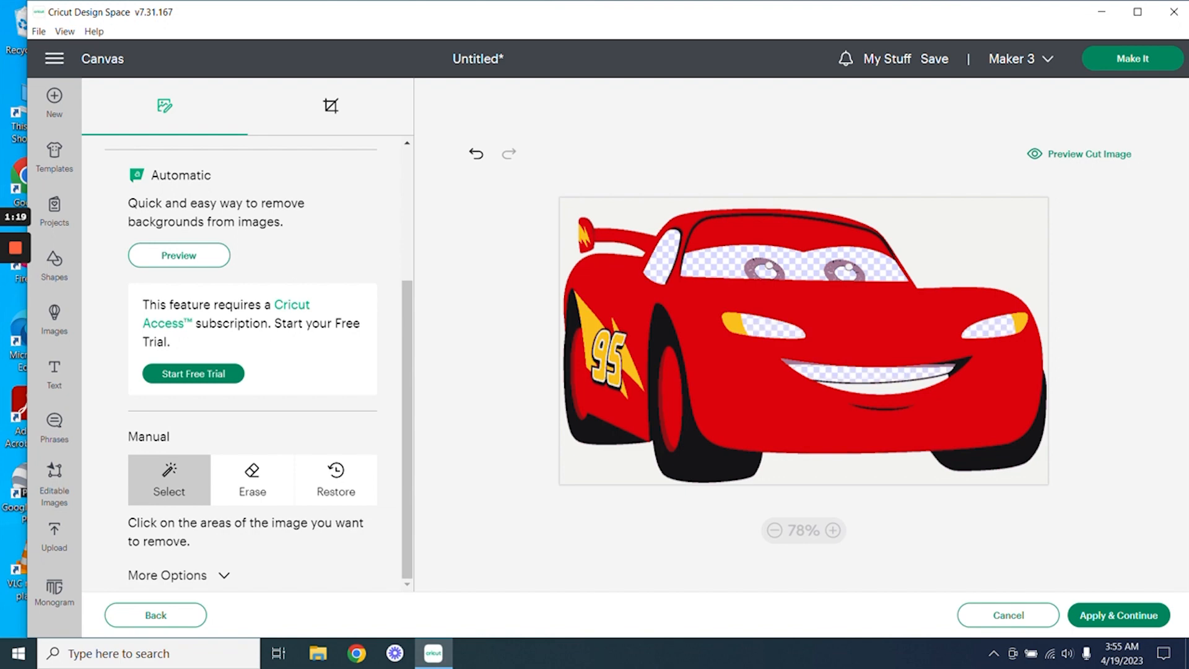
{"action": "left_click", "coordinate": [672, 397]}
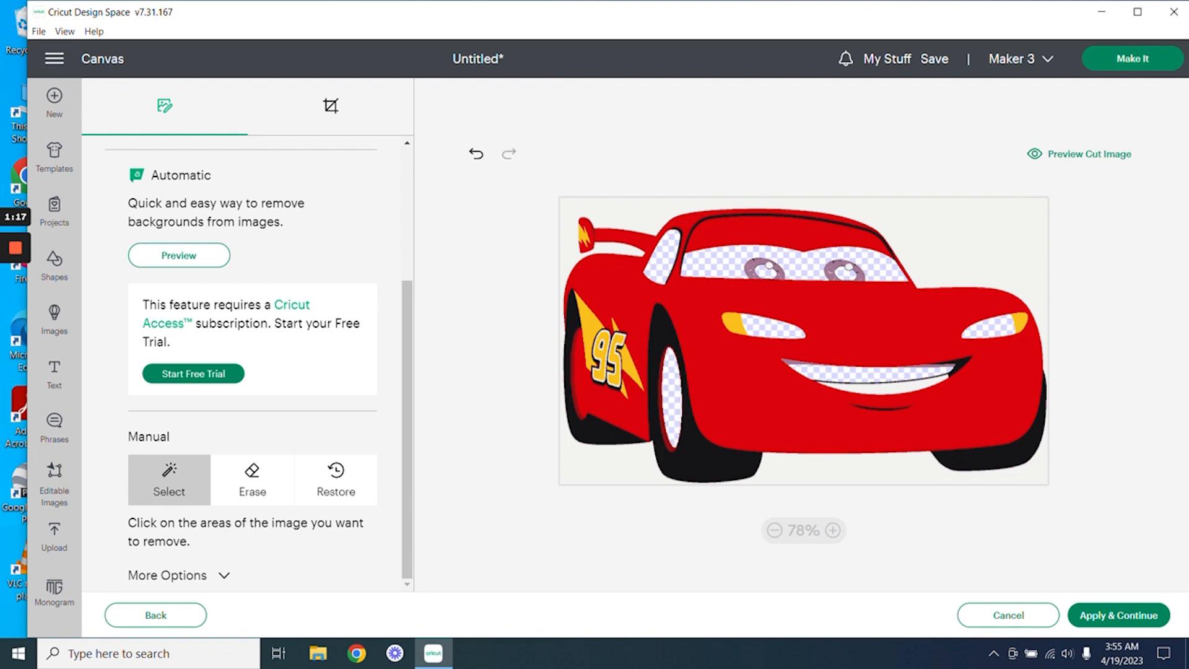
{"action": "left_click", "coordinate": [575, 379]}
{"action": "left_click", "coordinate": [599, 353]}
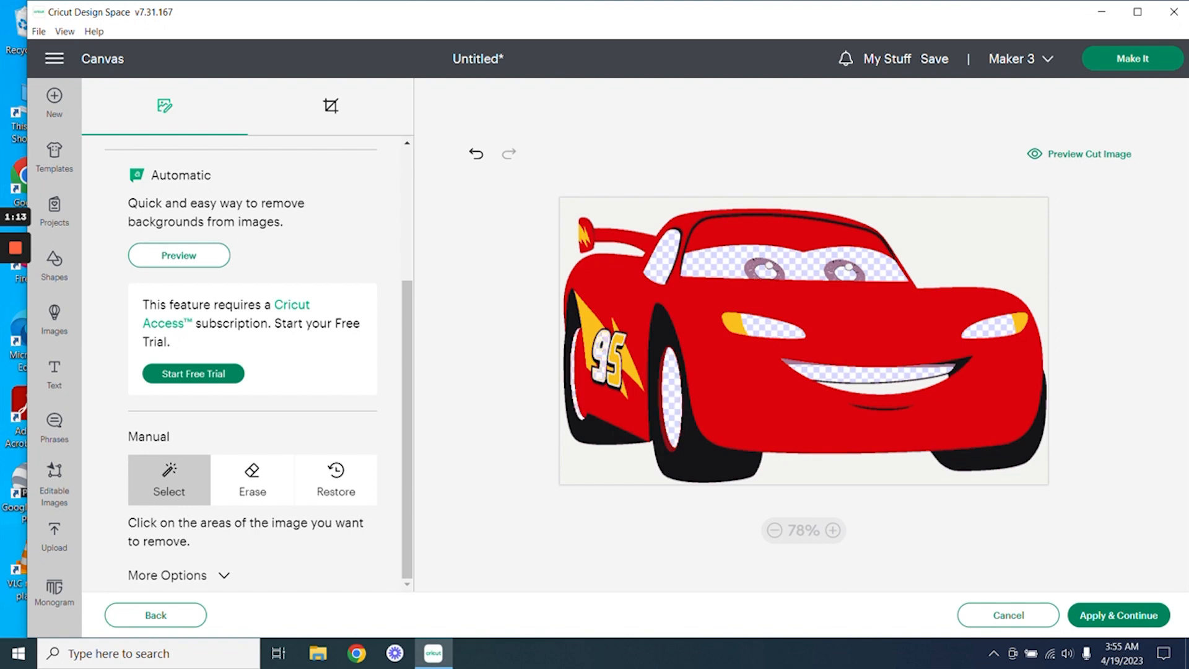
{"action": "left_click", "coordinate": [617, 357]}
{"action": "left_click", "coordinate": [984, 244]}
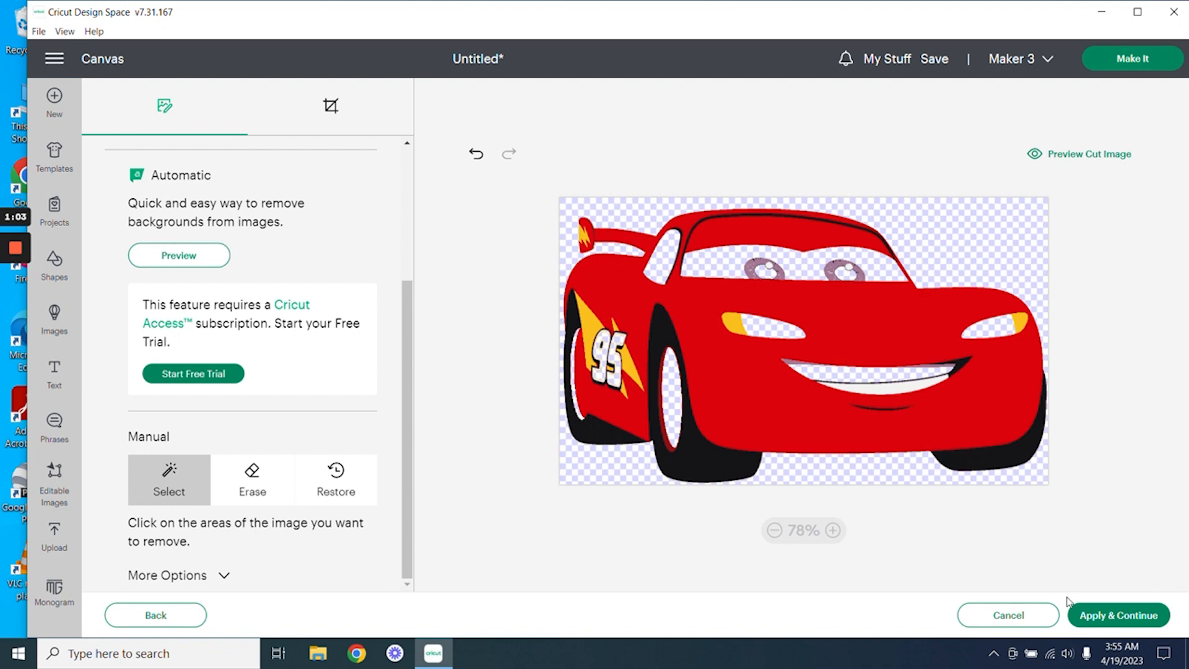
Step: Apply the background removal and upload the car as a Cut Image
{"action": "left_click", "coordinate": [1105, 615]}
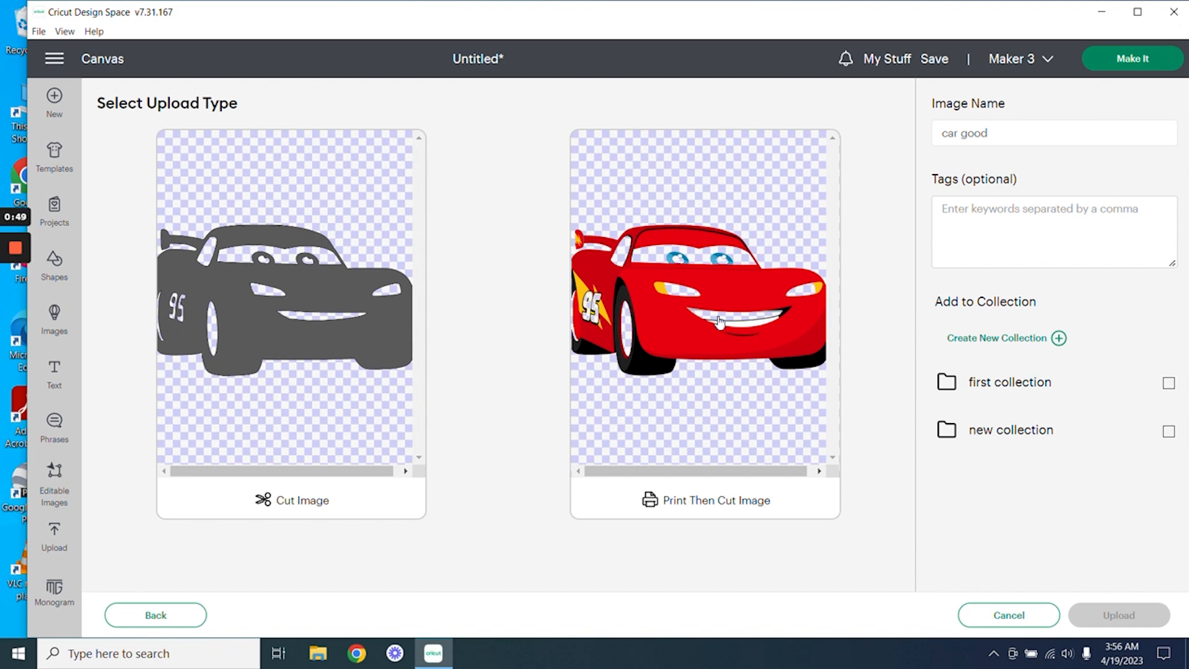
{"action": "left_click", "coordinate": [259, 285]}
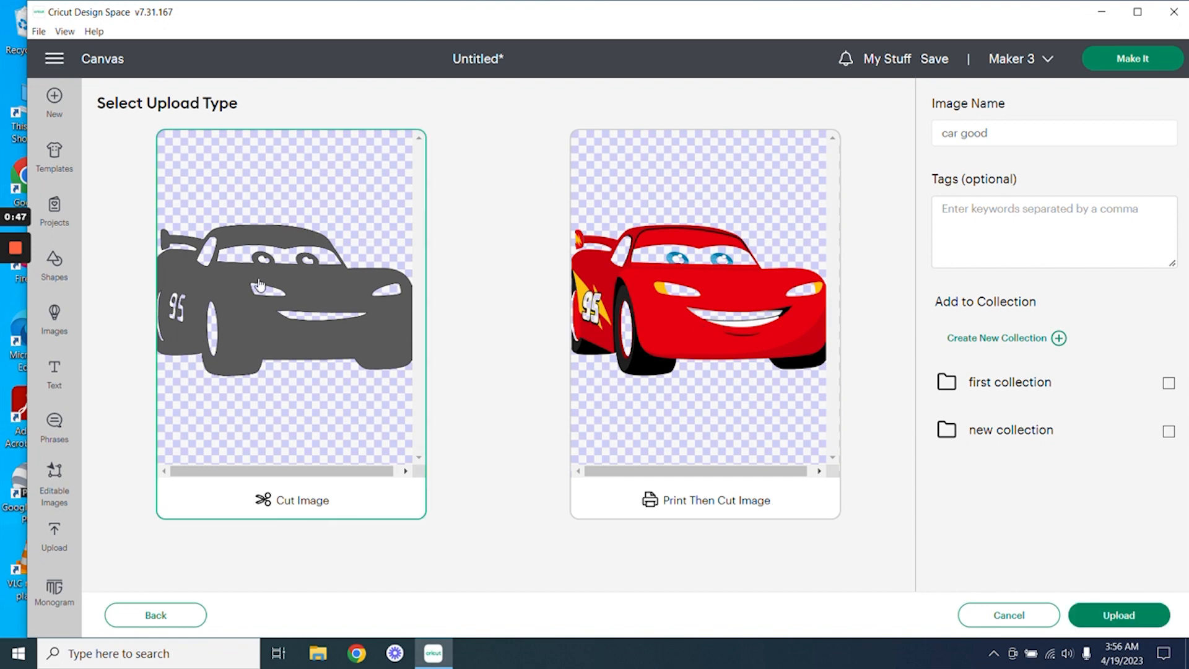
{"action": "left_click", "coordinate": [1128, 618]}
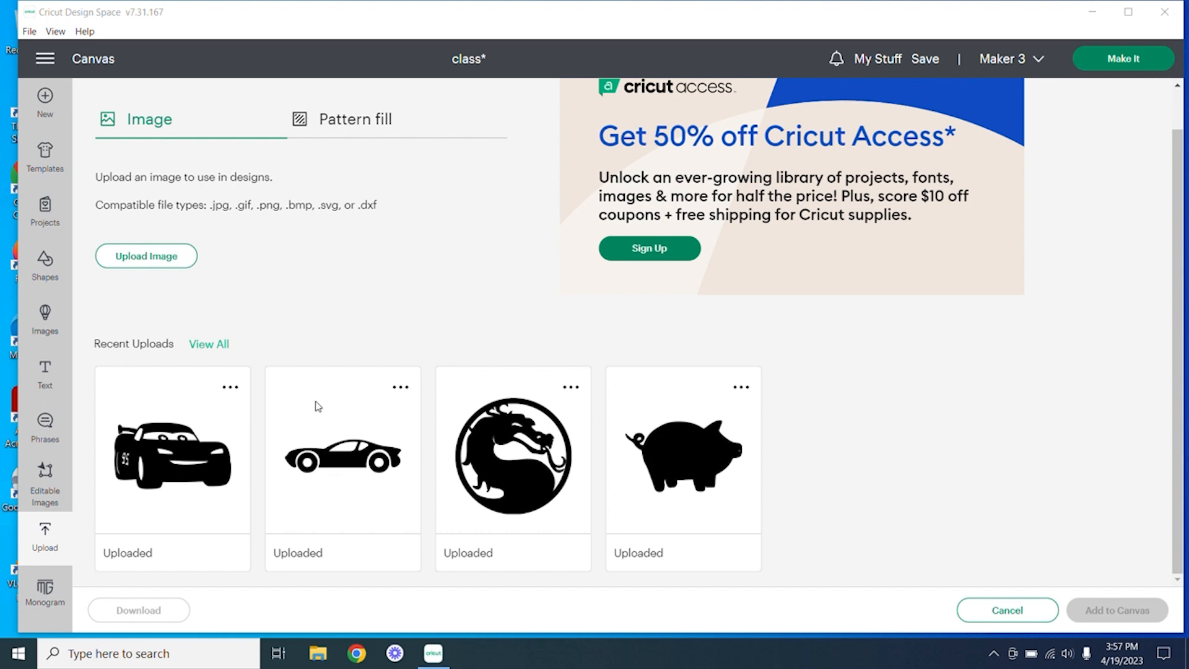
Step: Start a new image upload and open the JPG file "car less good" from the Downloads folder
{"action": "left_click", "coordinate": [137, 258]}
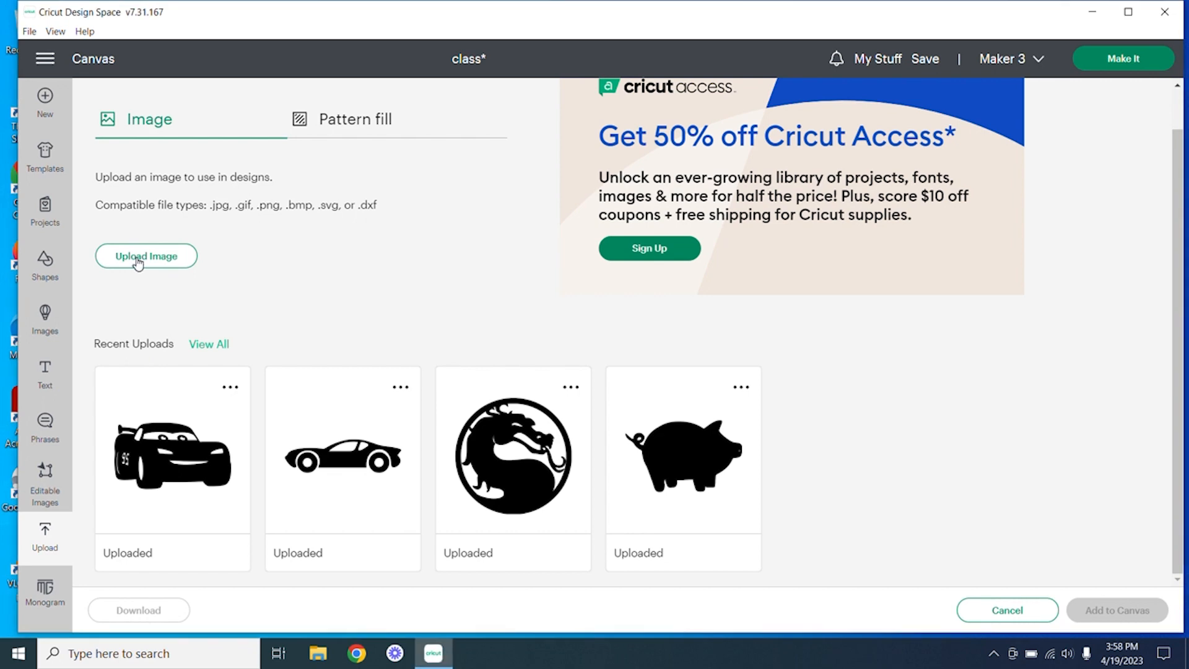
{"action": "left_click", "coordinate": [137, 260]}
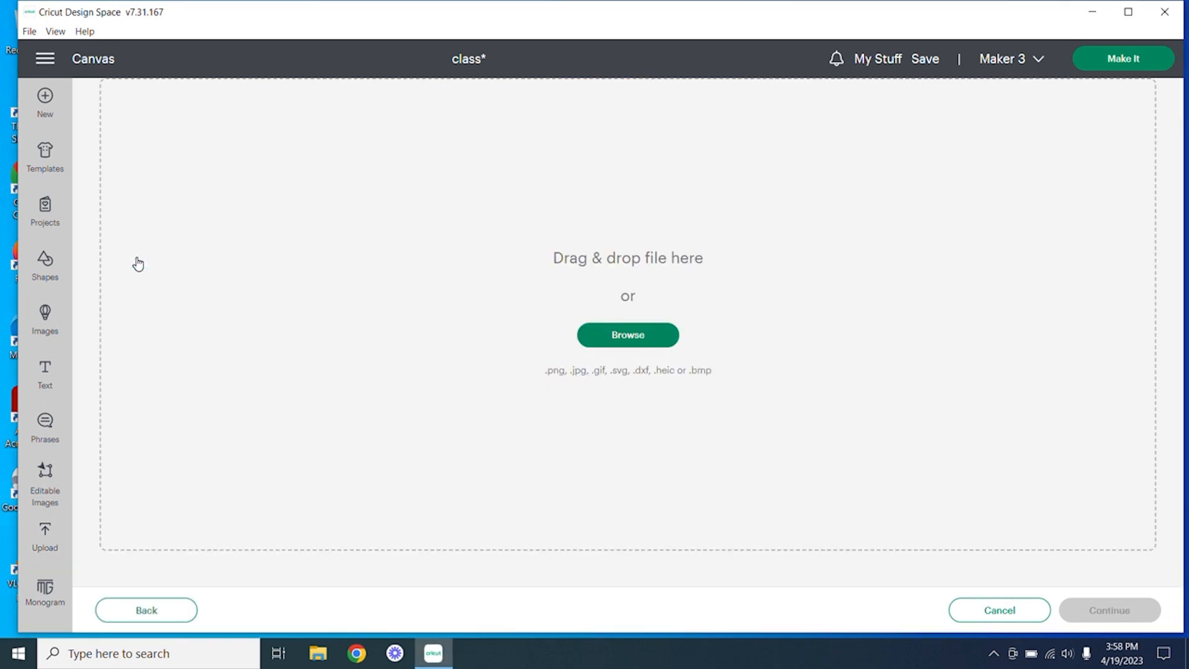
{"action": "left_click", "coordinate": [627, 335]}
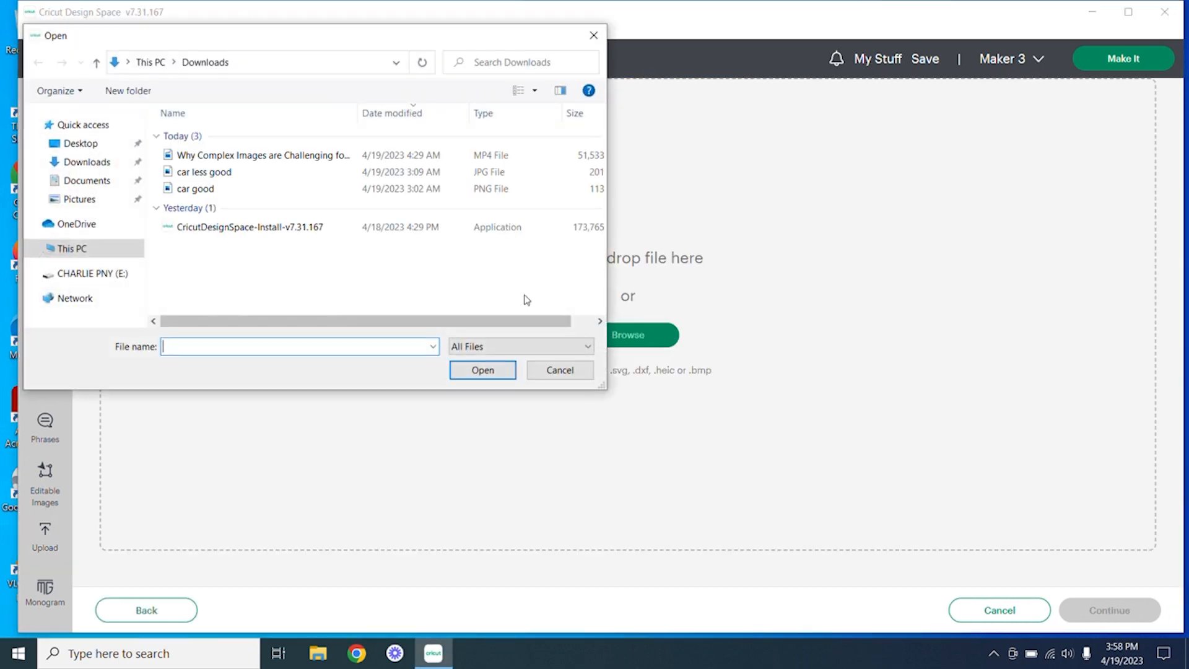
{"action": "left_click", "coordinate": [224, 175]}
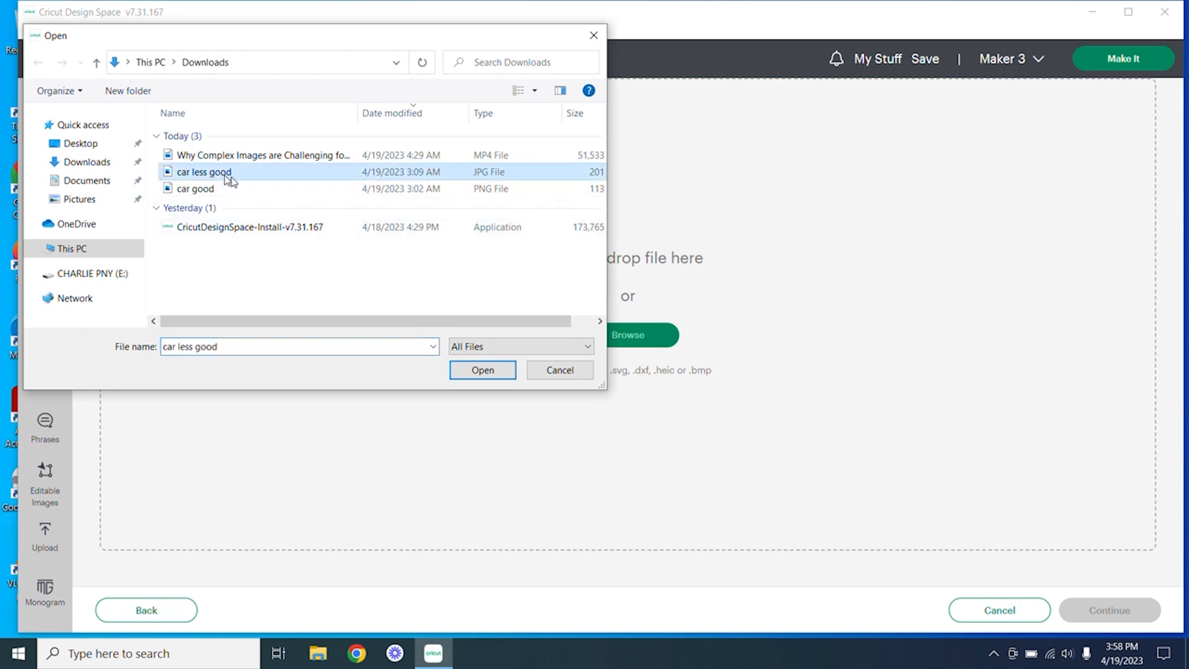
{"action": "left_click", "coordinate": [478, 371]}
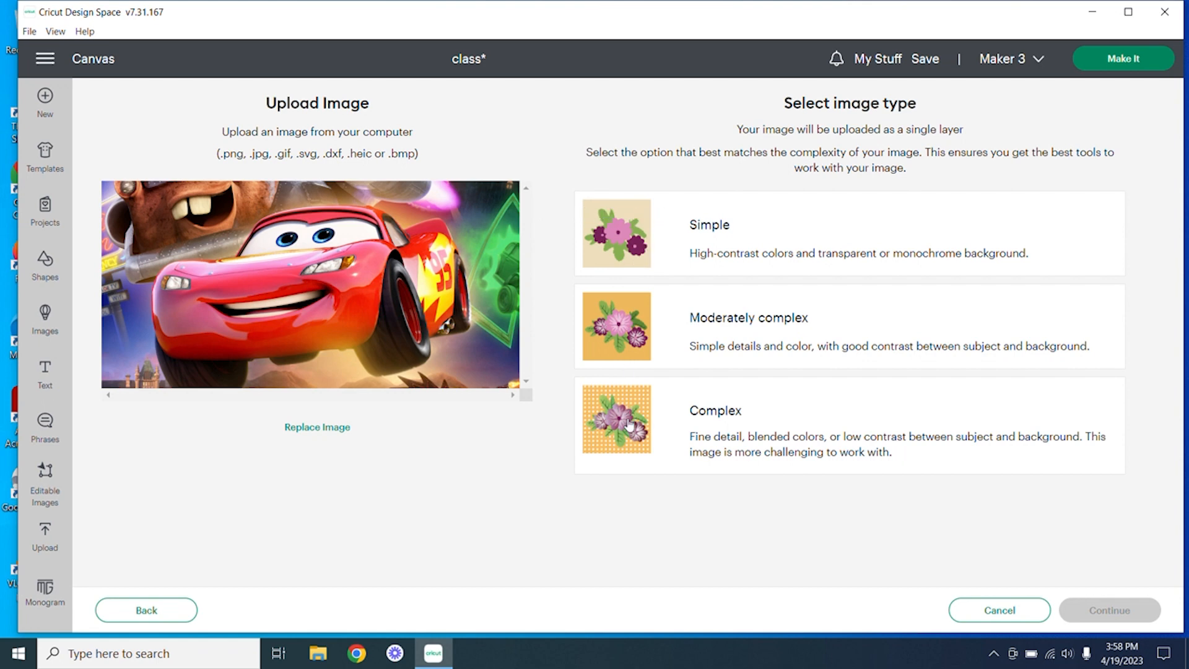
Step: Preview the car image as Simple, set its image type to Complex, and continue to the background remover
{"action": "left_click", "coordinate": [628, 238]}
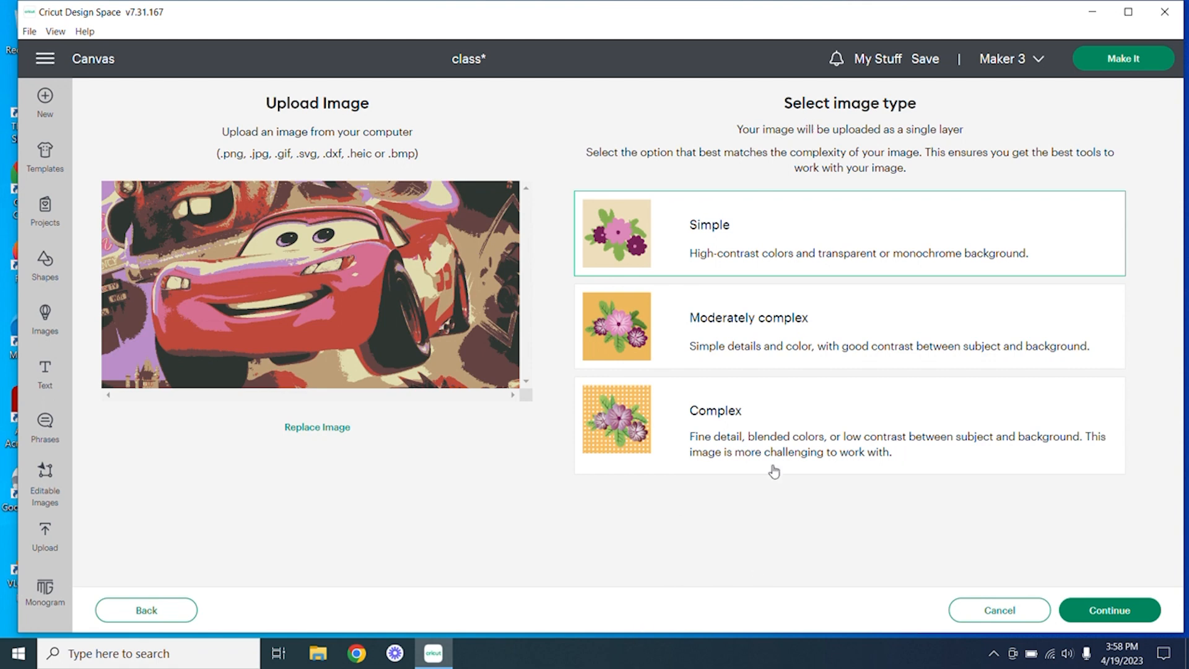
{"action": "left_click", "coordinate": [744, 441]}
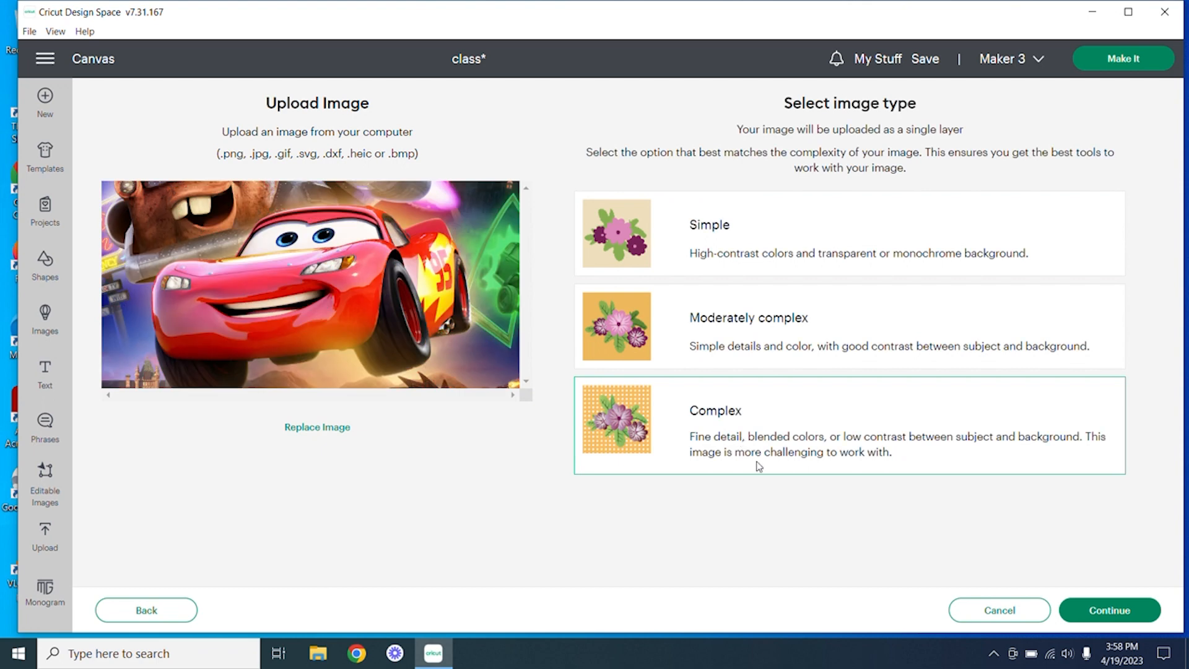
{"action": "left_click", "coordinate": [1095, 613]}
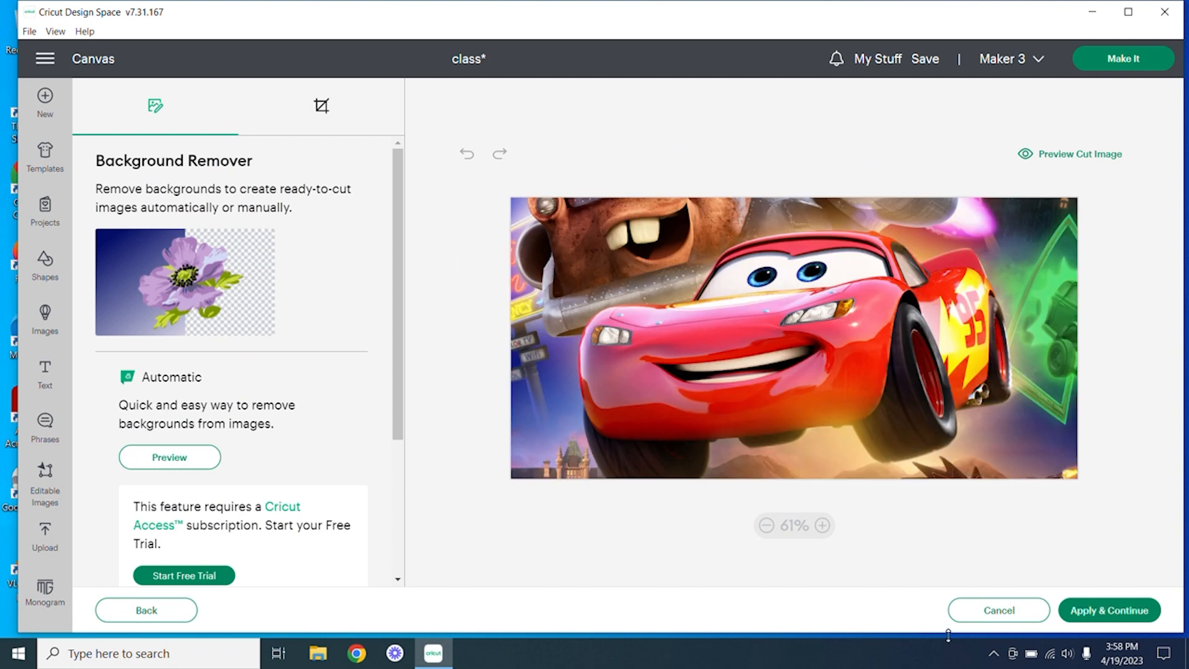
Step: Crop the image closely around the red car and return to the background remover
{"action": "left_click", "coordinate": [323, 109]}
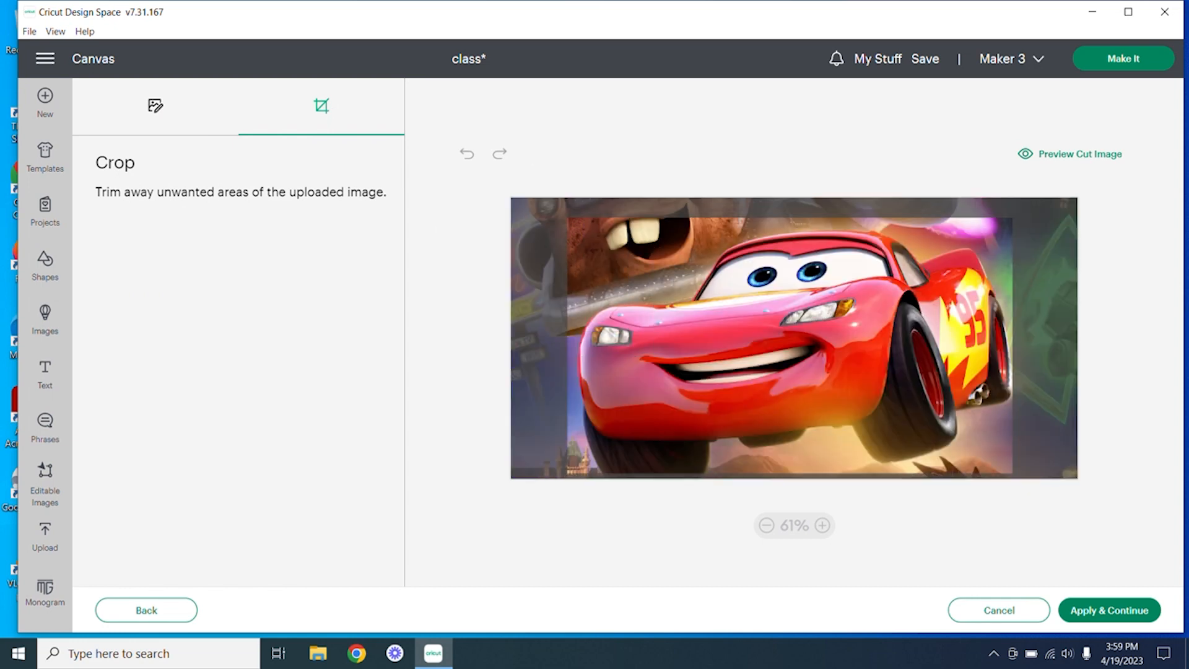
{"action": "left_click_drag", "start_coordinate": [568, 217], "coordinate": [1012, 477]}
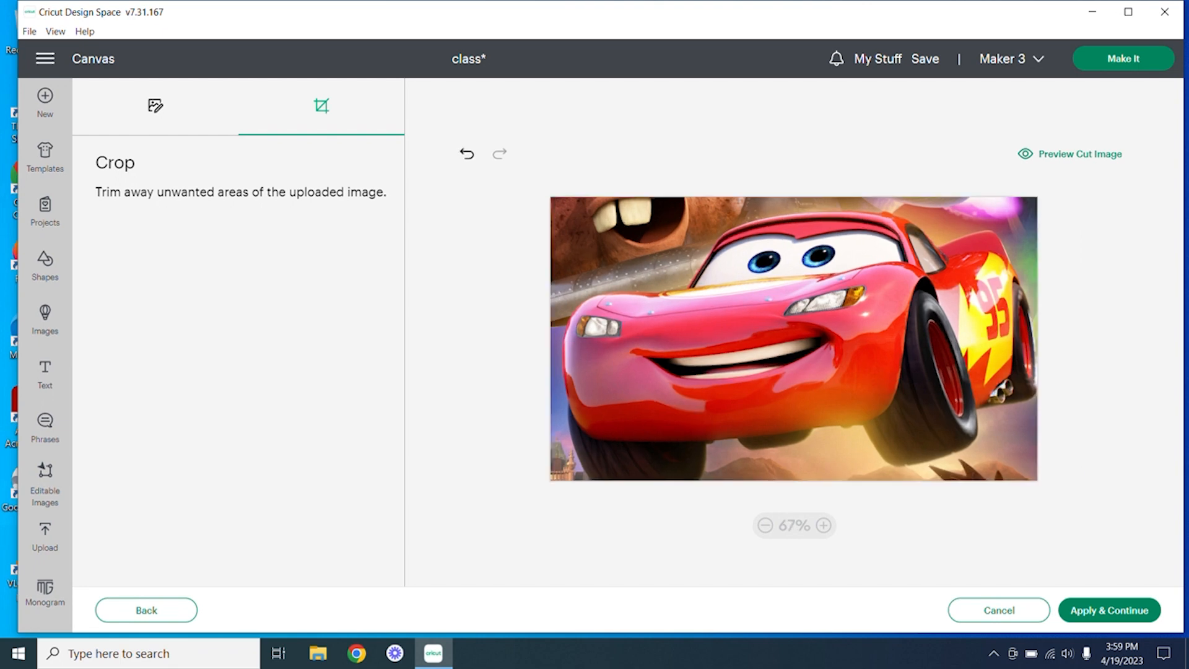
{"action": "left_click", "coordinate": [155, 106]}
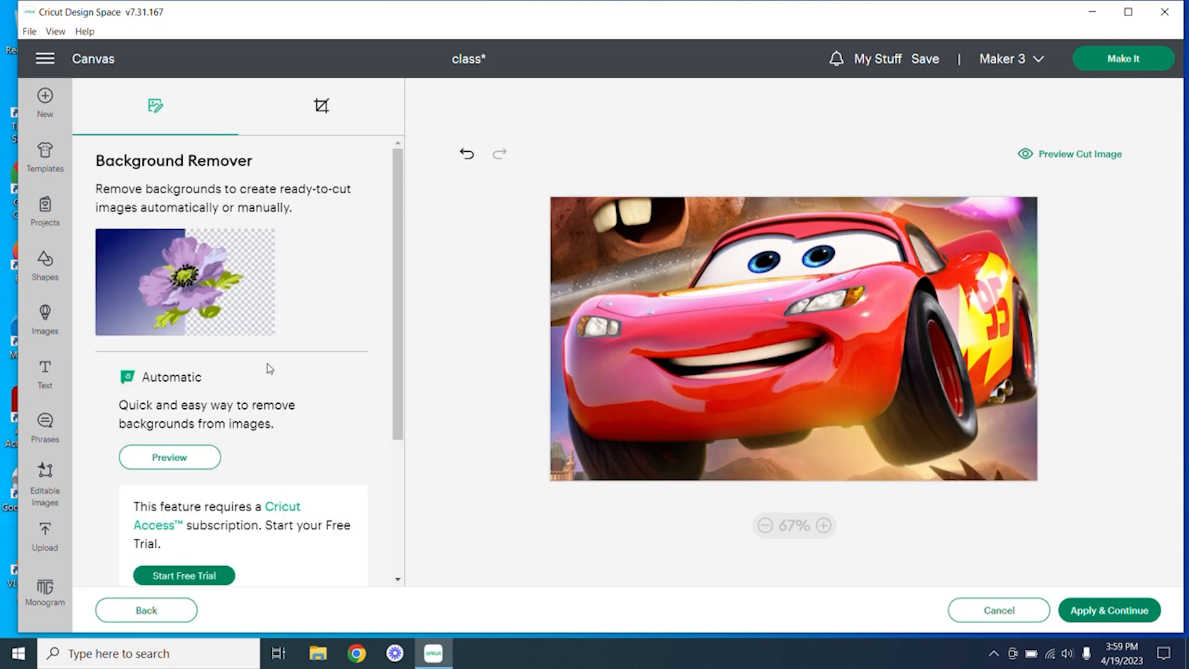
Step: Remove background patches in the upper corners of the image and above the car's roof with the manual Select tool
{"action": "scroll", "coordinate": [267, 364], "scroll_direction": "down", "scroll_amount": 3}
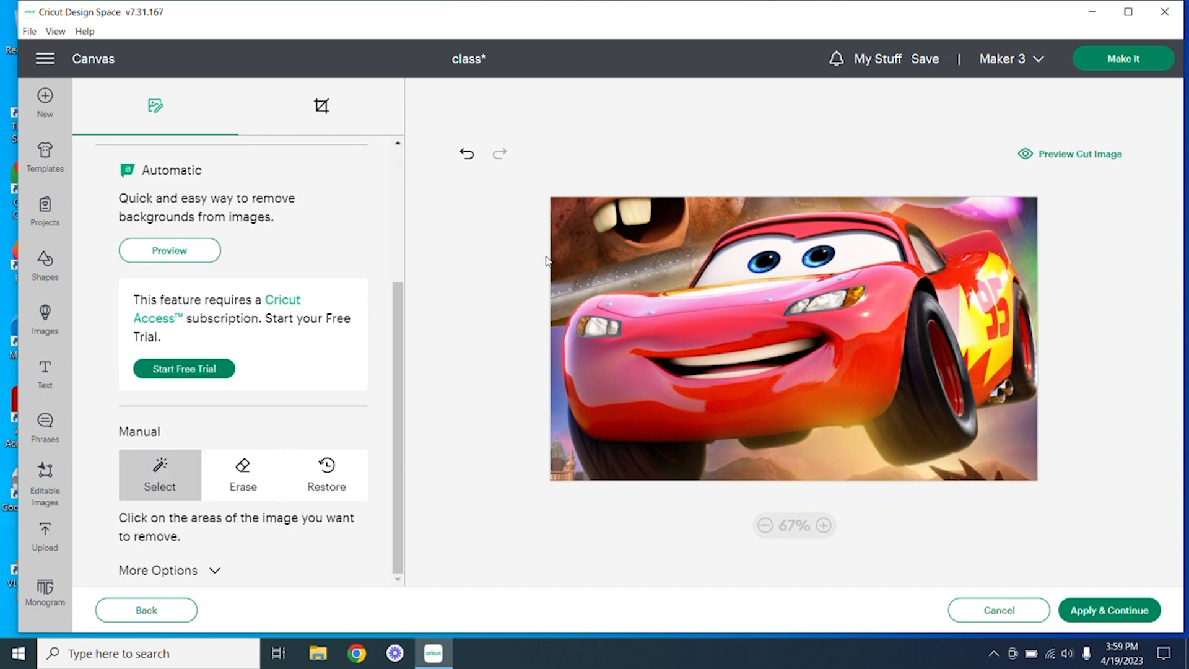
{"action": "left_click", "coordinate": [556, 207]}
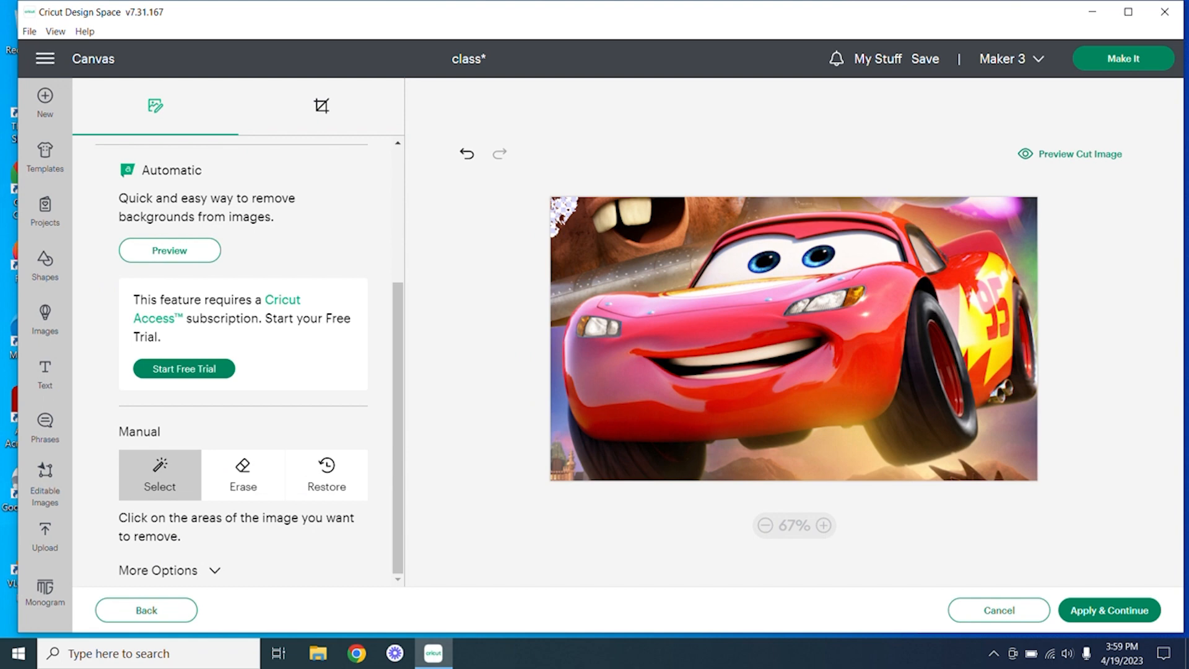
{"action": "left_click", "coordinate": [581, 241]}
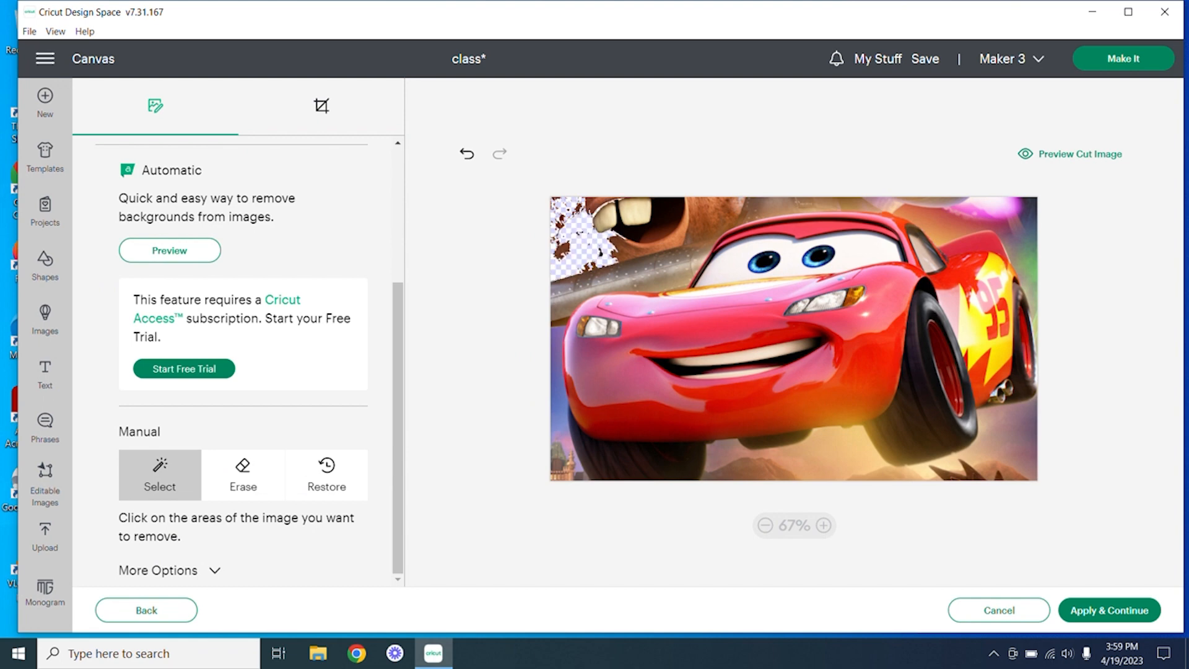
{"action": "left_click", "coordinate": [708, 205]}
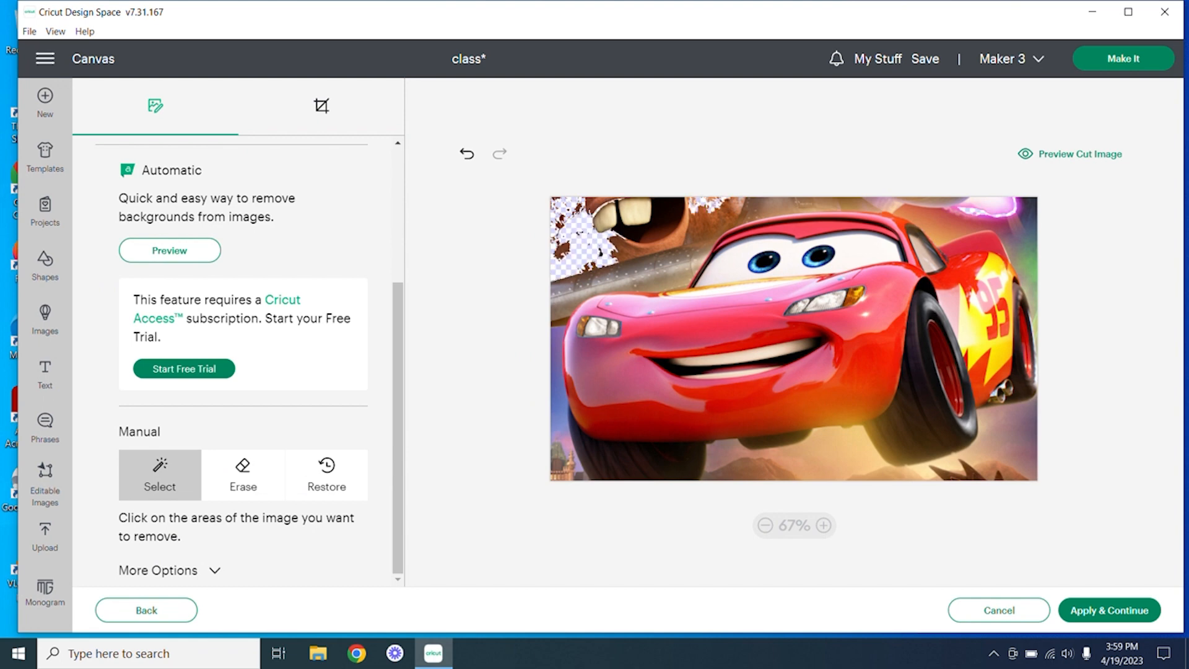
{"action": "left_click", "coordinate": [1030, 226]}
Step: Set the Select tool's color tolerance to 50 and remove the background beside the car's front and beneath it
{"action": "left_click", "coordinate": [212, 571]}
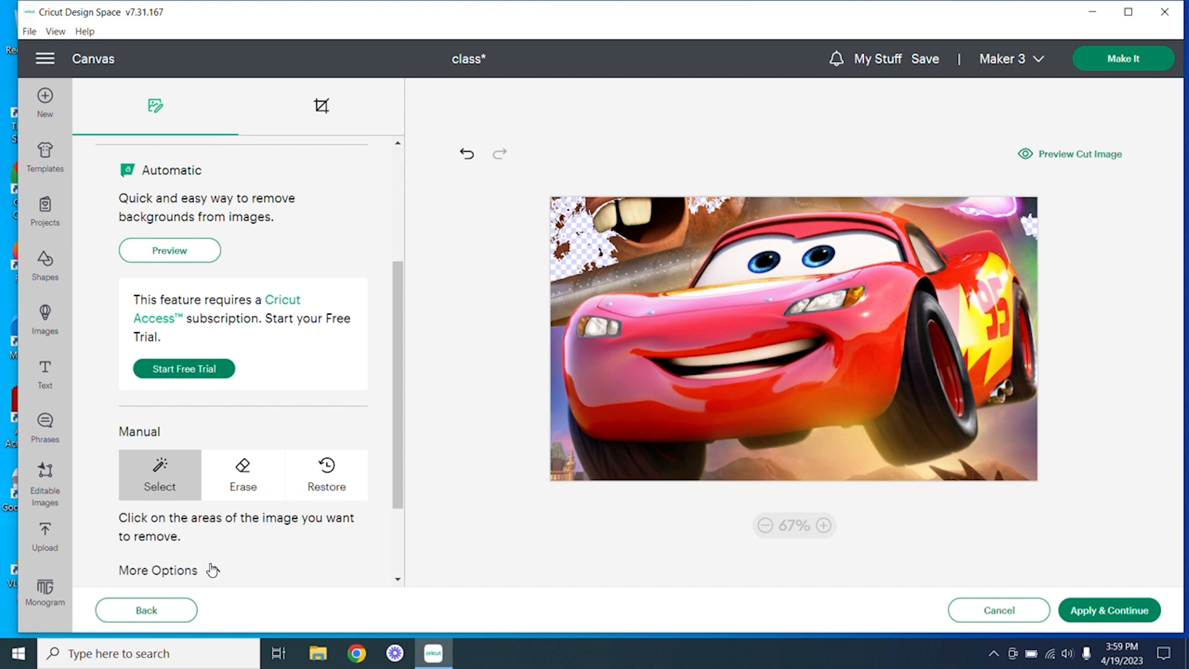
{"action": "scroll", "coordinate": [213, 557], "scroll_direction": "down", "scroll_amount": 2}
{"action": "left_click_drag", "start_coordinate": [146, 574], "coordinate": [108, 568]}
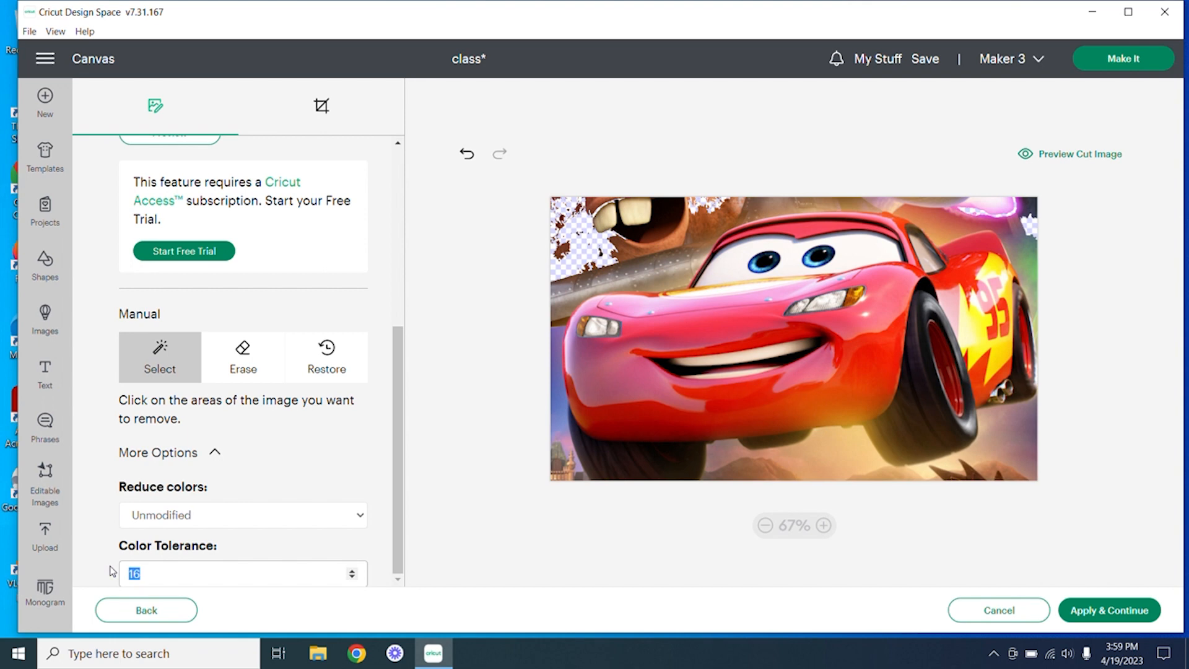
{"action": "type", "text": "50"}
{"action": "left_click", "coordinate": [559, 376]}
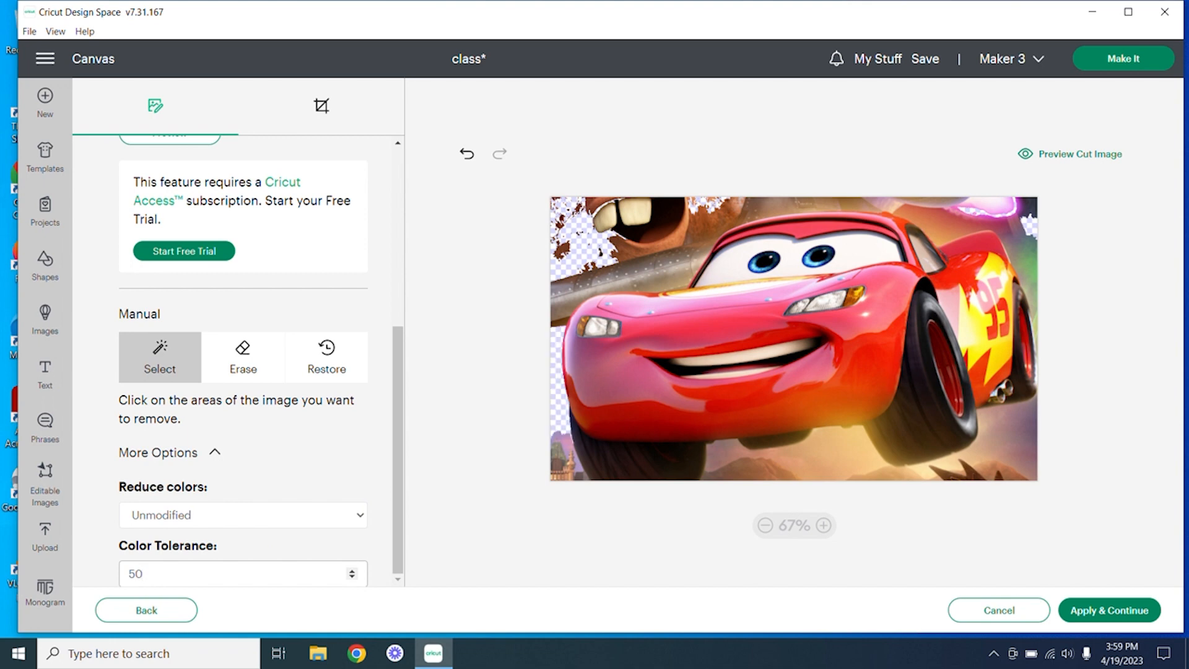
{"action": "left_click", "coordinate": [849, 451]}
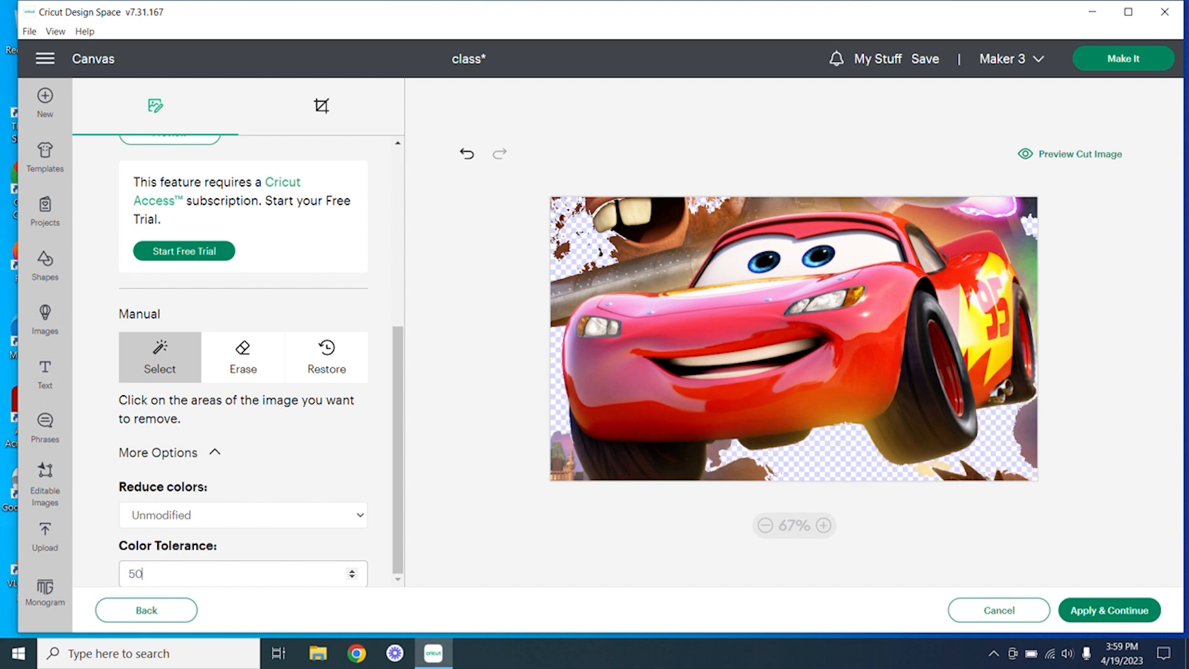
Step: Try removing an area of the car's red front body at color tolerance 50, and undo that removal
{"action": "left_click", "coordinate": [605, 393]}
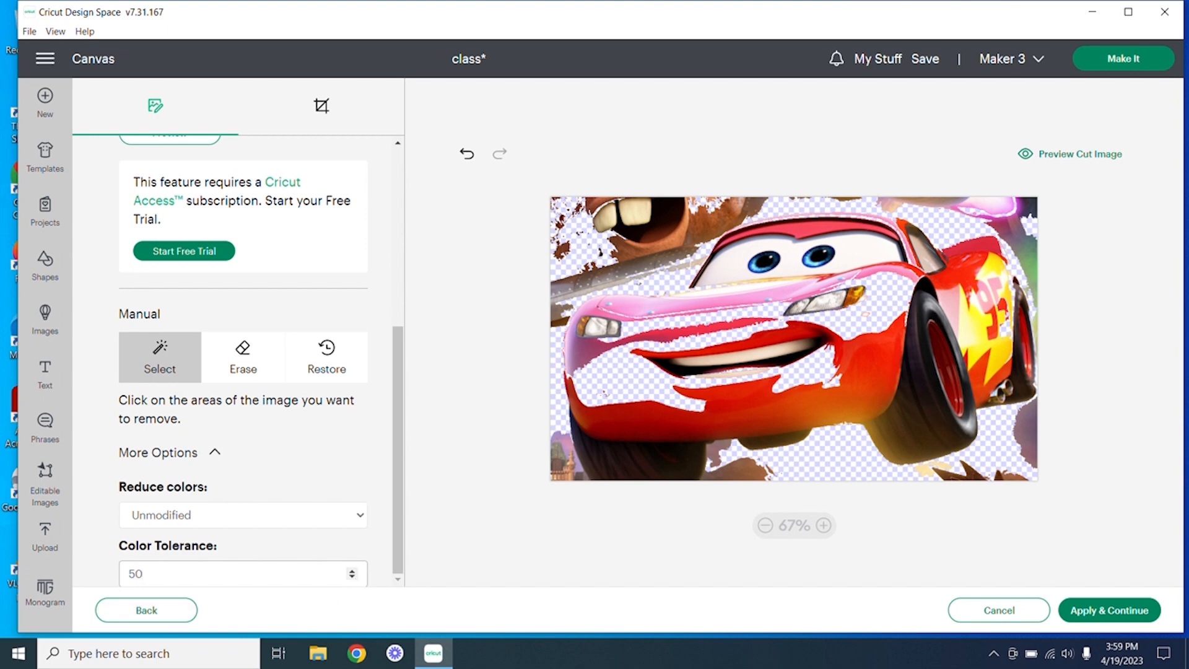
{"action": "left_click", "coordinate": [467, 154]}
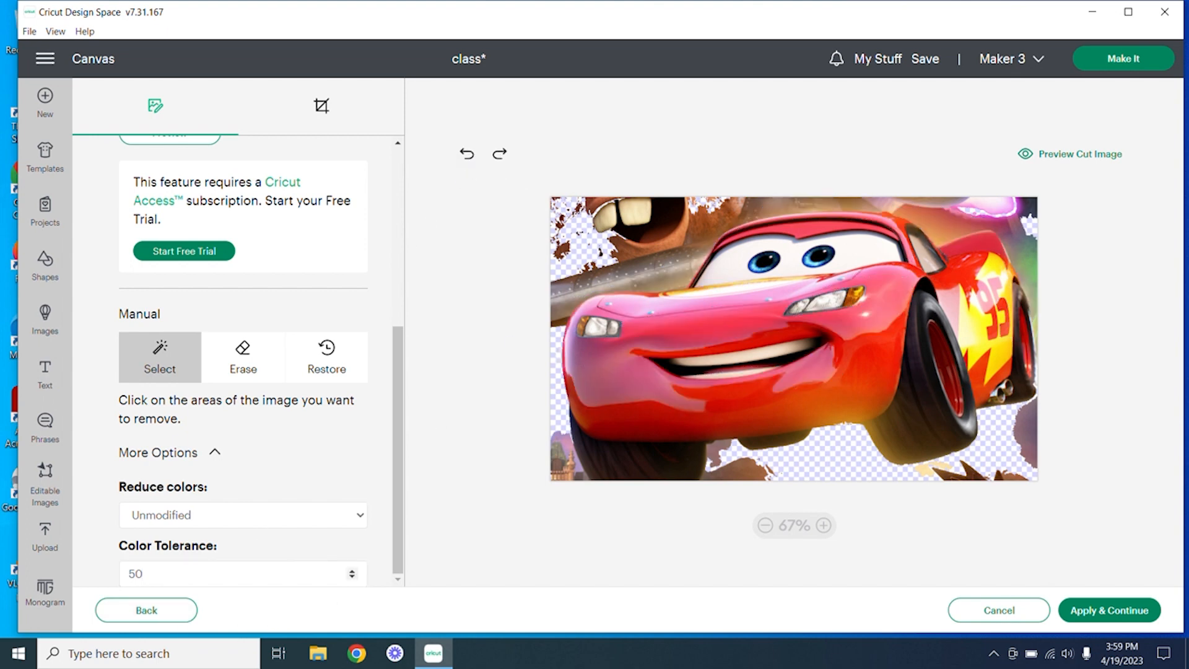
Step: Set the color tolerance to 30 and remove the background around the car's spoiler and beside its rear end
{"action": "double_click", "coordinate": [136, 574]}
{"action": "type", "text": "30"}
{"action": "left_click", "coordinate": [945, 224]}
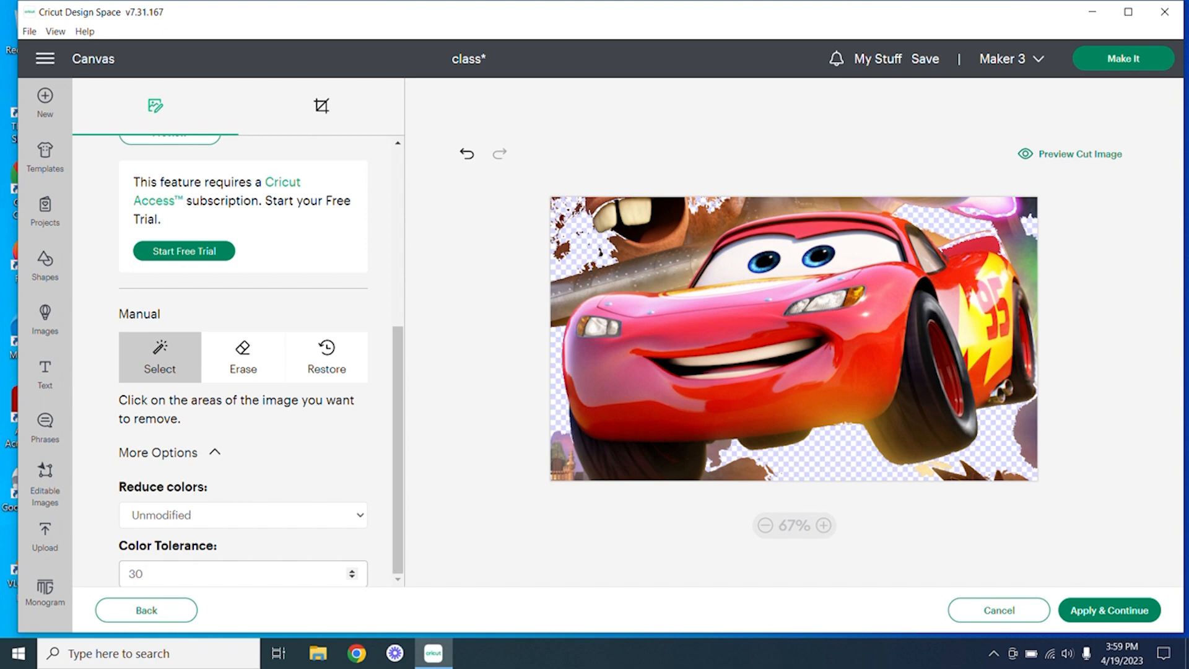
{"action": "left_click", "coordinate": [1014, 236]}
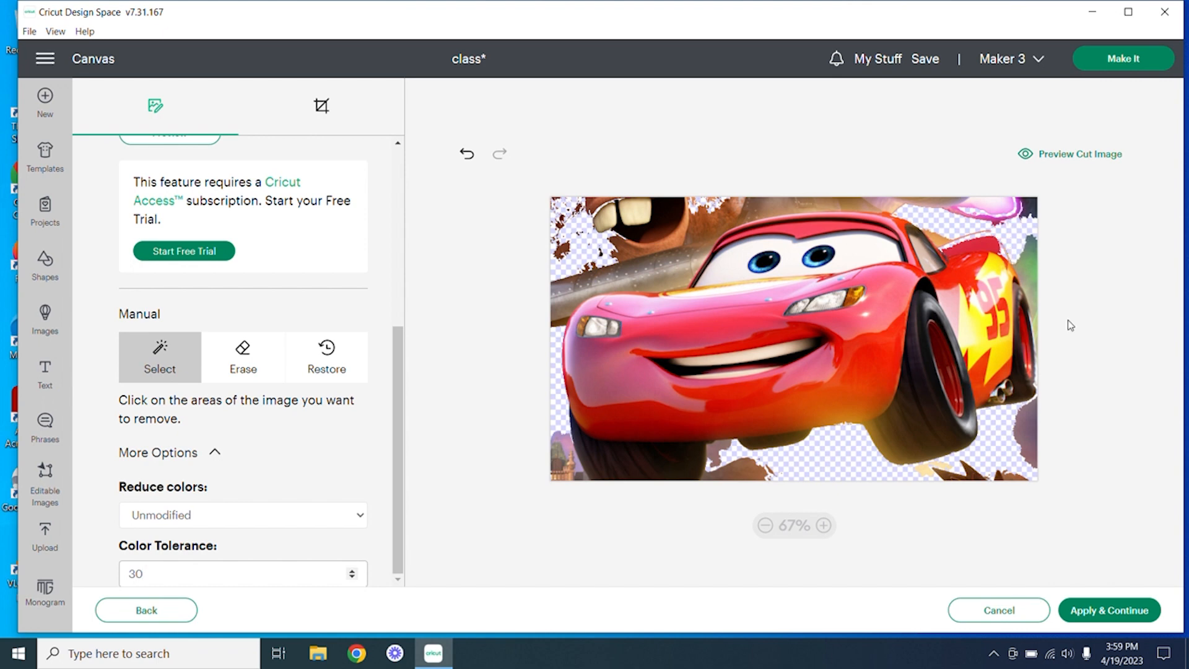
{"action": "left_click", "coordinate": [1029, 263]}
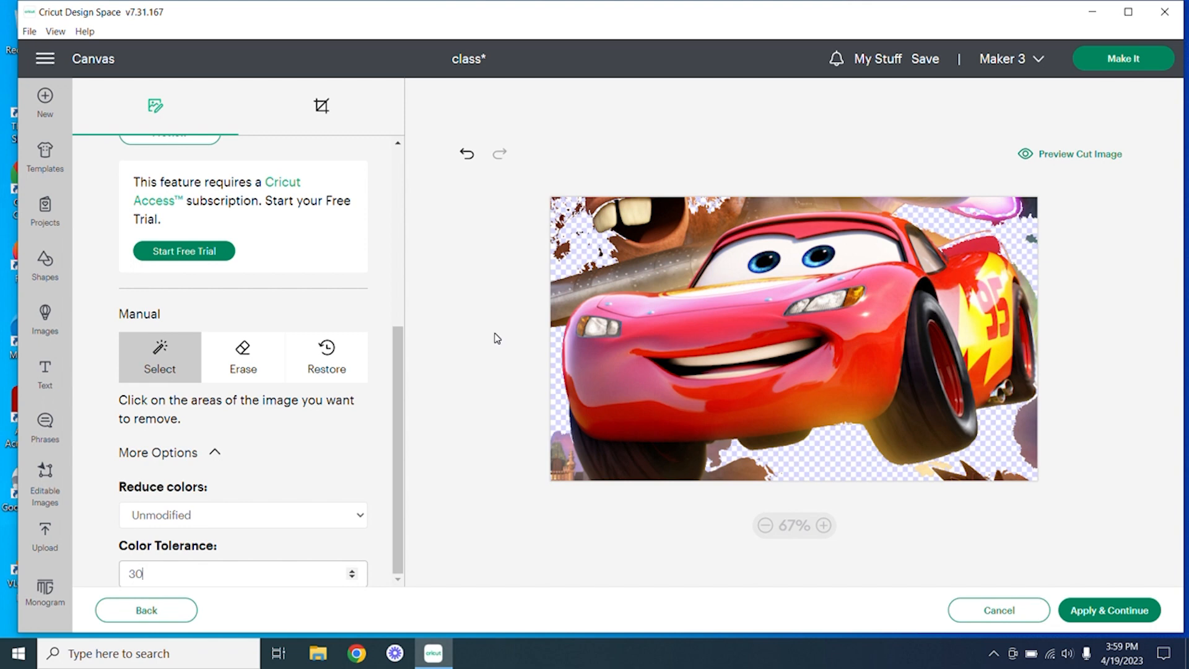
Step: Reduce the image to 16 colors and remove background patches above the hood and behind the car's rear wheel
{"action": "left_click", "coordinate": [361, 516]}
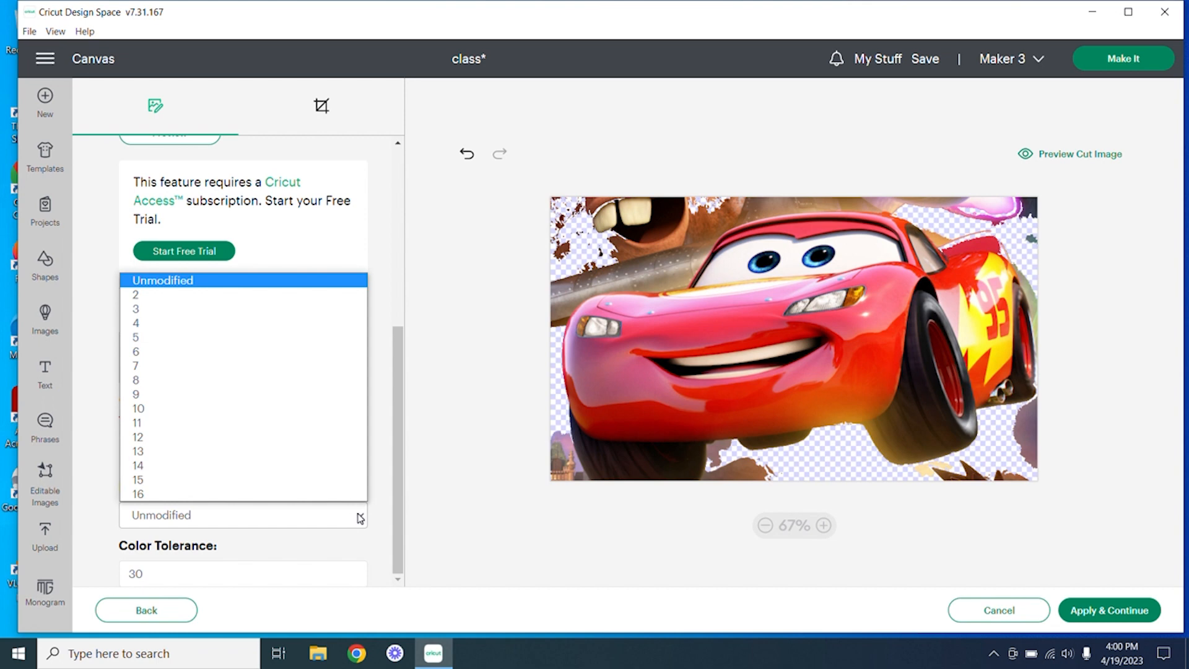
{"action": "left_click", "coordinate": [140, 494]}
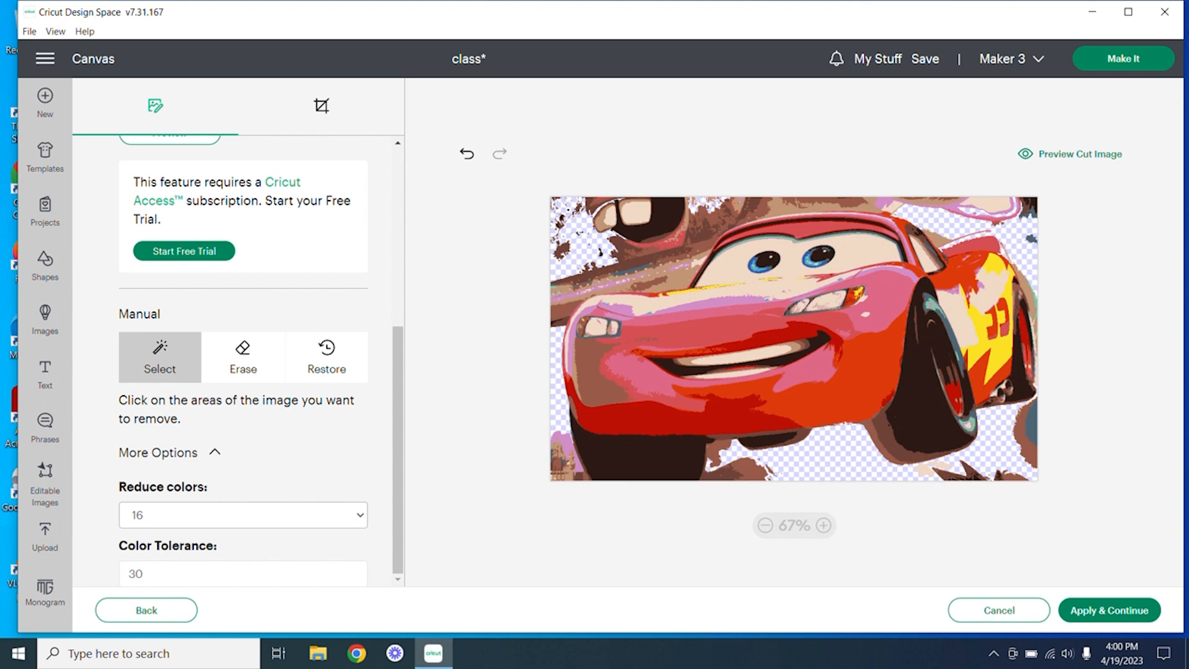
{"action": "left_click", "coordinate": [679, 275]}
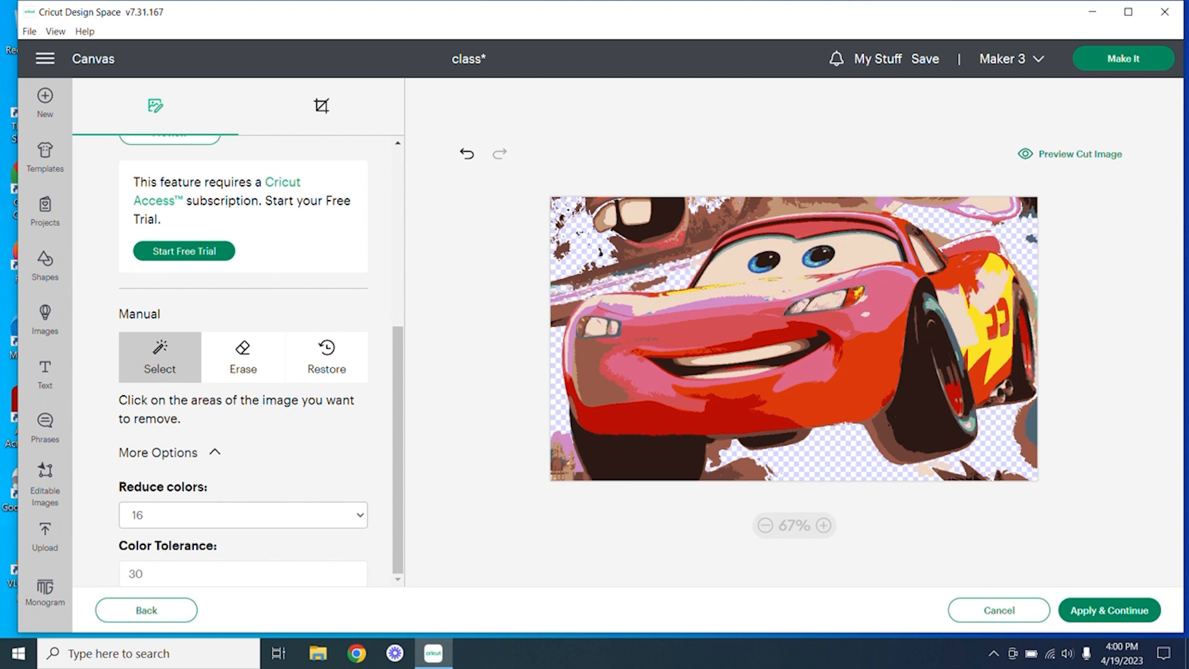
{"action": "left_click", "coordinate": [1032, 425]}
{"action": "left_click", "coordinate": [1024, 429]}
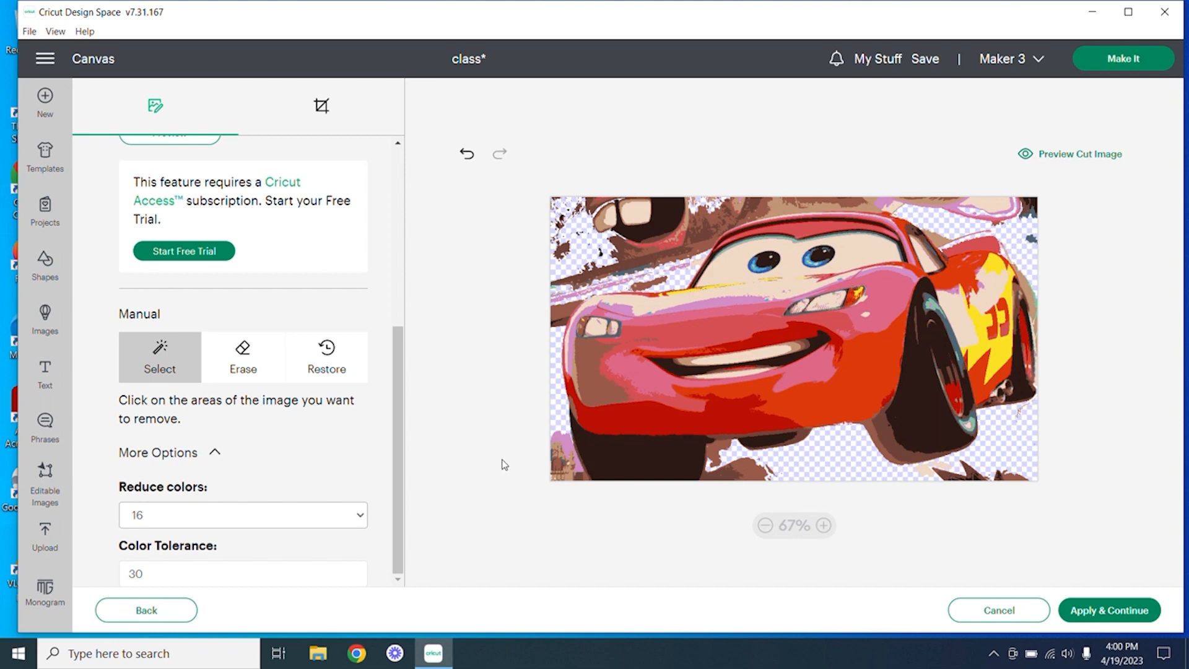
Step: Erase the character behind the car at size 20, and the background remnants below and behind the car at eraser size 38
{"action": "left_click", "coordinate": [242, 359]}
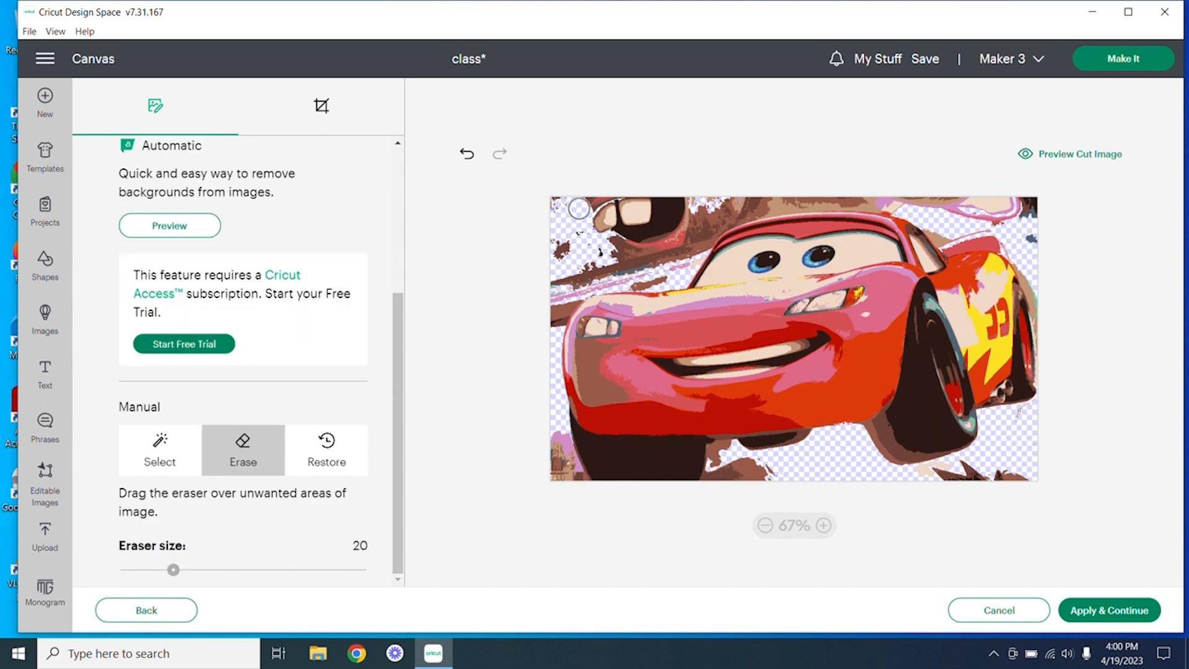
{"action": "mouse_move", "coordinate": [563, 214]}
{"action": "left_mouse_down"}
{"action": "mouse_move", "coordinate": [579, 244]}
{"action": "mouse_move", "coordinate": [648, 207]}
{"action": "mouse_move", "coordinate": [734, 204]}
{"action": "mouse_move", "coordinate": [570, 260]}
{"action": "mouse_move", "coordinate": [555, 288]}
{"action": "left_mouse_up"}
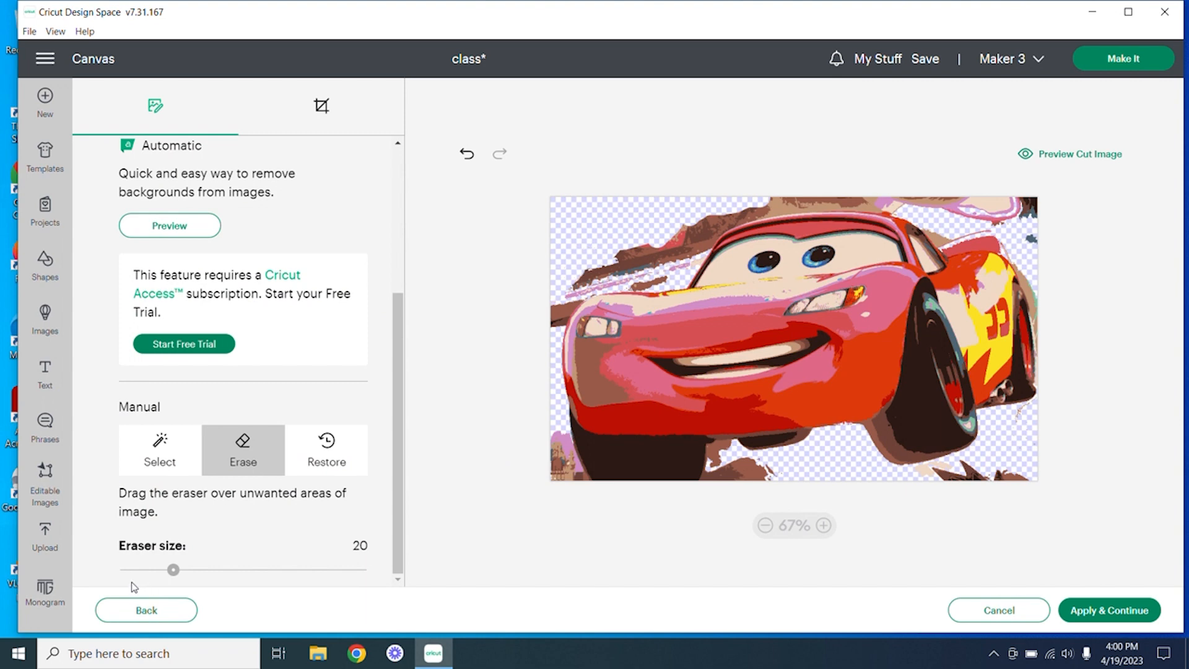
{"action": "left_click_drag", "start_coordinate": [174, 570], "coordinate": [215, 570]}
{"action": "left_click_drag", "start_coordinate": [772, 466], "coordinate": [1019, 206]}
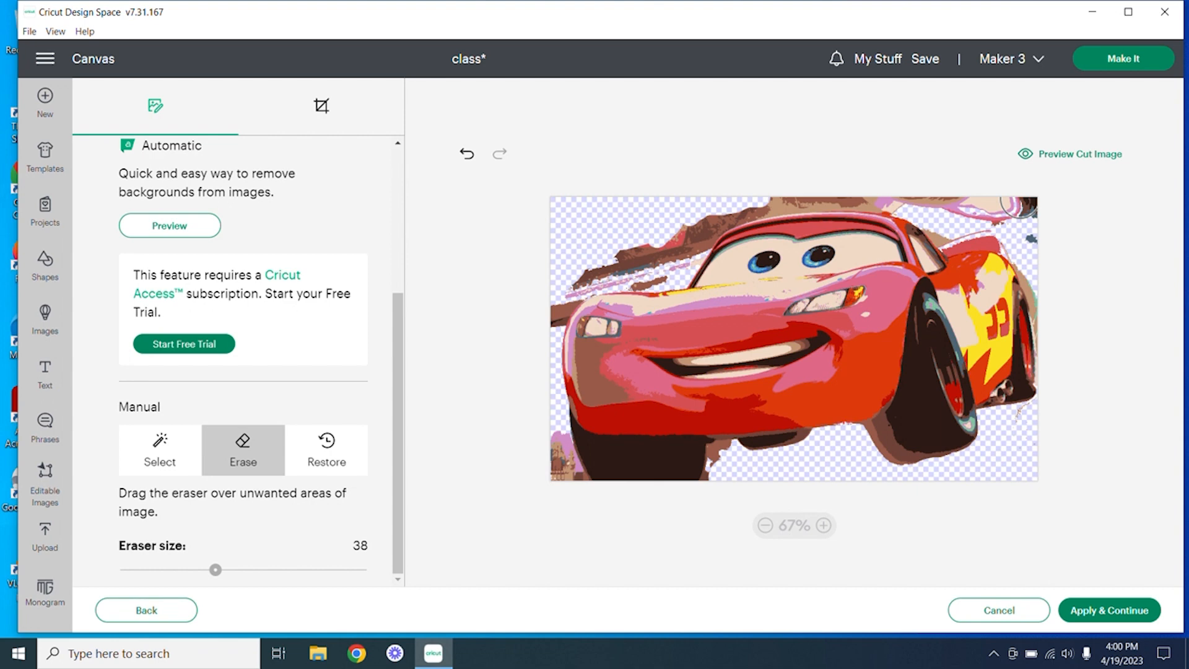
Step: Erase a zigzag stroke across the car, and paint the erased parts back with the Restore brush at size 46
{"action": "mouse_move", "coordinate": [858, 199]}
{"action": "left_mouse_down"}
{"action": "mouse_move", "coordinate": [785, 425]}
{"action": "mouse_move", "coordinate": [567, 347]}
{"action": "left_mouse_up"}
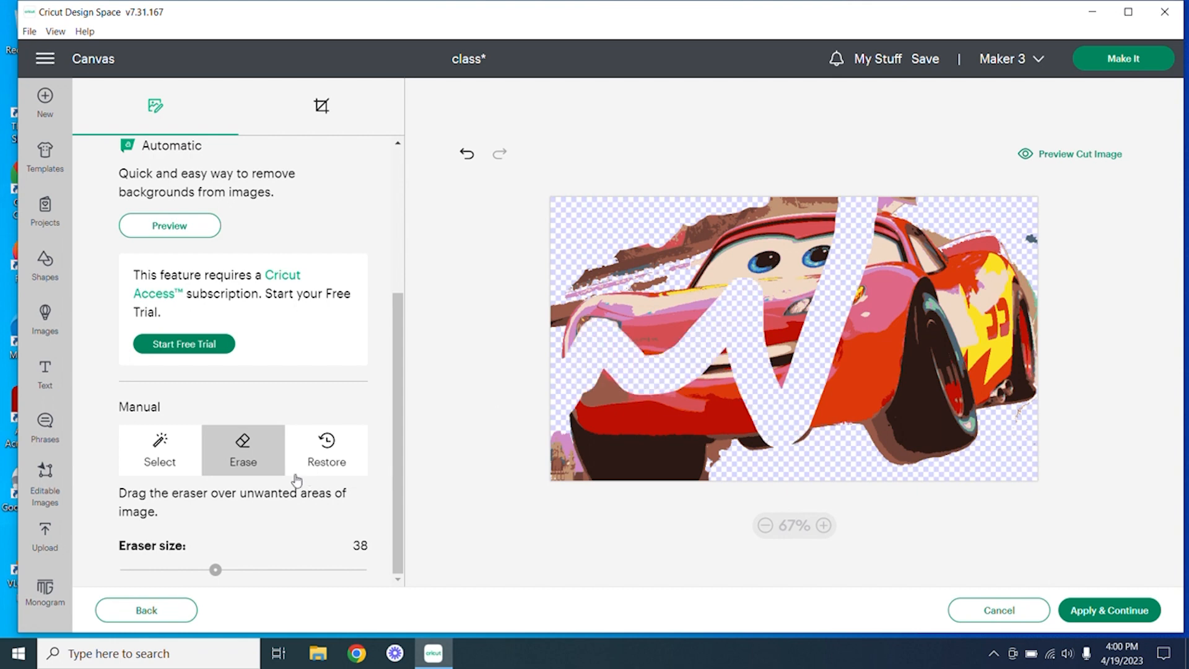
{"action": "left_click", "coordinate": [326, 455]}
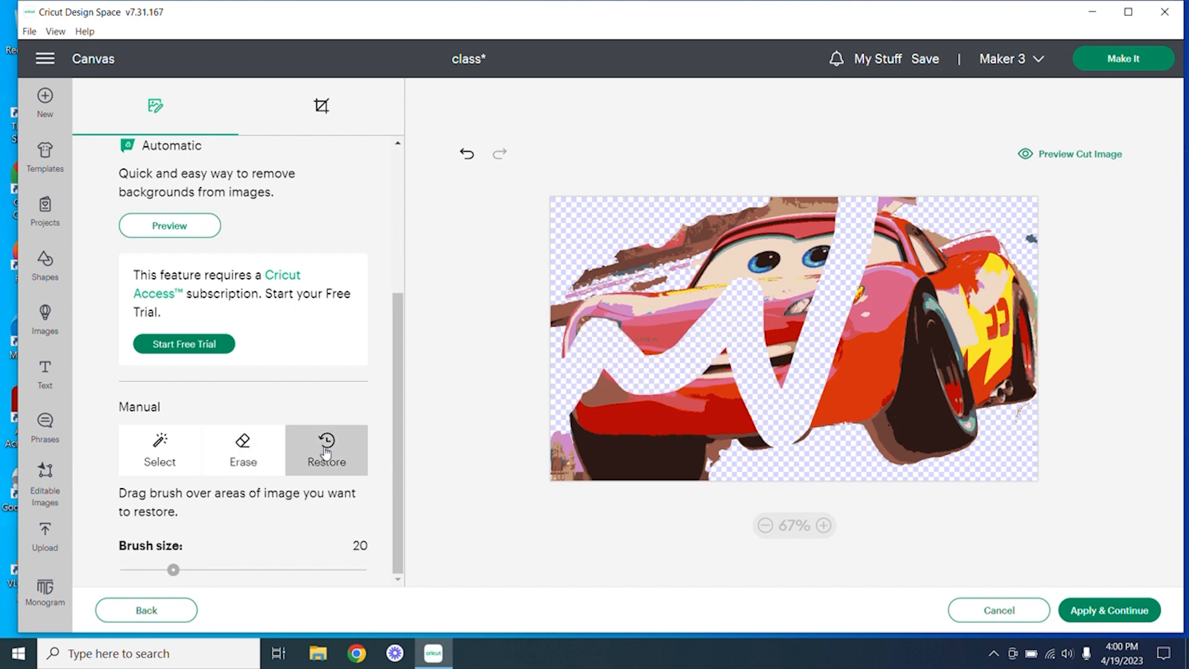
{"action": "mouse_move", "coordinate": [617, 361]}
{"action": "left_mouse_down"}
{"action": "mouse_move", "coordinate": [596, 309]}
{"action": "mouse_move", "coordinate": [576, 360]}
{"action": "mouse_move", "coordinate": [596, 347]}
{"action": "mouse_move", "coordinate": [623, 394]}
{"action": "mouse_move", "coordinate": [702, 400]}
{"action": "left_mouse_up"}
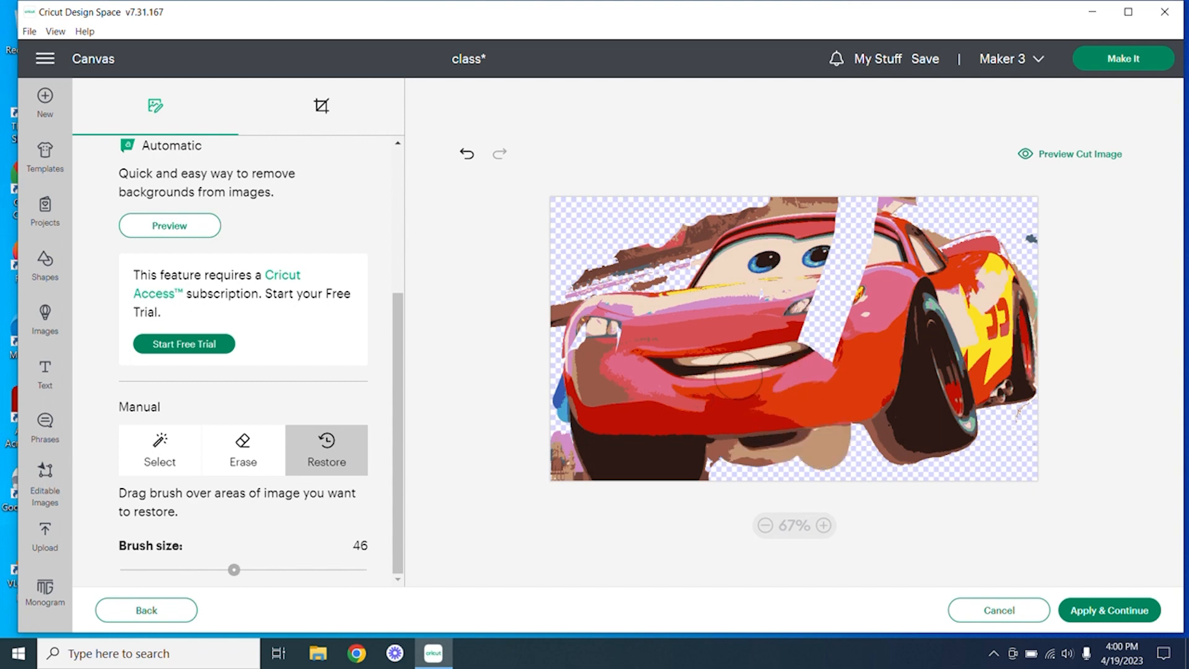
{"action": "left_click_drag", "start_coordinate": [827, 367], "coordinate": [865, 257]}
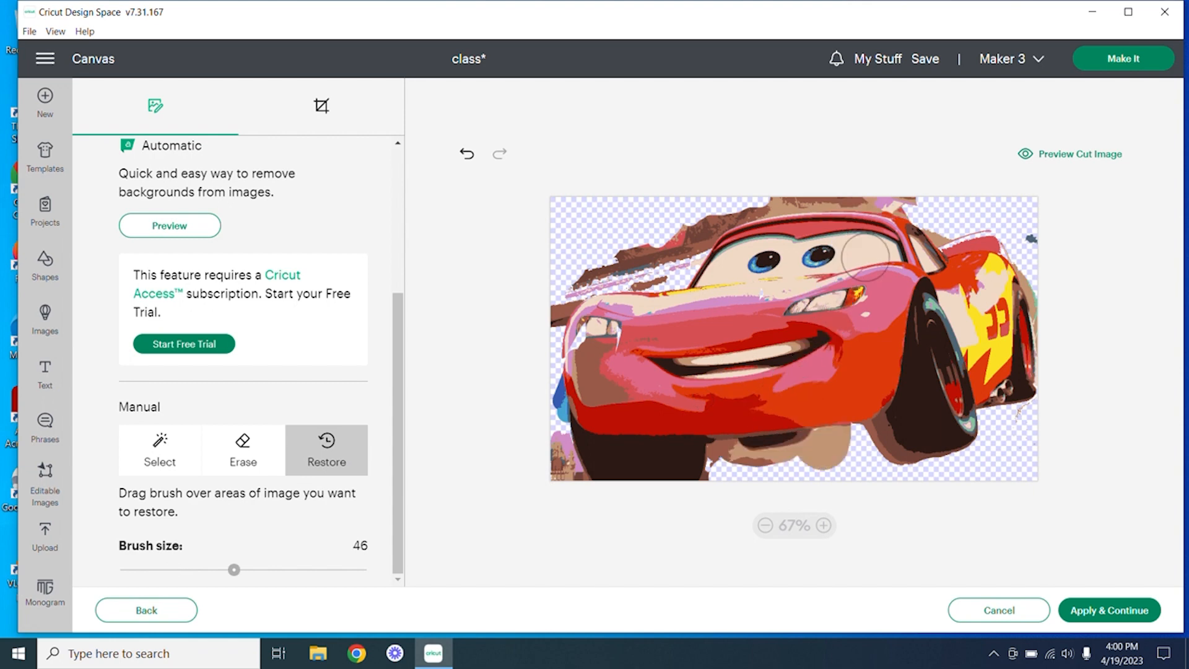
Step: Use the Select tool to remove the car's windshield, teeth, front wheel highlights, headlight areas and side window from the image
{"action": "left_click", "coordinate": [164, 458]}
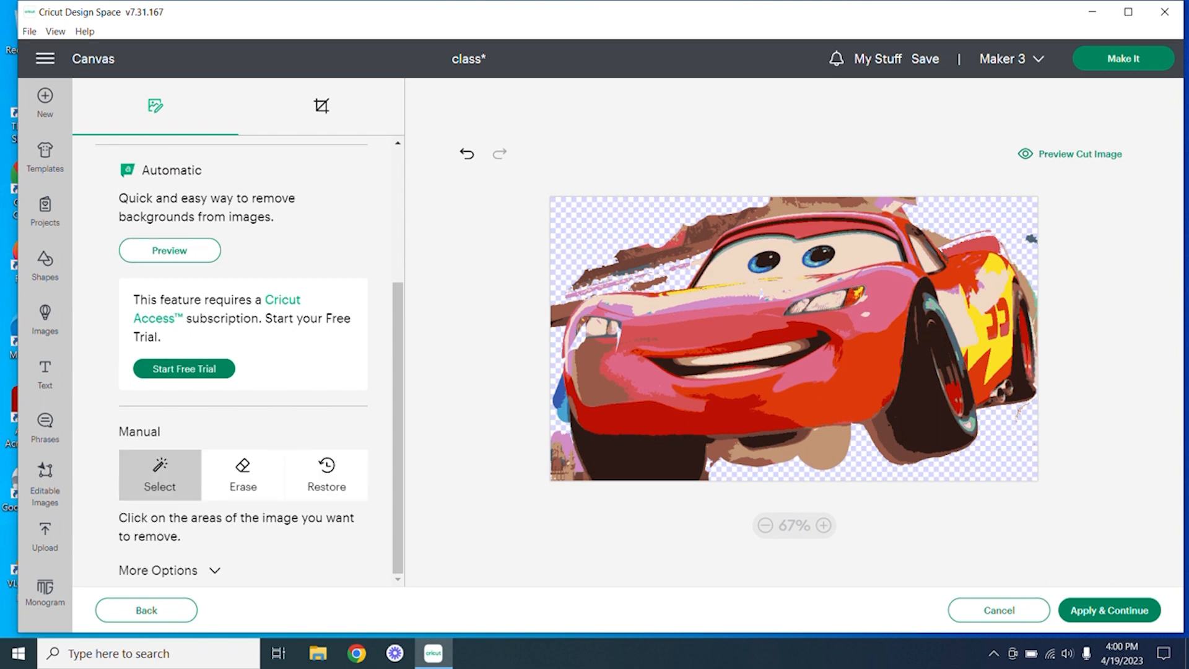
{"action": "left_click", "coordinate": [762, 293]}
{"action": "left_click", "coordinate": [739, 375]}
{"action": "left_click", "coordinate": [954, 395]}
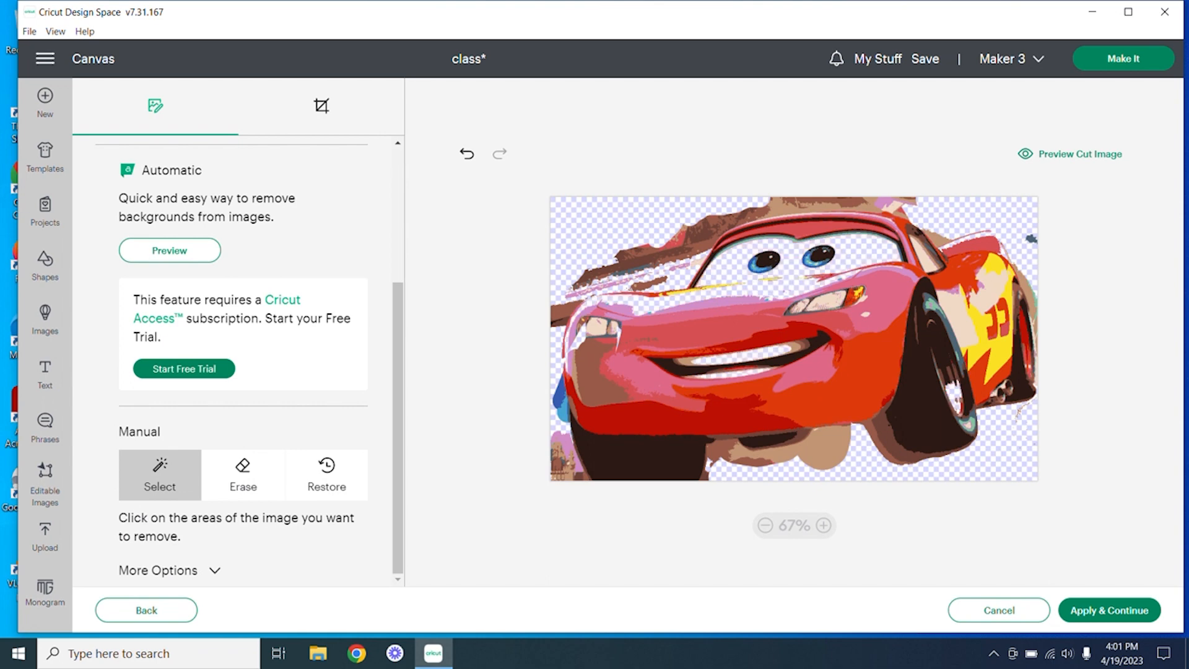
{"action": "left_click", "coordinate": [950, 376]}
{"action": "left_click", "coordinate": [950, 381]}
{"action": "left_click", "coordinate": [597, 327]}
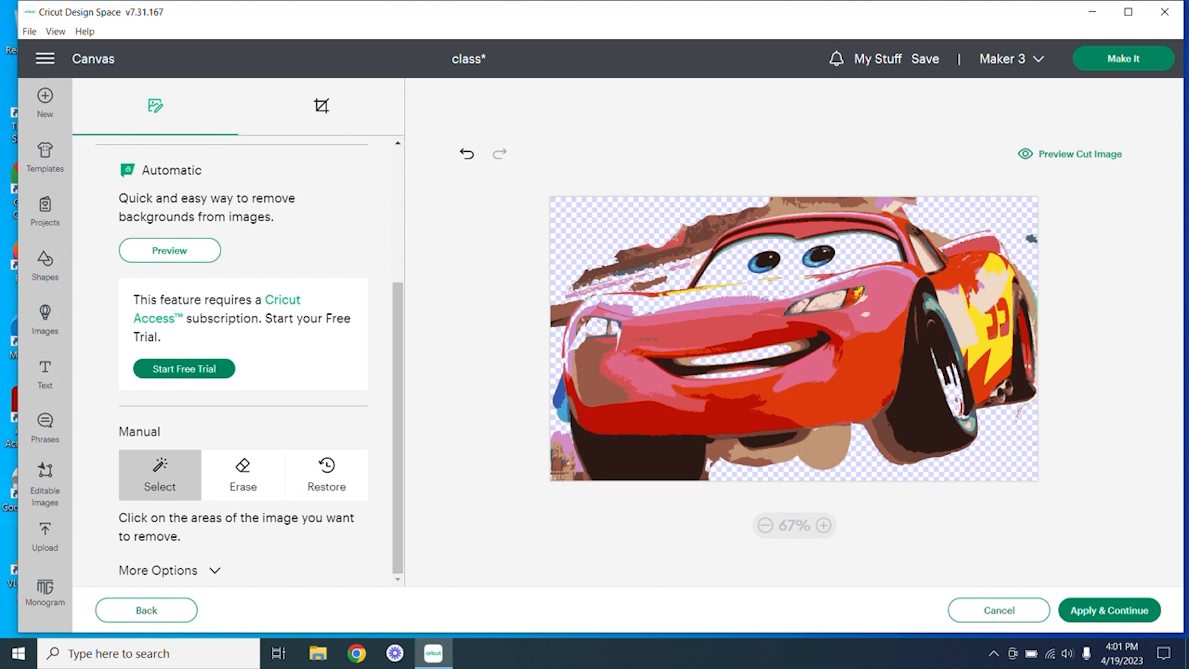
{"action": "left_click", "coordinate": [827, 300]}
{"action": "left_click", "coordinate": [926, 259]}
Step: Upload the edited car as a cut image, and select the cleaner car silhouette numbered 95 among the recent uploads
{"action": "left_click", "coordinate": [1081, 609]}
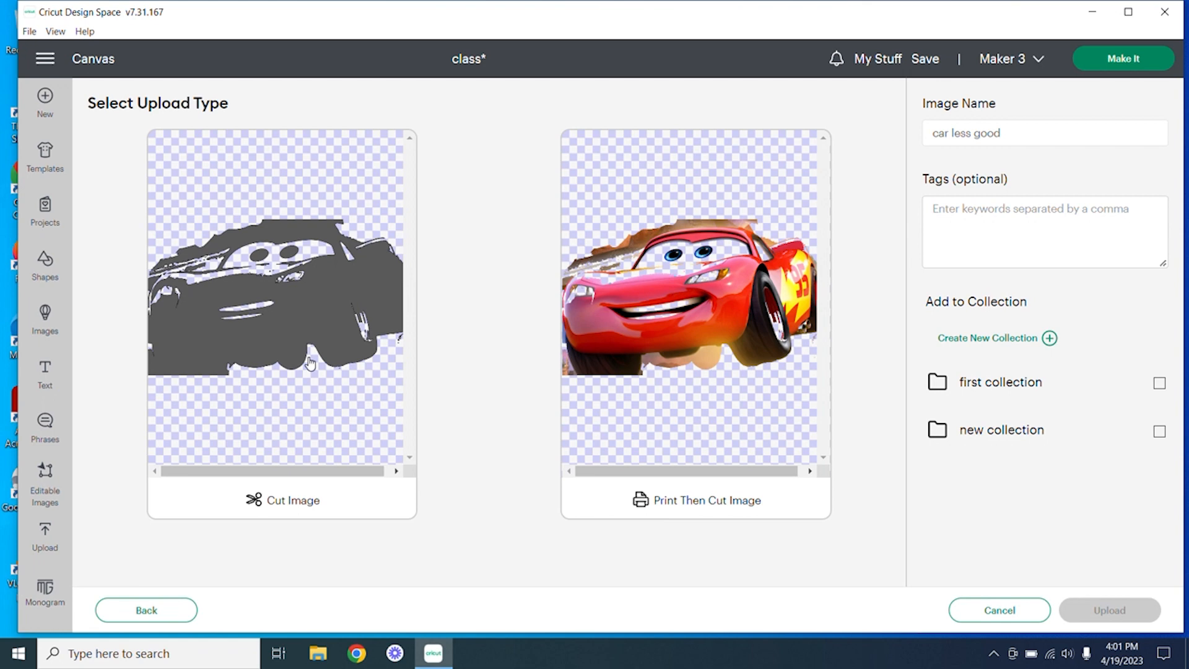
{"action": "left_click", "coordinate": [284, 304]}
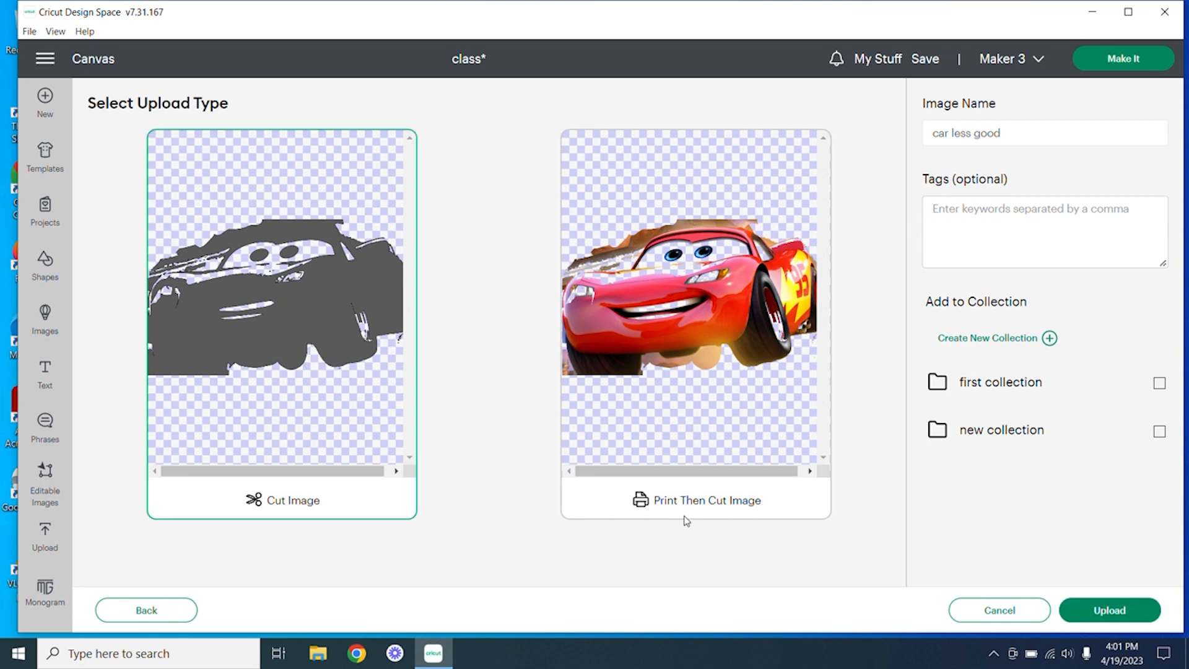
{"action": "left_click", "coordinate": [1099, 613]}
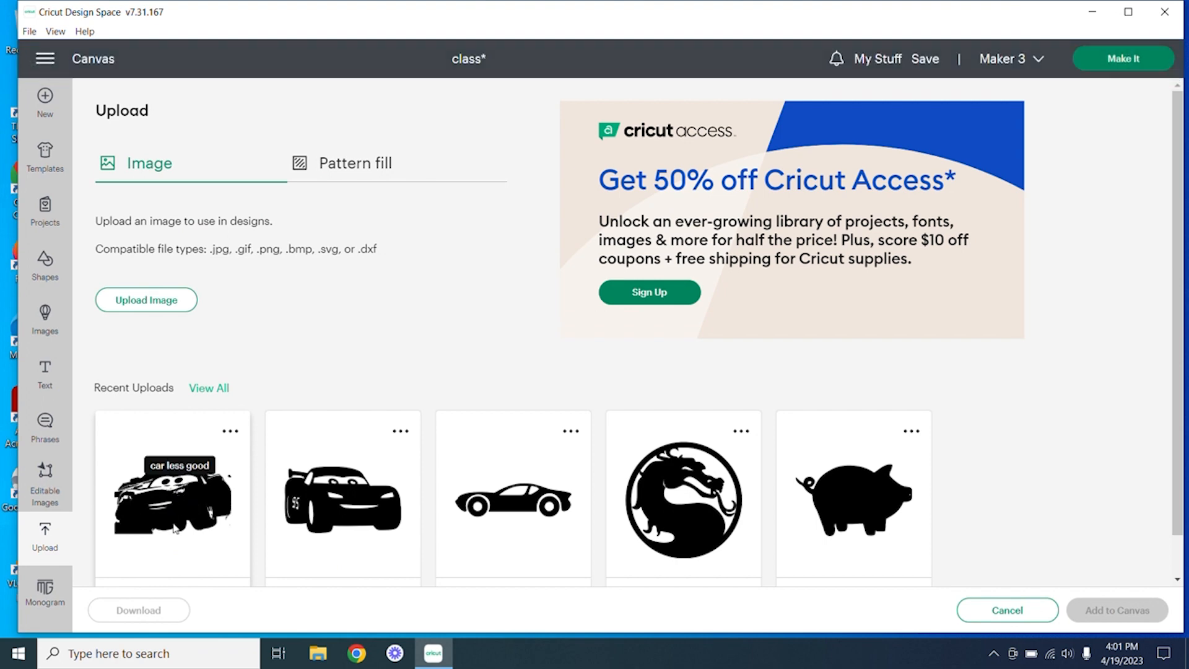
{"action": "scroll", "coordinate": [372, 523], "scroll_direction": "down", "scroll_amount": 1}
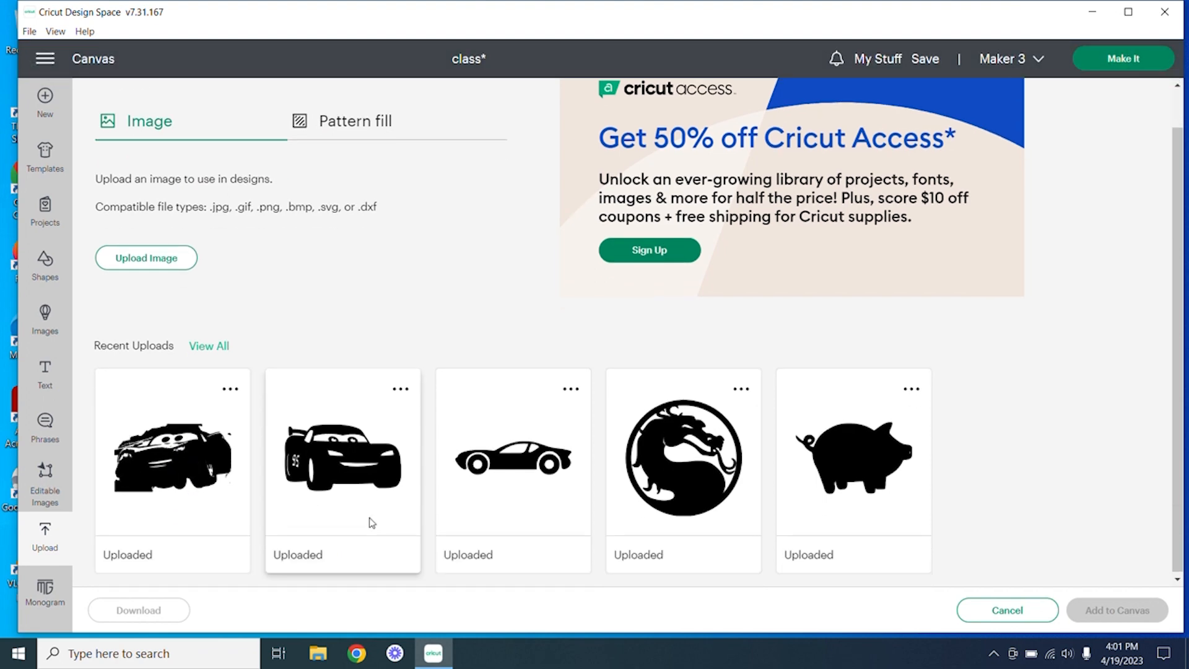
{"action": "left_click", "coordinate": [326, 455]}
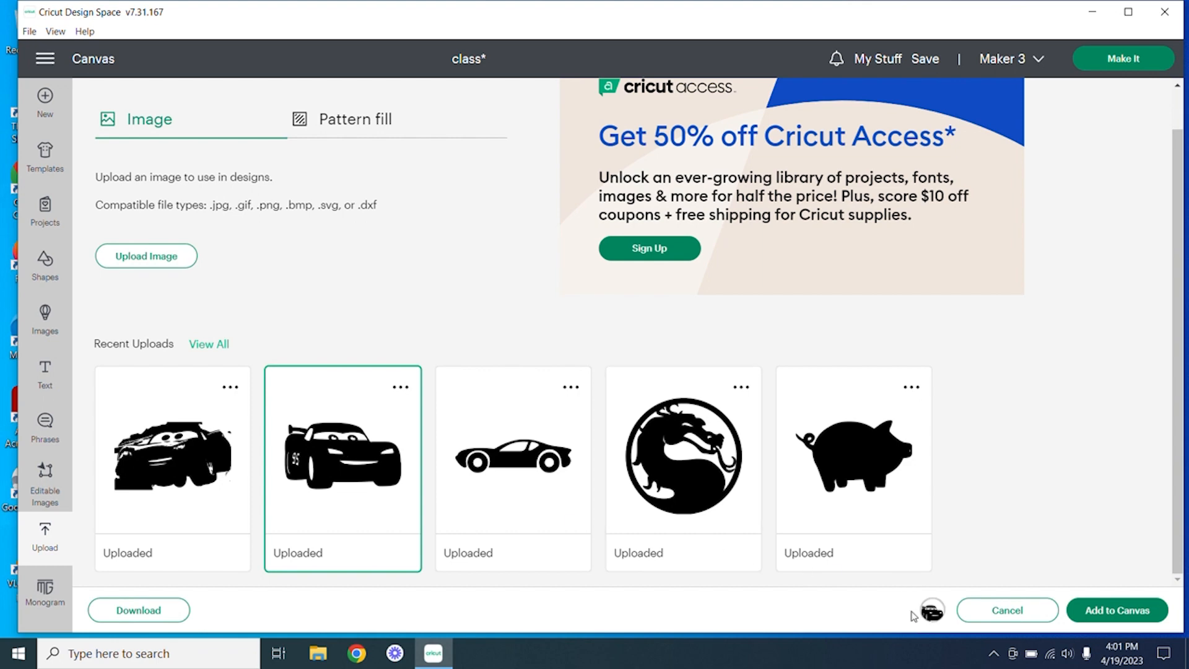
Step: Try adding the sports car, dragon emblem and pig to the upload selection, and deselect all three
{"action": "left_click", "coordinate": [490, 462]}
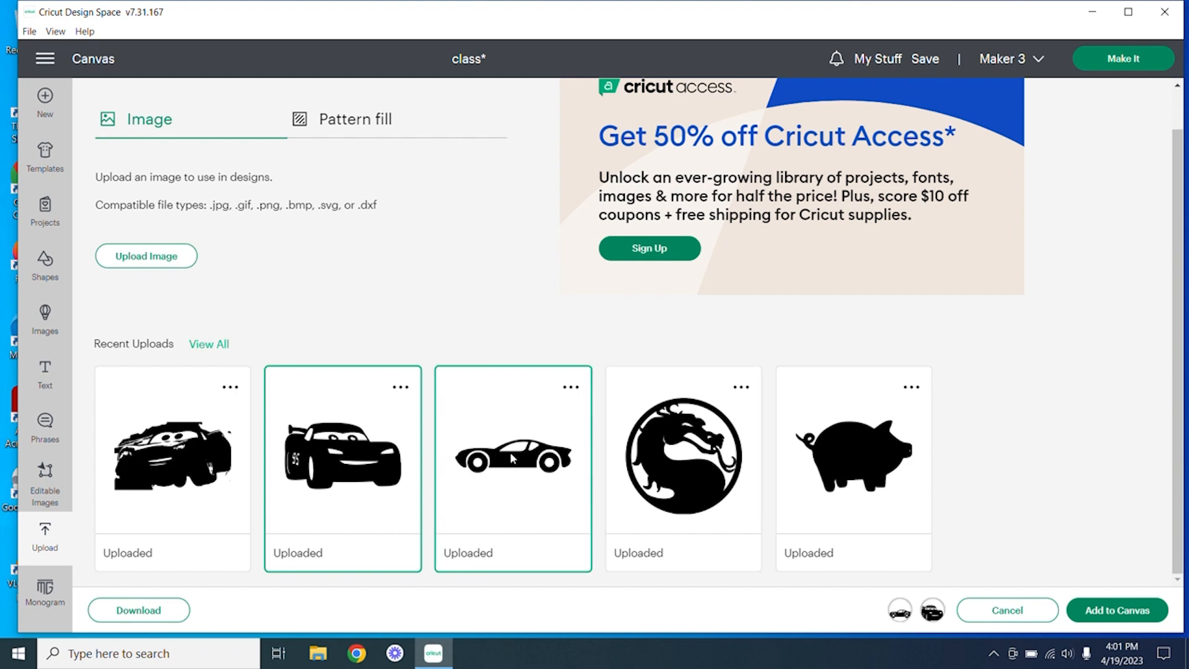
{"action": "left_click", "coordinate": [654, 448]}
{"action": "left_click", "coordinate": [824, 454]}
{"action": "left_click", "coordinate": [819, 460]}
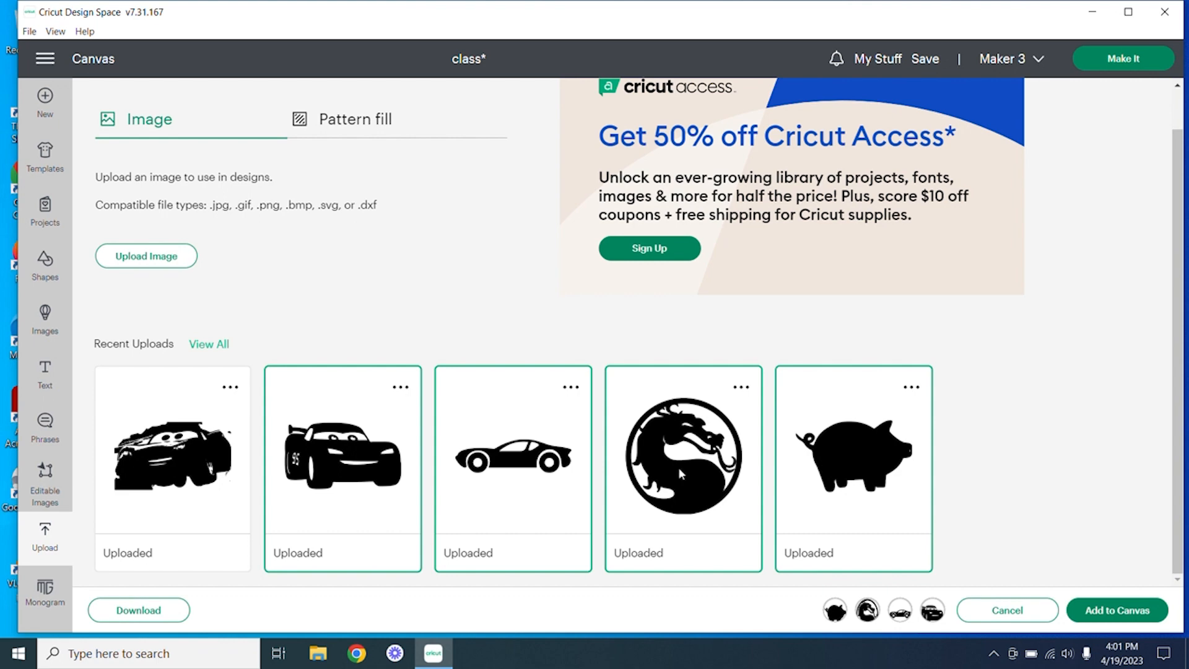
{"action": "left_click", "coordinate": [678, 467]}
{"action": "left_click", "coordinate": [508, 469]}
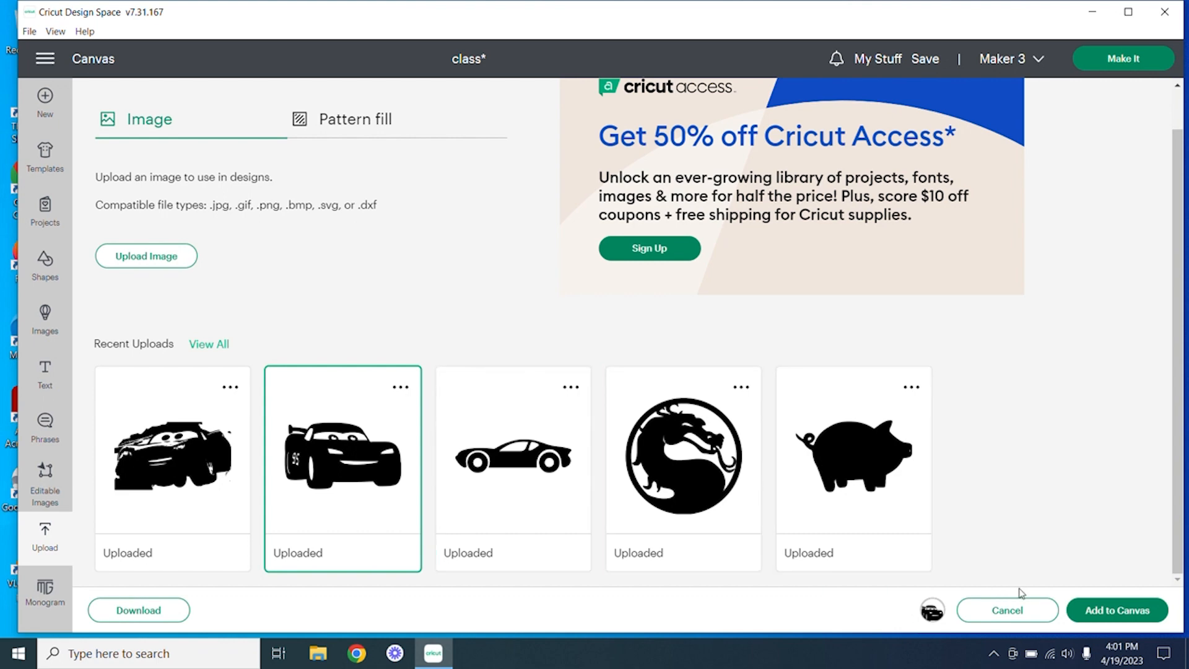
Step: Add the selected car silhouette to the canvas and shrink it from its upper-left corner
{"action": "left_click", "coordinate": [1101, 612]}
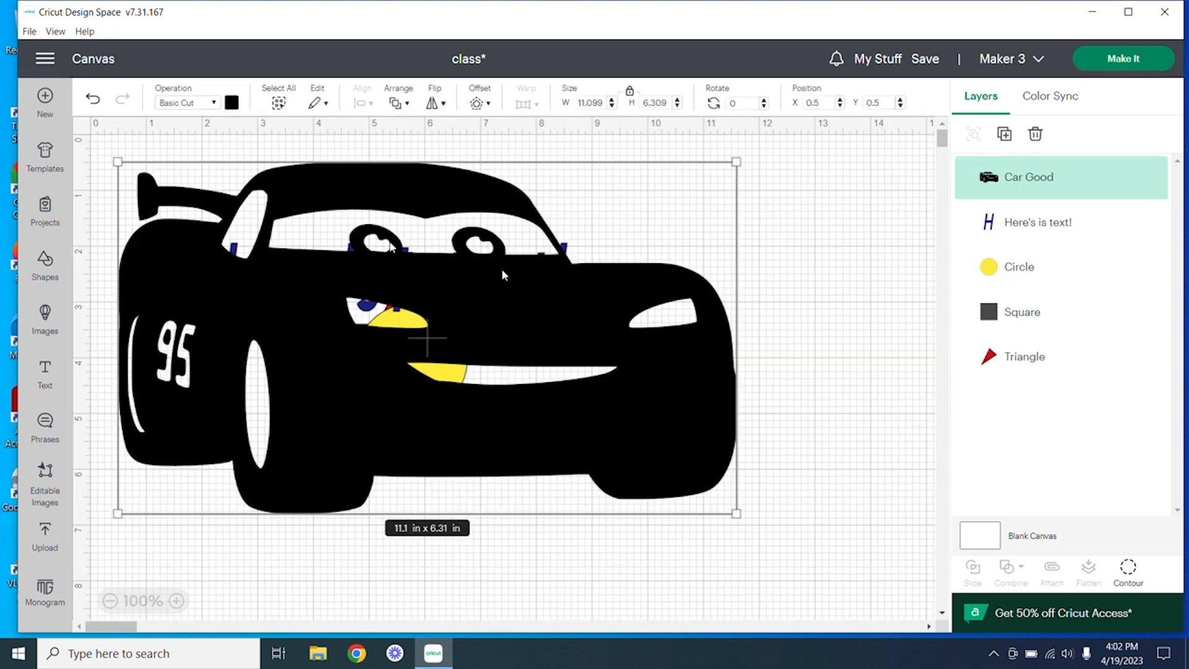
{"action": "left_click_drag", "start_coordinate": [117, 162], "coordinate": [450, 351]}
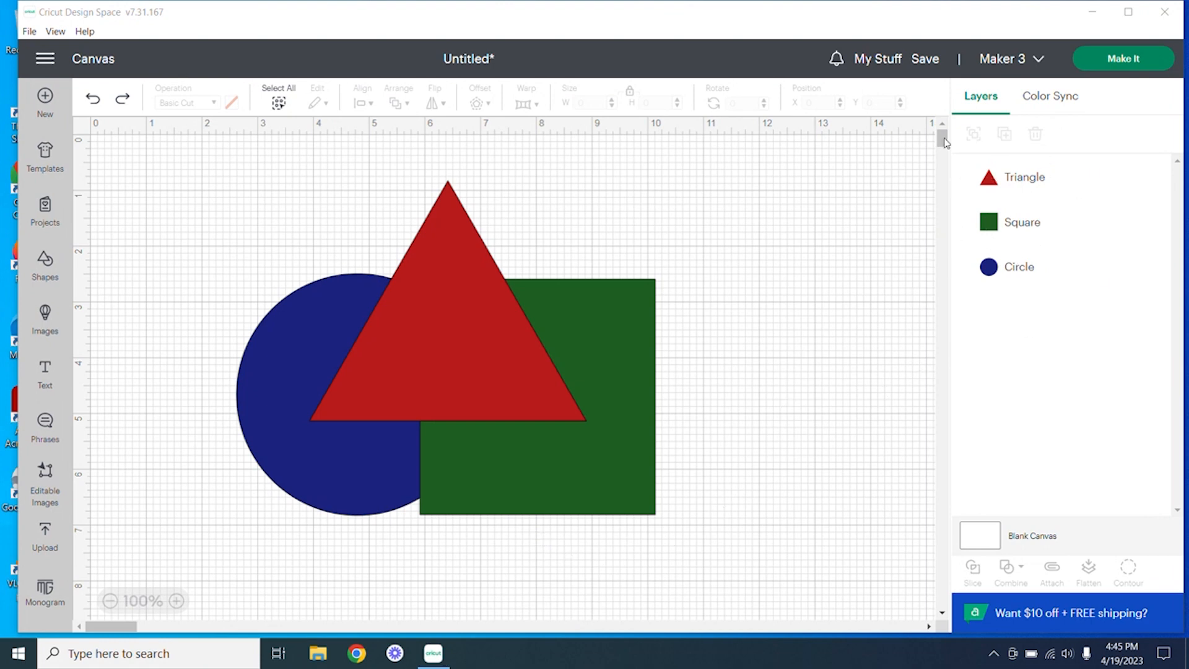
Step: Bring the green square's layer above the triangle, and move it to the bottom of the stack below the circle
{"action": "left_click", "coordinate": [589, 310]}
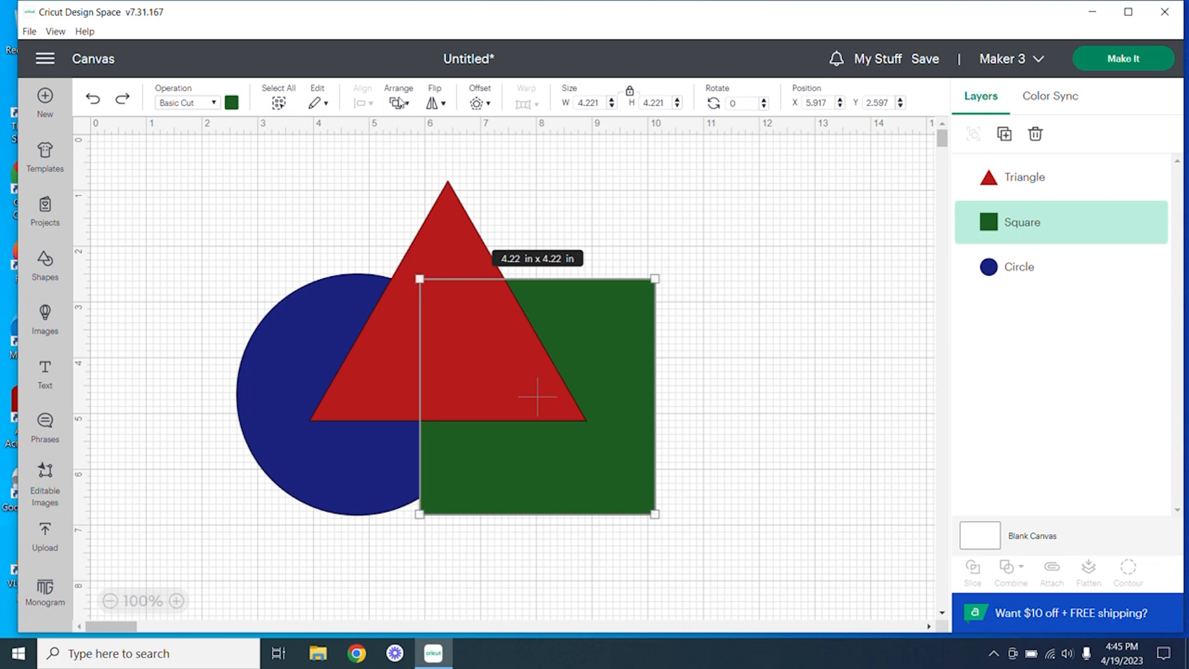
{"action": "left_click", "coordinate": [398, 103]}
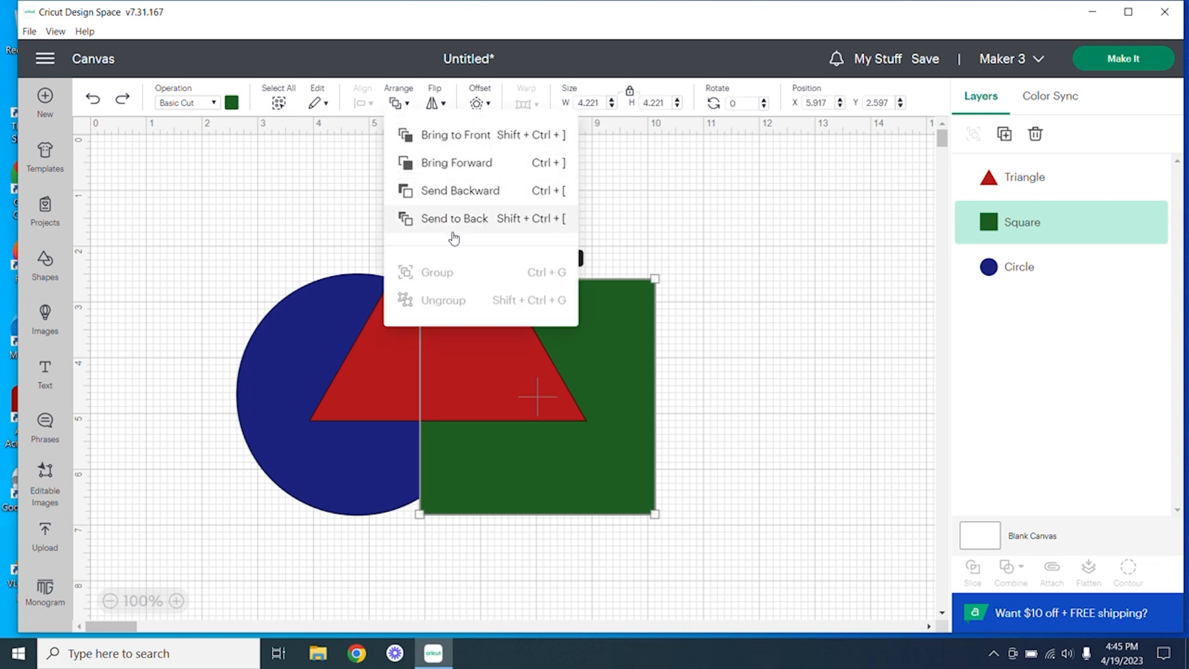
{"action": "left_click", "coordinate": [666, 215]}
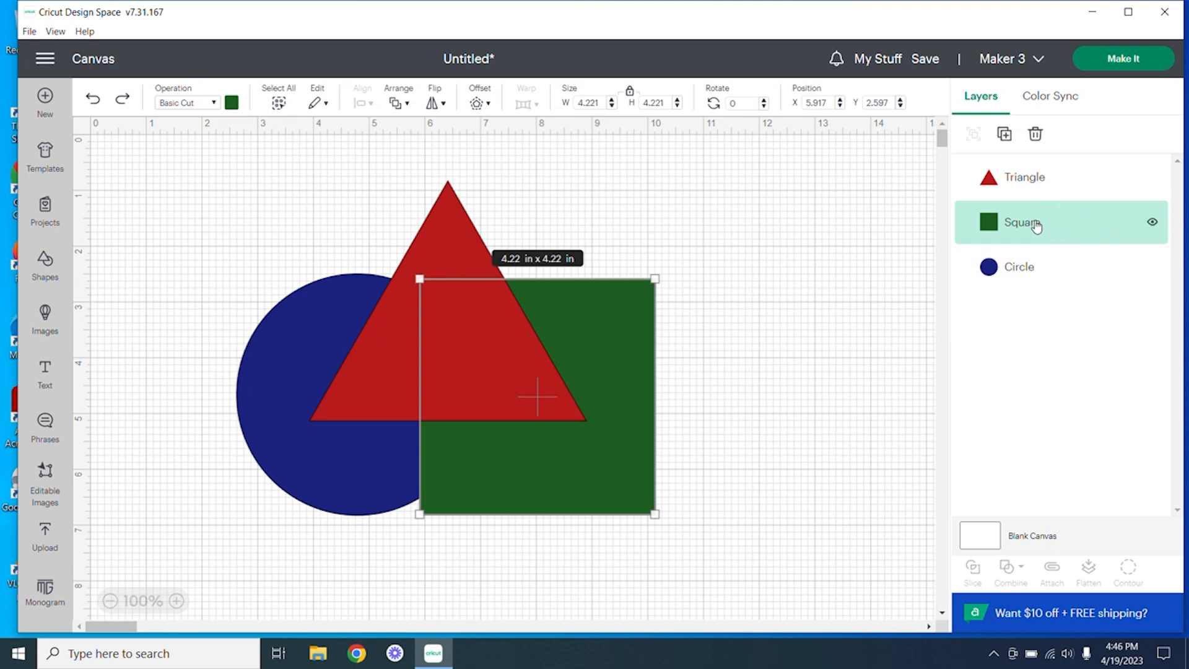
{"action": "left_click_drag", "start_coordinate": [1038, 226], "coordinate": [1040, 183]}
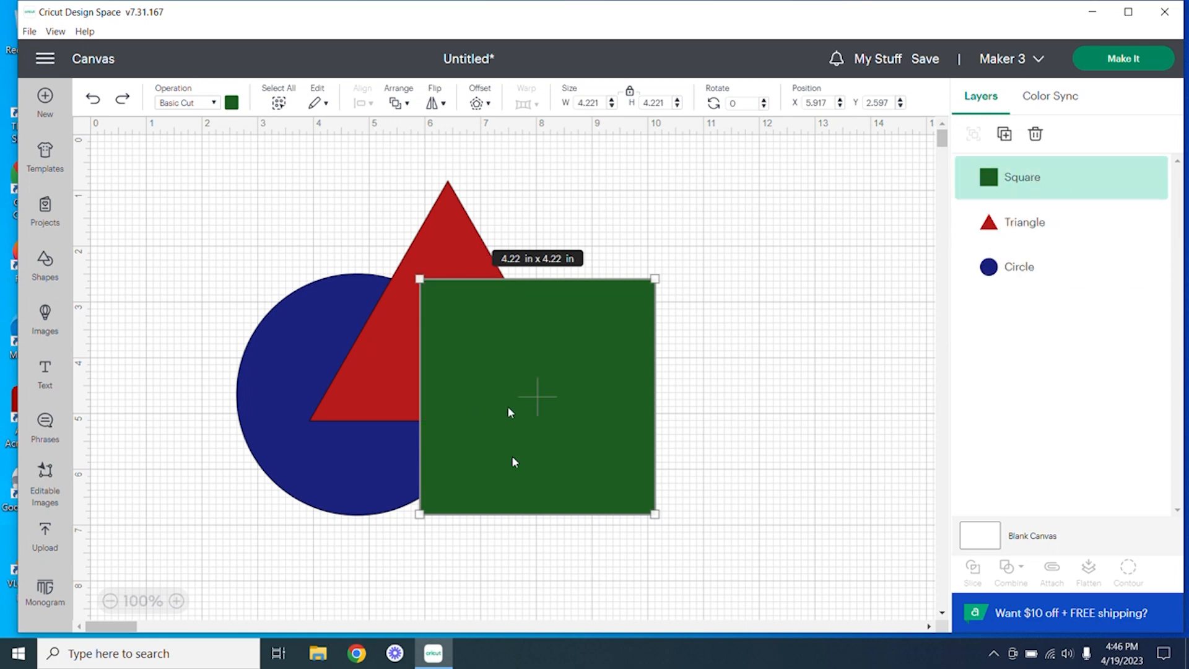
{"action": "left_click_drag", "start_coordinate": [1033, 178], "coordinate": [1023, 265]}
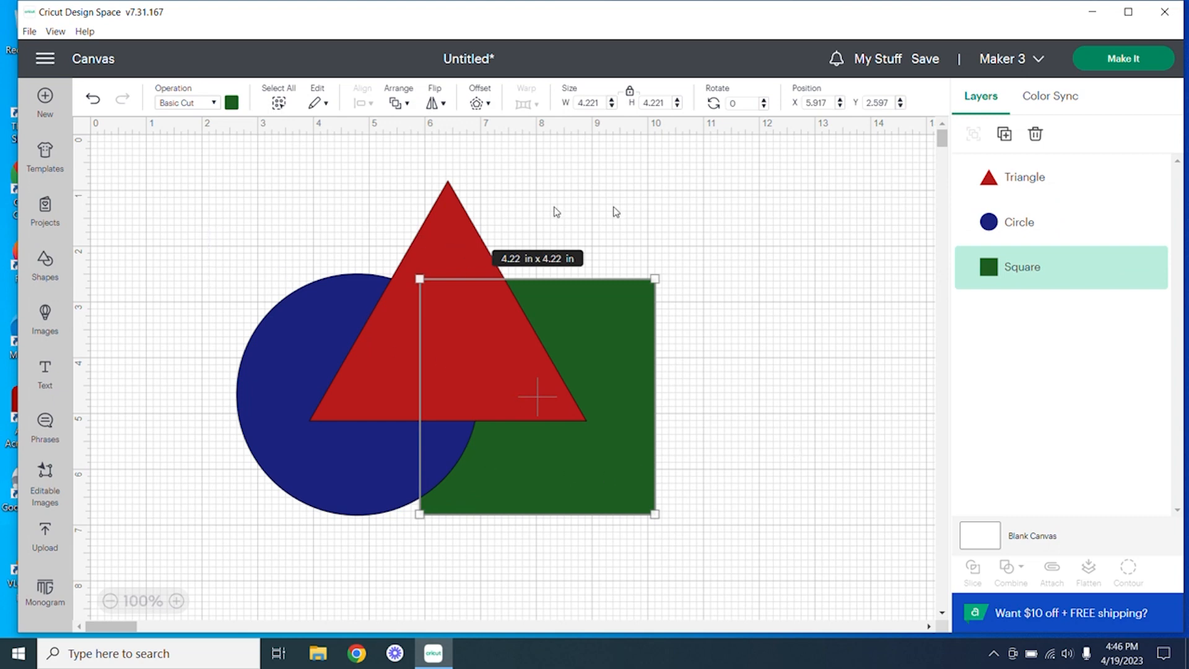
Step: Rename the green square's layer to bob
{"action": "right_click", "coordinate": [1037, 273]}
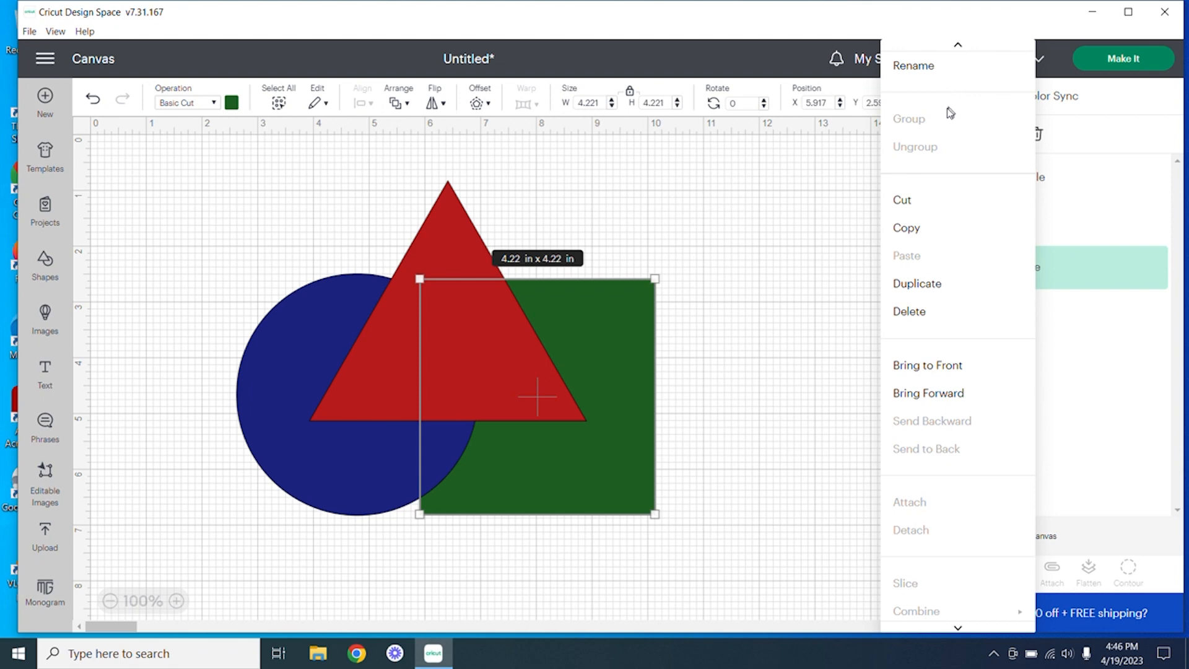
{"action": "left_click", "coordinate": [914, 65]}
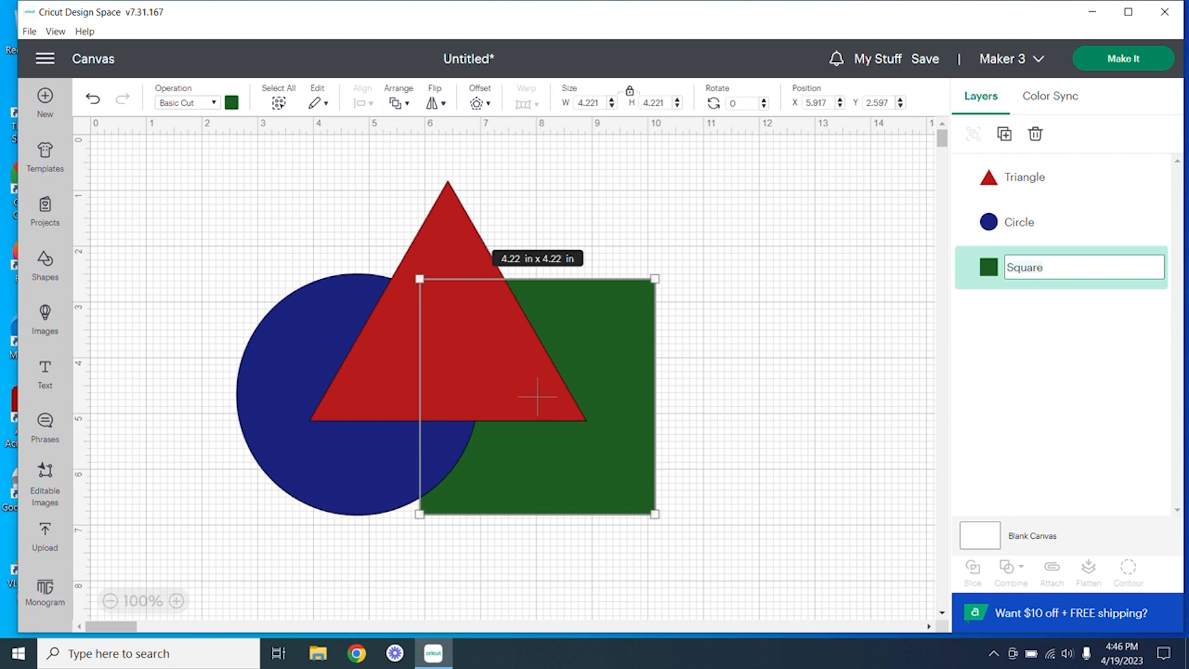
{"action": "type", "text": "bob"}
{"action": "left_click", "coordinate": [1080, 316]}
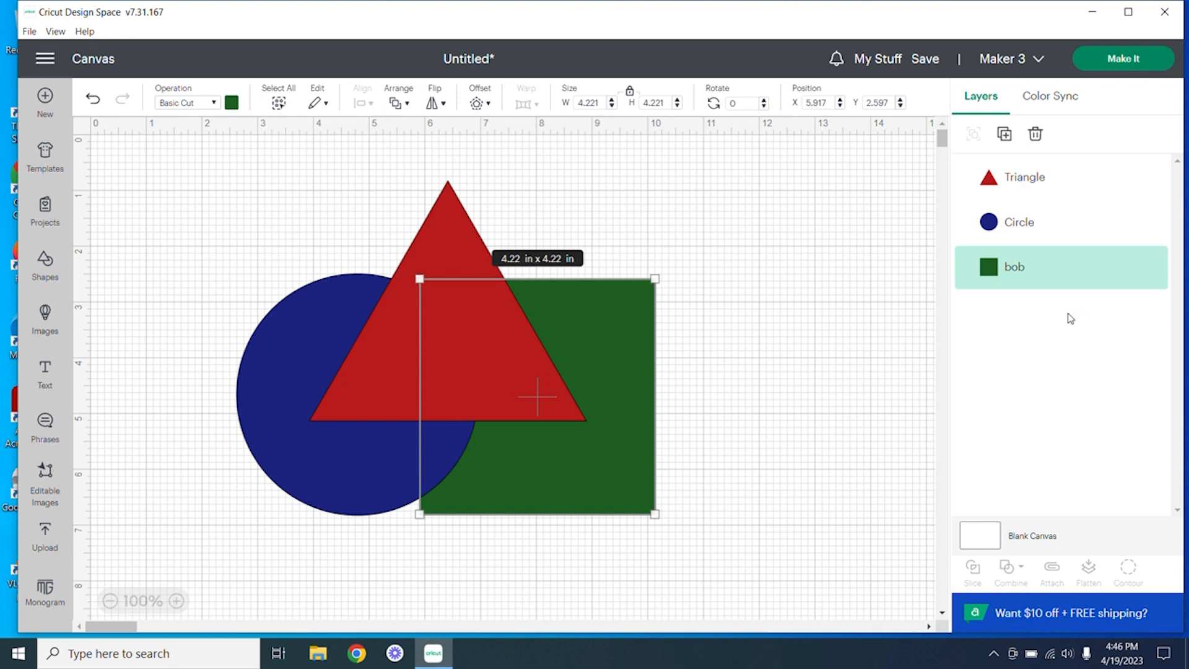
Step: Hide the bob, Circle and Triangle layers one by one, and show all three again
{"action": "mouse_move", "coordinate": [1081, 286]}
{"action": "left_click", "coordinate": [1153, 267]}
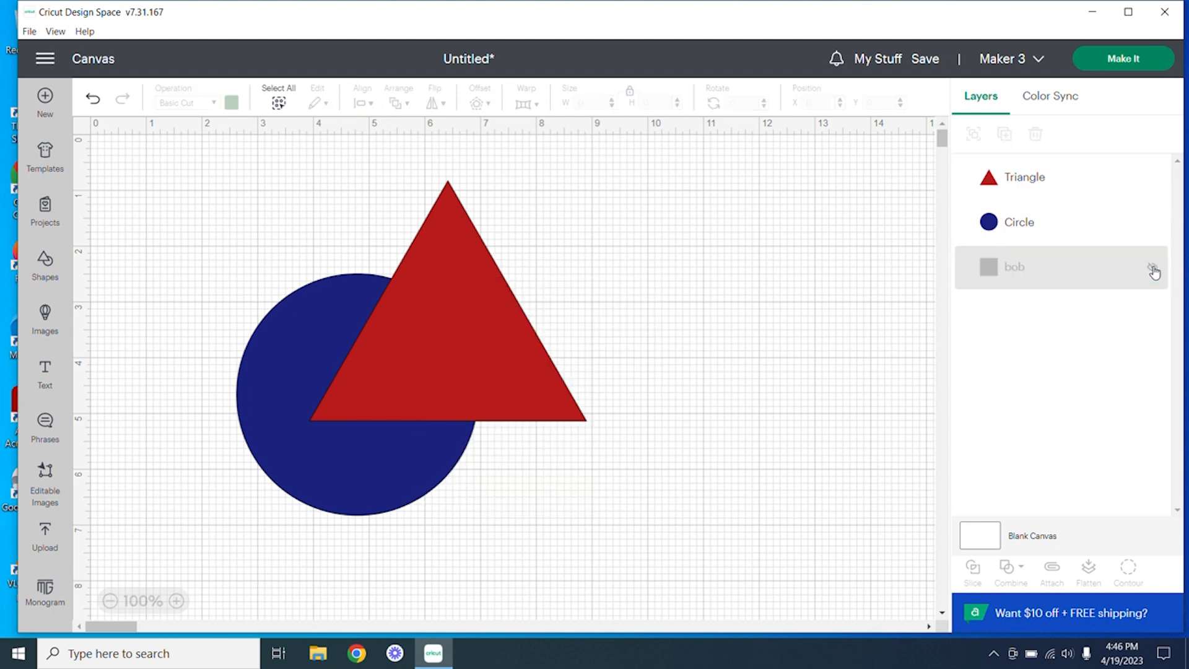
{"action": "left_click", "coordinate": [1153, 223]}
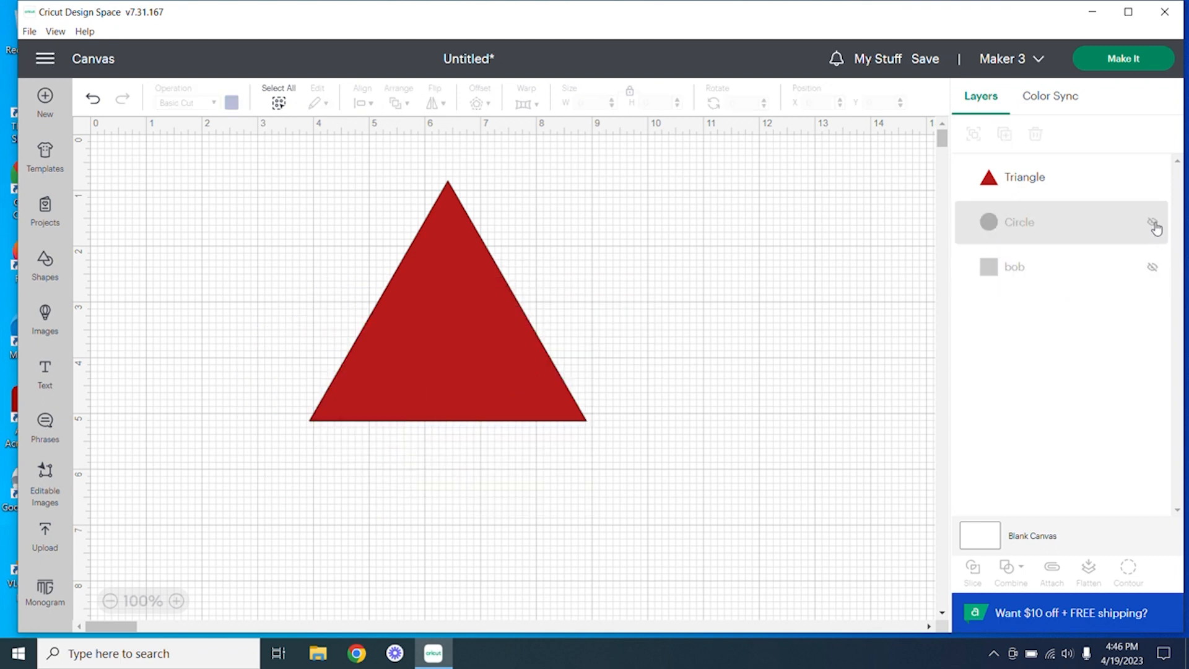
{"action": "left_click", "coordinate": [1153, 179]}
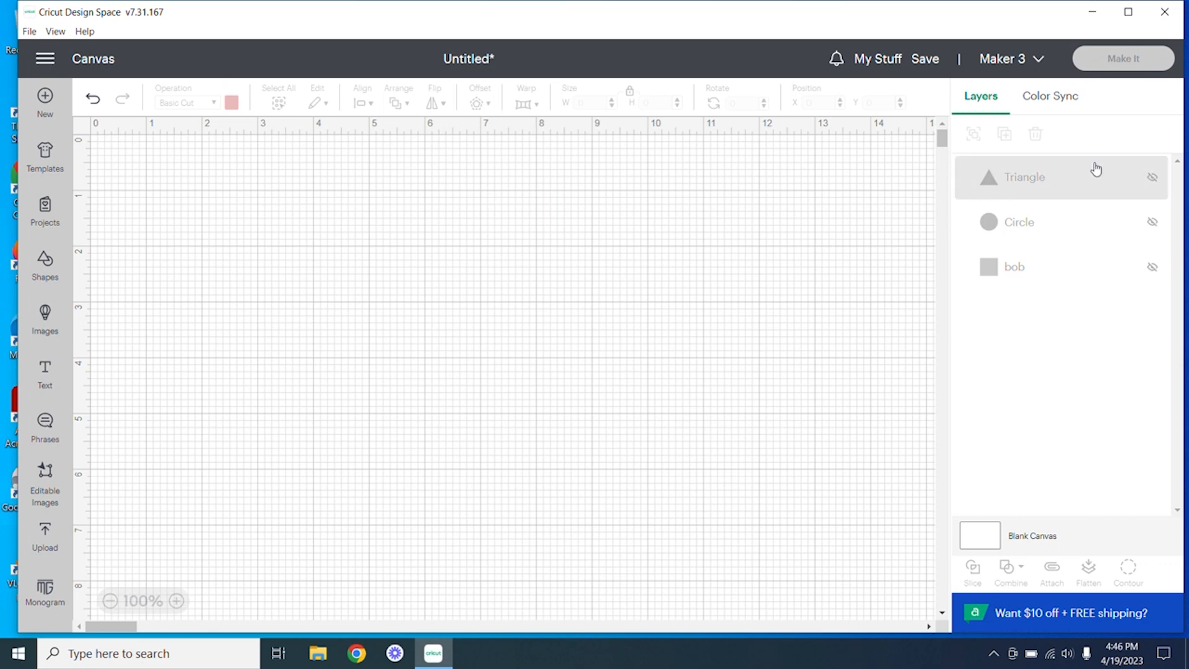
{"action": "left_click", "coordinate": [1151, 179]}
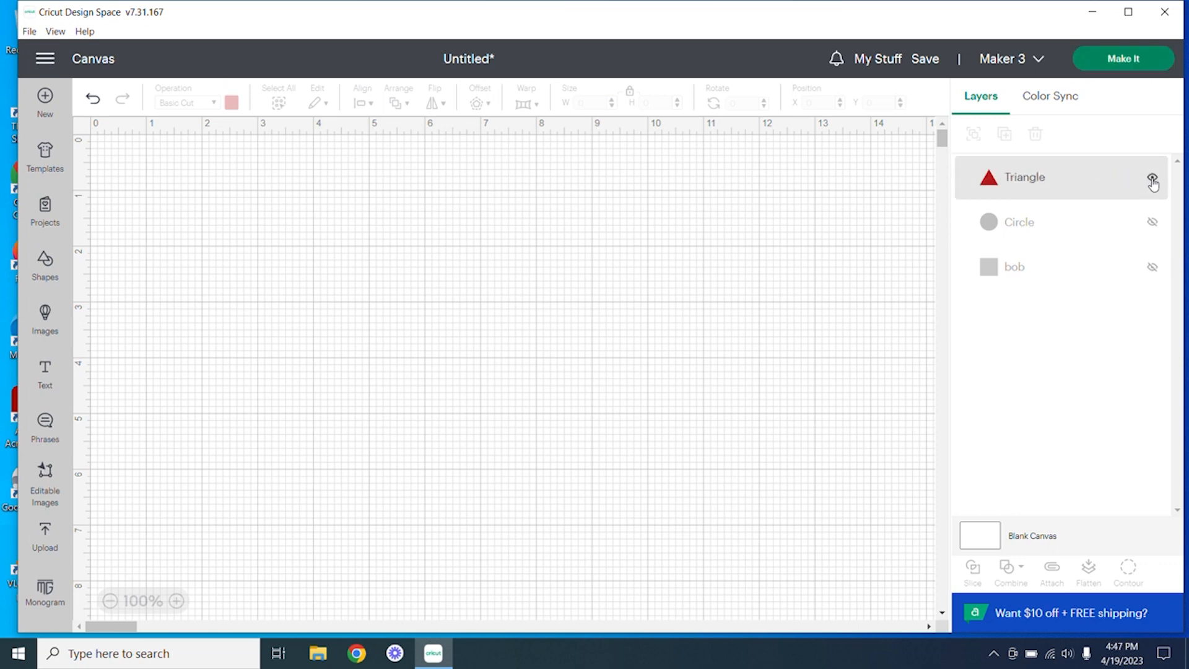
{"action": "left_click", "coordinate": [1152, 223]}
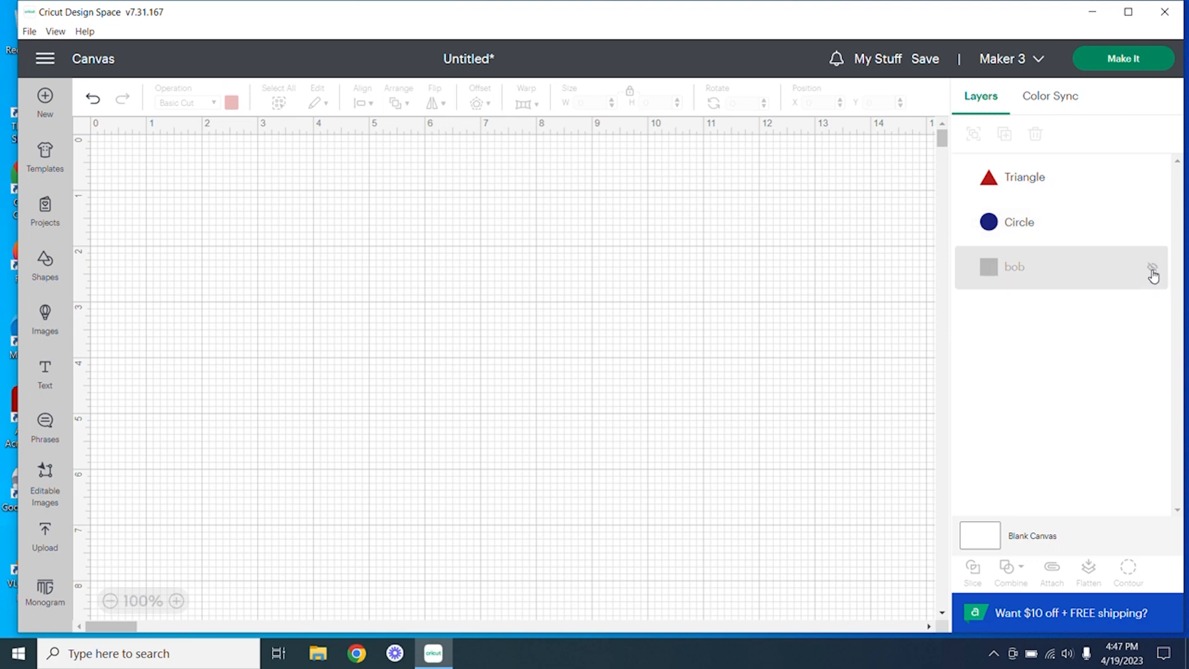
{"action": "left_click", "coordinate": [1153, 268]}
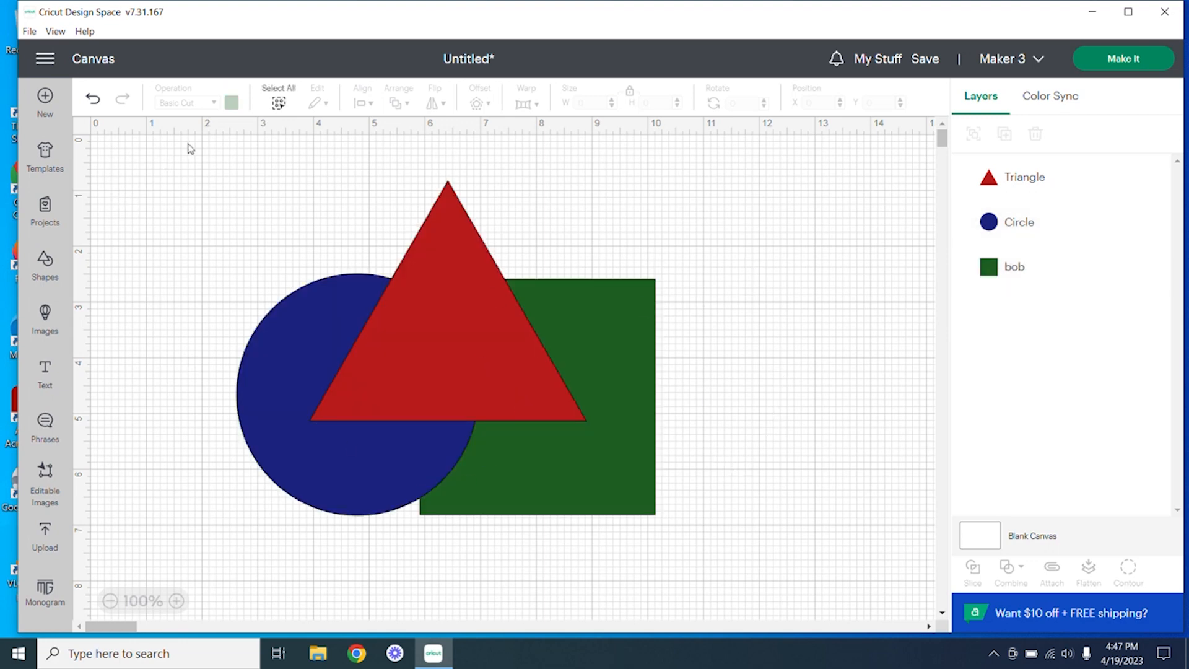
Step: Group the triangle, circle and square, and scale the group down to about 7.47 by 5.97 in
{"action": "left_click_drag", "start_coordinate": [178, 147], "coordinate": [778, 560]}
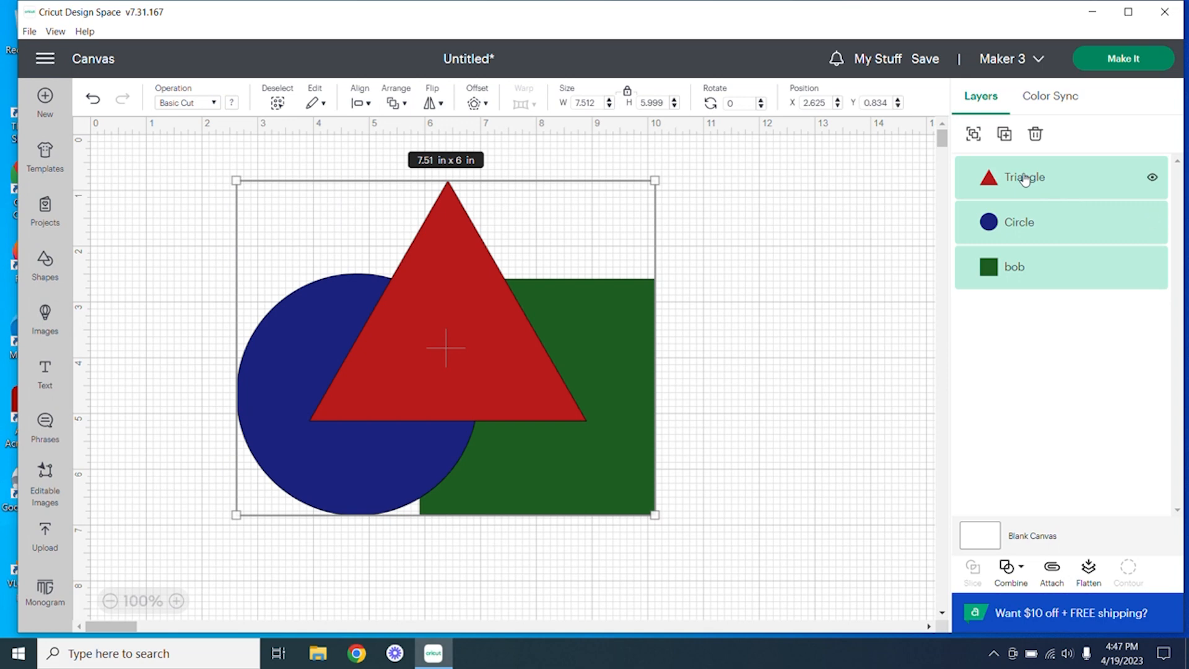
{"action": "left_click", "coordinate": [974, 137]}
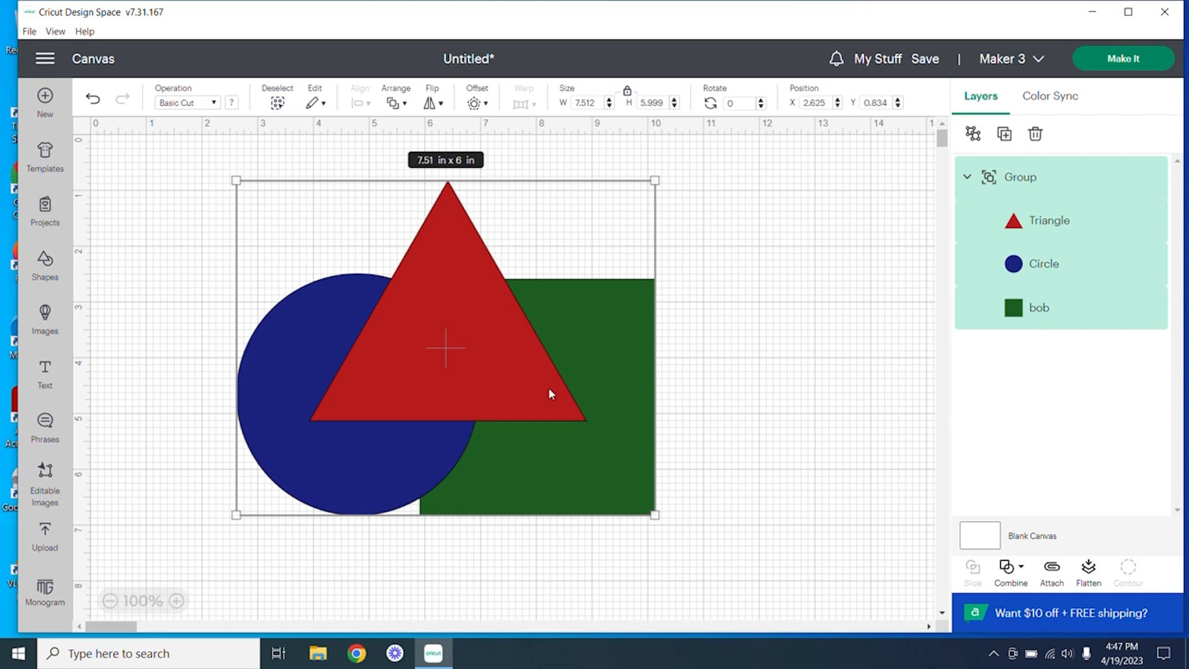
{"action": "mouse_move", "coordinate": [657, 517]}
{"action": "left_mouse_down"}
{"action": "mouse_move", "coordinate": [511, 386]}
{"action": "mouse_move", "coordinate": [656, 486]}
{"action": "mouse_move", "coordinate": [653, 513]}
{"action": "left_mouse_up"}
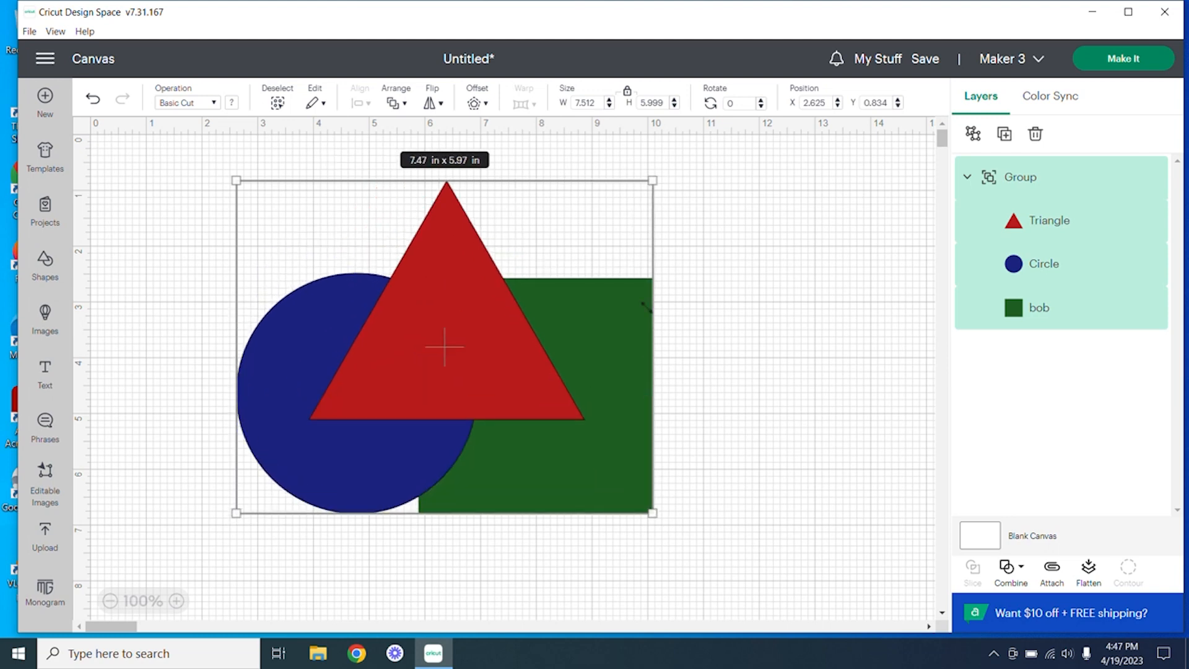
Step: Rotate the group slightly and bring it back nearly level at about 0.07°, and deselect it
{"action": "left_click_drag", "start_coordinate": [661, 166], "coordinate": [653, 179]}
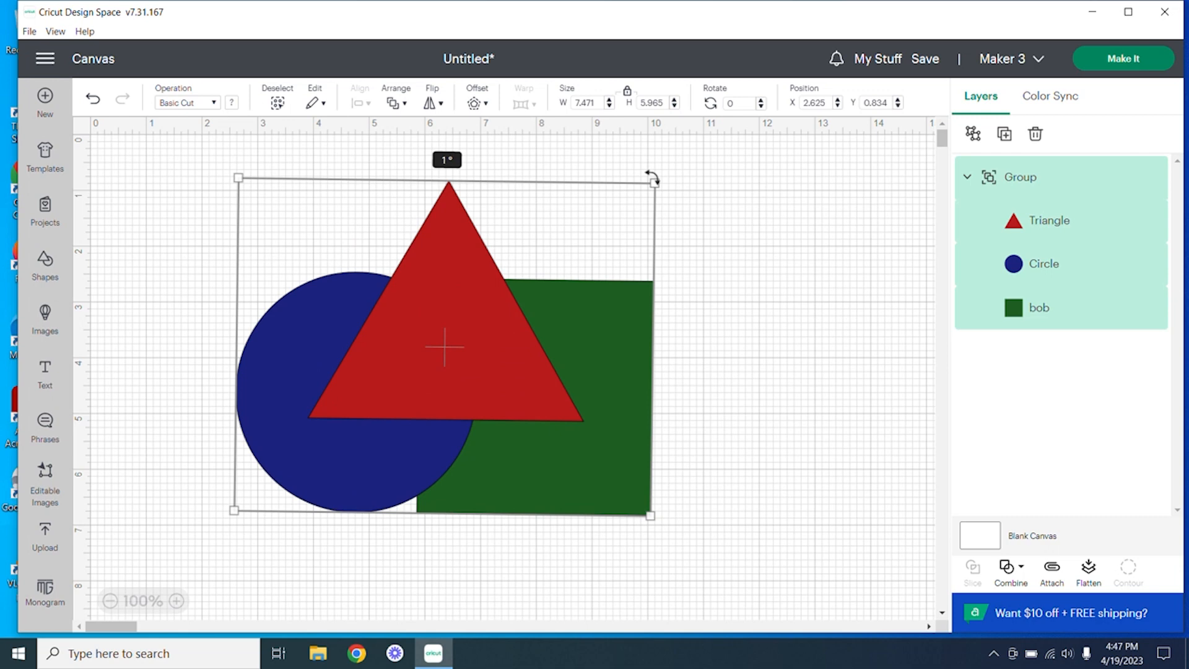
{"action": "left_click_drag", "start_coordinate": [653, 179], "coordinate": [657, 173]}
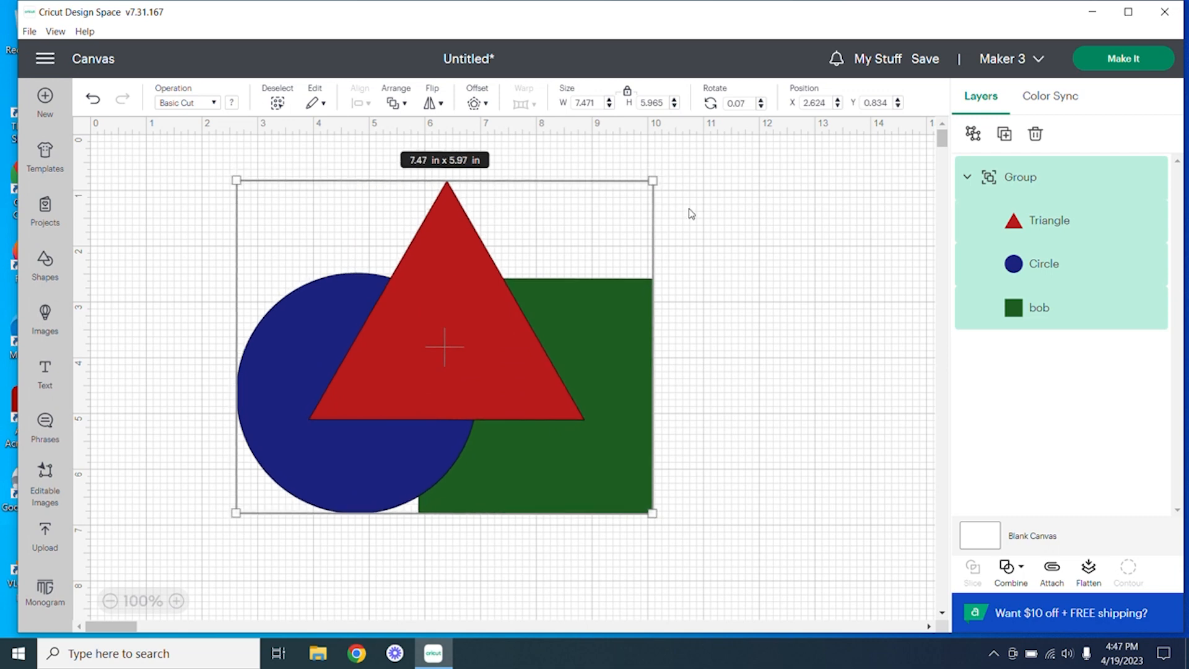
{"action": "left_click", "coordinate": [691, 214]}
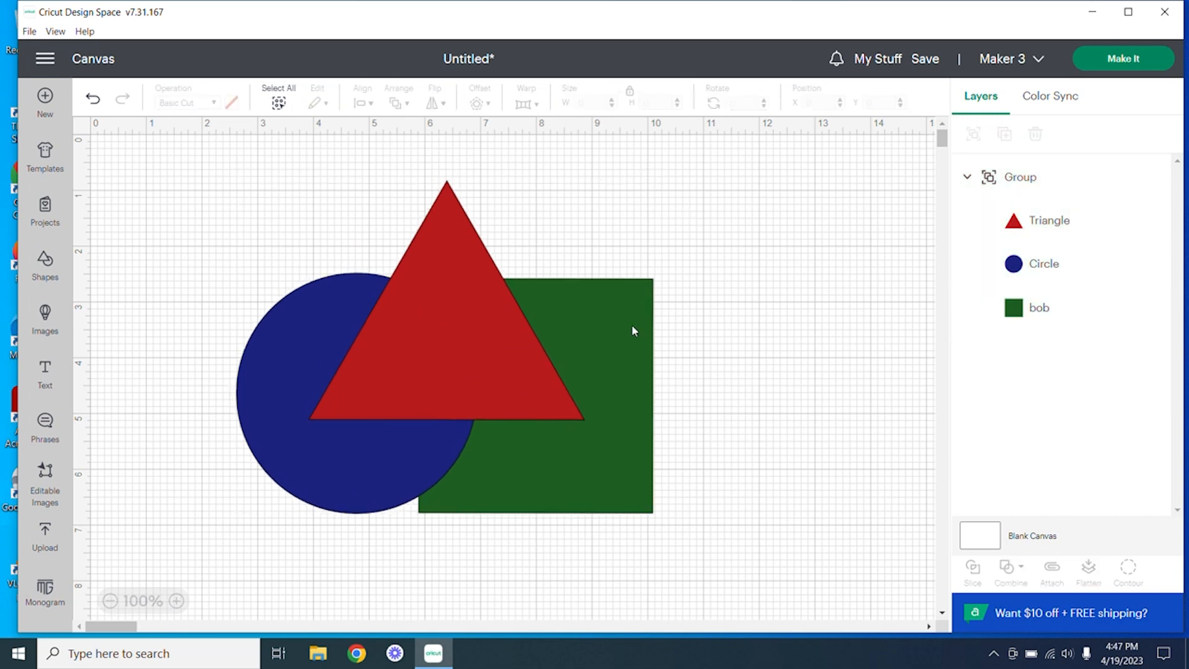
Step: Move the bob layer out of the group to the top of the layer stack
{"action": "left_click", "coordinate": [627, 328]}
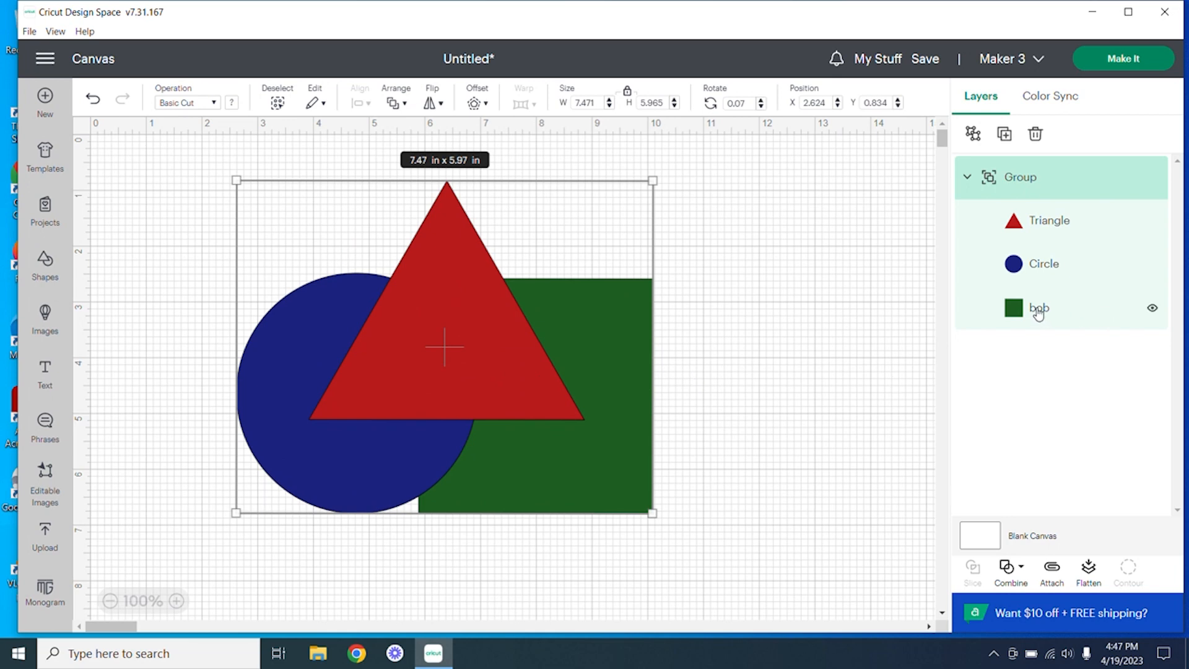
{"action": "left_click_drag", "start_coordinate": [1035, 311], "coordinate": [1026, 160]}
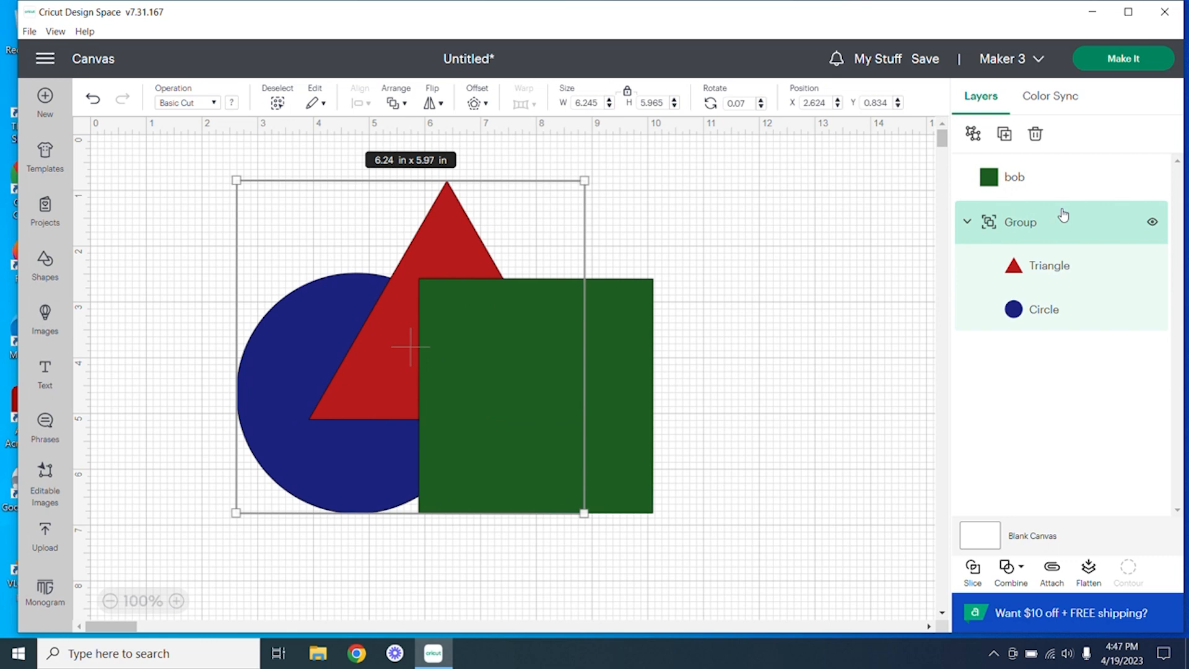
Step: Ungroup the triangle and circle, and move the green square clear of them to about X 10.47, Y 0.42 in
{"action": "left_click", "coordinate": [973, 134]}
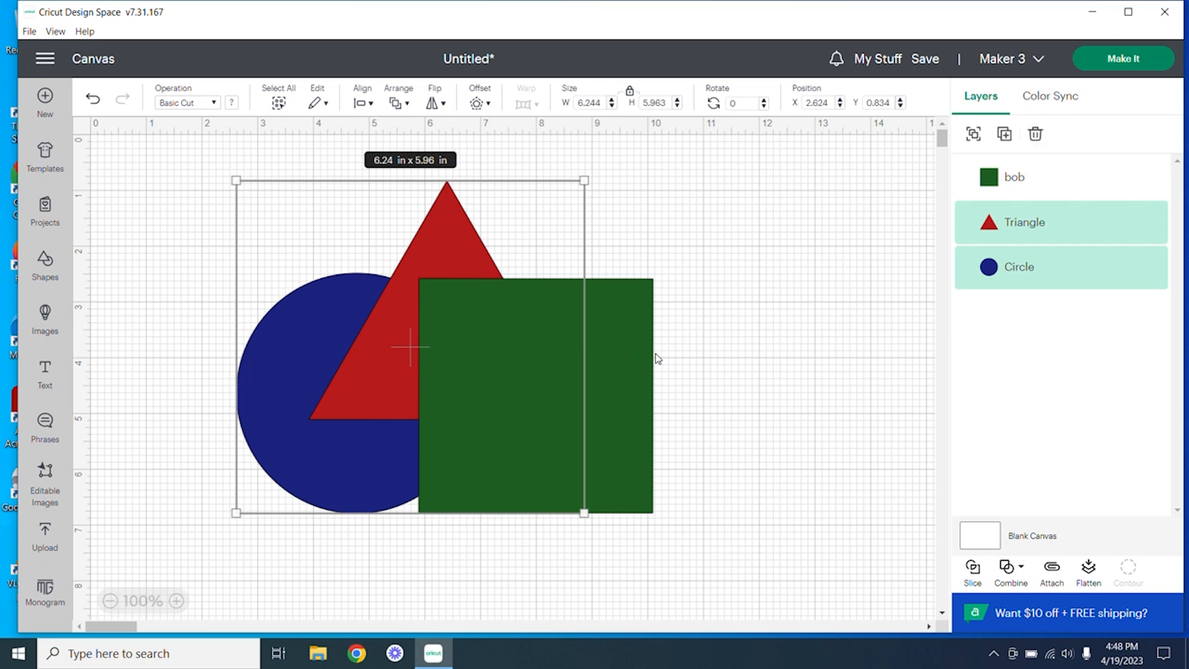
{"action": "left_click", "coordinate": [790, 503]}
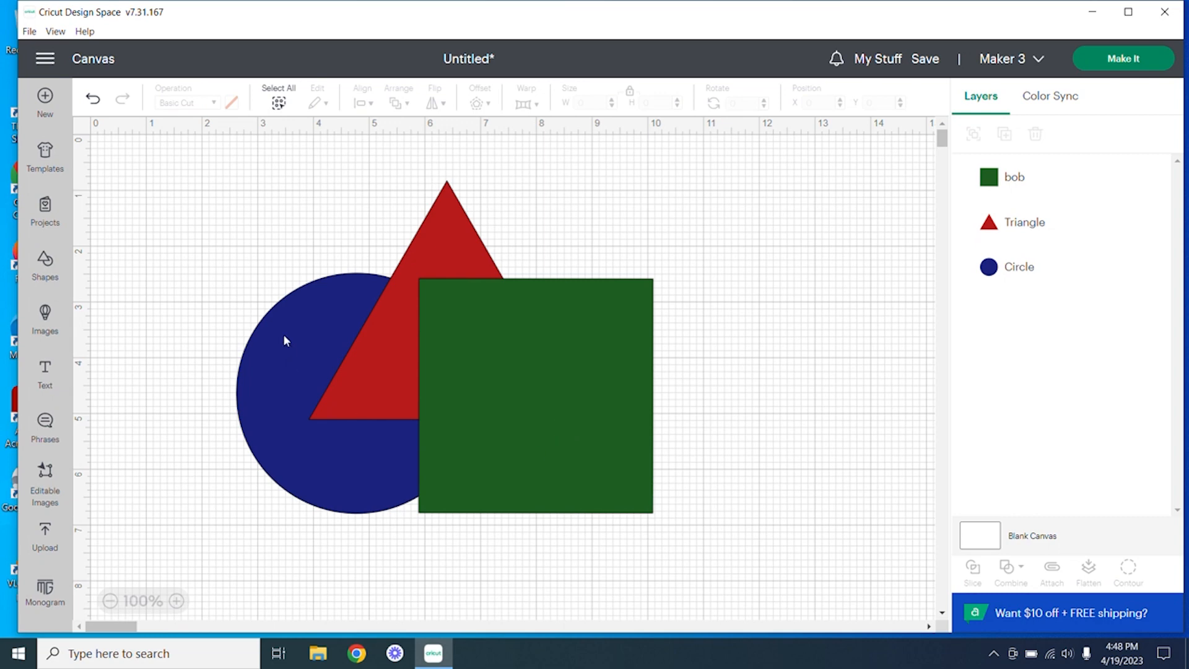
{"action": "left_click_drag", "start_coordinate": [529, 366], "coordinate": [782, 245]}
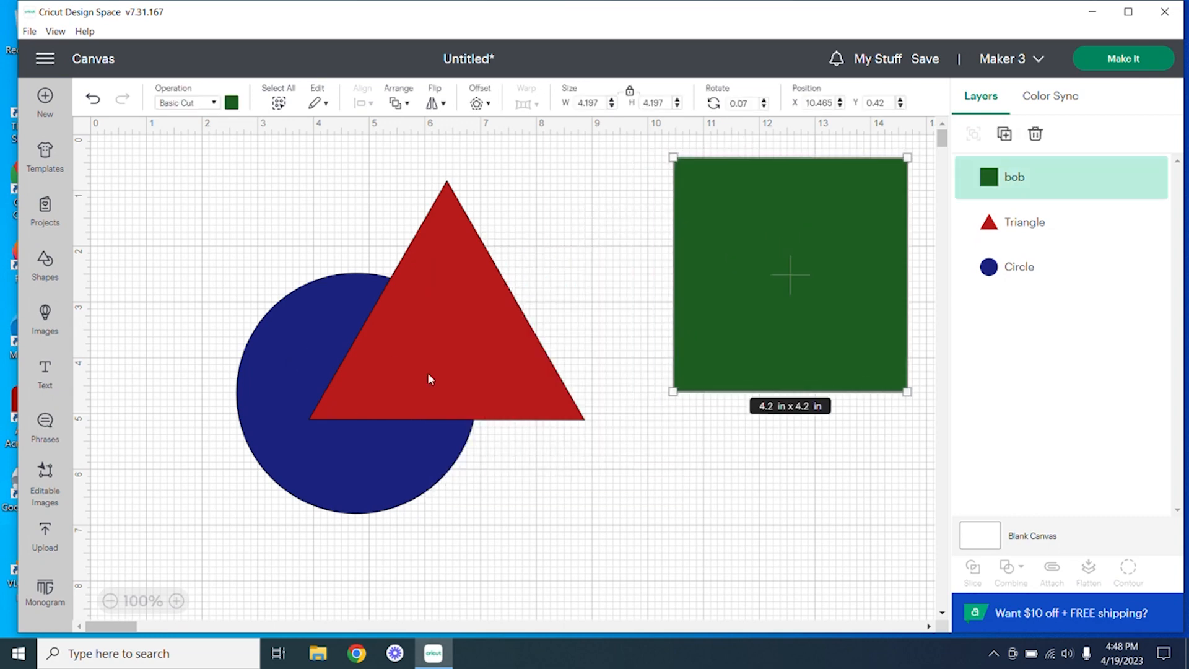
Step: Slice the overlapping circle and triangle
{"action": "left_click", "coordinate": [284, 365]}
{"action": "left_click", "coordinate": [514, 366], "text": "shift"}
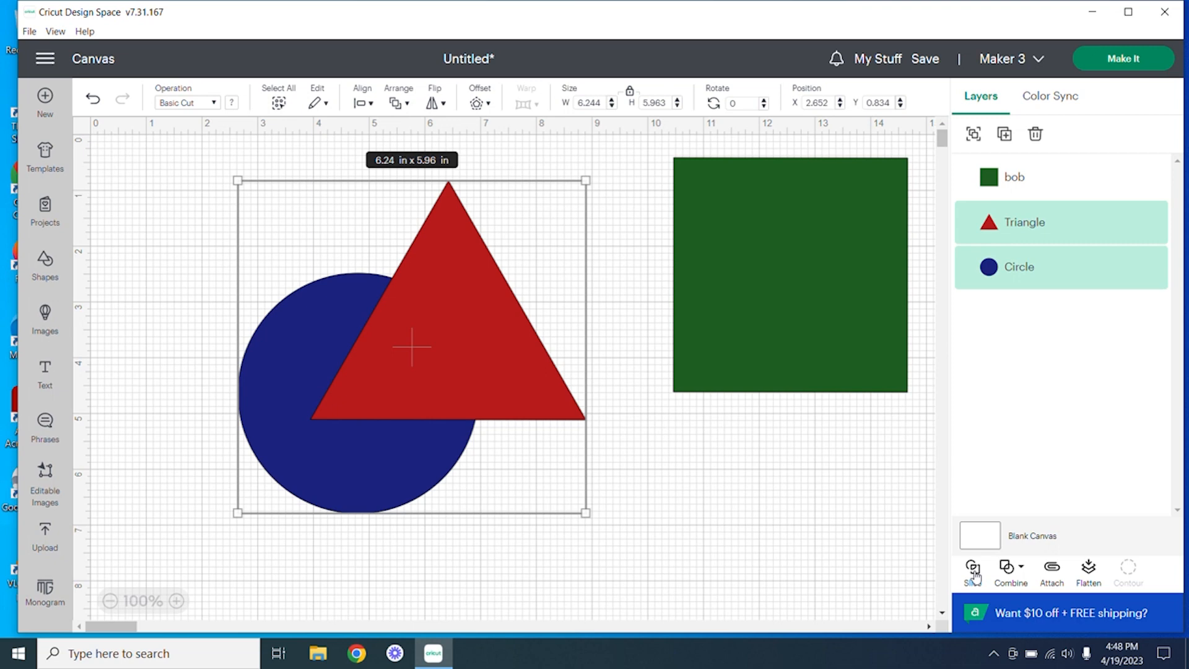
{"action": "left_click", "coordinate": [974, 576]}
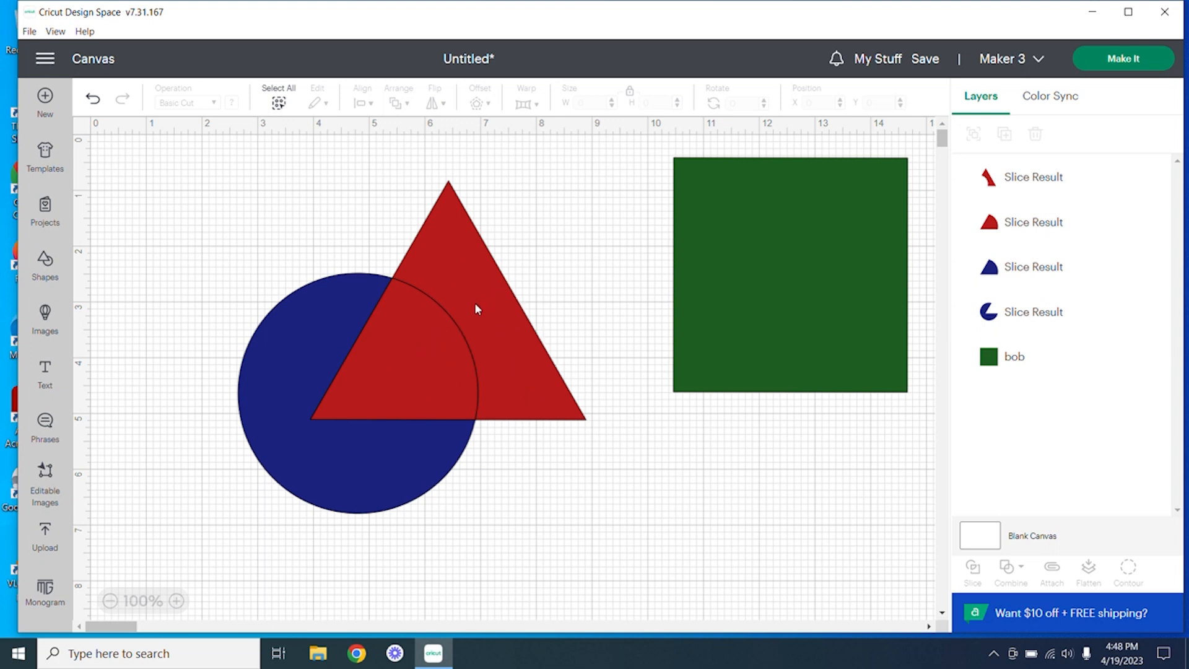
Step: Pull the two red slice pieces and the blue wedge away from the remaining circle piece
{"action": "left_click_drag", "start_coordinate": [477, 308], "coordinate": [523, 255]}
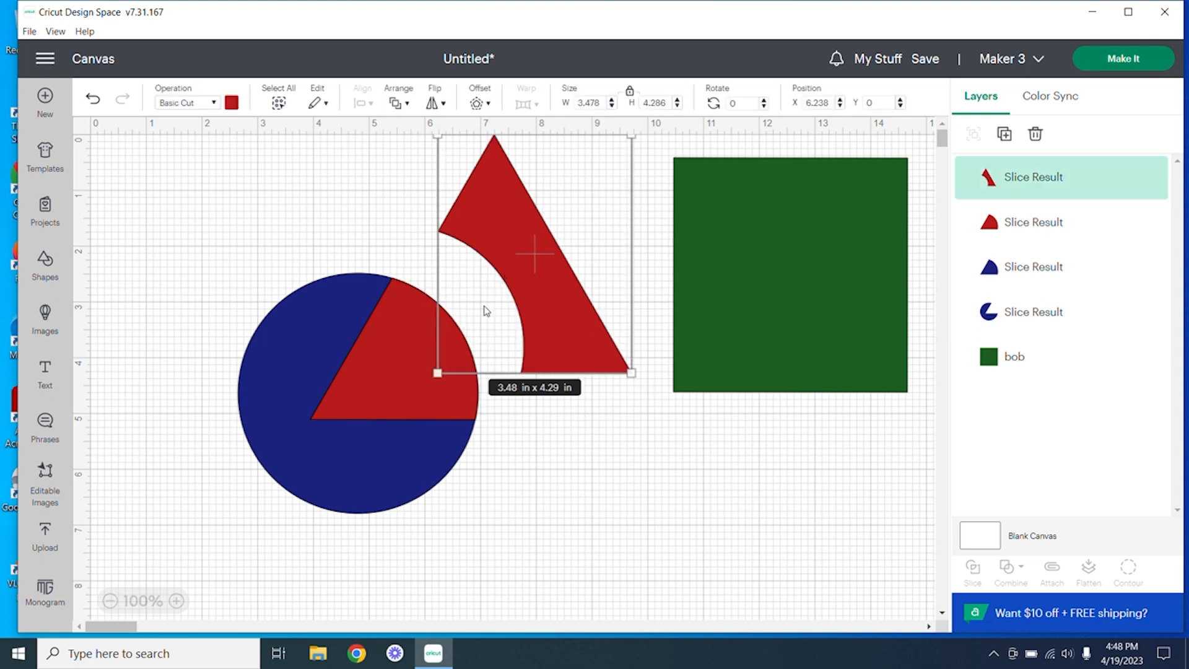
{"action": "left_click", "coordinate": [411, 400]}
{"action": "left_click_drag", "start_coordinate": [419, 407], "coordinate": [542, 496]}
{"action": "left_click_drag", "start_coordinate": [395, 342], "coordinate": [274, 195]}
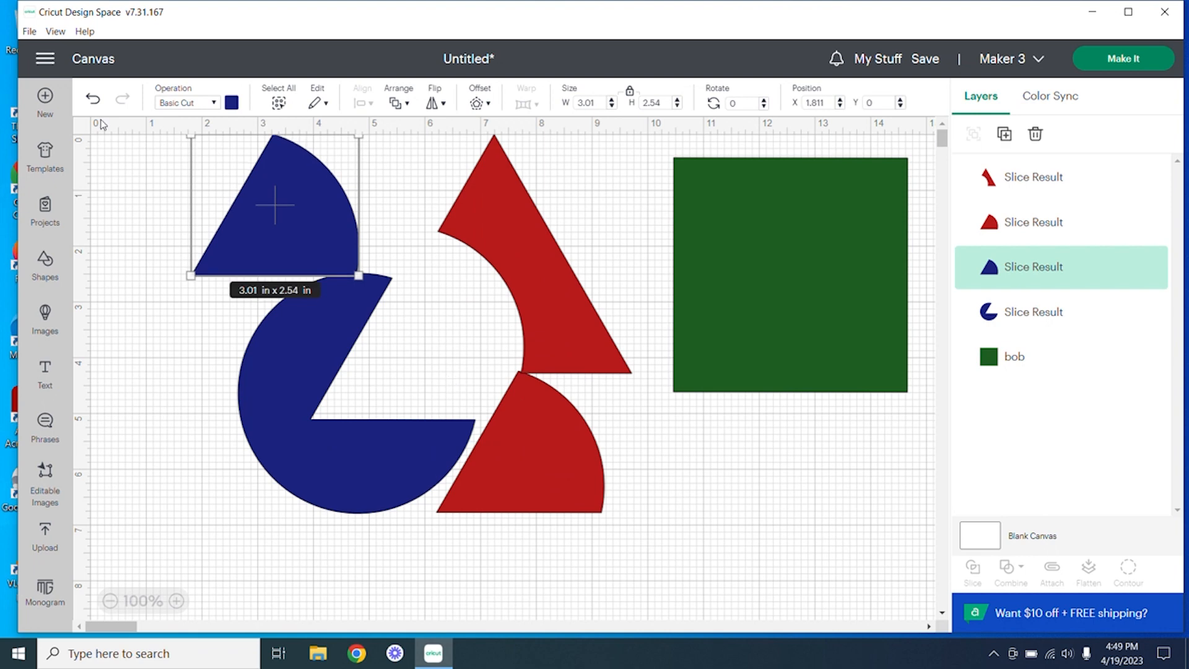
Step: Undo moving the slice pieces and the slice itself, back to the whole triangle and circle
{"action": "left_click", "coordinate": [92, 101]}
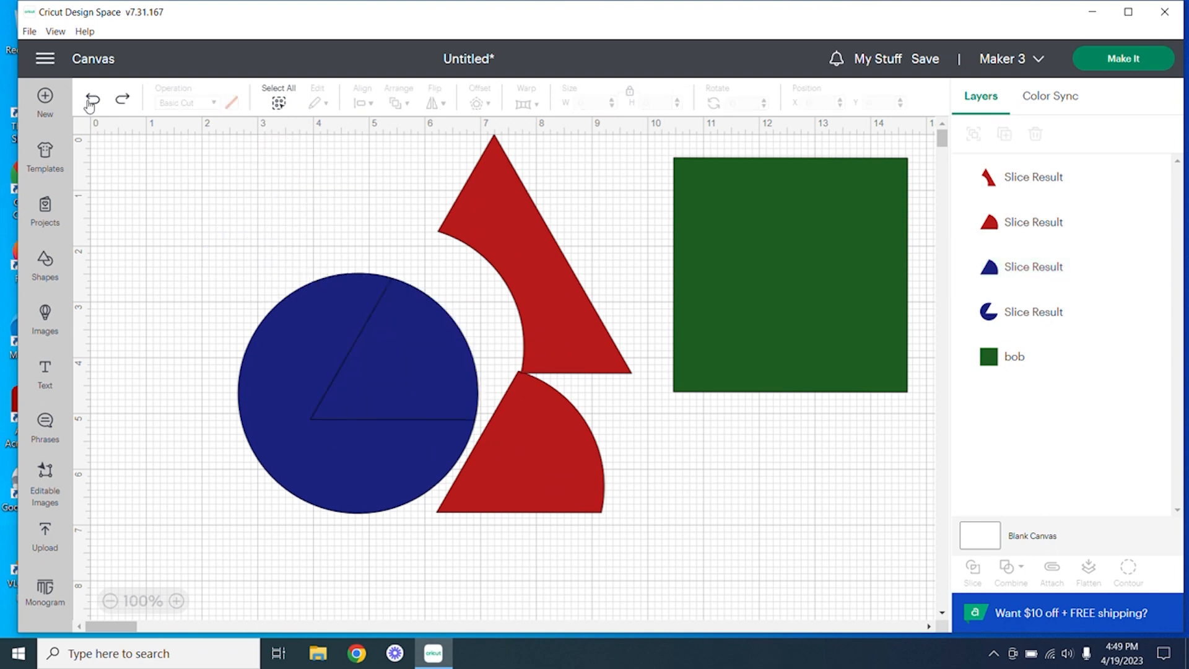
{"action": "left_click", "coordinate": [92, 100]}
{"action": "left_click", "coordinate": [91, 102]}
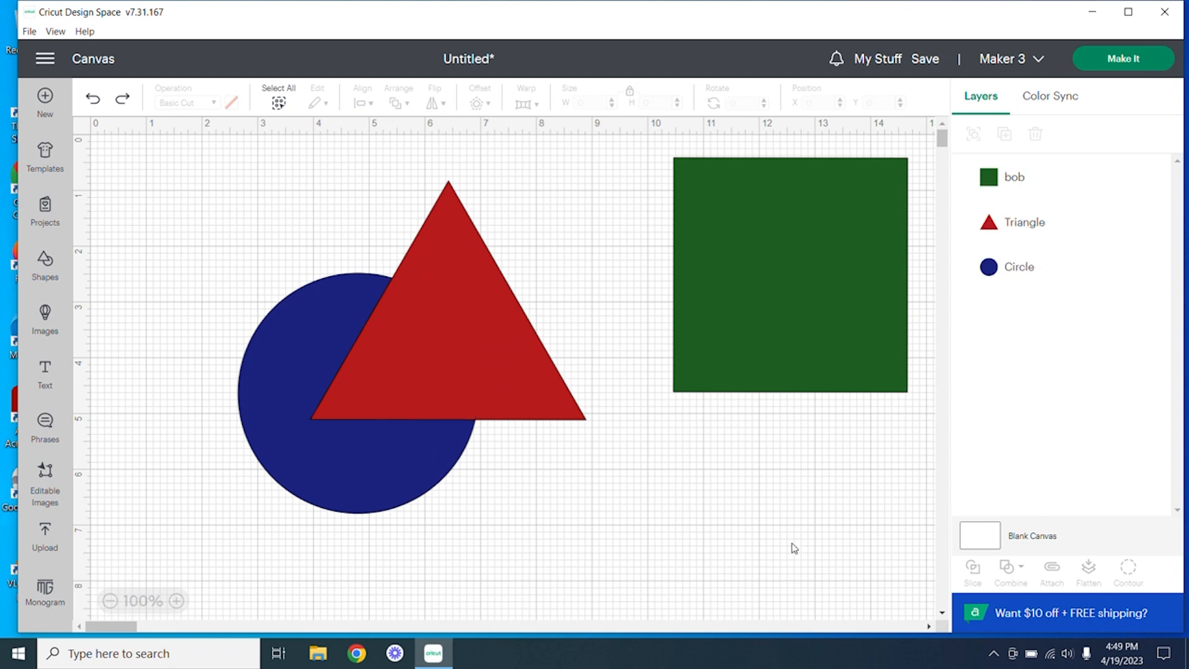
Step: Weld the triangle and circle into one shape, and undo the weld
{"action": "left_click_drag", "start_coordinate": [197, 169], "coordinate": [628, 537]}
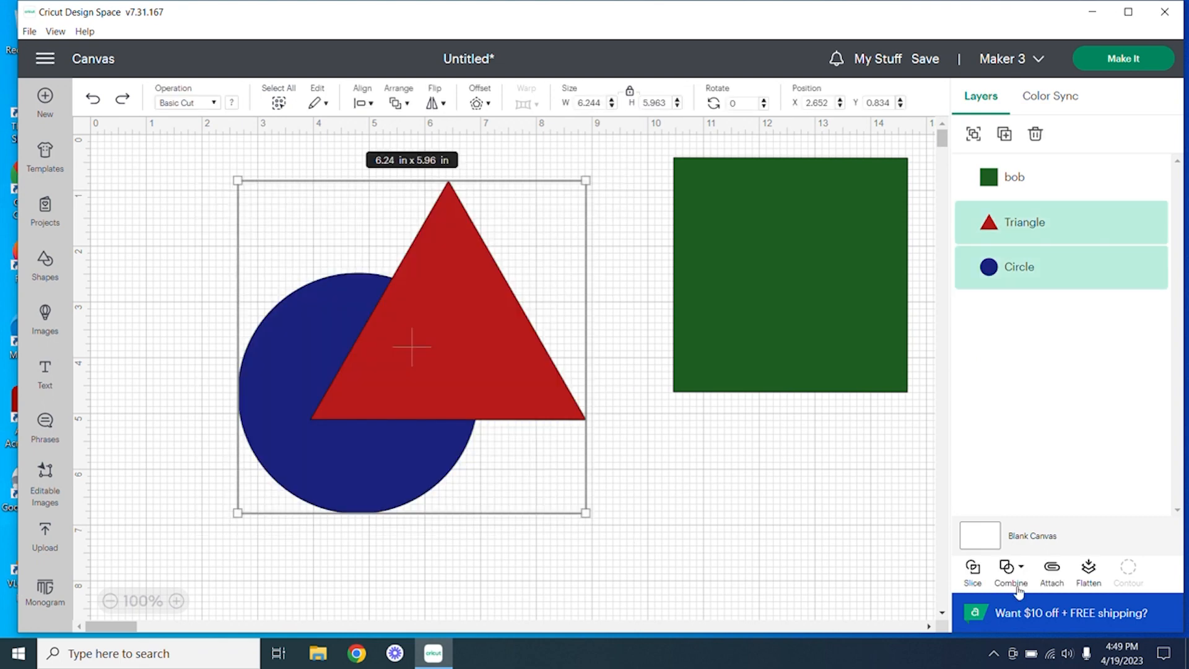
{"action": "left_click", "coordinate": [1027, 587]}
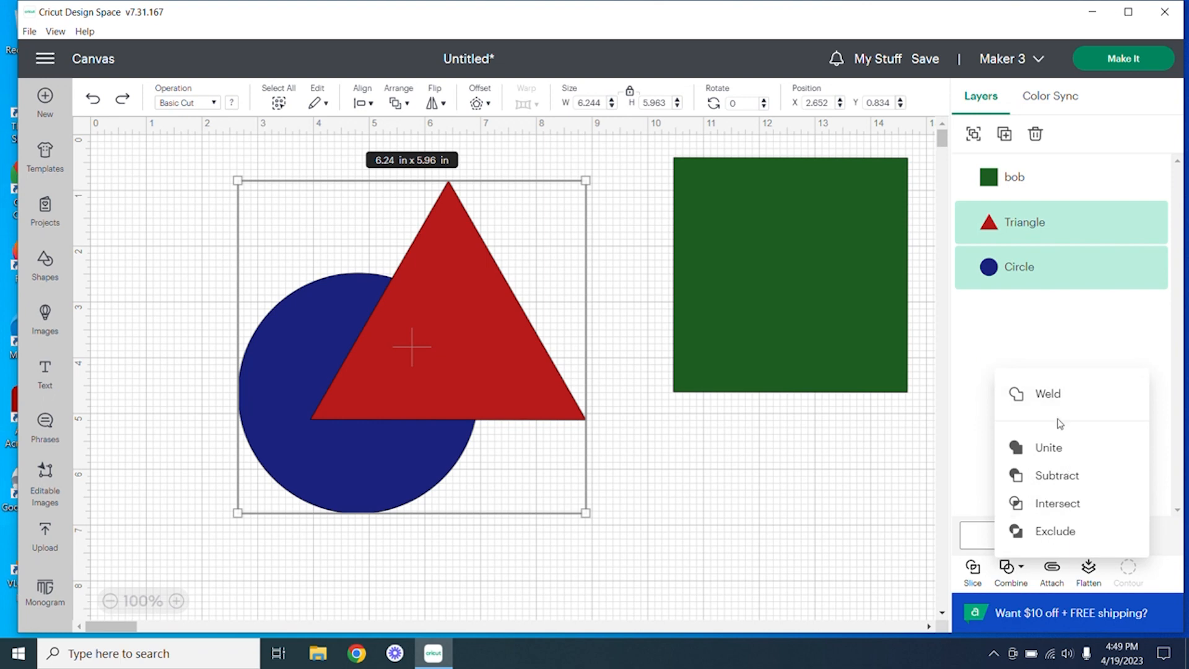
{"action": "left_click", "coordinate": [1047, 400]}
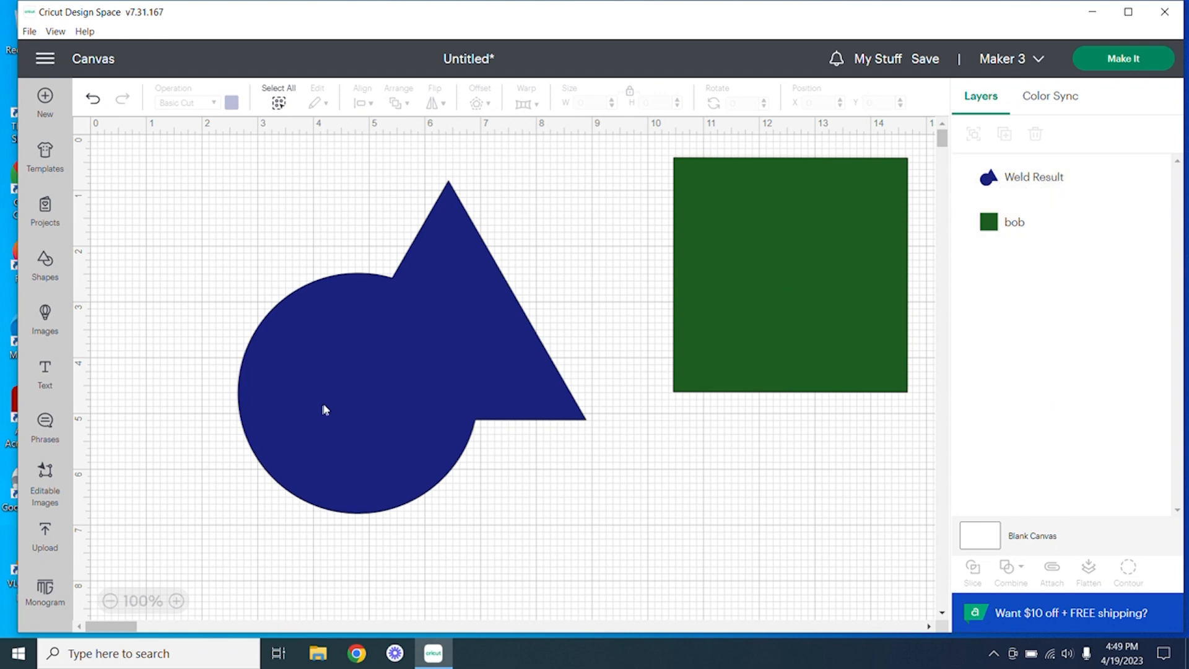
{"action": "left_click", "coordinate": [93, 99]}
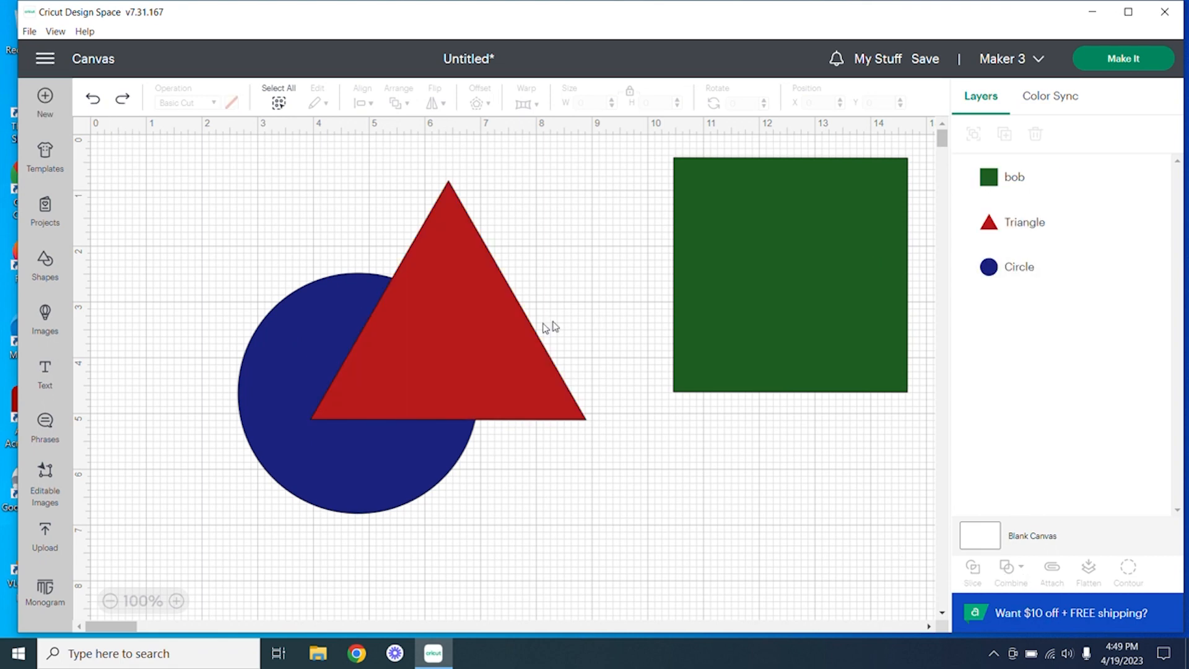
Step: Combine the triangle and circle with Unite
{"action": "left_click_drag", "start_coordinate": [244, 191], "coordinate": [565, 519]}
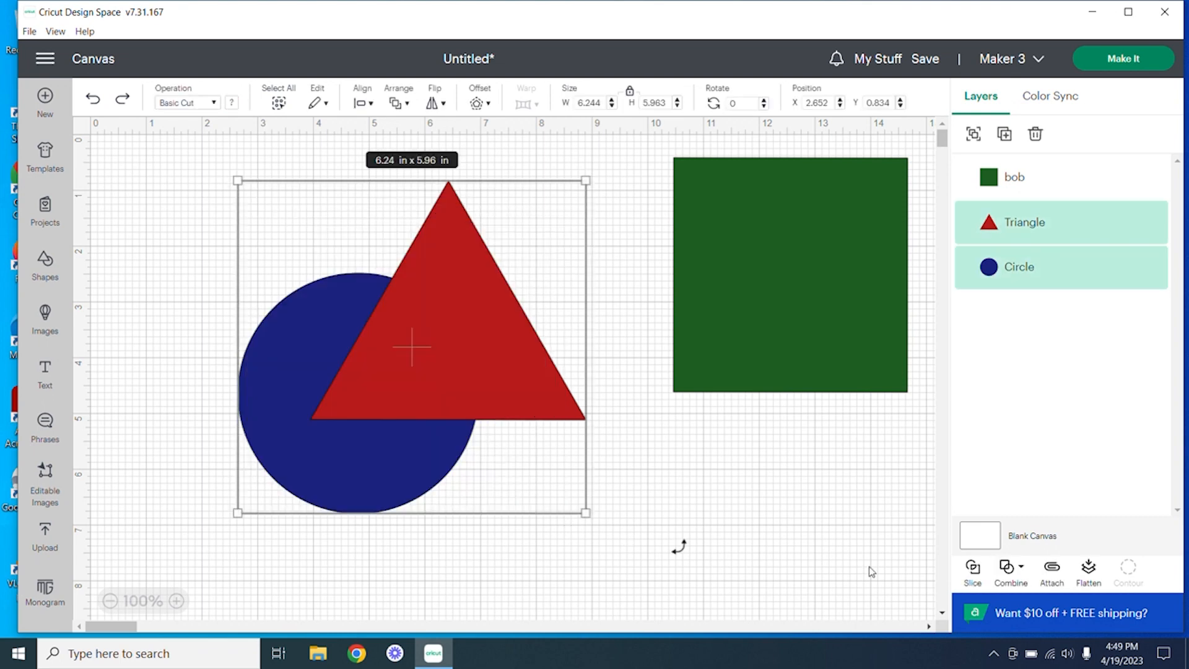
{"action": "left_click", "coordinate": [1009, 568]}
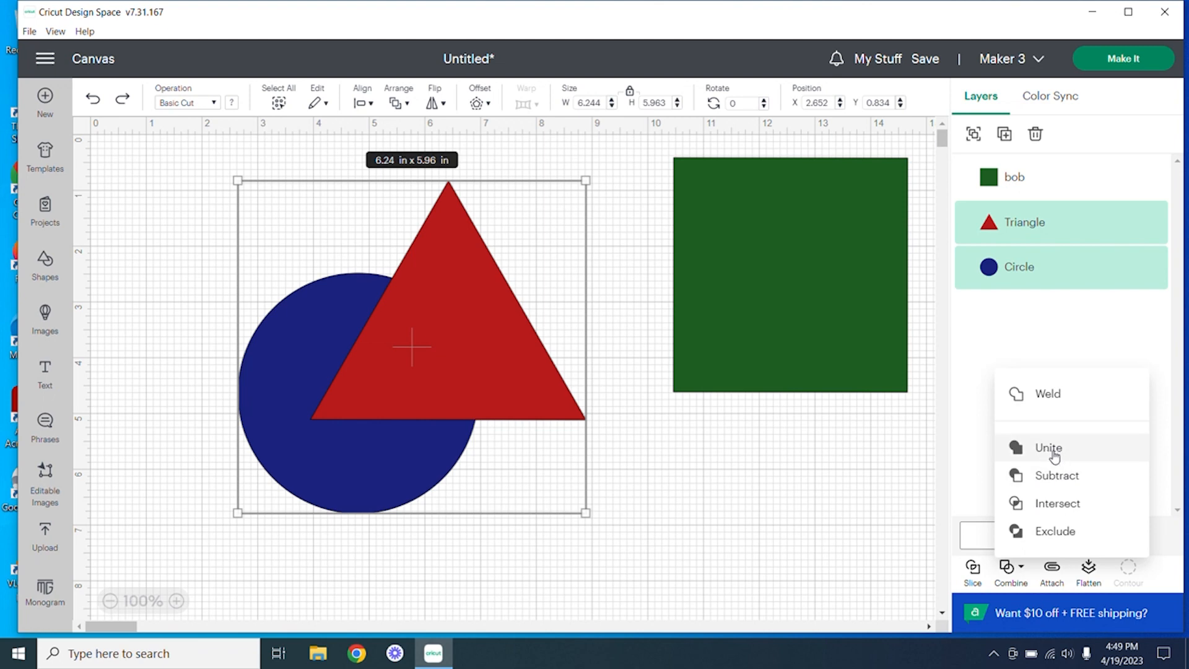
{"action": "left_click", "coordinate": [1053, 453]}
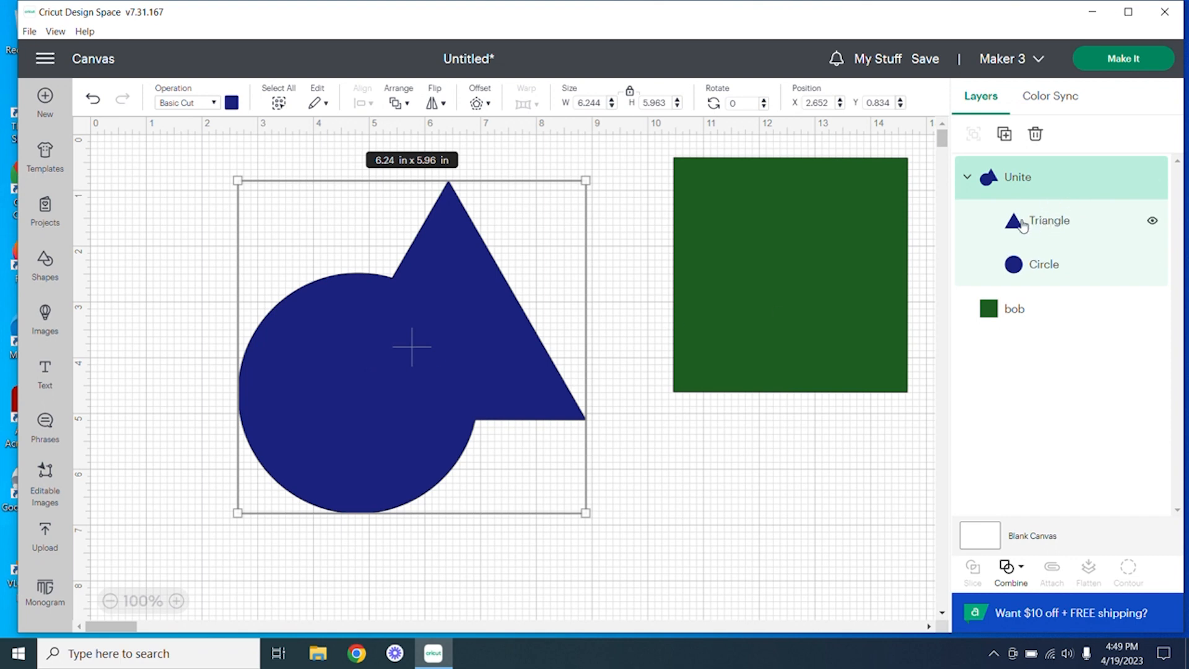
Step: Move the circle within the united shape to about X 1.67, Y 0.27 in, and undo the Unite
{"action": "left_click", "coordinate": [1065, 267]}
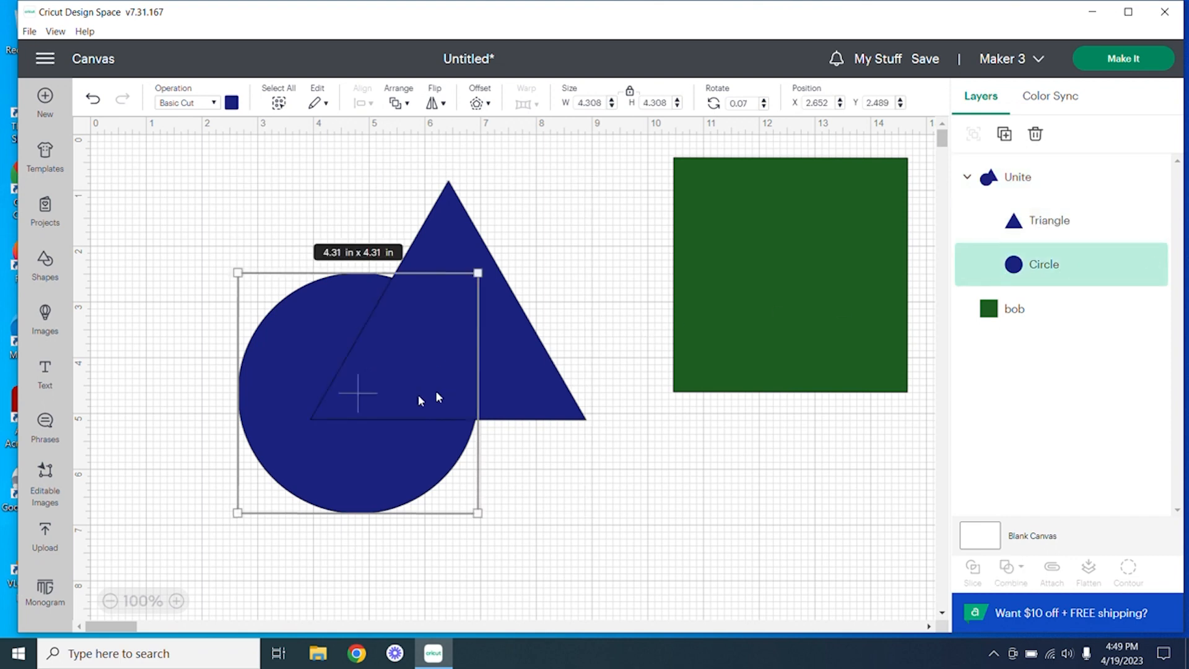
{"action": "left_click_drag", "start_coordinate": [291, 340], "coordinate": [233, 218]}
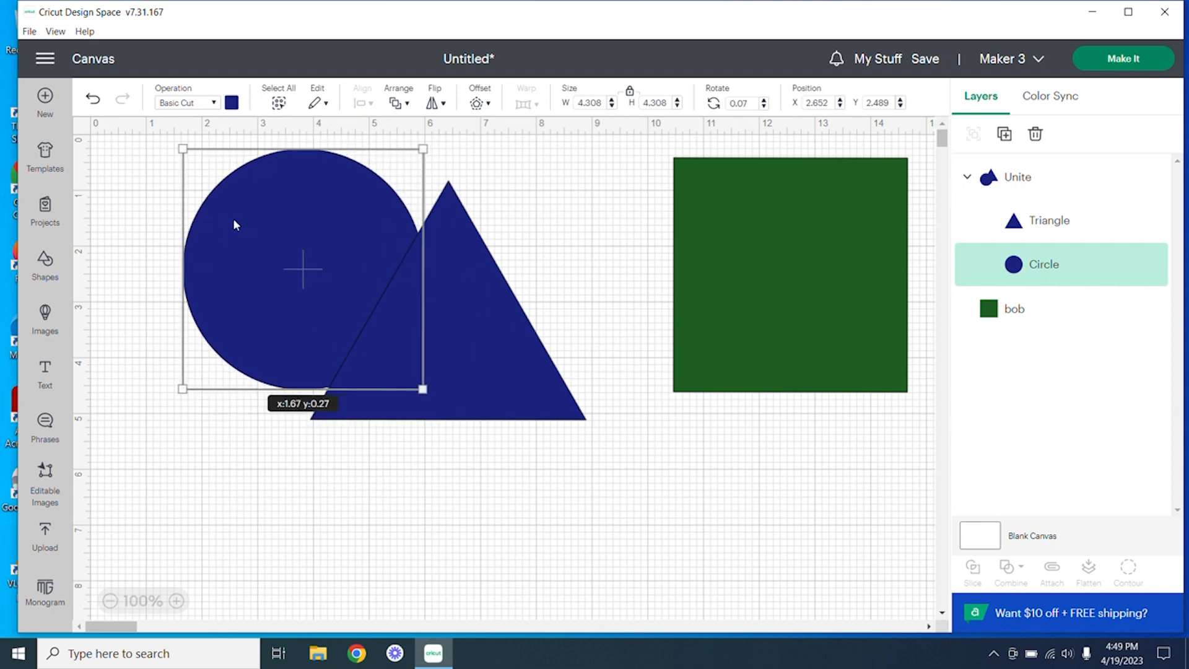
{"action": "left_click", "coordinate": [1046, 217]}
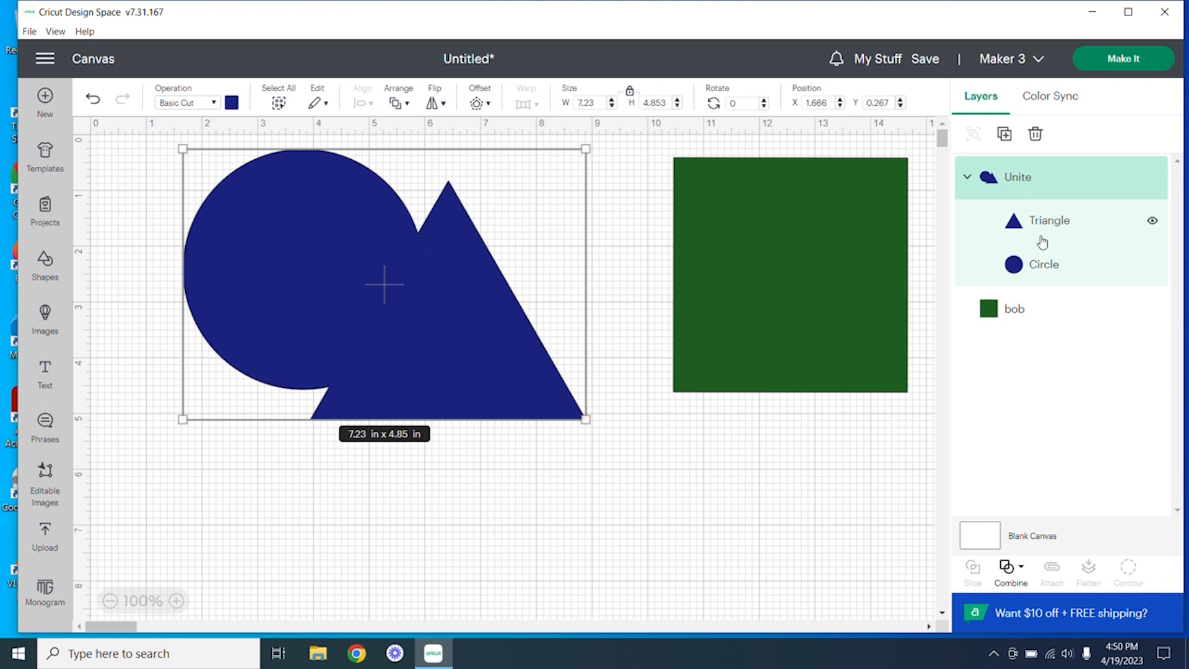
{"action": "left_click", "coordinate": [1019, 573]}
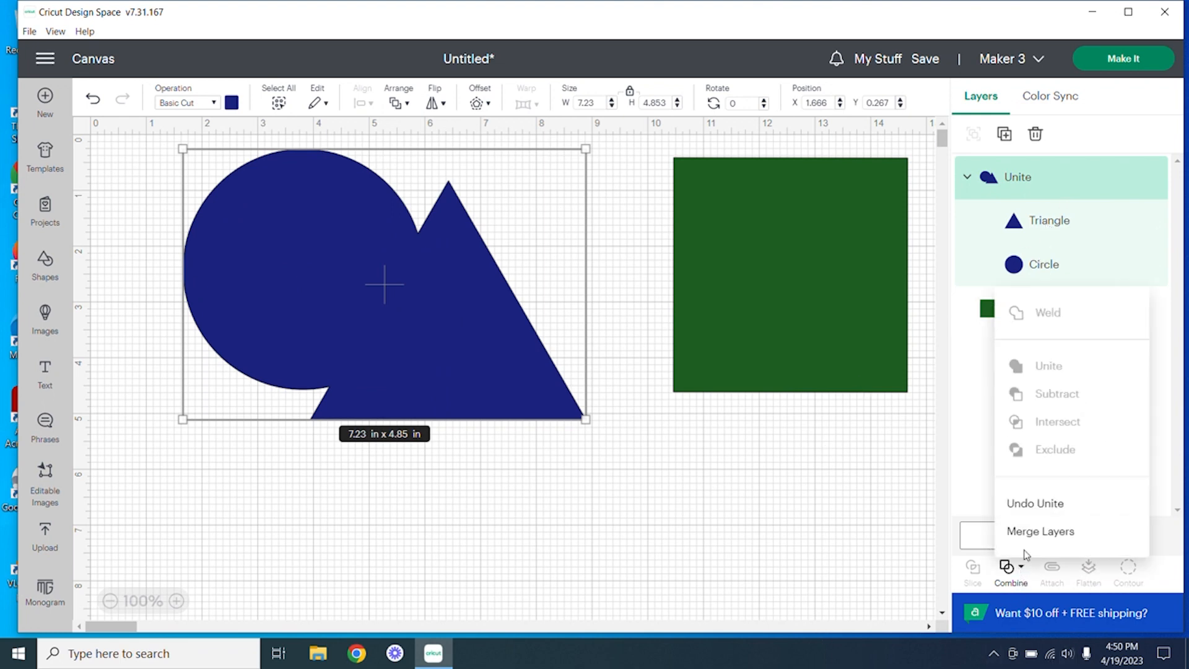
{"action": "left_click", "coordinate": [1046, 507]}
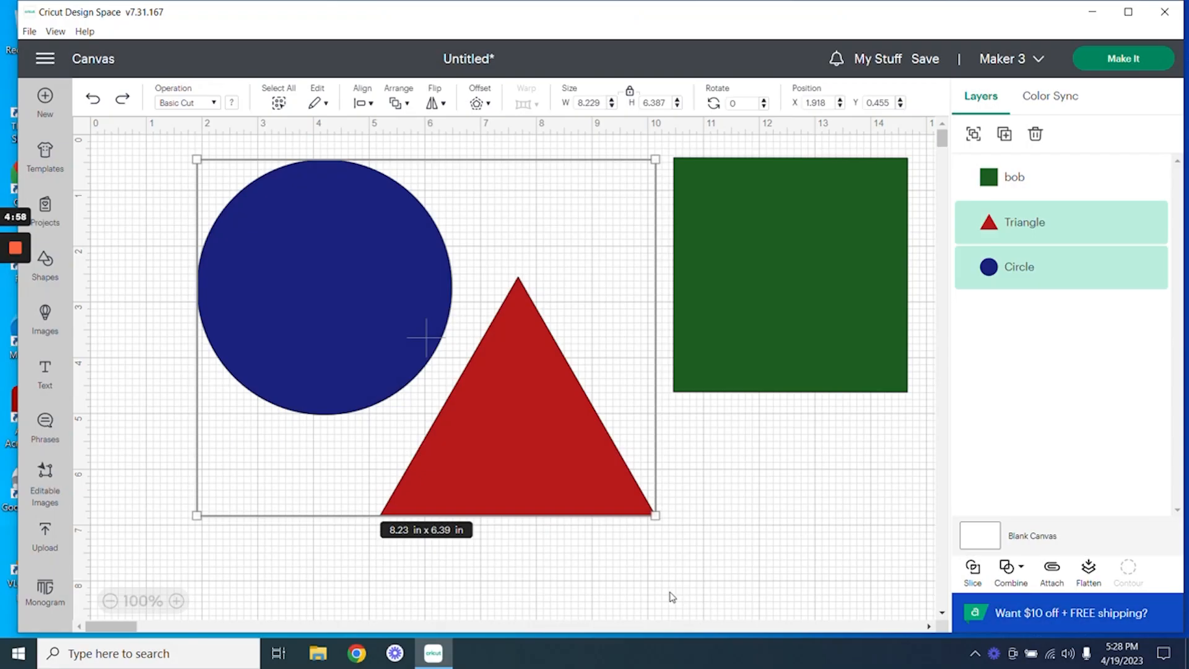
Step: Attach the triangle and circle to each other, and undo the attachment
{"action": "left_click", "coordinate": [1054, 580]}
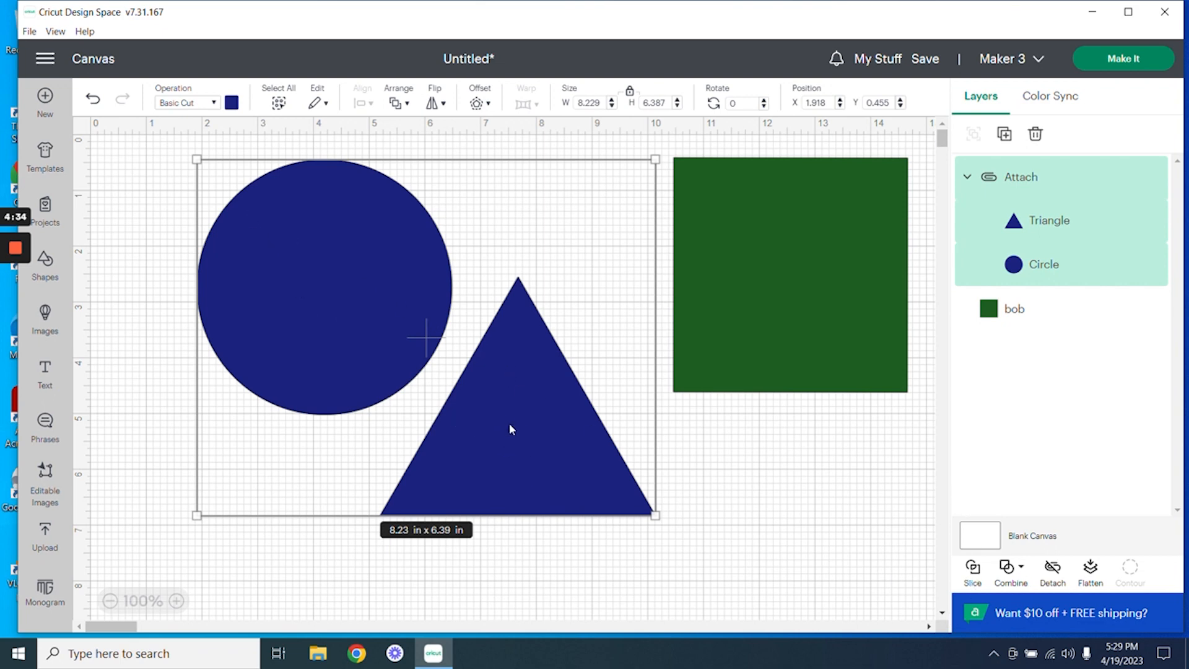
{"action": "left_click", "coordinate": [93, 98]}
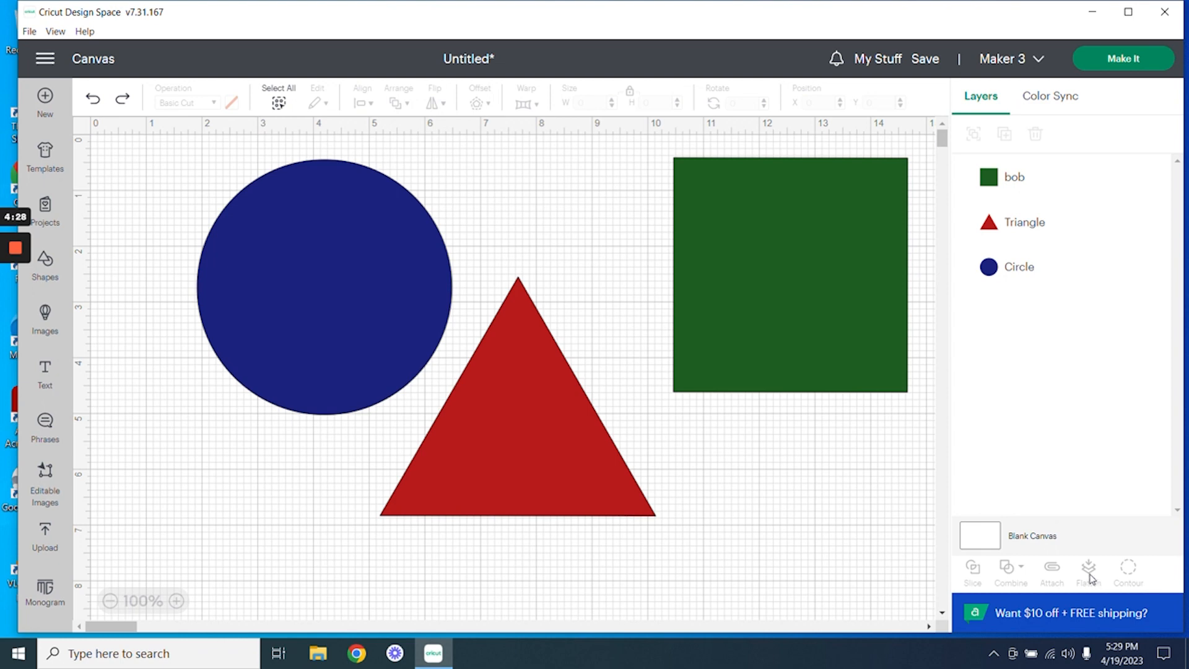
Step: Flatten the circle, triangle and square into a single layer, and undo the flattening
{"action": "left_click_drag", "start_coordinate": [162, 151], "coordinate": [675, 570]}
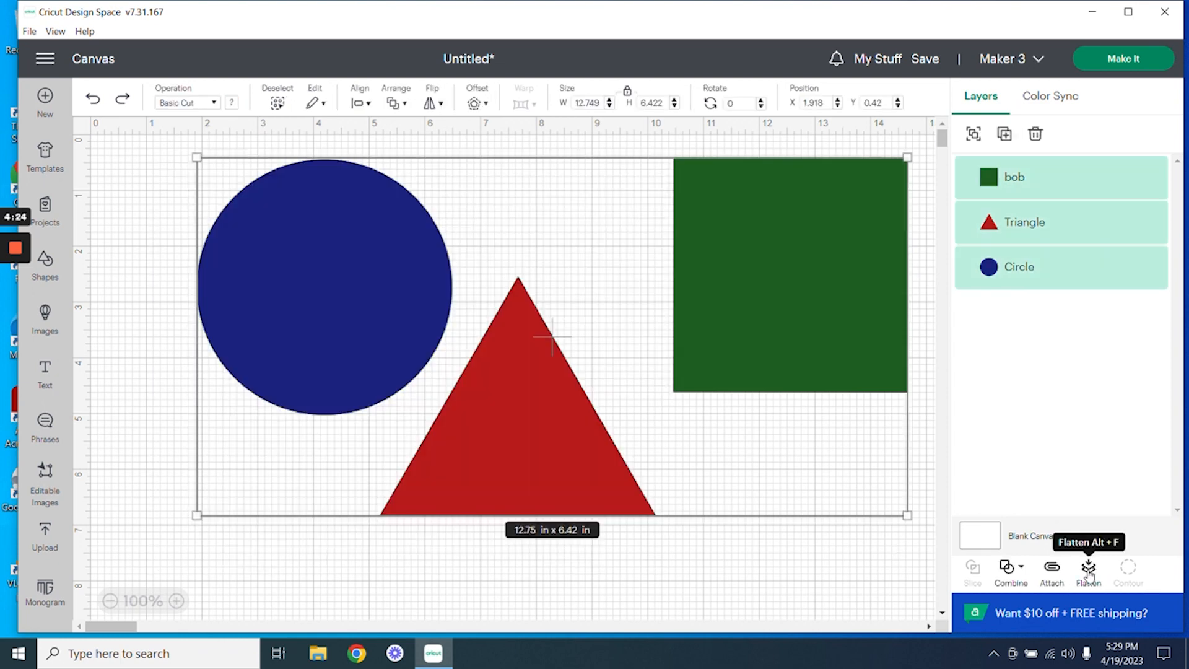
{"action": "left_click", "coordinate": [1089, 573]}
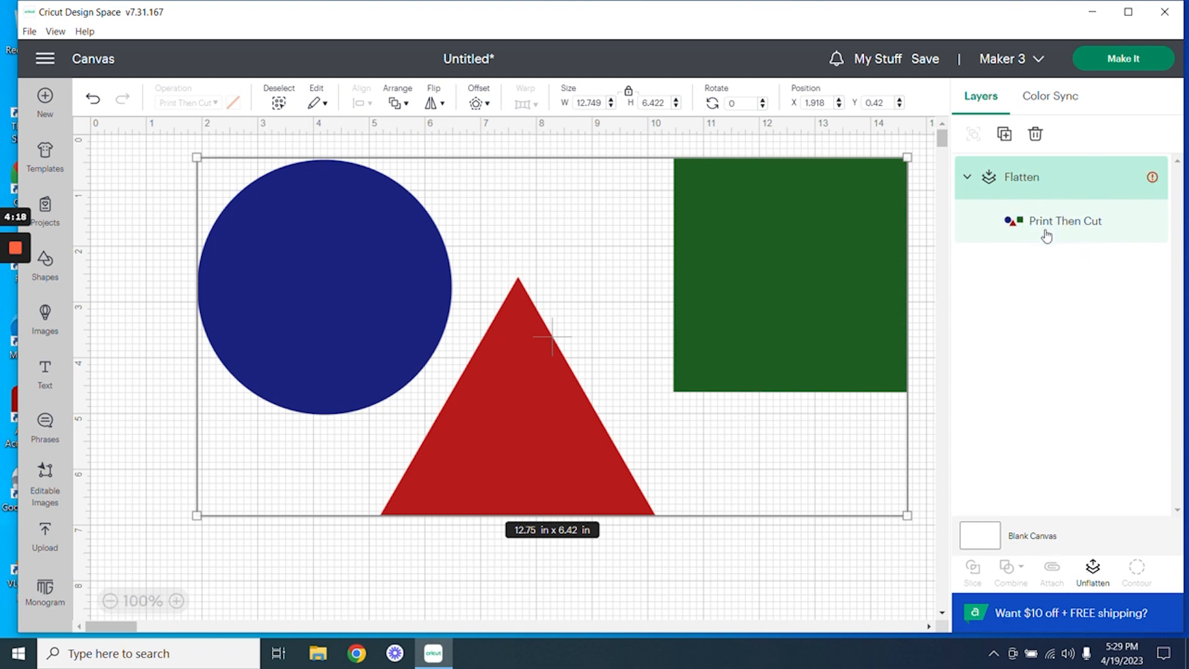
{"action": "left_click", "coordinate": [93, 99]}
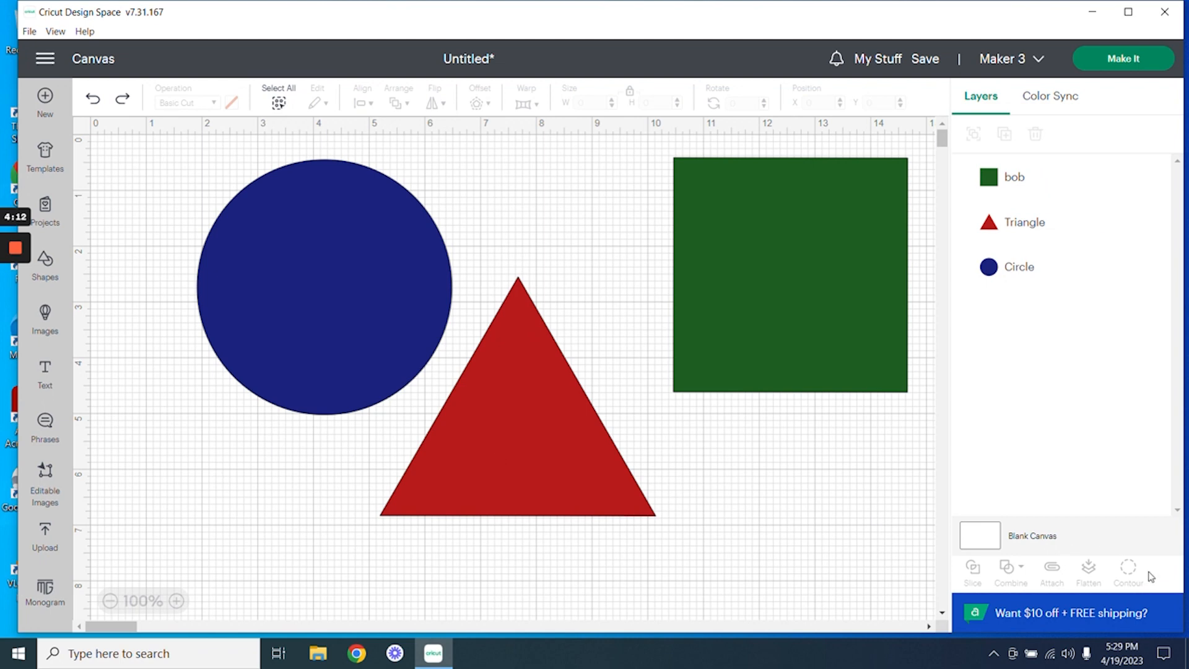
Step: Scale the red triangle down to about 3 by 2.6 in and place it within the green square's area
{"action": "left_click_drag", "start_coordinate": [165, 156], "coordinate": [640, 561]}
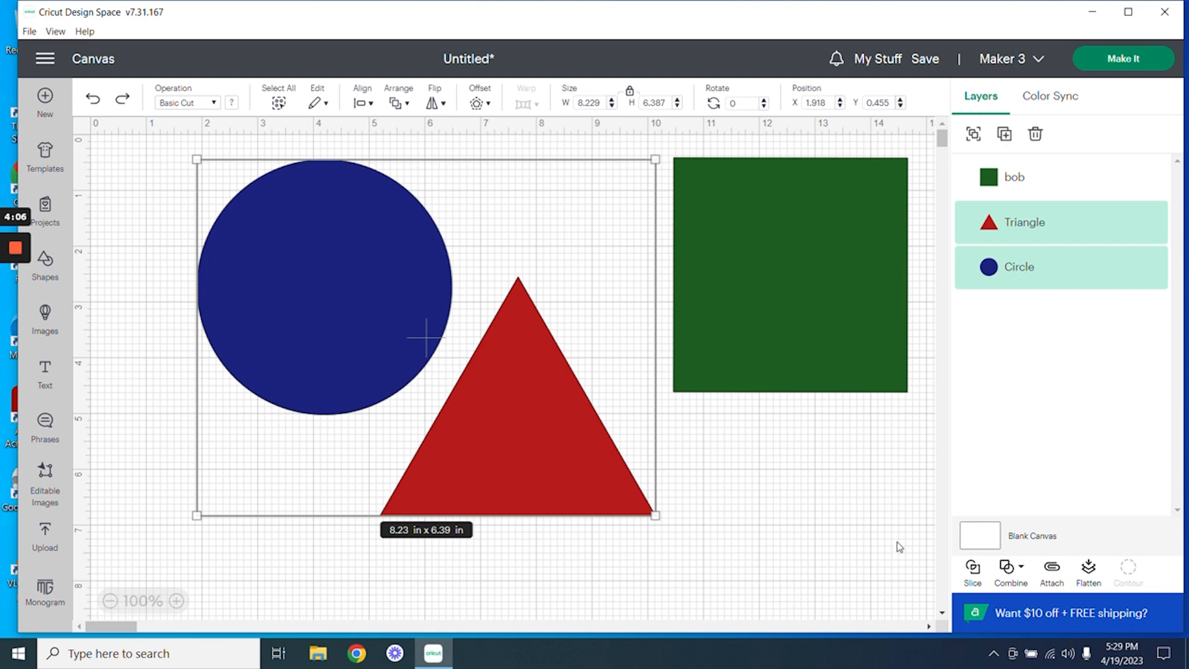
{"action": "left_click", "coordinate": [704, 470]}
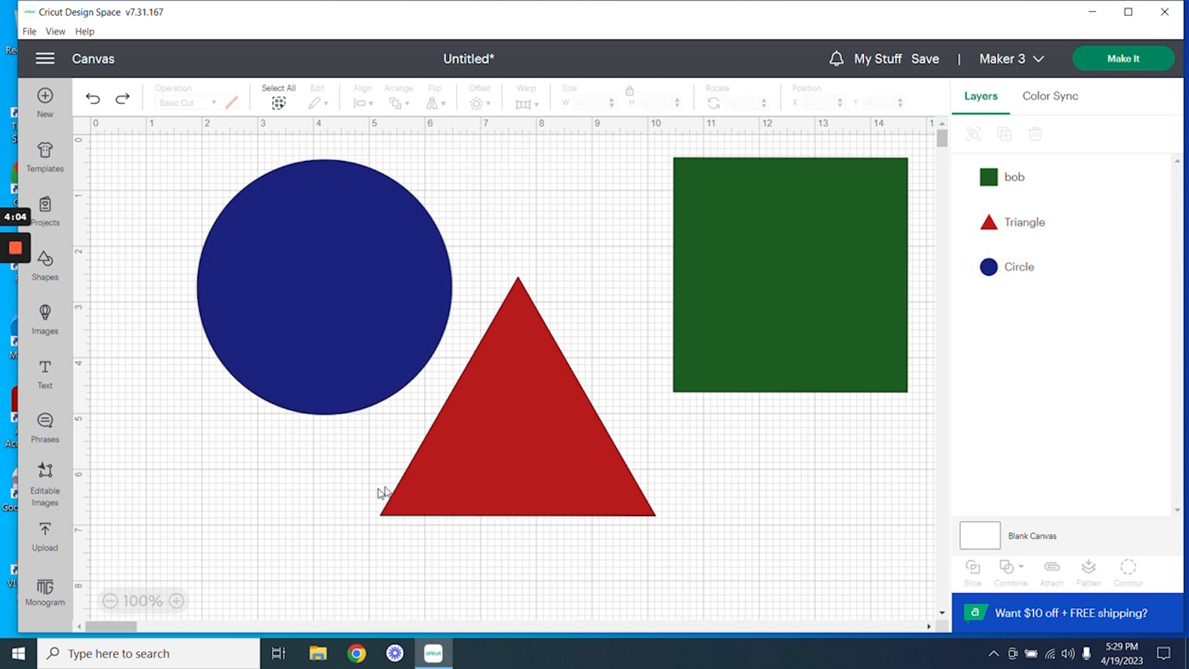
{"action": "left_click", "coordinate": [425, 498]}
{"action": "left_click_drag", "start_coordinate": [380, 516], "coordinate": [490, 422]}
{"action": "left_click_drag", "start_coordinate": [551, 391], "coordinate": [762, 314]}
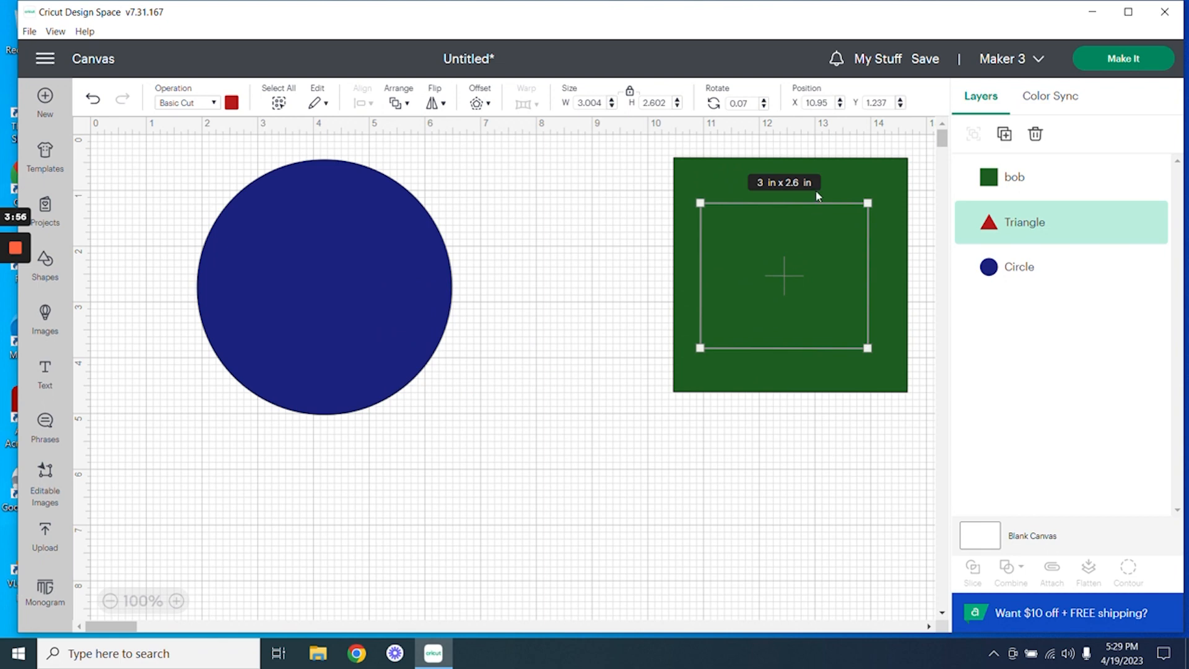
Step: Slice the triangle out of the green square and move the cut square to about X 6.23, Y 4.14 in
{"action": "left_click", "coordinate": [848, 185], "text": "shift"}
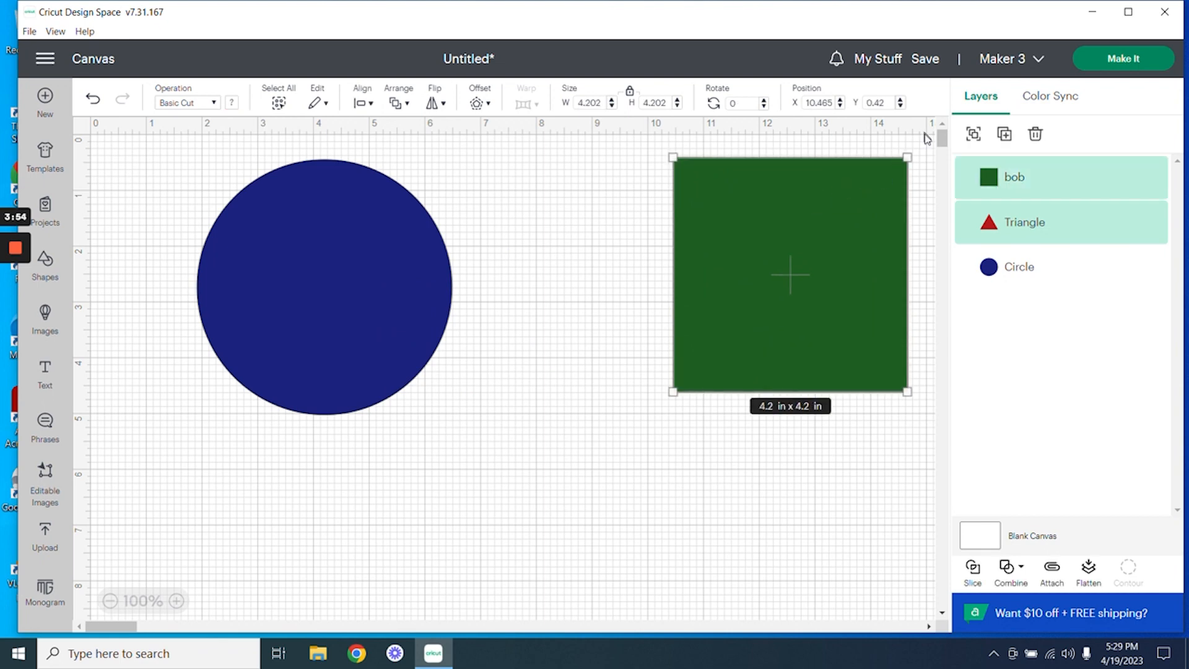
{"action": "left_click", "coordinate": [974, 570]}
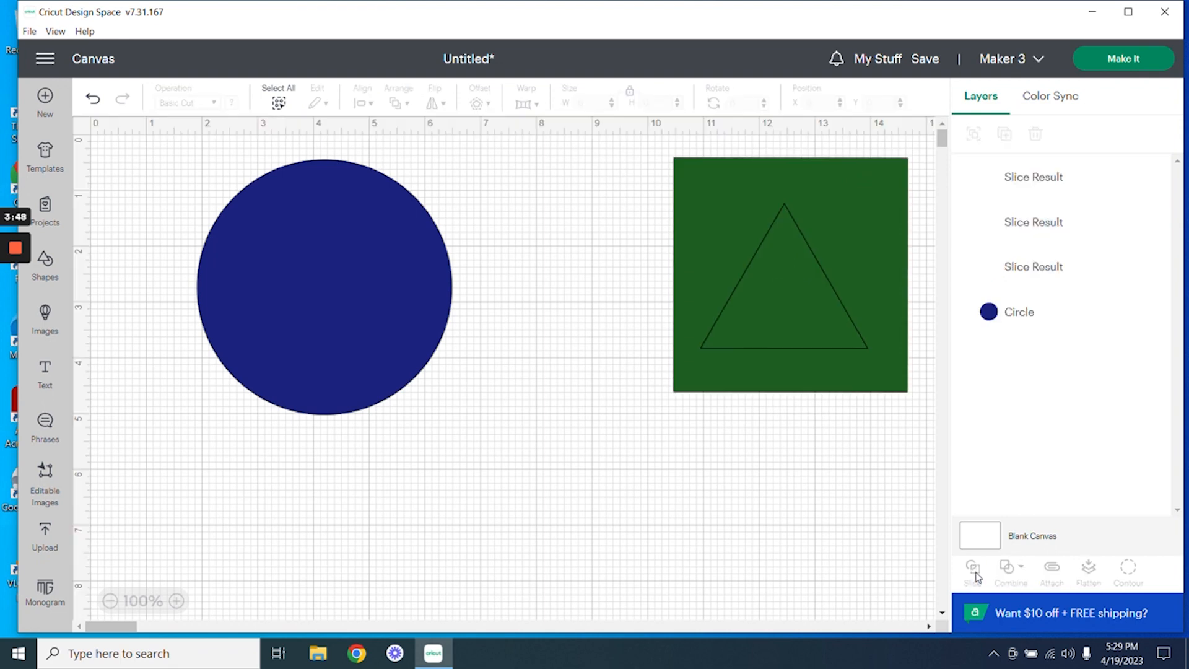
{"action": "left_click_drag", "start_coordinate": [854, 203], "coordinate": [622, 400]}
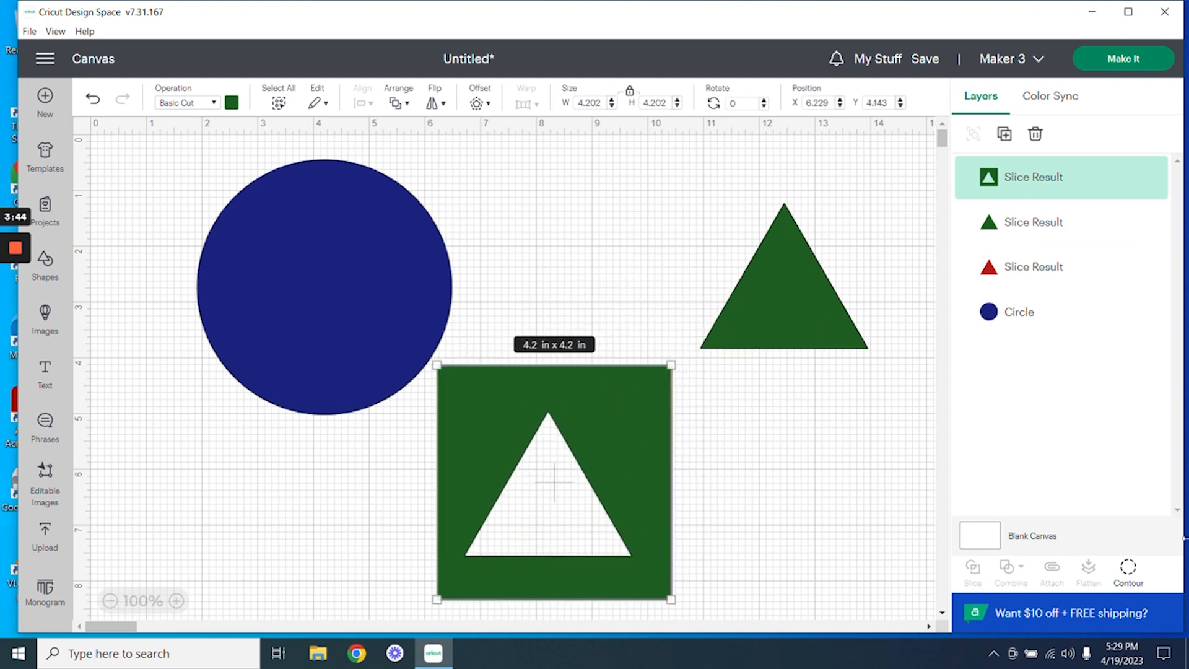
Step: Hide all contours of the cut square, and move the green triangle off the red one to about X 11.96, Y 4.49 in
{"action": "left_click", "coordinate": [1128, 570]}
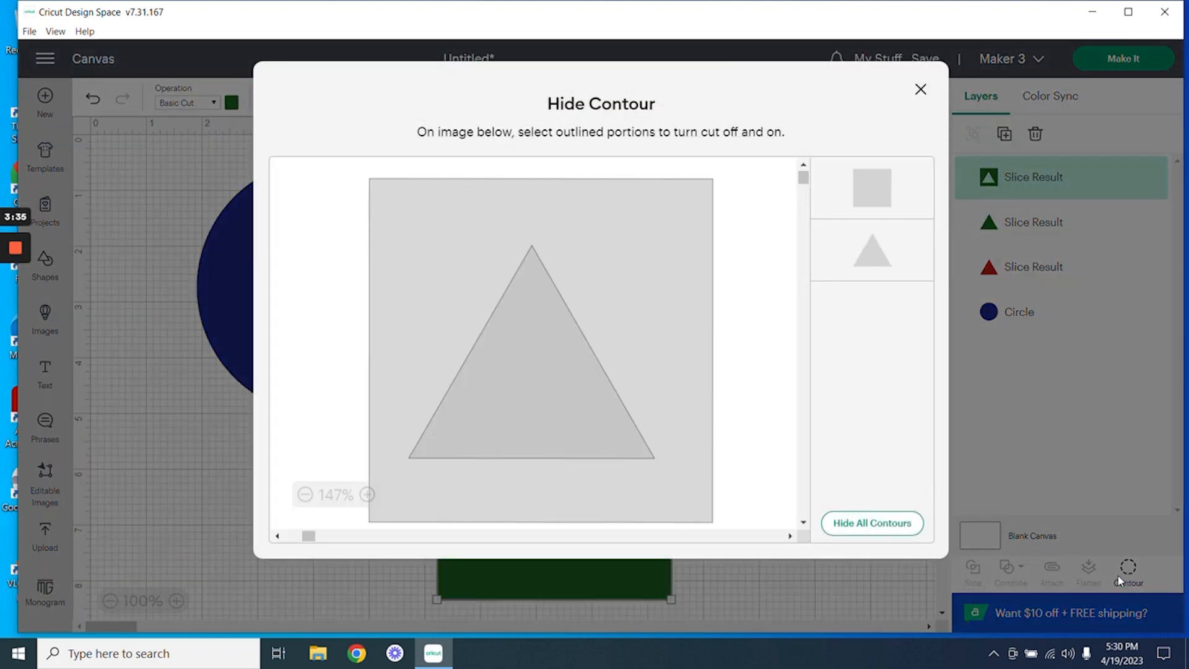
{"action": "left_click", "coordinate": [873, 526]}
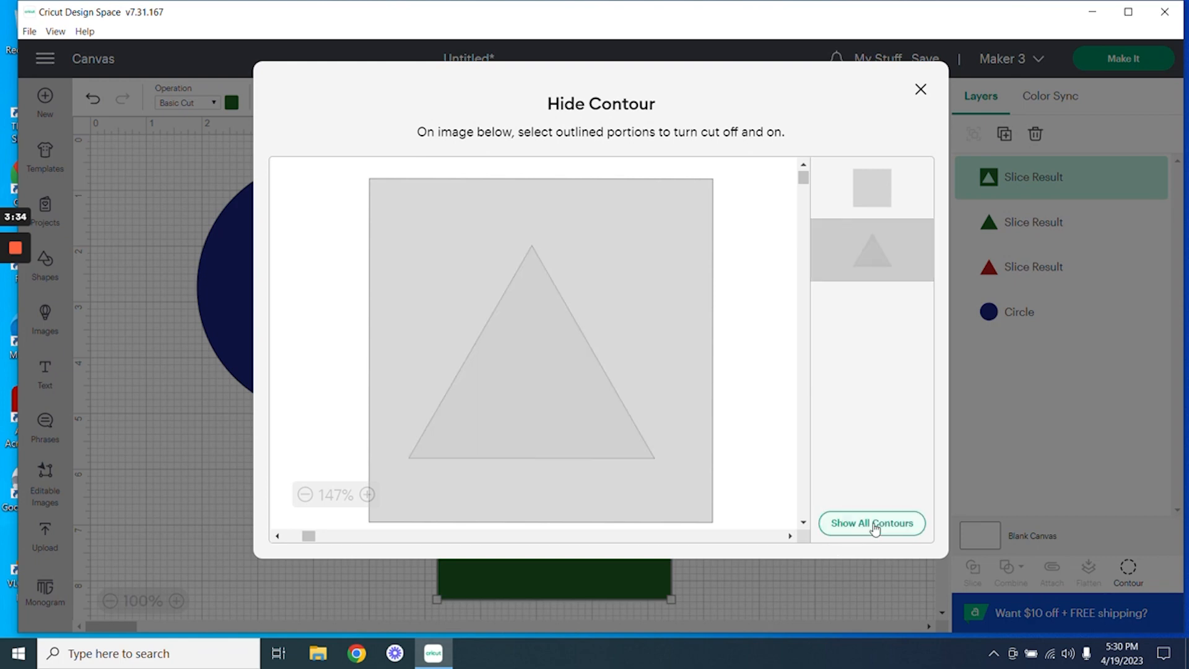
{"action": "left_click", "coordinate": [921, 91]}
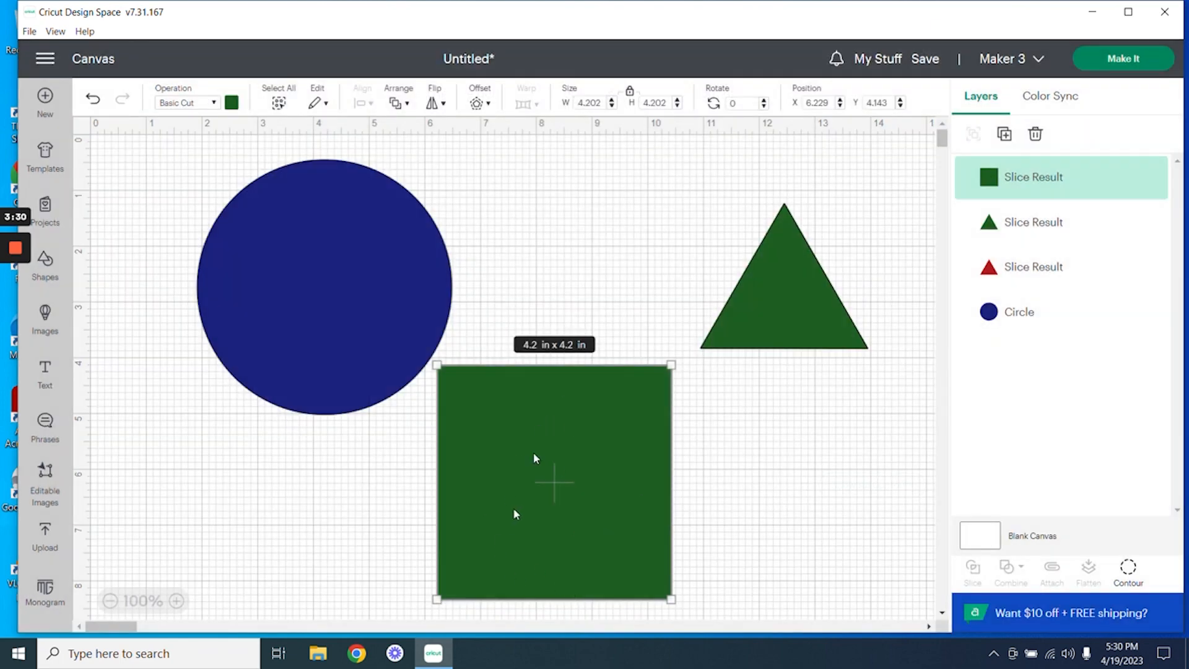
{"action": "left_click_drag", "start_coordinate": [779, 288], "coordinate": [834, 468]}
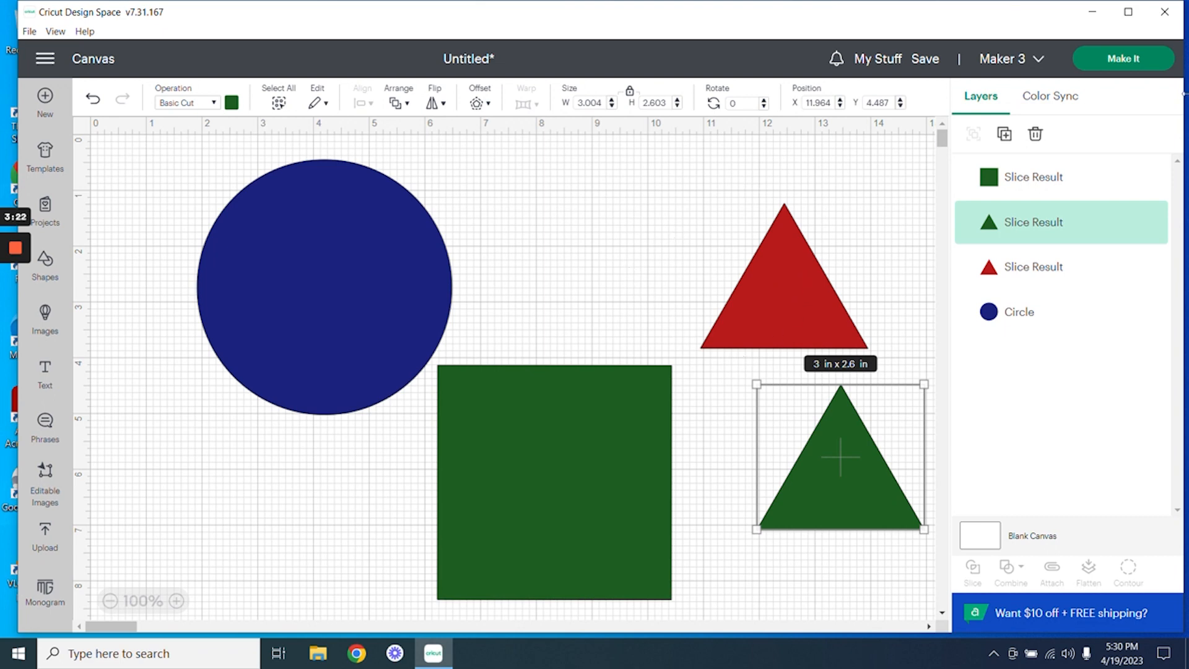
Step: Use Color Sync to change the red triangle, green square and green triangle to the circle's blue #1B237E
{"action": "left_click", "coordinate": [1060, 99]}
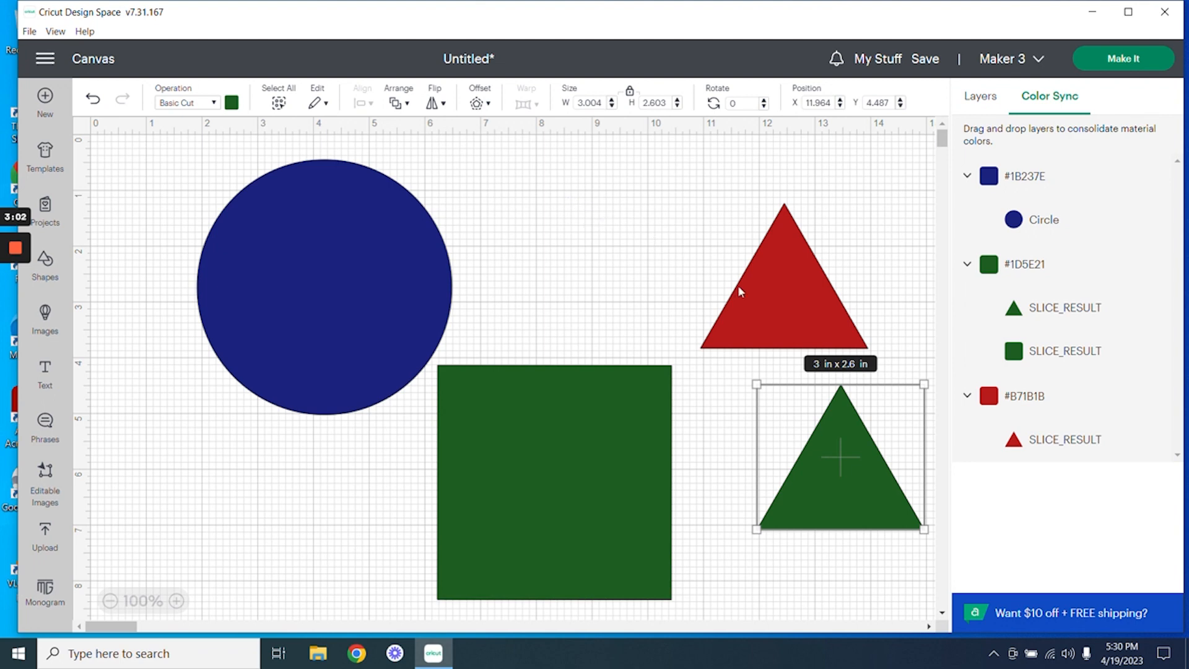
{"action": "left_click_drag", "start_coordinate": [1018, 445], "coordinate": [1050, 200]}
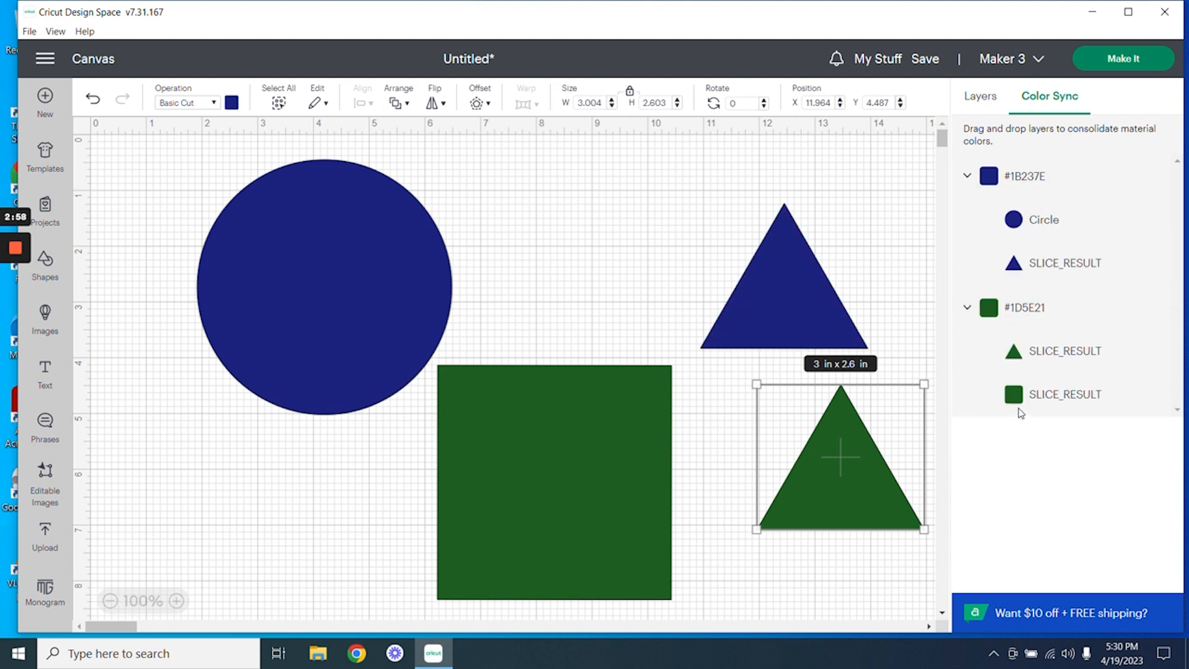
{"action": "left_click_drag", "start_coordinate": [1019, 408], "coordinate": [1022, 283]}
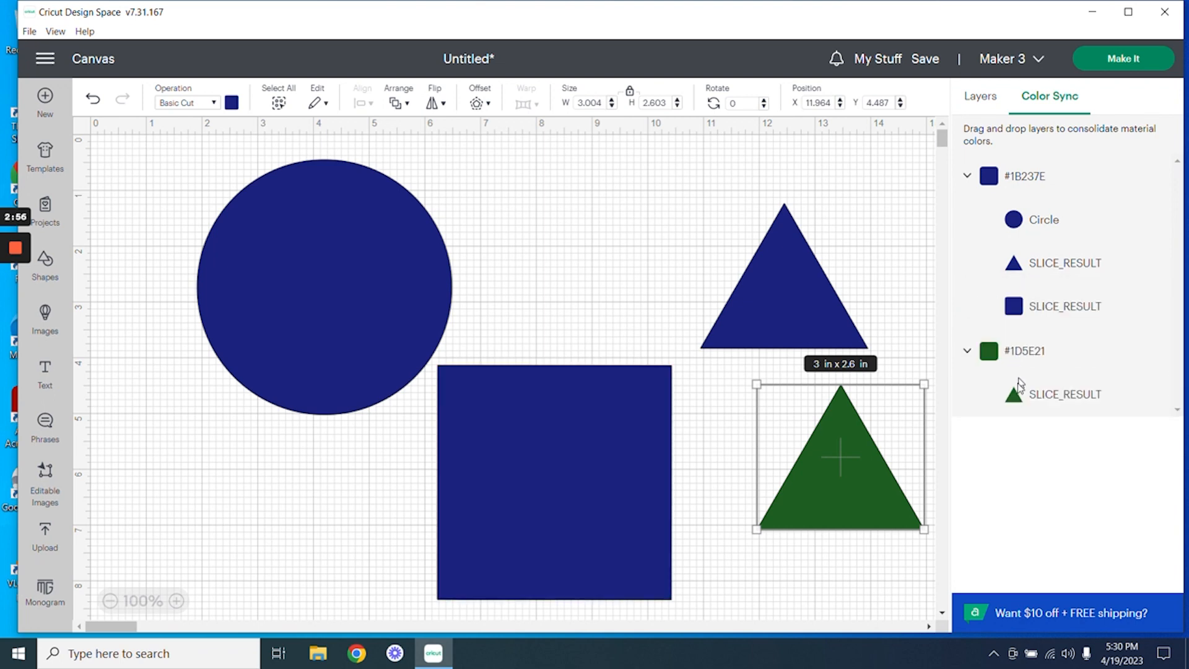
{"action": "left_click_drag", "start_coordinate": [1017, 412], "coordinate": [1022, 298]}
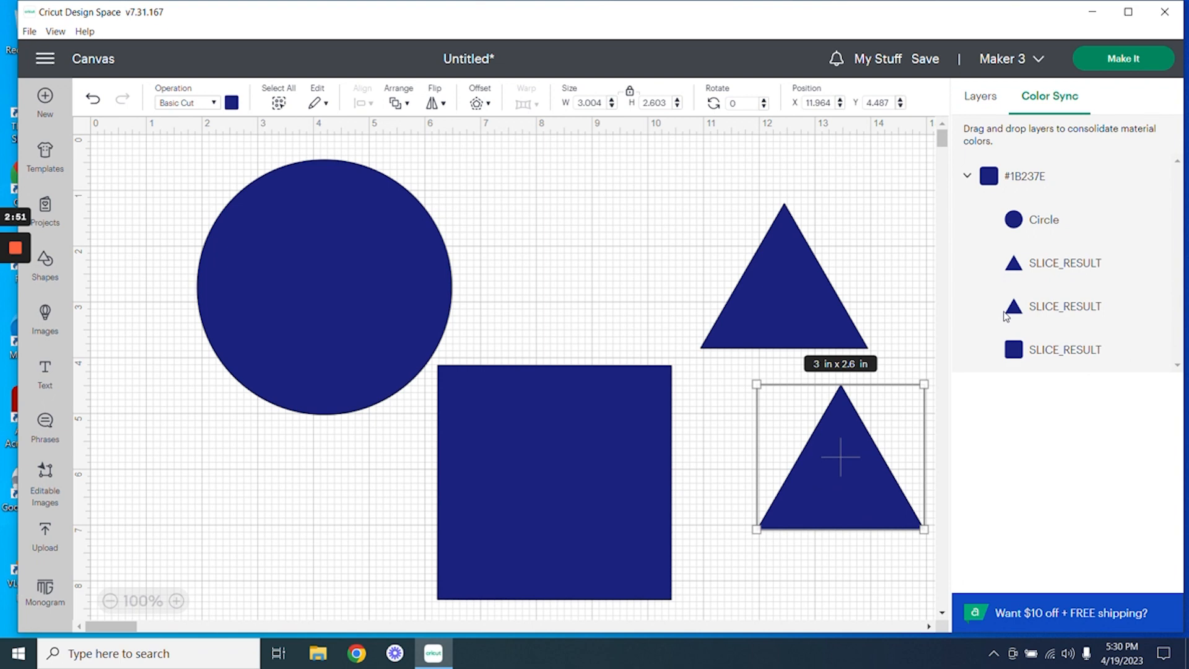